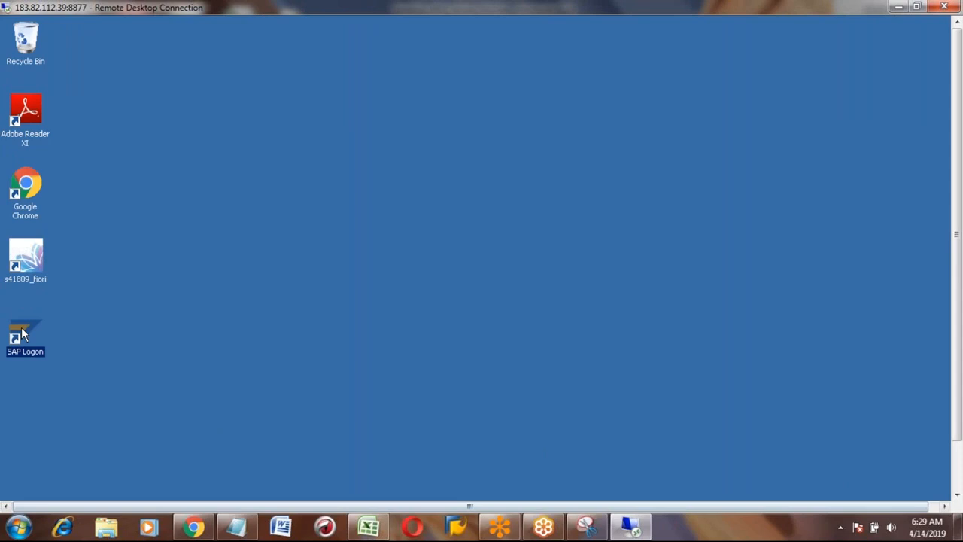
Open the S4_1809 connection from SAP Logon and log on with the user ID and account password
{"action": "double_click", "coordinate": [22, 333]}
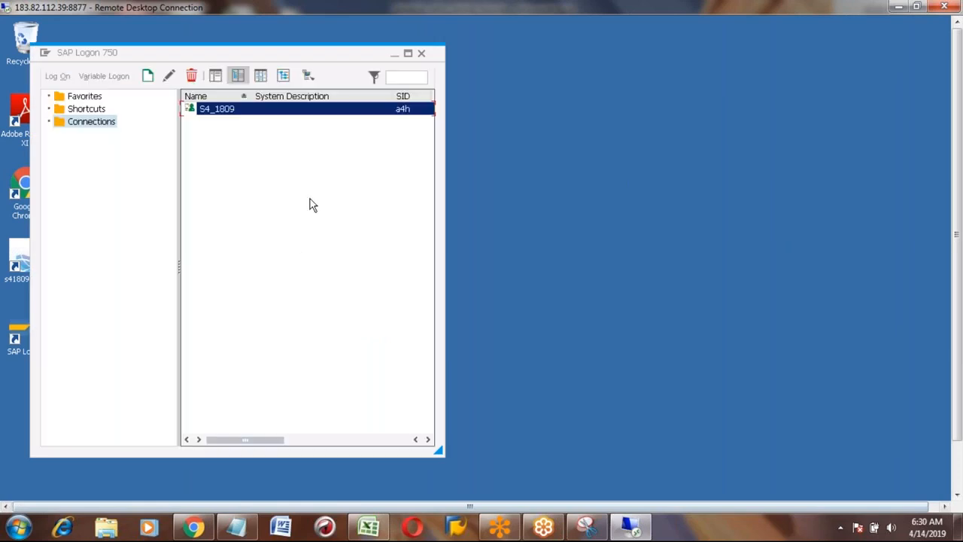
{"action": "key", "text": "Return"}
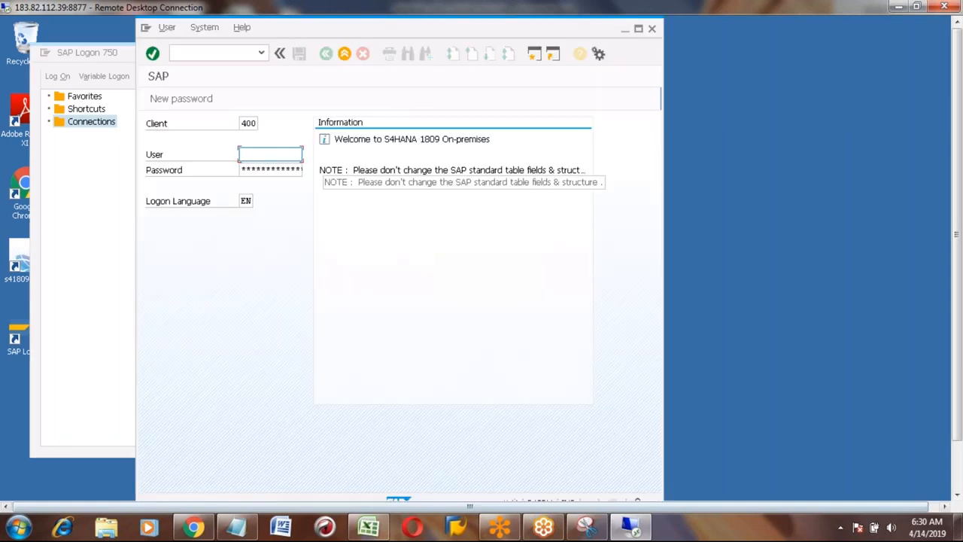
{"action": "key", "text": "Down"}
{"action": "key", "text": "Return"}
{"action": "key", "text": "Tab"}
{"action": "type", "text": "******"}
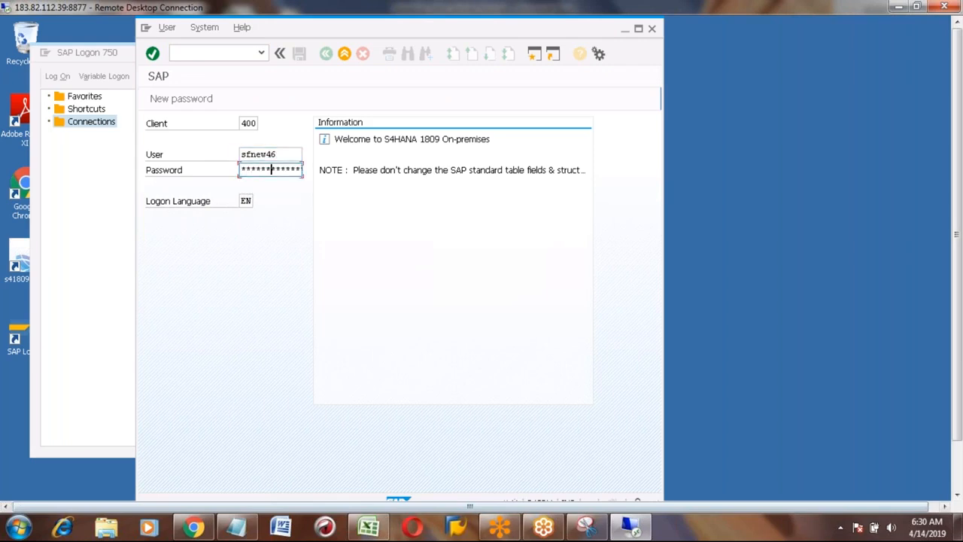
{"action": "type", "text": "**"}
{"action": "key", "text": "Return"}
{"action": "left_click", "coordinate": [459, 406]}
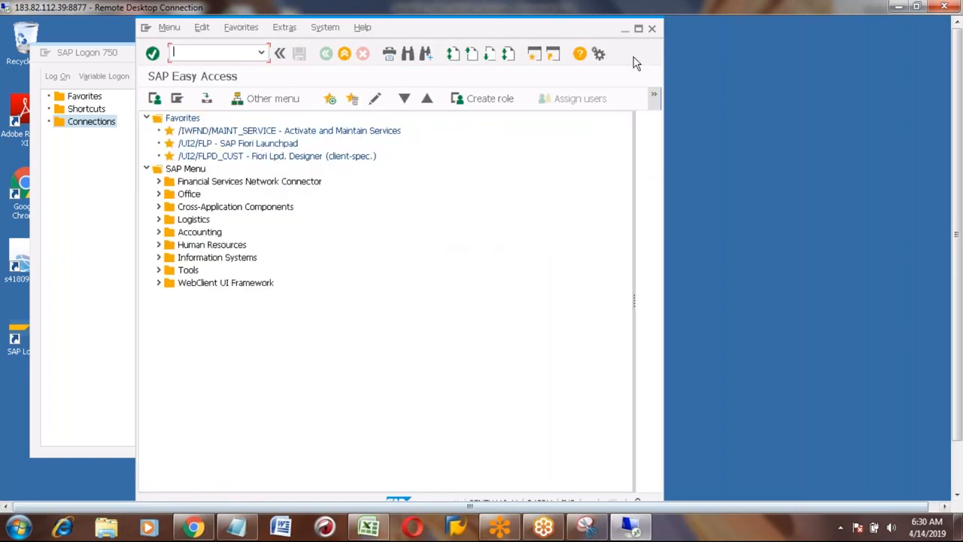
Maximize the SAP Easy Access window and start transaction MD01N
{"action": "left_click", "coordinate": [638, 30]}
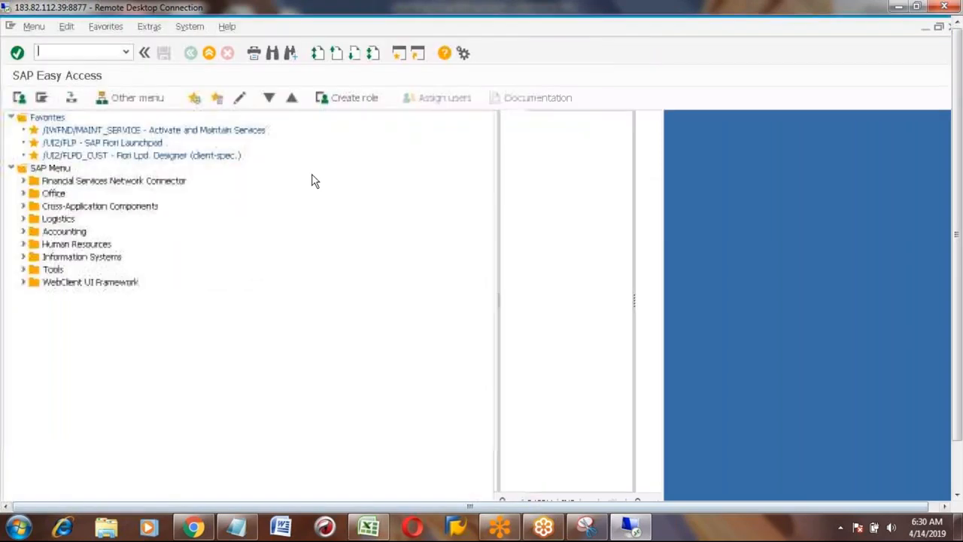
{"action": "type", "text": "md01n"}
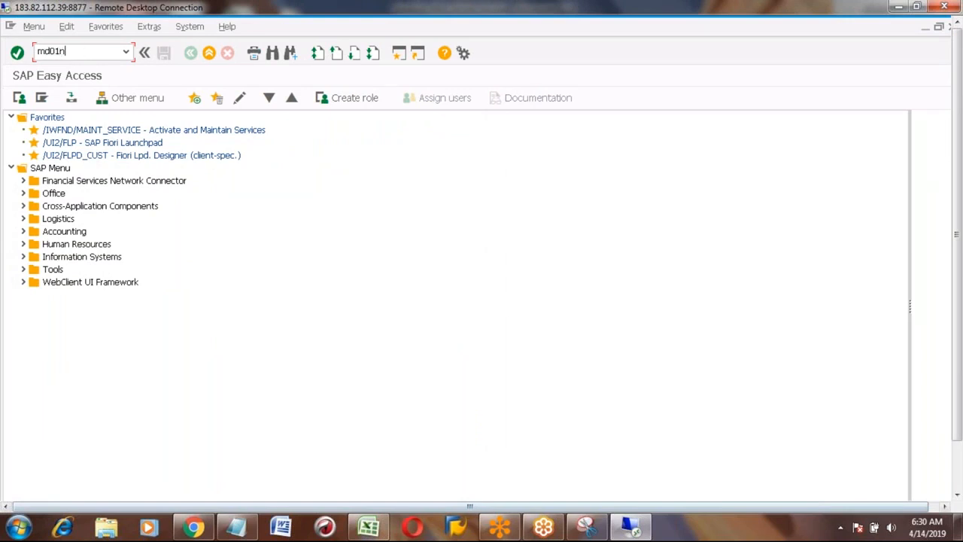
{"action": "key", "text": "Return"}
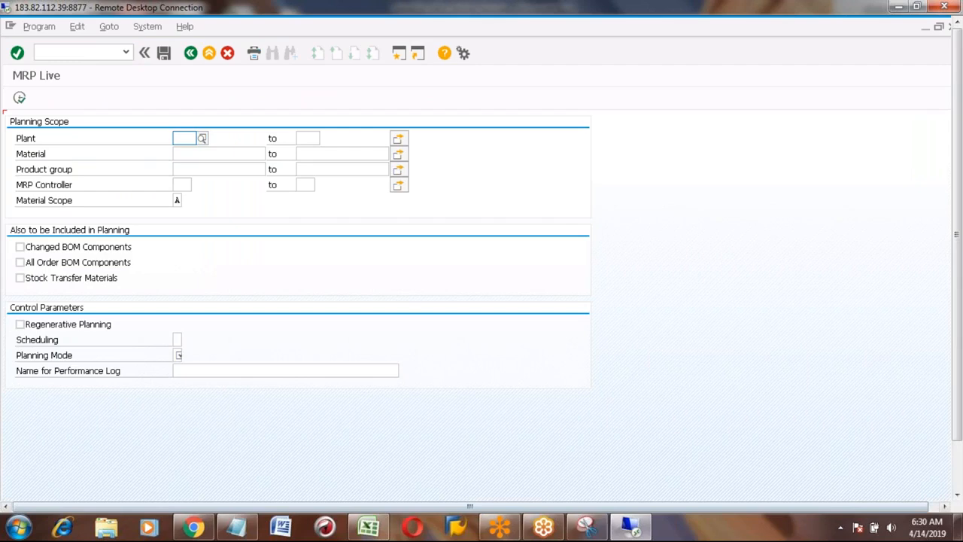
Limit the MRP Live planning scope to plant 3001 and material HONDA_CAR
{"action": "left_click", "coordinate": [184, 138]}
{"action": "type", "text": "3001"}
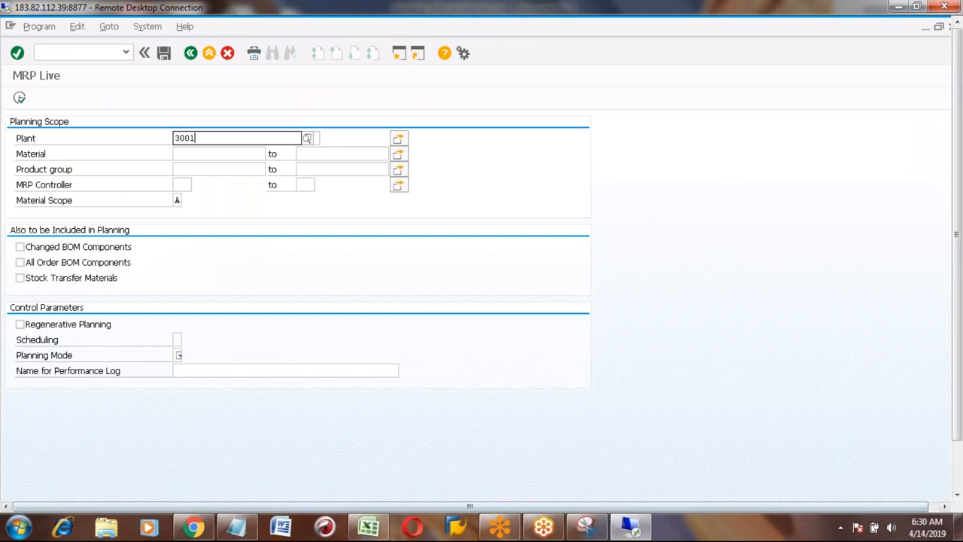
{"action": "left_click", "coordinate": [197, 166]}
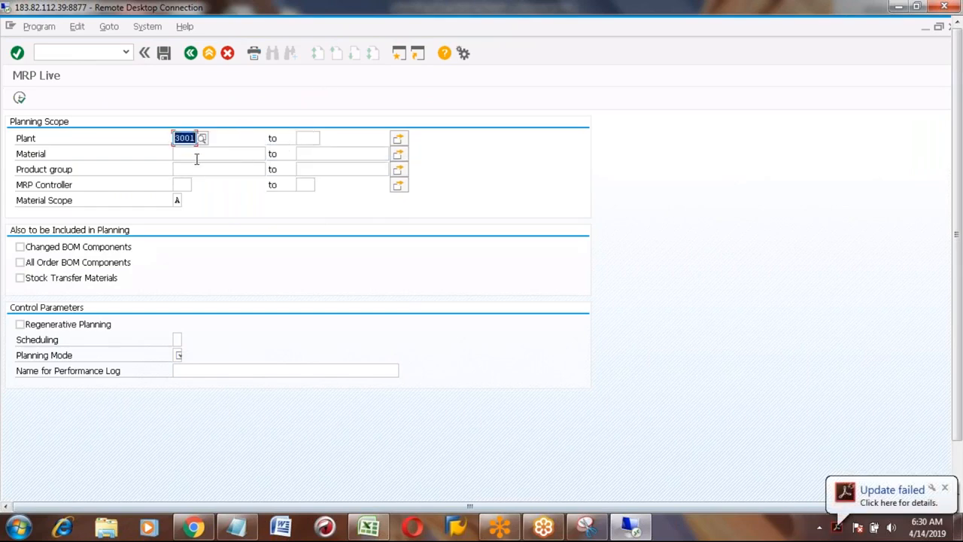
{"action": "left_click", "coordinate": [188, 154]}
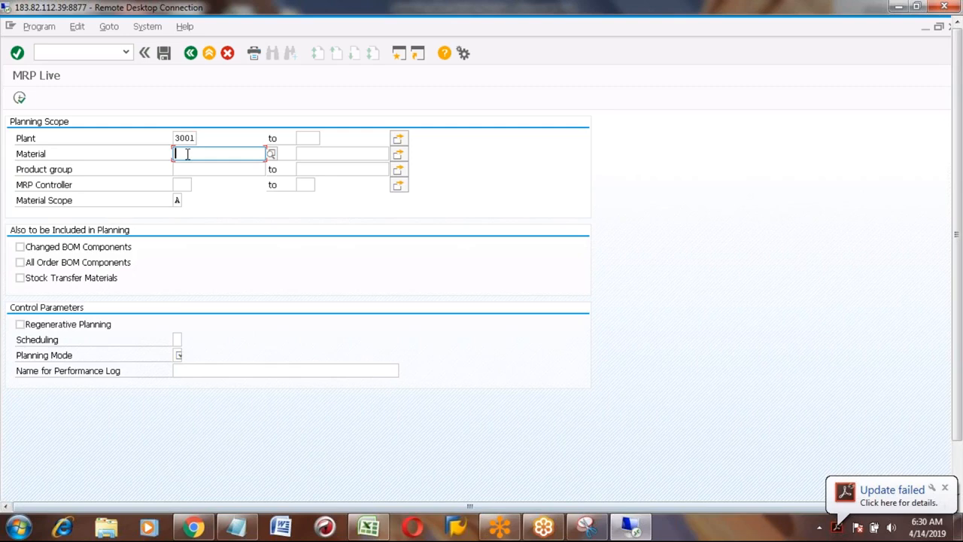
{"action": "type", "text": "hon"}
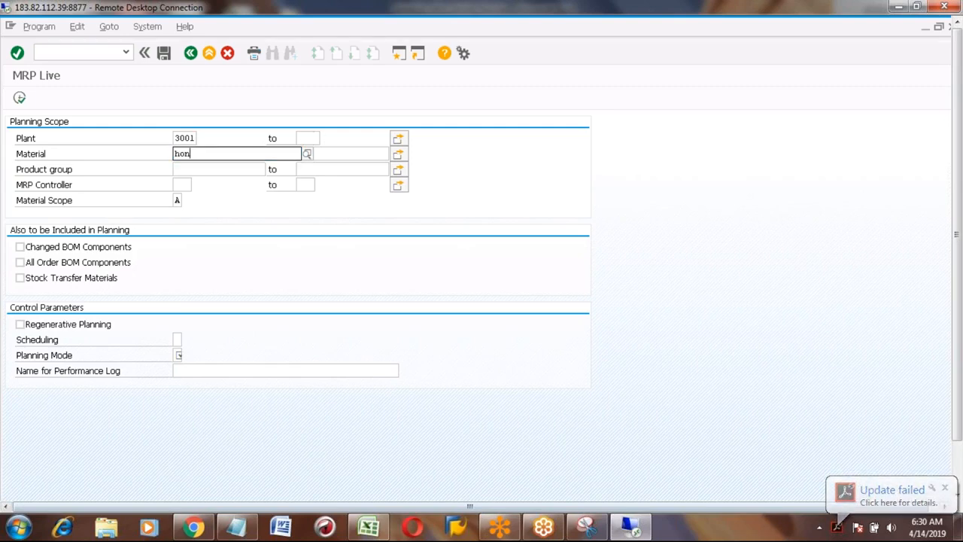
{"action": "type", "text": "da"}
{"action": "key", "text": "Down"}
{"action": "key", "text": "Return"}
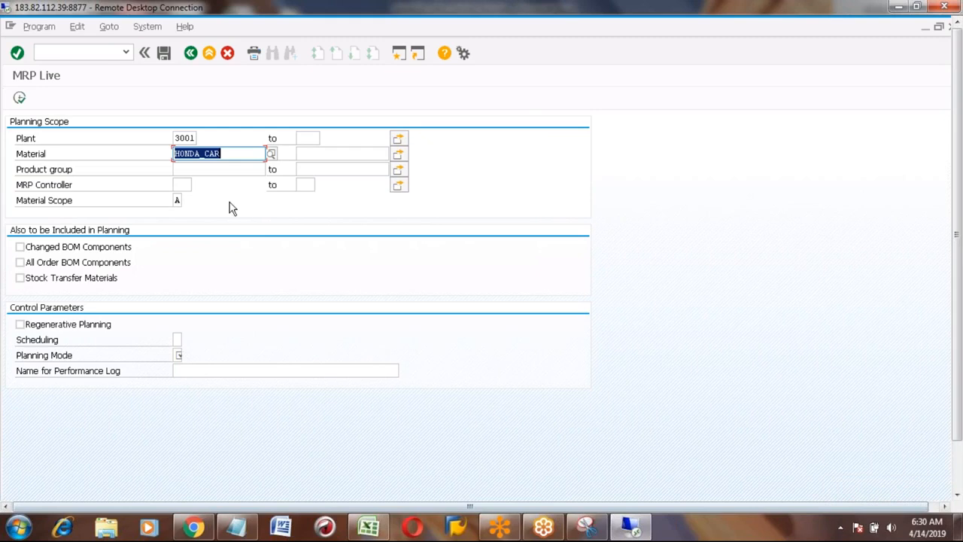
Include all order BOM components in planning, choose scheduling 2 (Lead Time Scheduling and Capacity Planning), and set planning mode 1
{"action": "left_click", "coordinate": [19, 261]}
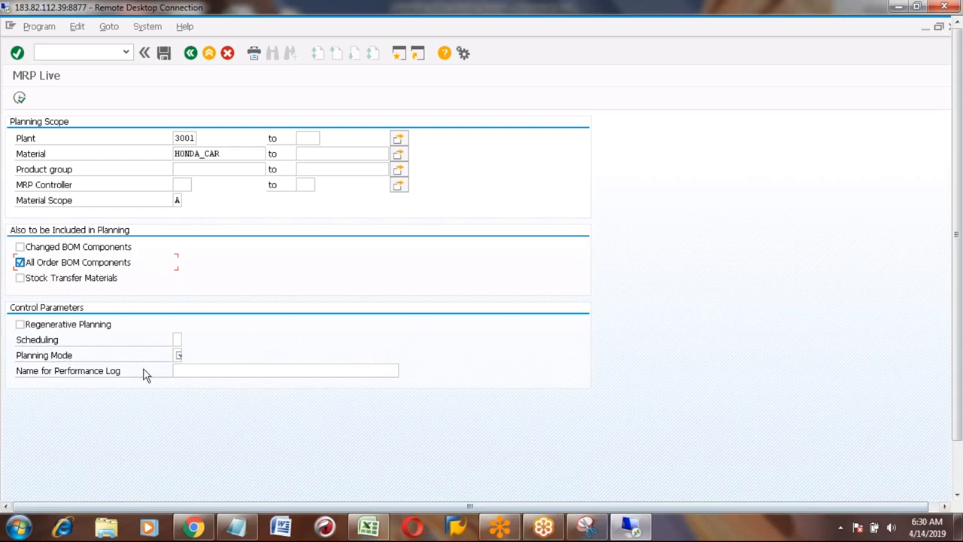
{"action": "left_click", "coordinate": [179, 341]}
{"action": "left_click", "coordinate": [188, 340]}
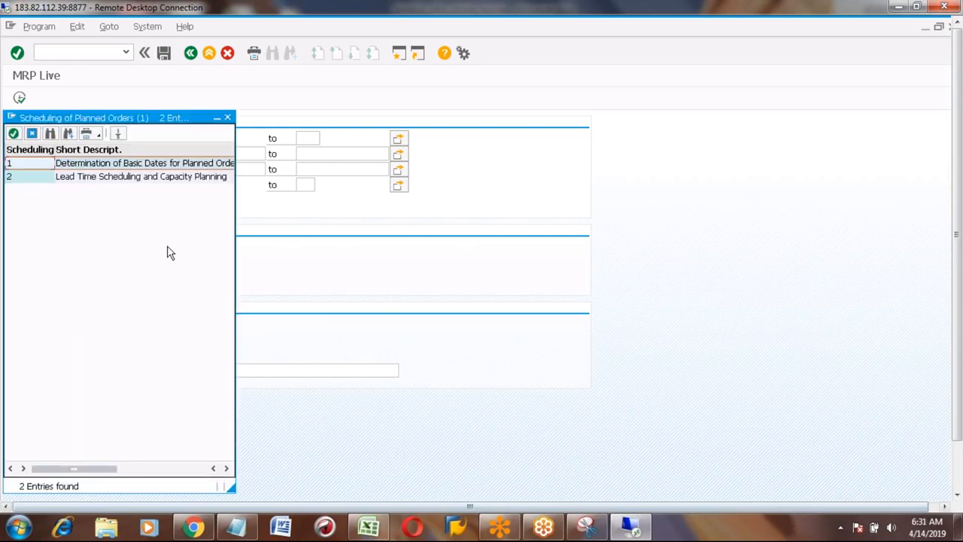
{"action": "left_click", "coordinate": [39, 181]}
{"action": "double_click", "coordinate": [40, 180]}
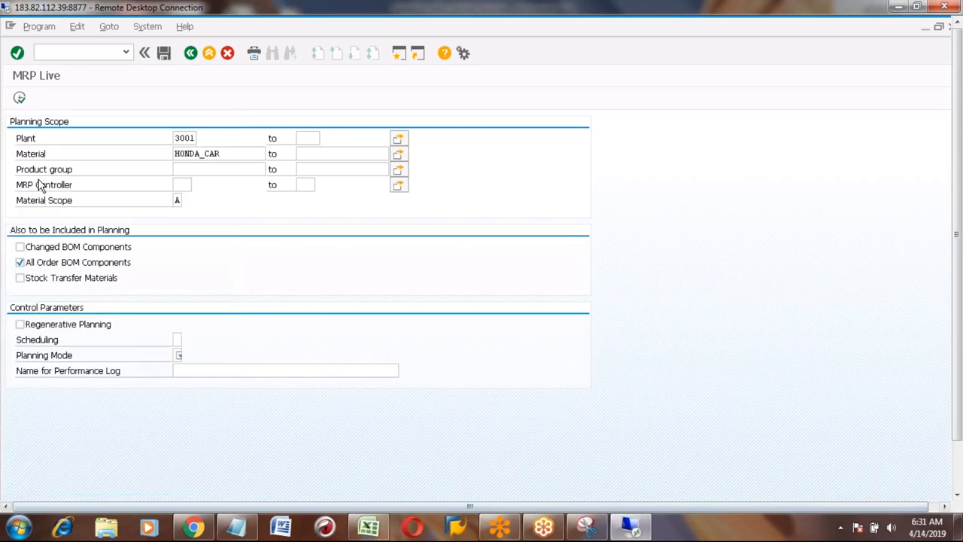
{"action": "left_click", "coordinate": [177, 355]}
{"action": "type", "text": "1"}
{"action": "key", "text": "Return"}
Execute the MRP Live run, agree to rerun it as regenerative planning, and check the materials planned column
{"action": "left_click", "coordinate": [20, 99]}
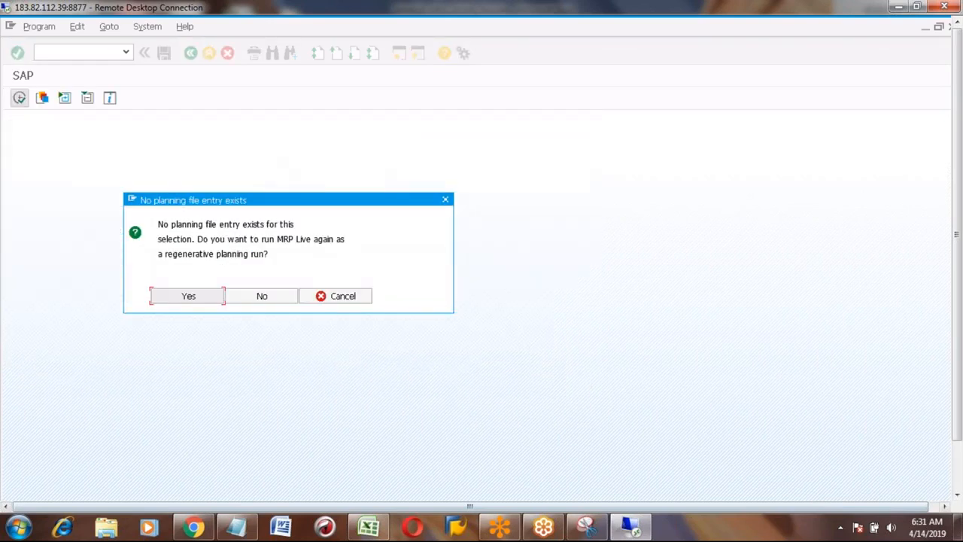
{"action": "left_click", "coordinate": [175, 298]}
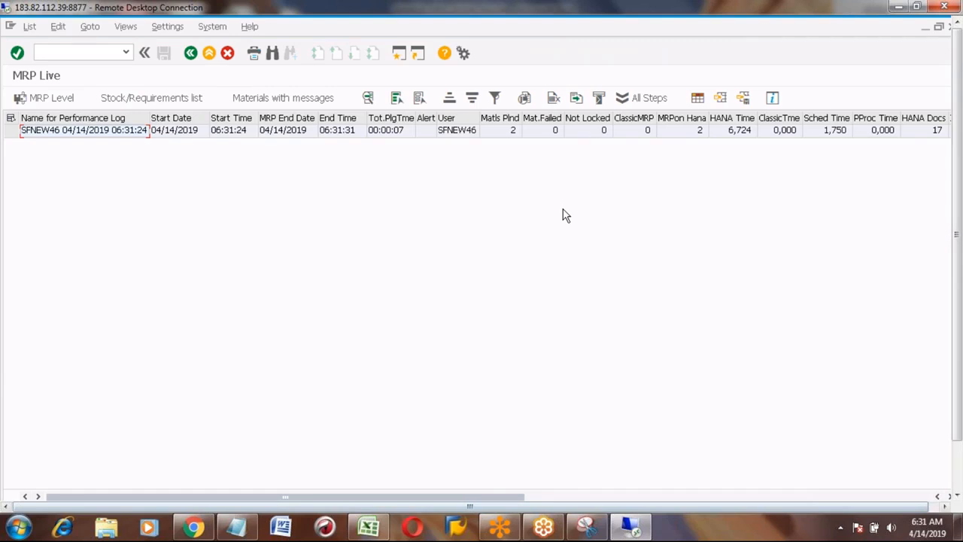
{"action": "left_click", "coordinate": [504, 117]}
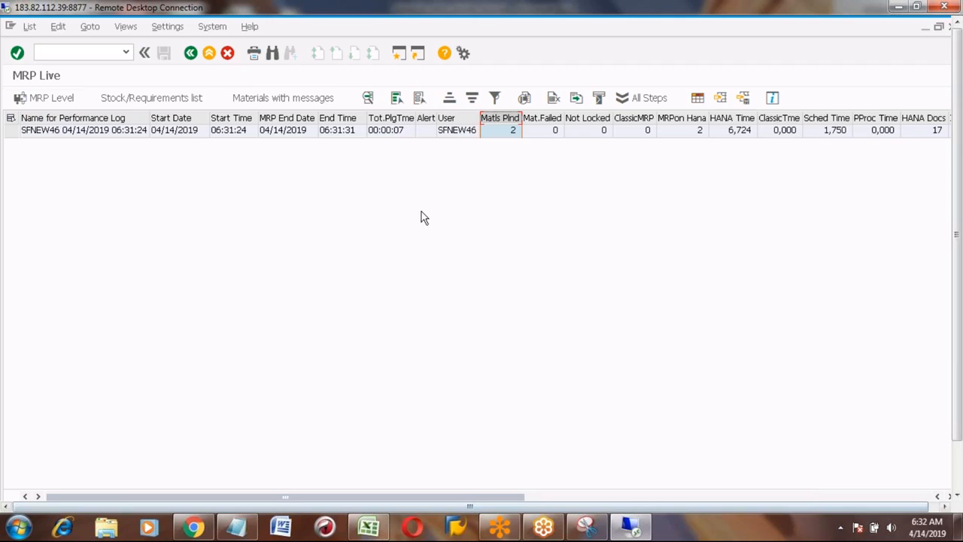
Open a new SAP session and start transaction MD04
{"action": "left_click", "coordinate": [400, 53]}
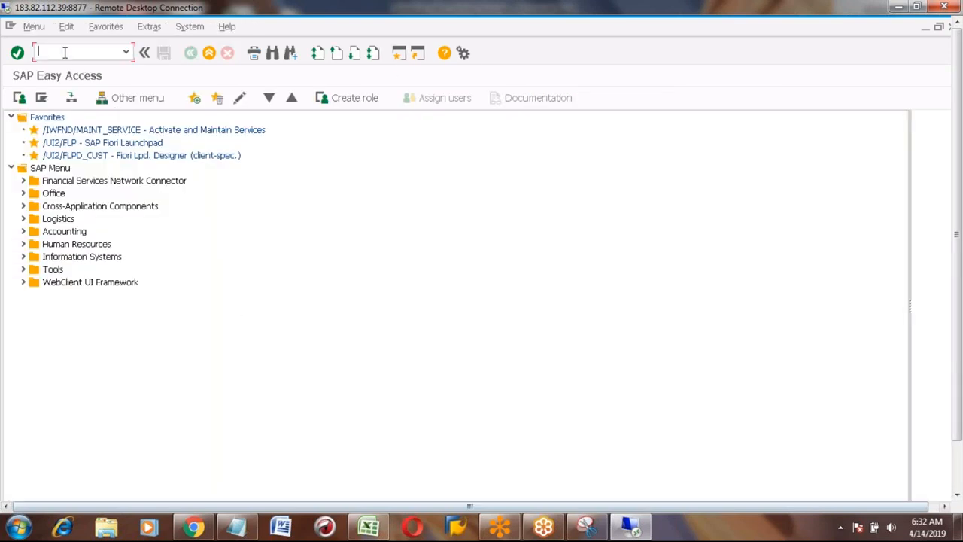
{"action": "type", "text": "md04"}
{"action": "key", "text": "Return"}
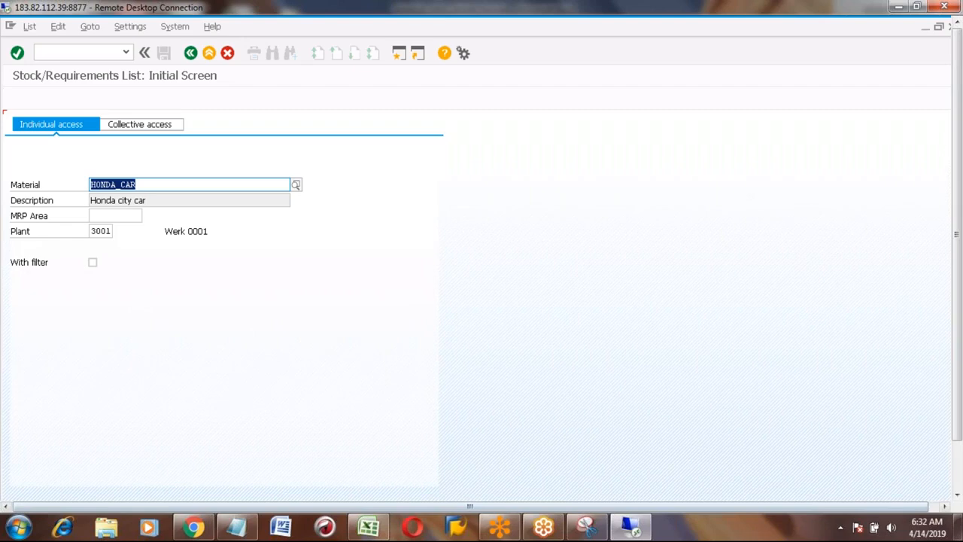
Display the stock/requirements list for HONDA_CAR in plant 3001 and examine its planned orders
{"action": "left_click", "coordinate": [151, 182]}
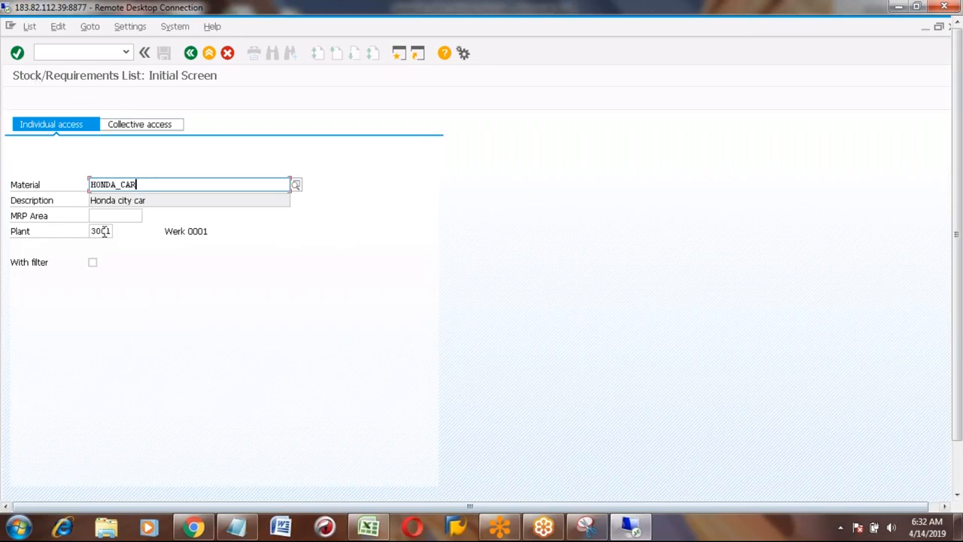
{"action": "left_click", "coordinate": [104, 233]}
{"action": "left_click", "coordinate": [171, 183]}
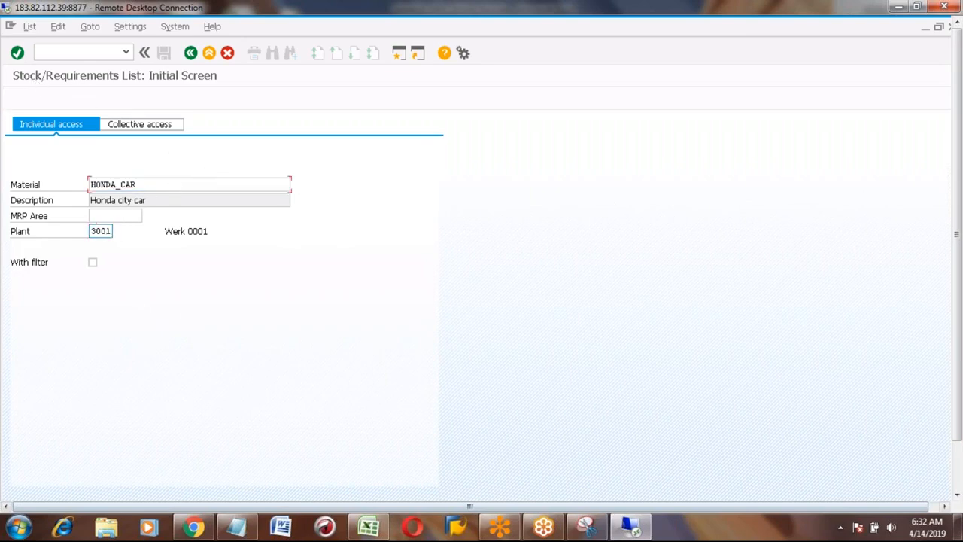
{"action": "key", "text": "Return"}
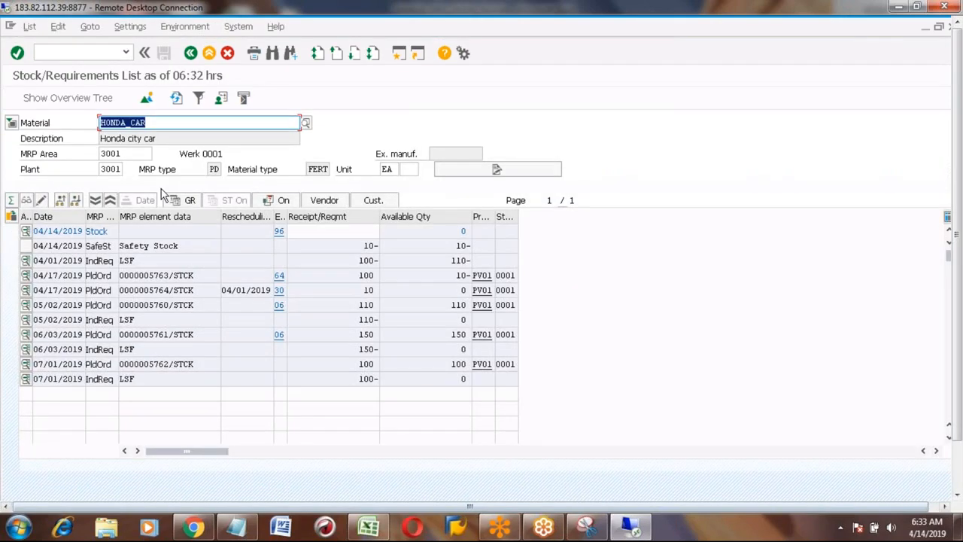
{"action": "left_click", "coordinate": [143, 290]}
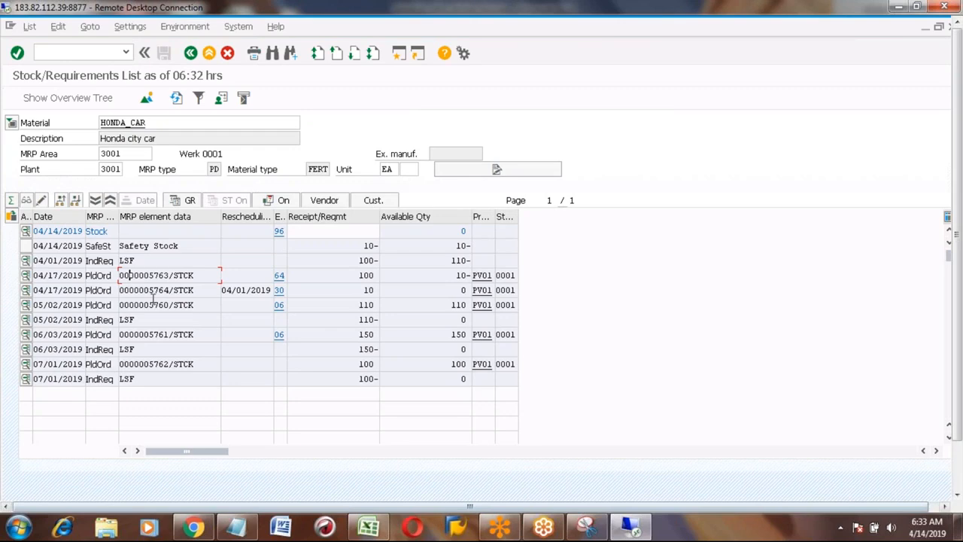
{"action": "left_click", "coordinate": [140, 335]}
Switch to the manufacturing notes workbook in Excel and return to the process overview at the start of Sheet1
{"action": "left_click", "coordinate": [371, 531]}
{"action": "left_click", "coordinate": [398, 265]}
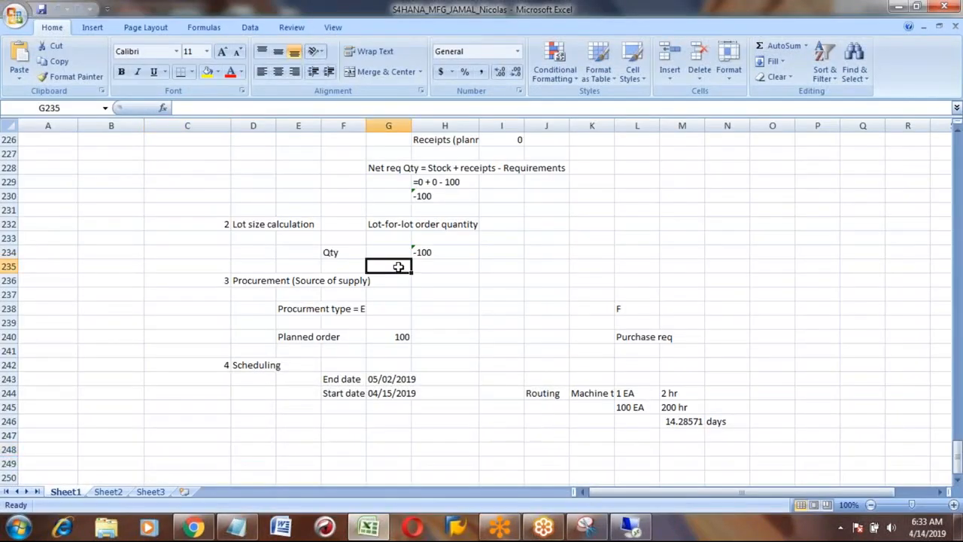
{"action": "scroll", "coordinate": [398, 265], "scroll_direction": "up", "scroll_amount": 8}
{"action": "left_click", "coordinate": [398, 266]}
{"action": "scroll", "coordinate": [398, 266], "scroll_direction": "up", "scroll_amount": 8}
{"action": "left_click", "coordinate": [398, 266]}
{"action": "scroll", "coordinate": [399, 266], "scroll_direction": "up", "scroll_amount": 9}
{"action": "left_click", "coordinate": [398, 267]}
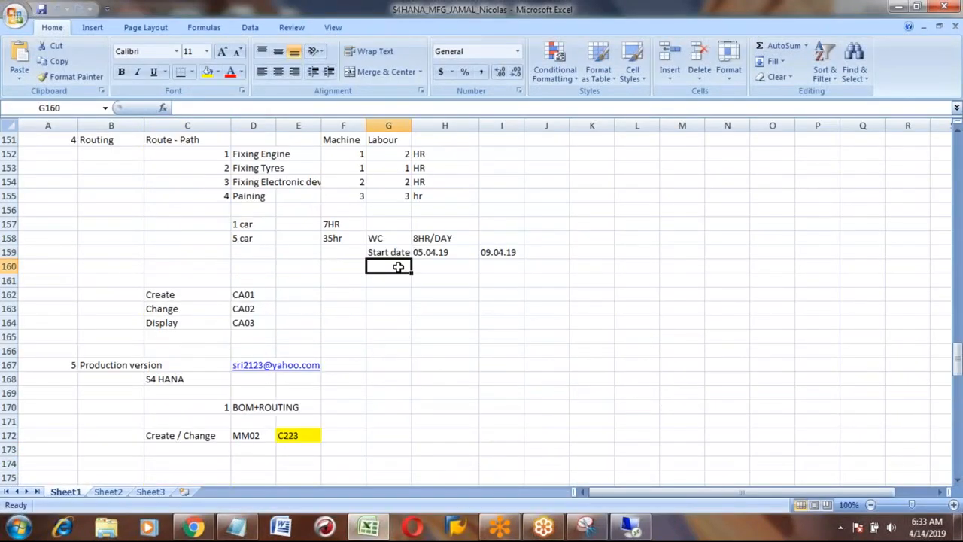
{"action": "scroll", "coordinate": [398, 266], "scroll_direction": "up", "scroll_amount": 8}
{"action": "left_click", "coordinate": [398, 266]}
{"action": "scroll", "coordinate": [398, 266], "scroll_direction": "up", "scroll_amount": 9}
{"action": "left_click", "coordinate": [398, 266]}
{"action": "scroll", "coordinate": [398, 267], "scroll_direction": "up", "scroll_amount": 17}
{"action": "left_click", "coordinate": [398, 266]}
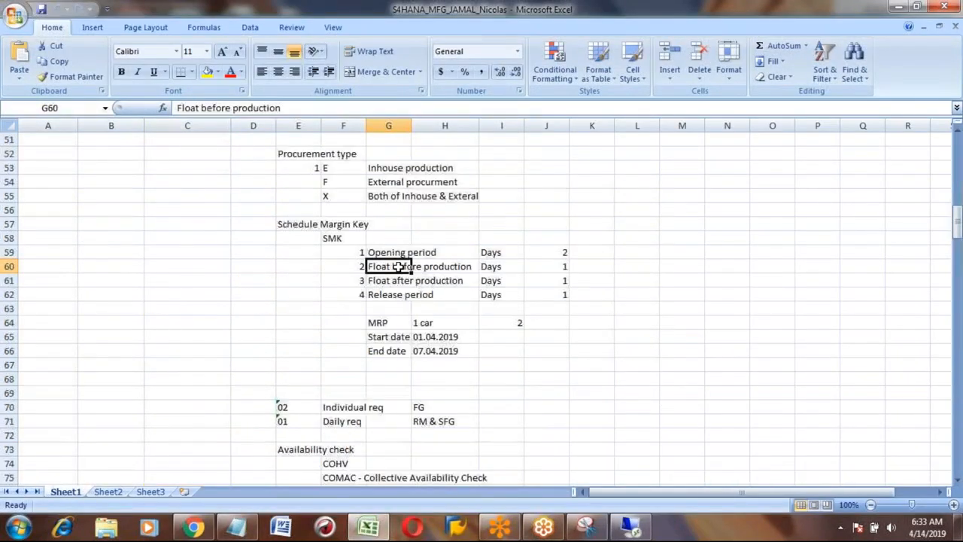
{"action": "scroll", "coordinate": [398, 266], "scroll_direction": "up", "scroll_amount": 8}
{"action": "left_click", "coordinate": [398, 266]}
{"action": "scroll", "coordinate": [398, 266], "scroll_direction": "up", "scroll_amount": 9}
{"action": "left_click", "coordinate": [398, 266]}
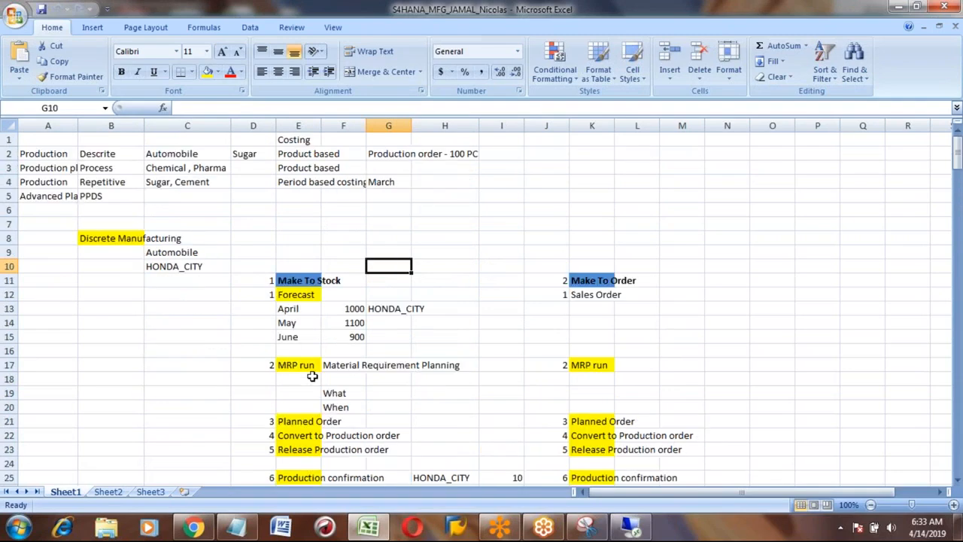
Review the MRP run, Planned Order and Convert to Production order steps in the Make To Stock list
{"action": "left_click", "coordinate": [292, 421]}
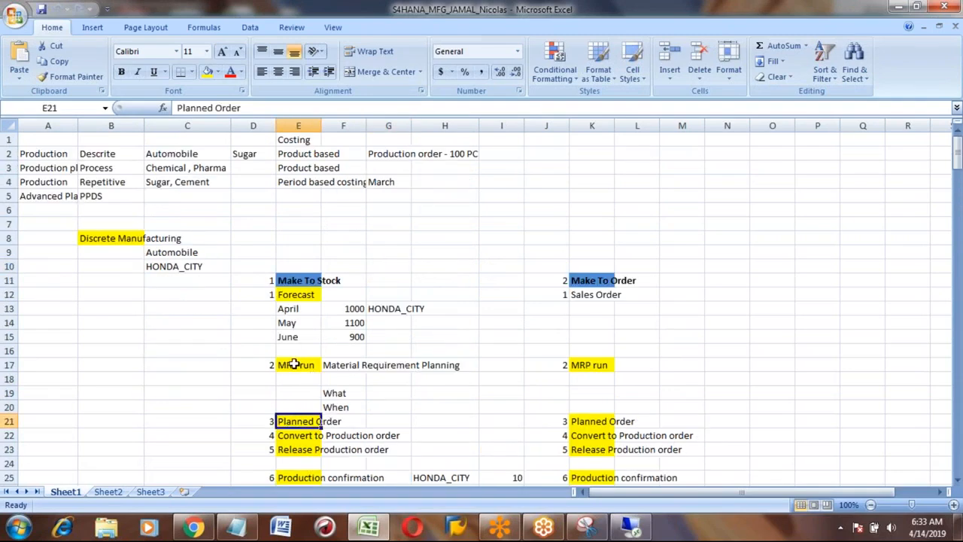
{"action": "left_click", "coordinate": [293, 365]}
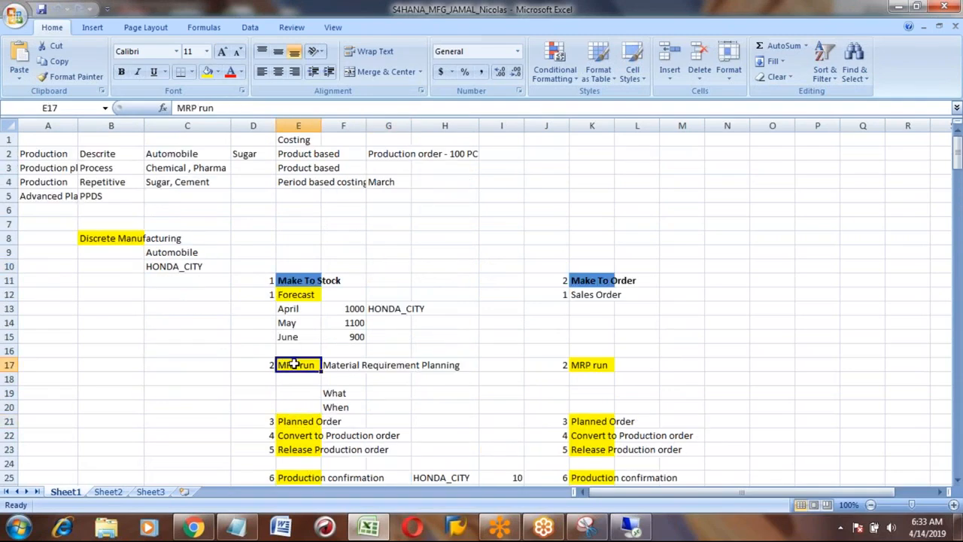
{"action": "left_click", "coordinate": [292, 422]}
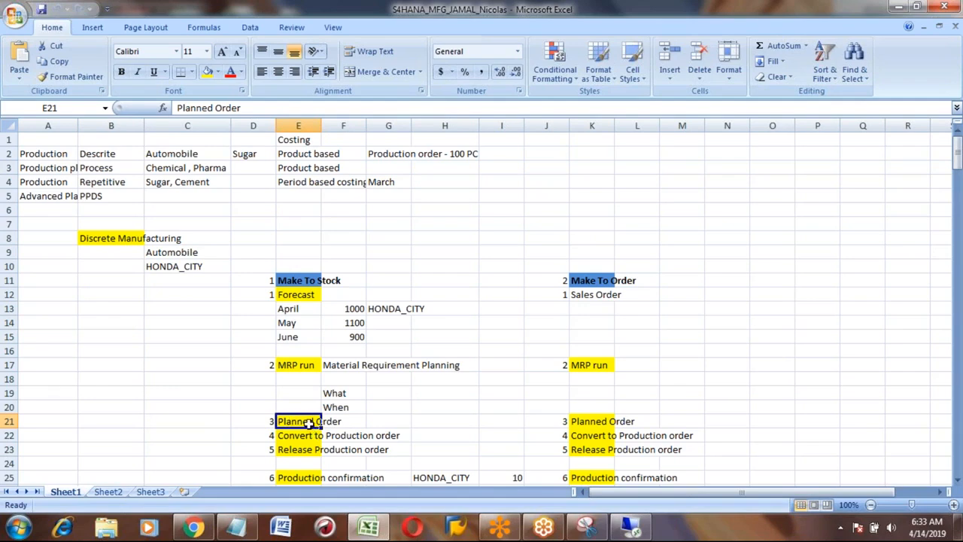
{"action": "left_click", "coordinate": [304, 438]}
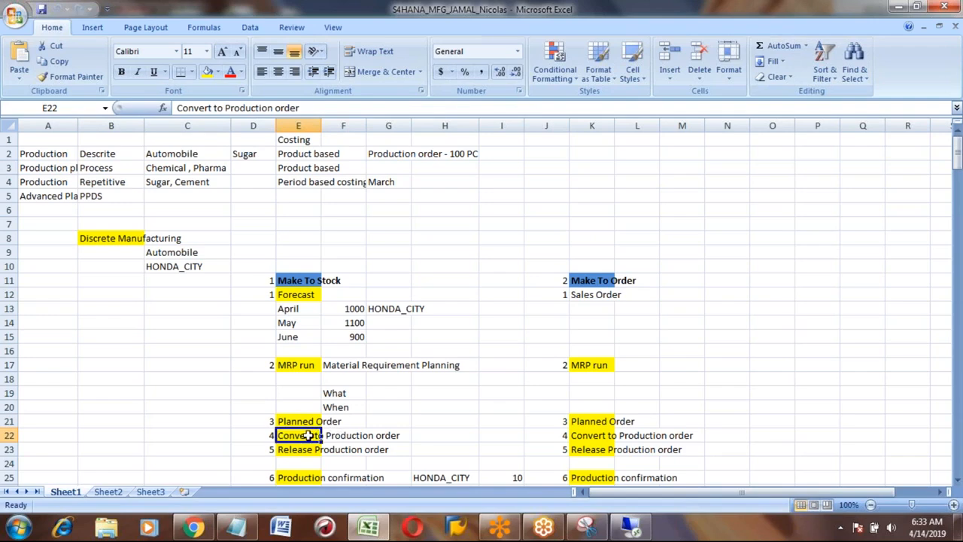
Enter MD61 in cell C12 on the Forecast row and select cell C17 on the MRP run row
{"action": "left_click", "coordinate": [218, 295]}
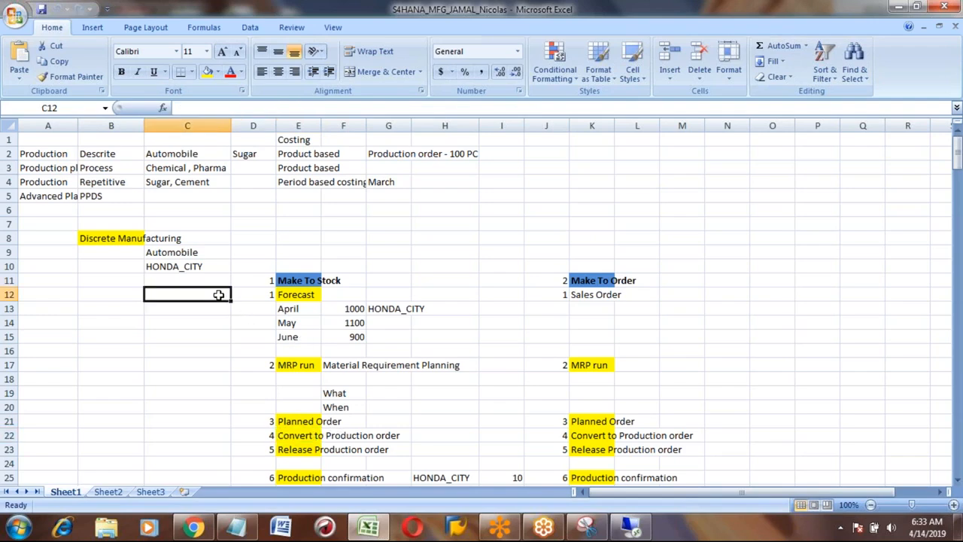
{"action": "type", "text": "MD61"}
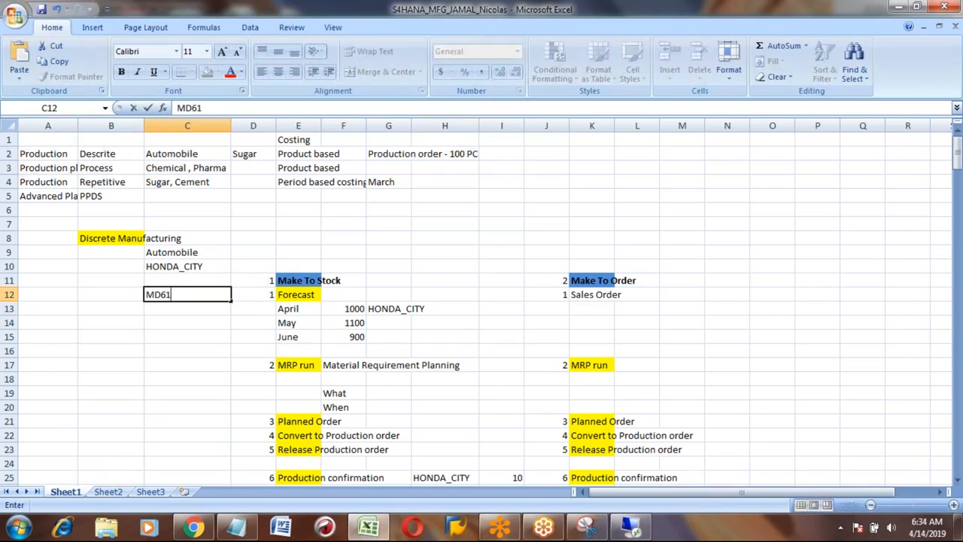
{"action": "key", "text": "Down"}
{"action": "key", "text": "Down"}
{"action": "key", "text": "Down"}
{"action": "key", "text": "Down"}
{"action": "key", "text": "Down"}
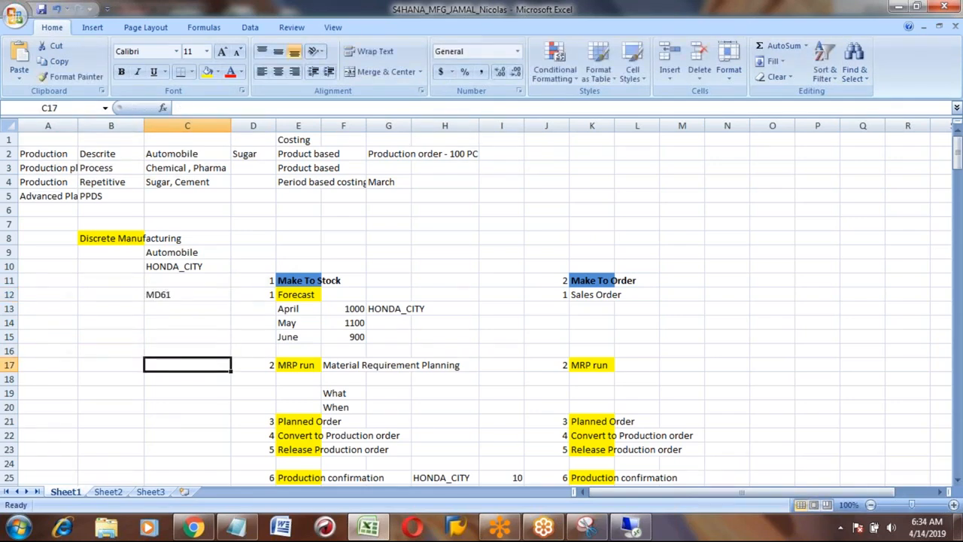
Enter MD01N in cell C17 on the MRP run row and MD04 in cell C21 on the Planned Order row
{"action": "type", "text": "MD01N"}
{"action": "key", "text": "Return"}
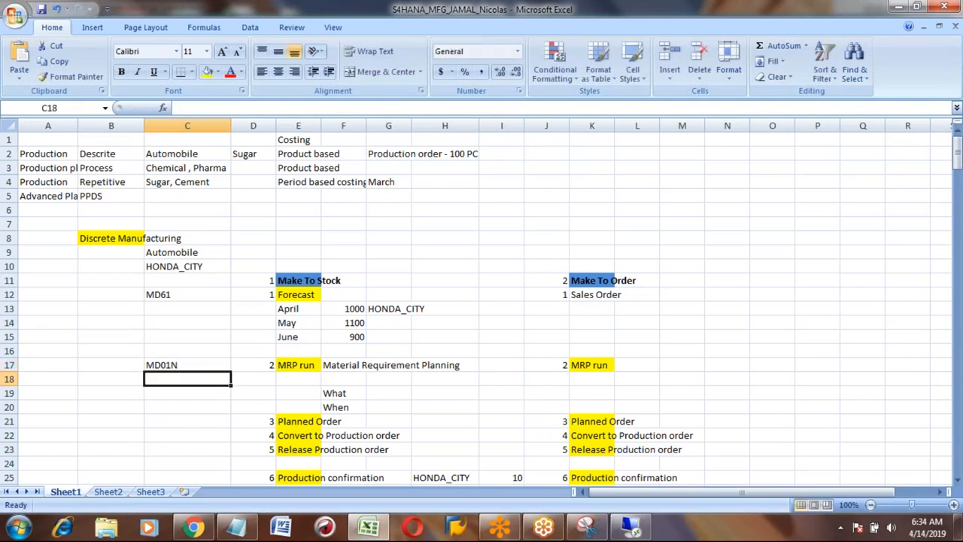
{"action": "key", "text": "Up"}
{"action": "key", "text": "Down"}
{"action": "key", "text": "Down"}
{"action": "key", "text": "Down"}
{"action": "key", "text": "Down"}
{"action": "type", "text": "M"}
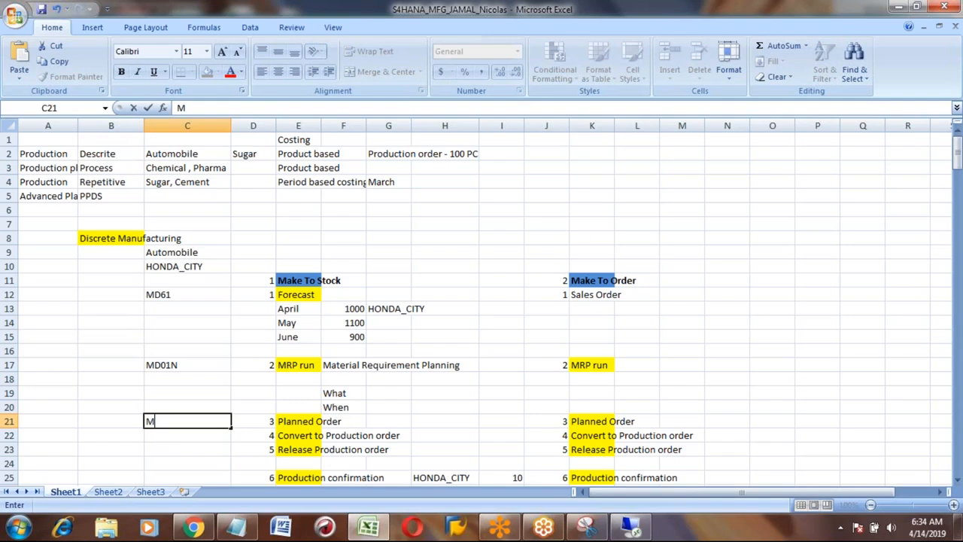
{"action": "type", "text": "D04"}
{"action": "key", "text": "Return"}
{"action": "key", "text": "Up"}
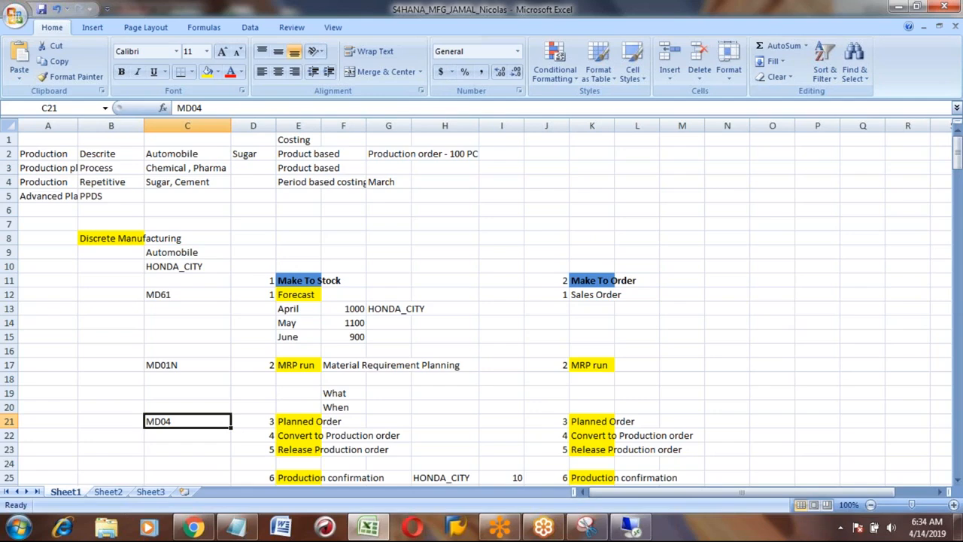
{"action": "left_click", "coordinate": [299, 421]}
{"action": "key", "text": "Up"}
{"action": "key", "text": "Up"}
{"action": "key", "text": "Up"}
{"action": "key", "text": "Up"}
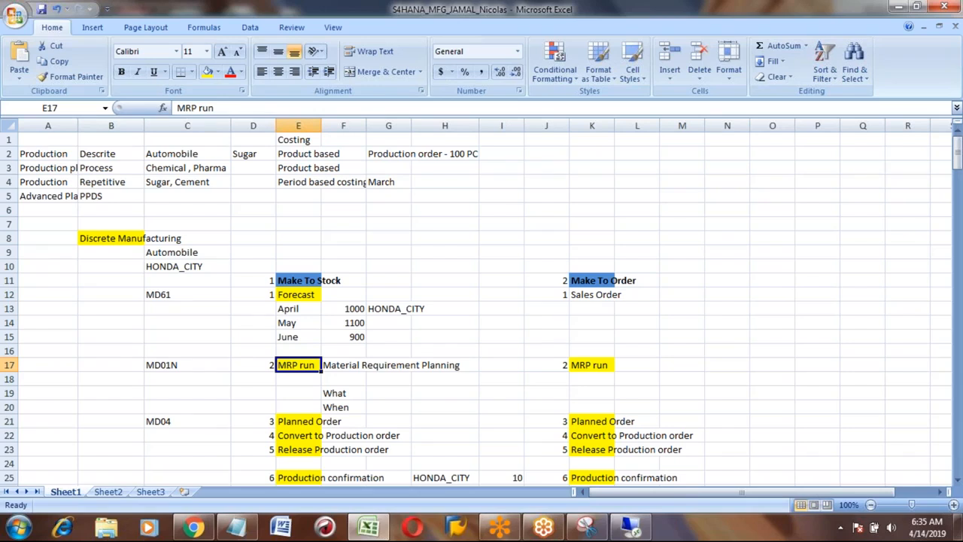
Enter the heading "Planned order cration:" in cell B256, in the empty area below the Scheduling notes
{"action": "key", "text": "Down"}
{"action": "key", "text": "Down"}
{"action": "key", "text": "Down"}
{"action": "key", "text": "Down"}
{"action": "key", "text": "Down"}
{"action": "key", "text": "Down"}
{"action": "key", "text": "Down"}
{"action": "key", "text": "Down"}
{"action": "key", "text": "Down"}
{"action": "key", "text": "Down"}
{"action": "key", "text": "Down"}
{"action": "key", "text": "Down"}
{"action": "key", "text": "Down"}
{"action": "key", "text": "Down"}
{"action": "key", "text": "Down"}
{"action": "key", "text": "Down"}
{"action": "key", "text": "Down"}
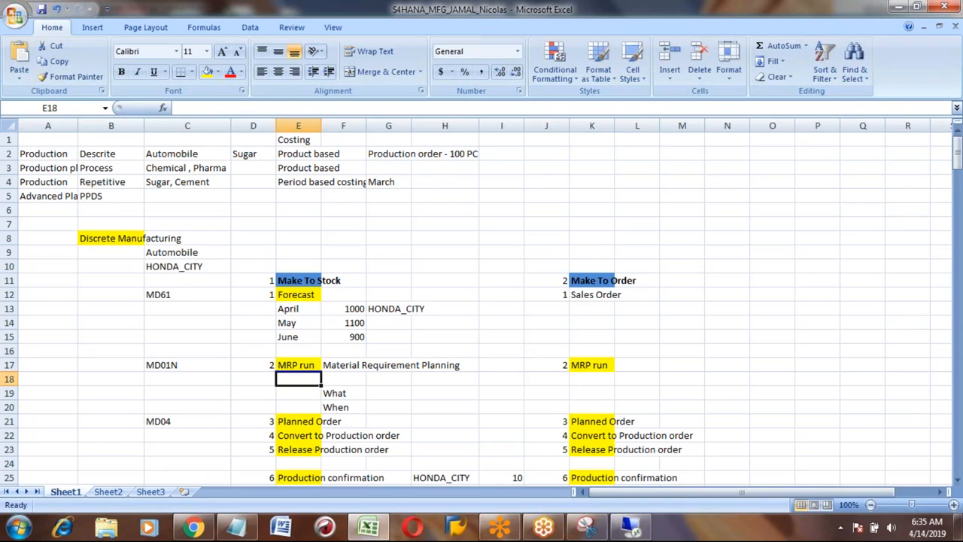
{"action": "key", "text": "Down"}
{"action": "key", "text": "Down"}
{"action": "key", "text": "Down"}
{"action": "key", "text": "Down"}
{"action": "key", "text": "Down"}
{"action": "key", "text": "Down"}
{"action": "key", "text": "Down"}
{"action": "key", "text": "Down"}
{"action": "key", "text": "Down"}
{"action": "key", "text": "Down"}
{"action": "key", "text": "Down"}
{"action": "key", "text": "Down"}
{"action": "key", "text": "Down"}
{"action": "key", "text": "Down"}
{"action": "key", "text": "Down"}
{"action": "key", "text": "Down"}
{"action": "key", "text": "Down"}
{"action": "key", "text": "Down"}
{"action": "key", "text": "Down"}
{"action": "key", "text": "Down"}
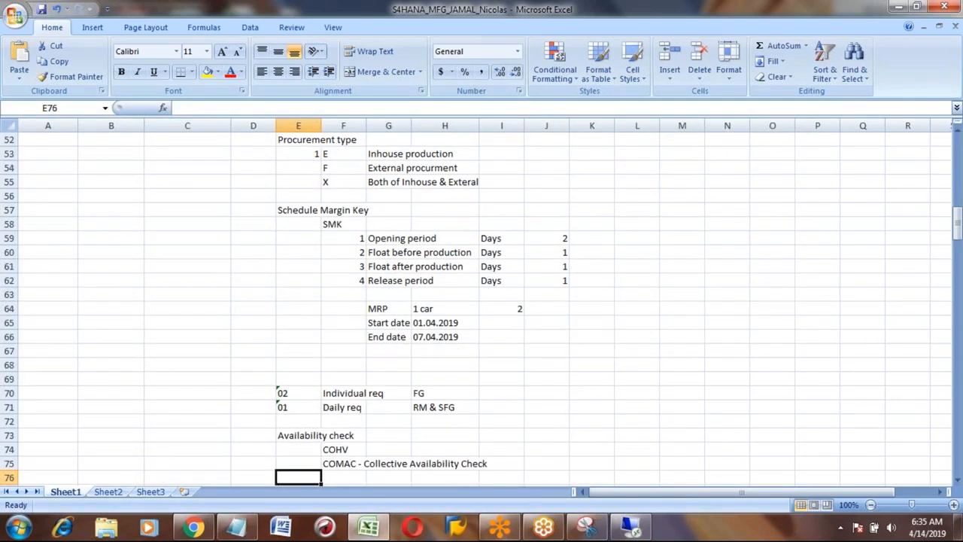
{"action": "key", "text": "Down"}
{"action": "key", "text": "Down"}
{"action": "key", "text": "Down"}
{"action": "key", "text": "Down"}
{"action": "key", "text": "Down"}
{"action": "key", "text": "Down"}
{"action": "key", "text": "Down"}
{"action": "key", "text": "Down"}
{"action": "key", "text": "Down"}
{"action": "key", "text": "Down"}
{"action": "key", "text": "Down"}
{"action": "key", "text": "Down"}
{"action": "key", "text": "Down"}
{"action": "key", "text": "Down"}
{"action": "key", "text": "Down"}
{"action": "key", "text": "Down"}
{"action": "key", "text": "Down"}
{"action": "key", "text": "Down"}
{"action": "key", "text": "Down"}
{"action": "key", "text": "Down"}
{"action": "key", "text": "Down"}
{"action": "key", "text": "Down"}
{"action": "key", "text": "Down"}
{"action": "key", "text": "Down"}
{"action": "key", "text": "Down"}
{"action": "key", "text": "Down"}
{"action": "key", "text": "Down"}
{"action": "key", "text": "Down"}
{"action": "key", "text": "Down"}
{"action": "key", "text": "Down"}
{"action": "key", "text": "Down"}
{"action": "key", "text": "Down"}
{"action": "key", "text": "Down"}
{"action": "key", "text": "Down"}
{"action": "key", "text": "Down"}
{"action": "key", "text": "Down"}
{"action": "key", "text": "Down"}
{"action": "key", "text": "Down"}
{"action": "key", "text": "Down"}
{"action": "key", "text": "Down"}
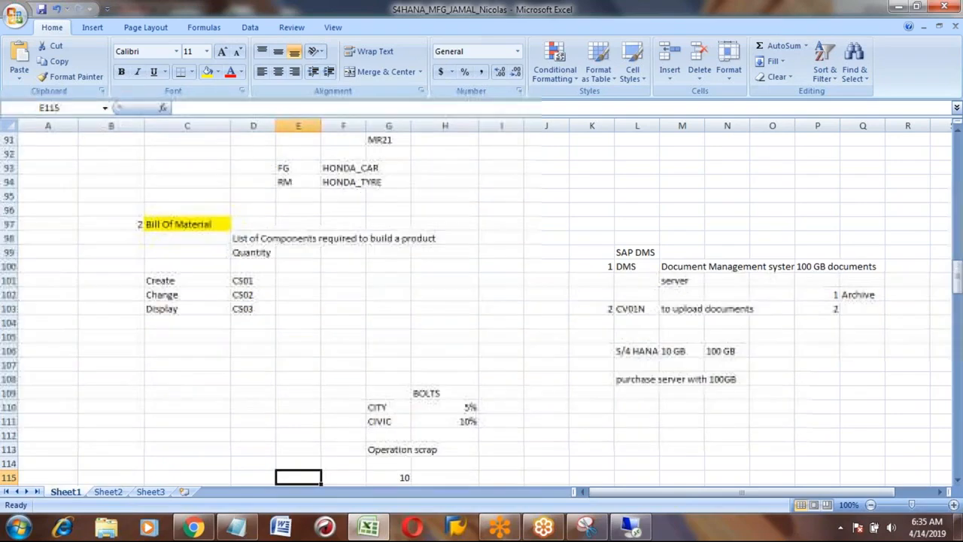
{"action": "key", "text": "Down"}
{"action": "key", "text": "Down"}
{"action": "key", "text": "Down"}
{"action": "key", "text": "Down"}
{"action": "key", "text": "Down"}
{"action": "key", "text": "Down"}
{"action": "key", "text": "Down"}
{"action": "key", "text": "Down"}
{"action": "key", "text": "Down"}
{"action": "key", "text": "Down"}
{"action": "key", "text": "Down"}
{"action": "key", "text": "Down"}
{"action": "key", "text": "Down"}
{"action": "key", "text": "Down"}
{"action": "key", "text": "Down"}
{"action": "key", "text": "Down"}
{"action": "key", "text": "Down"}
{"action": "key", "text": "Down"}
{"action": "key", "text": "Down"}
{"action": "key", "text": "Down"}
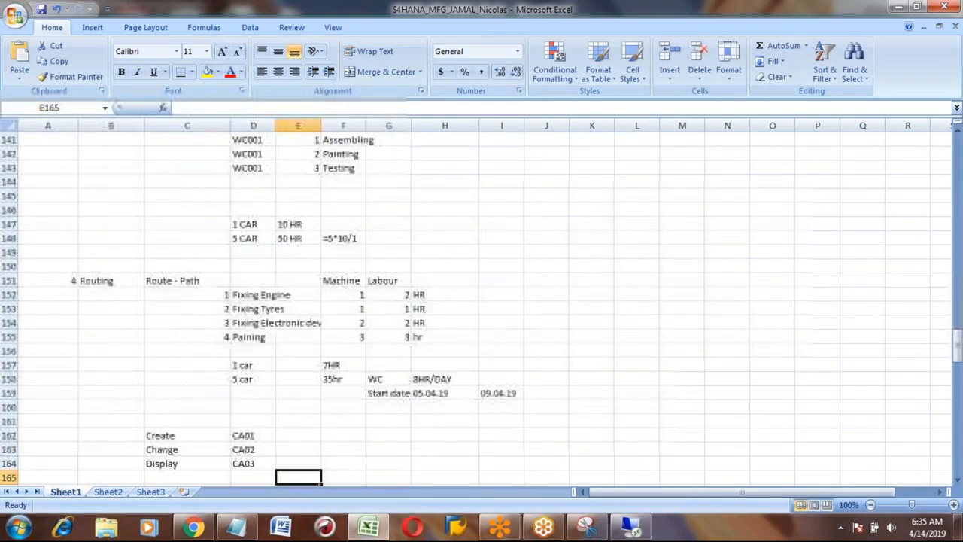
{"action": "key", "text": "Down"}
{"action": "key", "text": "Down"}
{"action": "key", "text": "Down"}
{"action": "key", "text": "Down"}
{"action": "key", "text": "Down"}
{"action": "key", "text": "Down"}
{"action": "key", "text": "Down"}
{"action": "key", "text": "Down"}
{"action": "key", "text": "Down"}
{"action": "key", "text": "Down"}
{"action": "key", "text": "Down"}
{"action": "key", "text": "Down"}
{"action": "key", "text": "Down"}
{"action": "key", "text": "Down"}
{"action": "key", "text": "Down"}
{"action": "key", "text": "Down"}
{"action": "key", "text": "Down"}
{"action": "key", "text": "Down"}
{"action": "key", "text": "Down"}
{"action": "key", "text": "Down"}
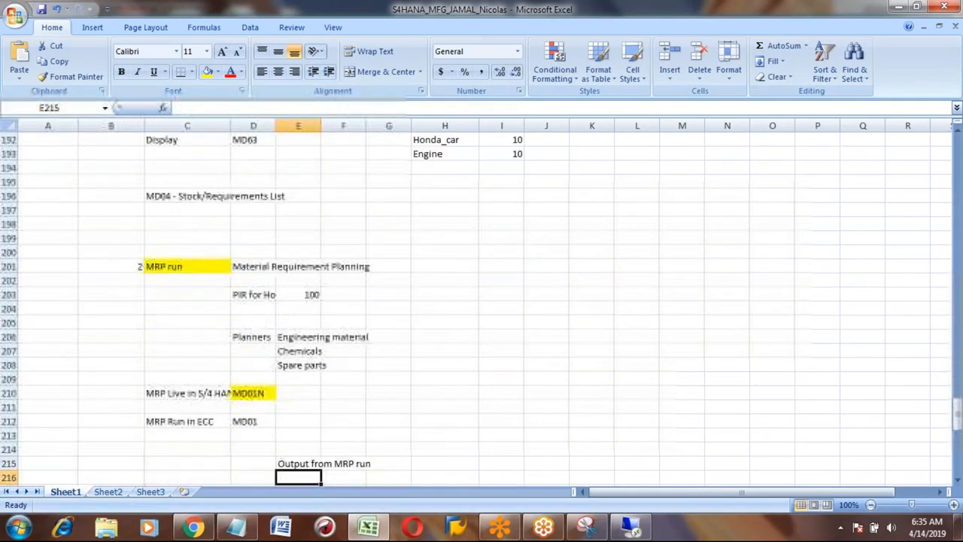
{"action": "key", "text": "Down"}
{"action": "key", "text": "Down"}
{"action": "key", "text": "Down"}
{"action": "key", "text": "Up"}
{"action": "key", "text": "Up"}
{"action": "key", "text": "Up"}
{"action": "key", "text": "Up"}
{"action": "key", "text": "Up"}
{"action": "key", "text": "Up"}
{"action": "key", "text": "Up"}
{"action": "key", "text": "Up"}
{"action": "key", "text": "Up"}
{"action": "key", "text": "Left"}
{"action": "key", "text": "Left"}
{"action": "key", "text": "Left"}
{"action": "key", "text": "Left"}
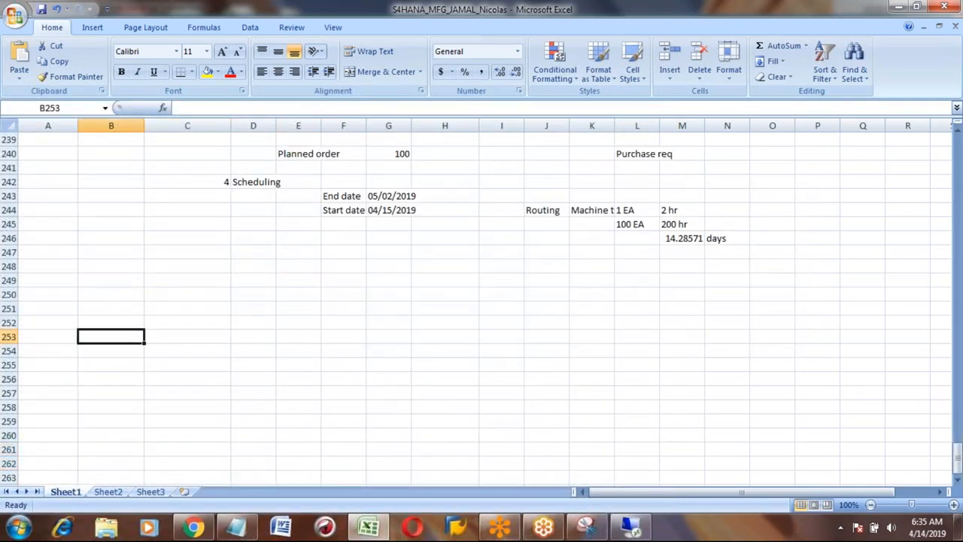
{"action": "key", "text": "Down"}
{"action": "key", "text": "Down"}
{"action": "key", "text": "Down"}
{"action": "key", "text": "Right"}
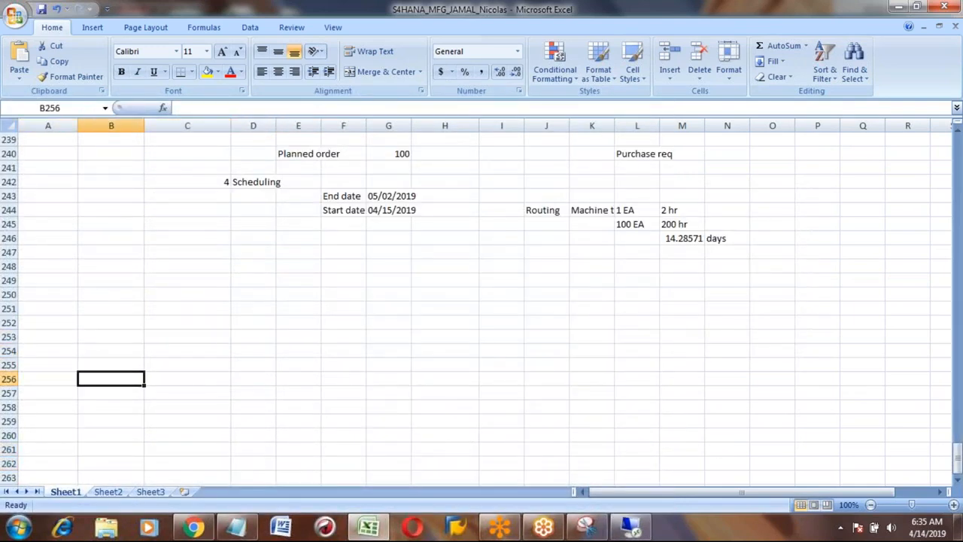
{"action": "type", "text": "pLAN"}
{"action": "key", "text": "BackSpace"}
{"action": "key", "text": "BackSpace"}
{"action": "key", "text": "BackSpace"}
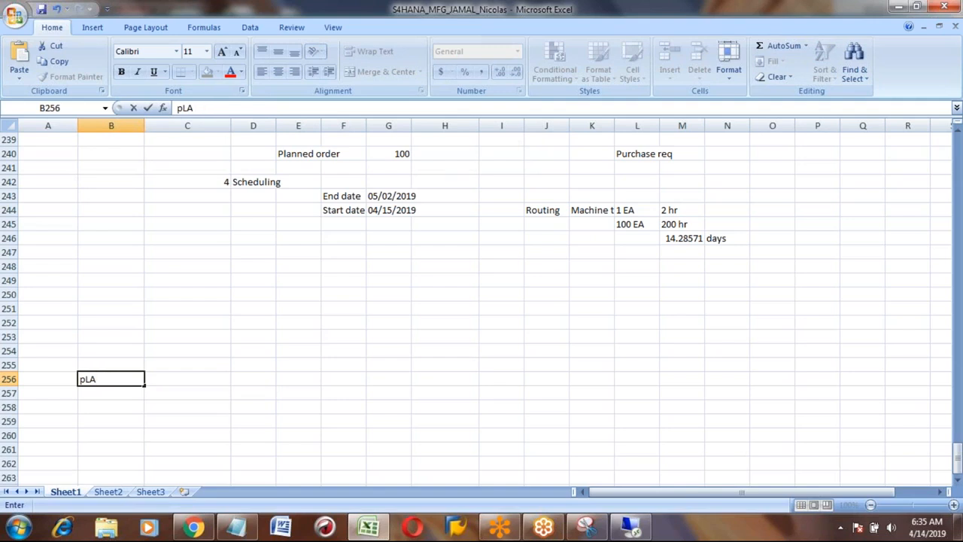
{"action": "key", "text": "BackSpace"}
{"action": "type", "text": "Planned ord"}
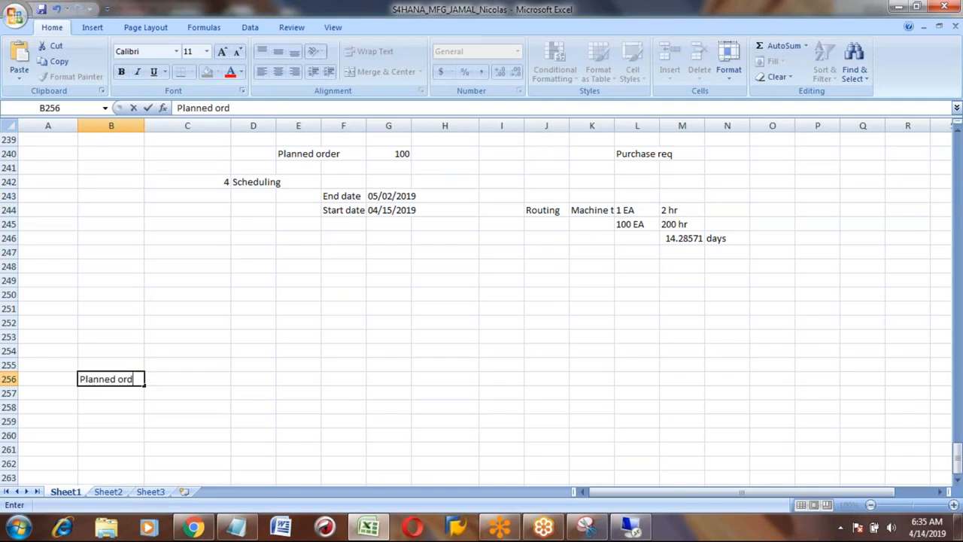
{"action": "type", "text": "er cration:"}
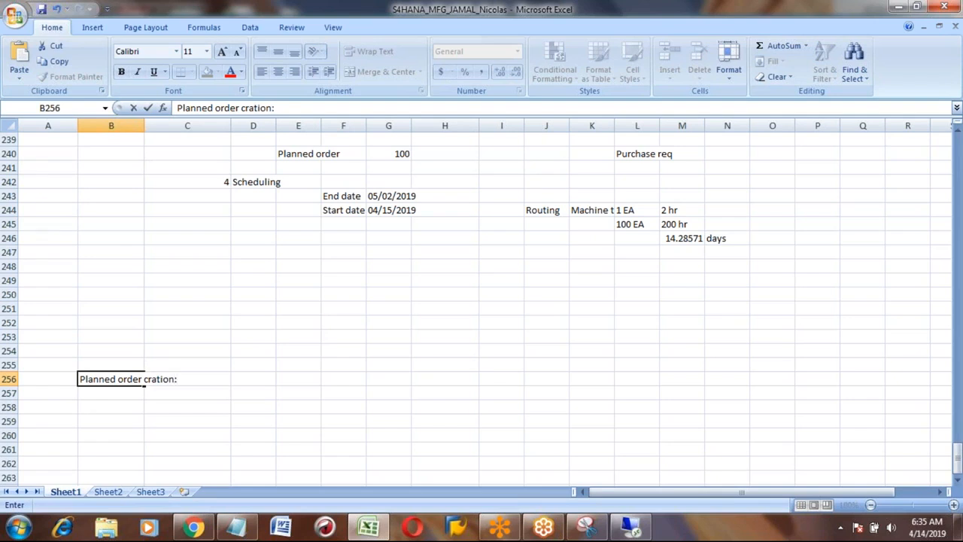
Enter MD11 in cell C257 under the "Planned order cration:" heading
{"action": "key", "text": "Return"}
{"action": "key", "text": "Right"}
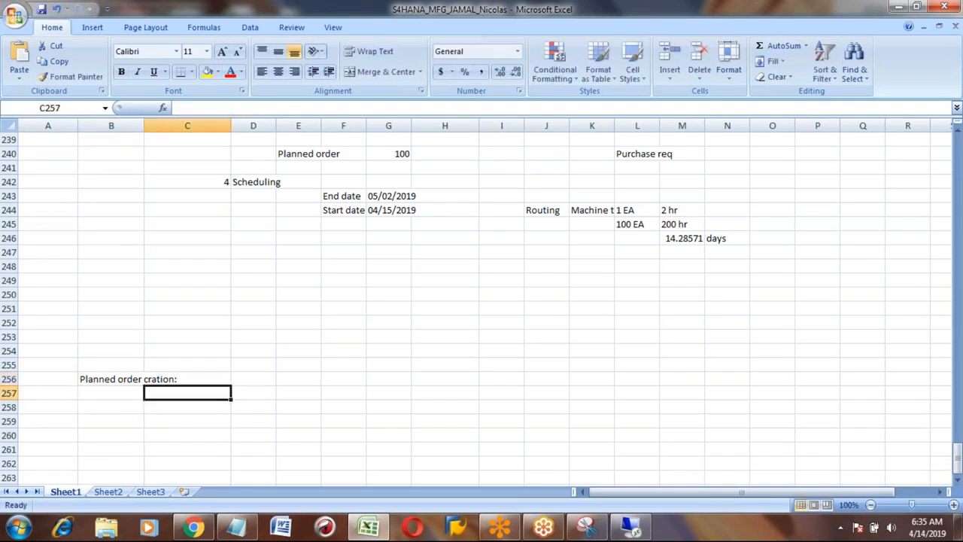
{"action": "type", "text": "MD11"}
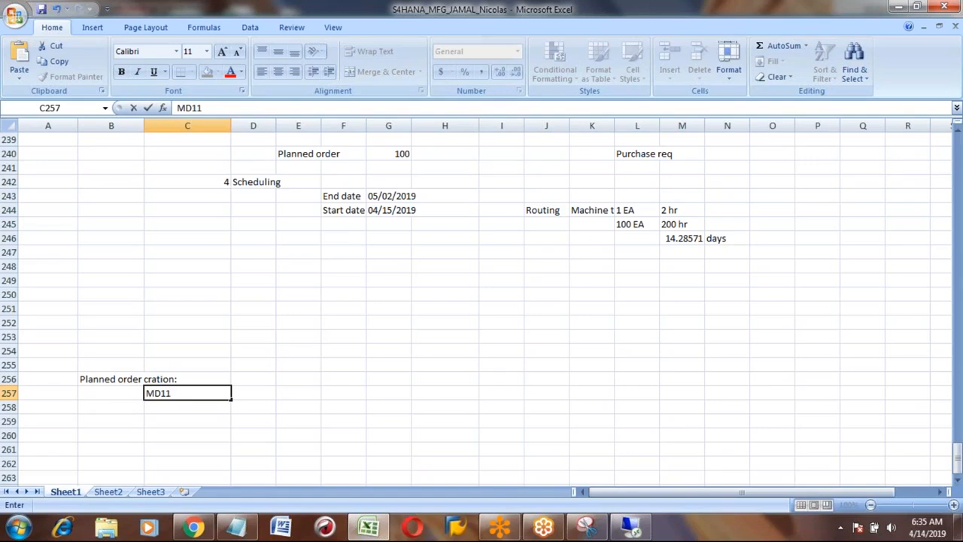
{"action": "key", "text": "Return"}
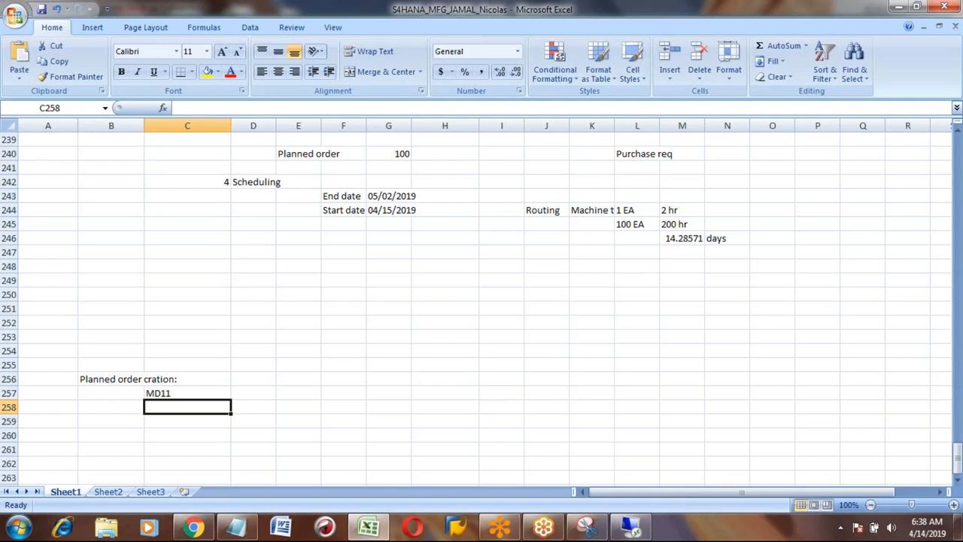
Highlight the "MRP run steps" heading in cell C220 with a yellow fill
{"action": "key", "text": "Up"}
{"action": "key", "text": "Up"}
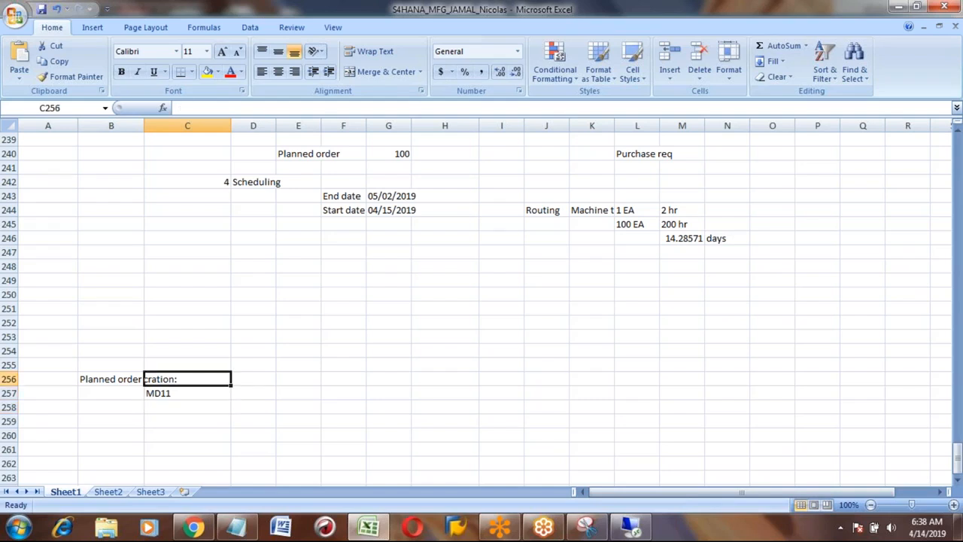
{"action": "key", "text": "Up"}
{"action": "key", "text": "Up"}
{"action": "key", "text": "Up"}
{"action": "key", "text": "Up"}
{"action": "key", "text": "Up"}
{"action": "key", "text": "Up"}
{"action": "key", "text": "Up"}
{"action": "key", "text": "Up"}
{"action": "key", "text": "Up"}
{"action": "key", "text": "Up"}
{"action": "key", "text": "Up"}
{"action": "key", "text": "Up"}
{"action": "key", "text": "Up"}
{"action": "key", "text": "Up"}
{"action": "key", "text": "Up"}
{"action": "key", "text": "Up"}
{"action": "key", "text": "Up"}
{"action": "key", "text": "Up"}
{"action": "key", "text": "Up"}
{"action": "key", "text": "Up"}
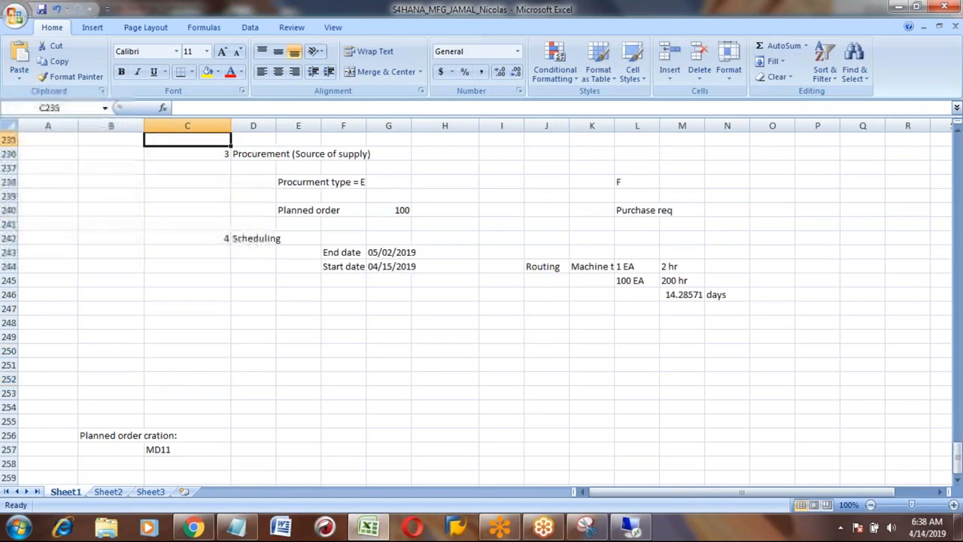
{"action": "key", "text": "Up"}
{"action": "key", "text": "Up"}
{"action": "key", "text": "Up"}
{"action": "key", "text": "Up"}
{"action": "key", "text": "Up"}
{"action": "key", "text": "Up"}
{"action": "key", "text": "Up"}
{"action": "key", "text": "Up"}
{"action": "key", "text": "Up"}
{"action": "key", "text": "Up"}
{"action": "key", "text": "Up"}
{"action": "key", "text": "Up"}
{"action": "key", "text": "Up"}
{"action": "key", "text": "Up"}
{"action": "key", "text": "Up"}
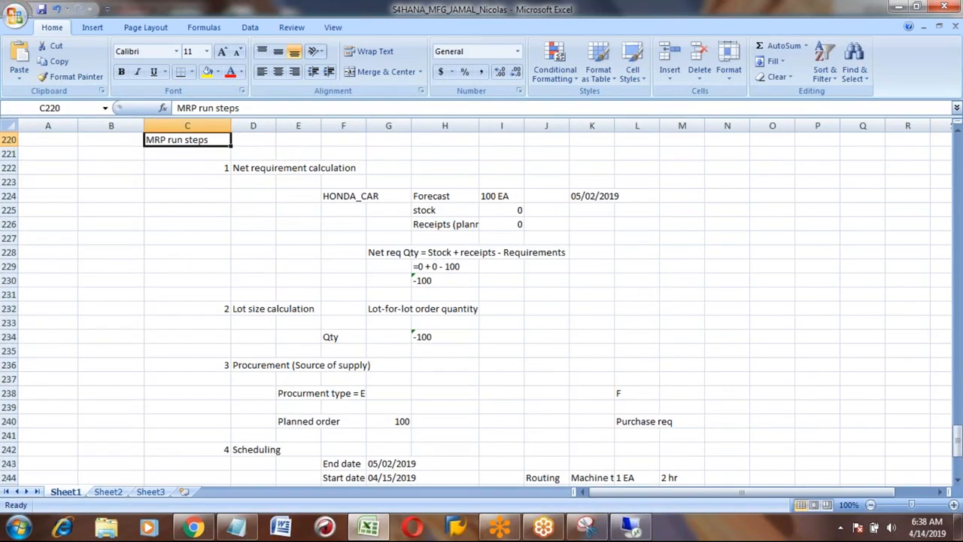
{"action": "key", "text": "Up"}
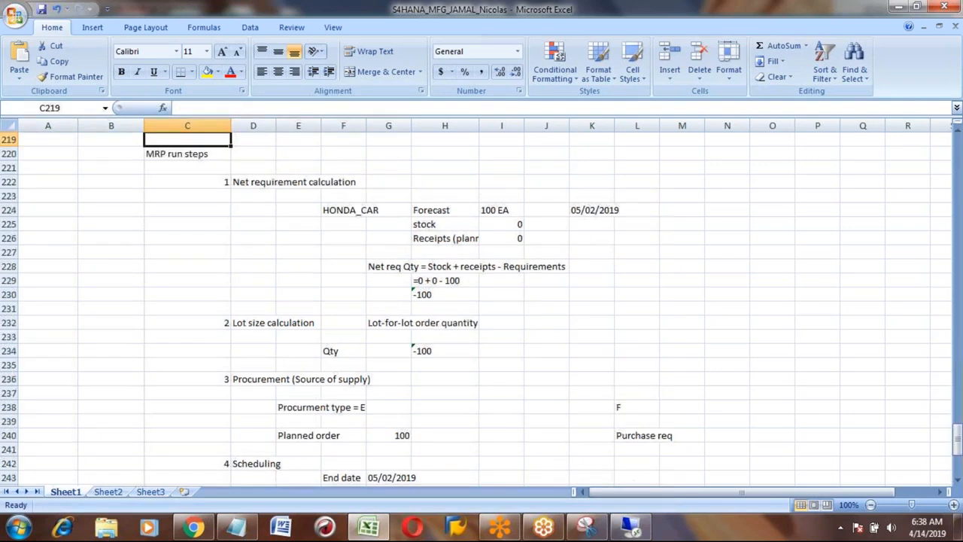
{"action": "left_click", "coordinate": [166, 154]}
{"action": "left_click", "coordinate": [208, 71]}
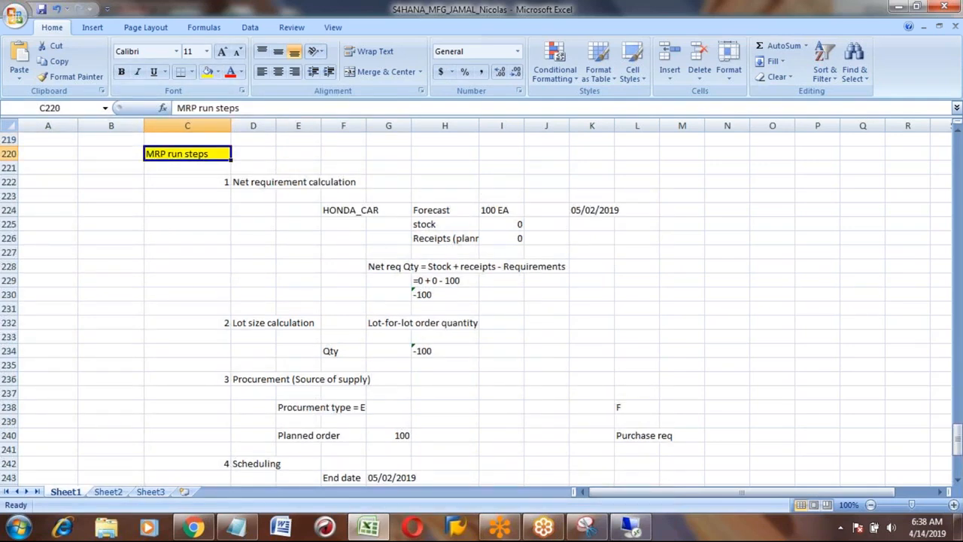
Review the MRP run output, MRP transaction codes and Forecast notes above the MRP run steps heading
{"action": "key", "text": "Up"}
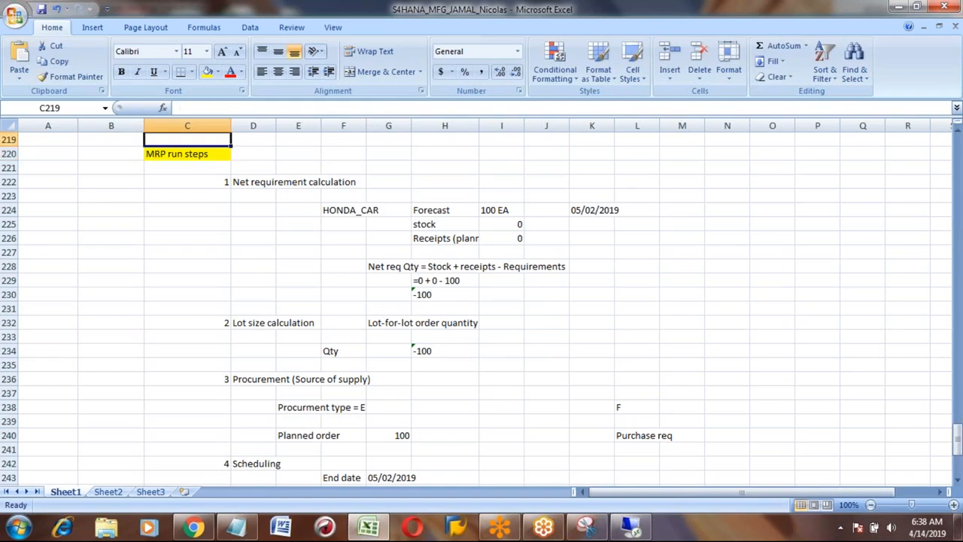
{"action": "key", "text": "Down"}
{"action": "key", "text": "Up"}
{"action": "key", "text": "Up"}
{"action": "key", "text": "Up"}
{"action": "key", "text": "Up"}
{"action": "key", "text": "Up"}
{"action": "key", "text": "Up"}
{"action": "key", "text": "Up"}
{"action": "key", "text": "Up"}
{"action": "key", "text": "Up"}
{"action": "key", "text": "Up"}
{"action": "key", "text": "Up"}
{"action": "key", "text": "Up"}
{"action": "key", "text": "Up"}
{"action": "key", "text": "Up"}
{"action": "key", "text": "Up"}
{"action": "key", "text": "Up"}
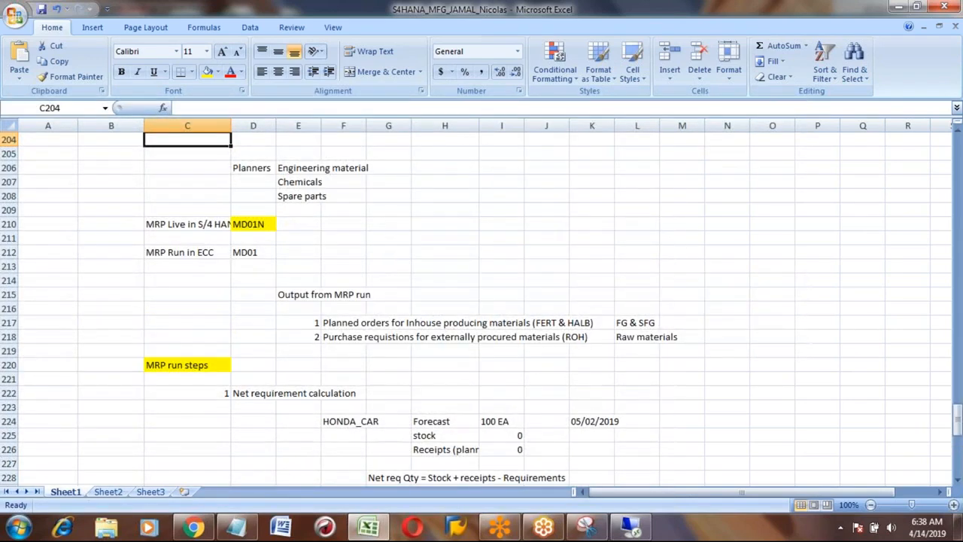
{"action": "key", "text": "Up"}
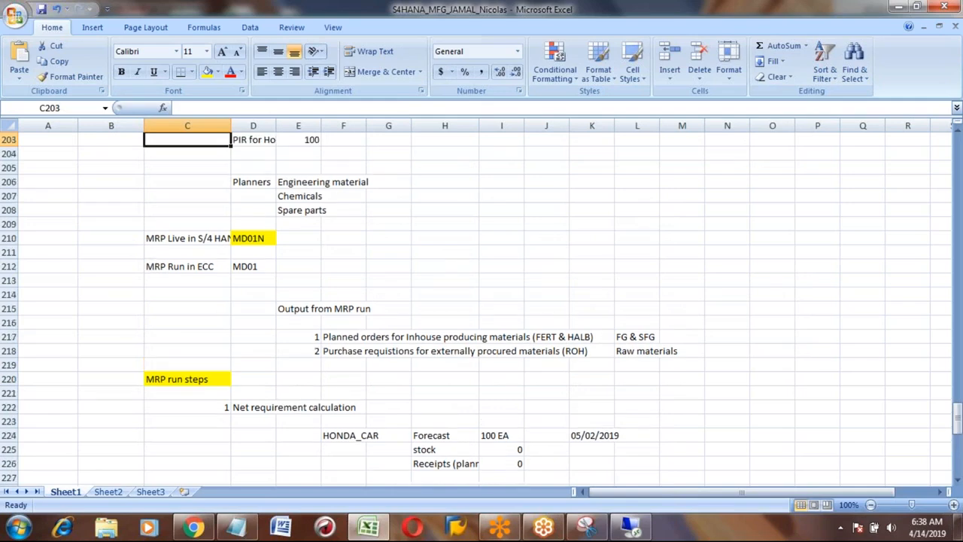
{"action": "key", "text": "Up"}
{"action": "key", "text": "Up"}
{"action": "key", "text": "Up"}
{"action": "key", "text": "Up"}
{"action": "key", "text": "Up"}
{"action": "key", "text": "Up"}
{"action": "key", "text": "Up"}
{"action": "key", "text": "Up"}
{"action": "key", "text": "Up"}
{"action": "key", "text": "Up"}
{"action": "key", "text": "Up"}
{"action": "key", "text": "Up"}
{"action": "key", "text": "Up"}
{"action": "key", "text": "Up"}
{"action": "key", "text": "Up"}
{"action": "key", "text": "Up"}
{"action": "key", "text": "Up"}
{"action": "key", "text": "Up"}
{"action": "key", "text": "Up"}
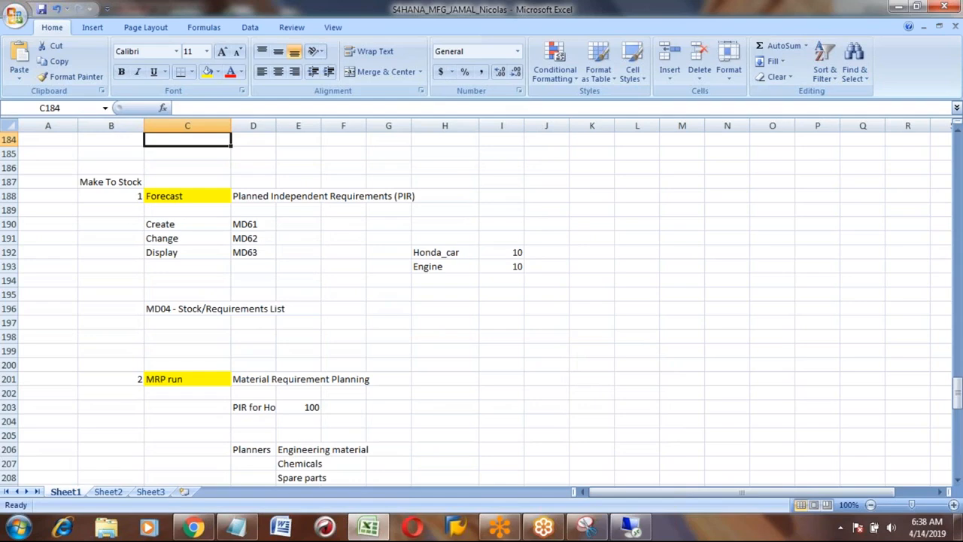
Change step 4 of the Make To Stock list in cell E22 to "Planned Order Convert to Production order"
{"action": "key", "text": "Page_Up"}
{"action": "key", "text": "Page_Up"}
{"action": "key", "text": "Page_Up"}
{"action": "key", "text": "Page_Up"}
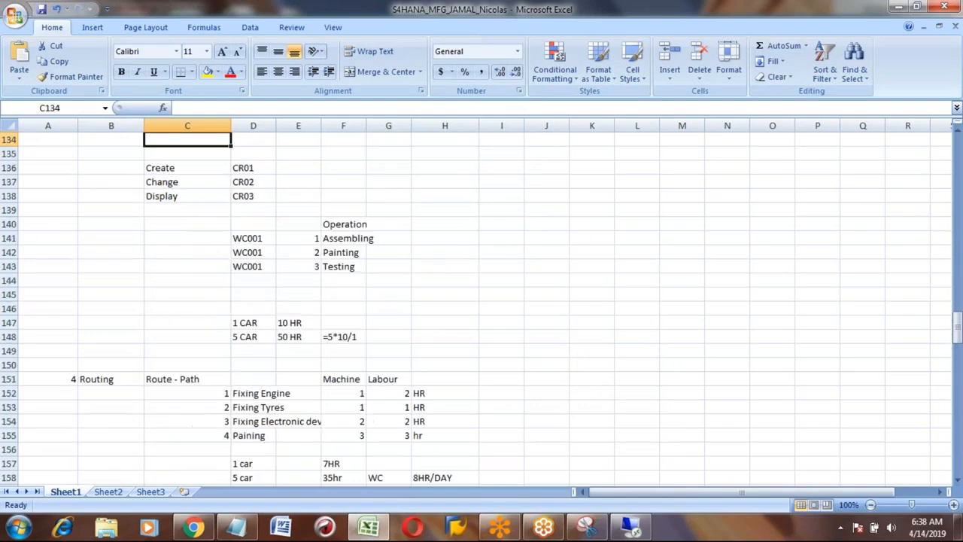
{"action": "key", "text": "Page_Up"}
{"action": "key", "text": "Page_Up"}
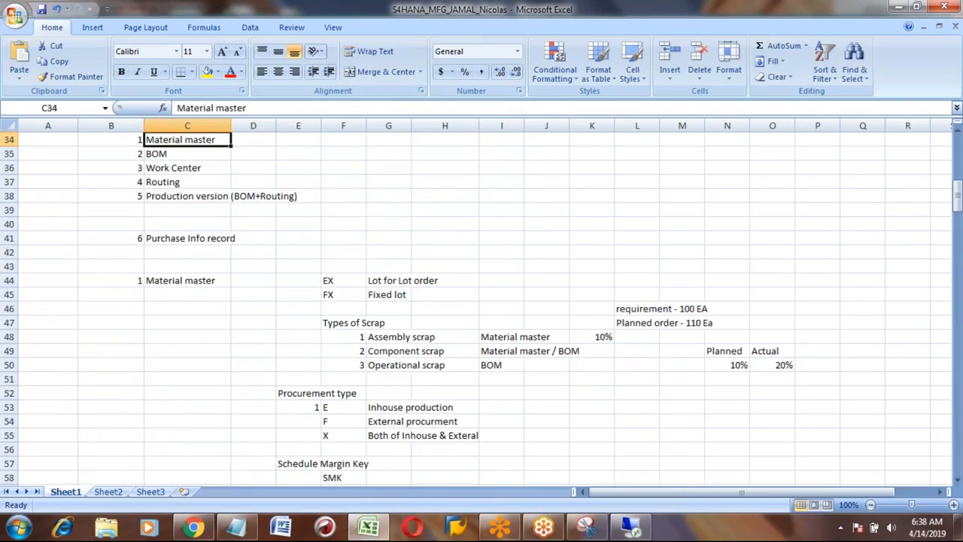
{"action": "key", "text": "Page_Up"}
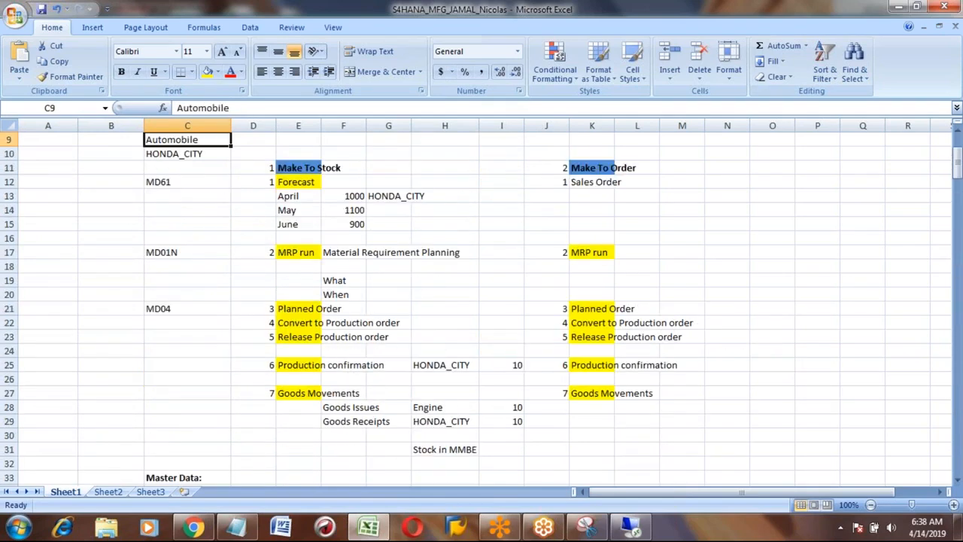
{"action": "left_click", "coordinate": [296, 320]}
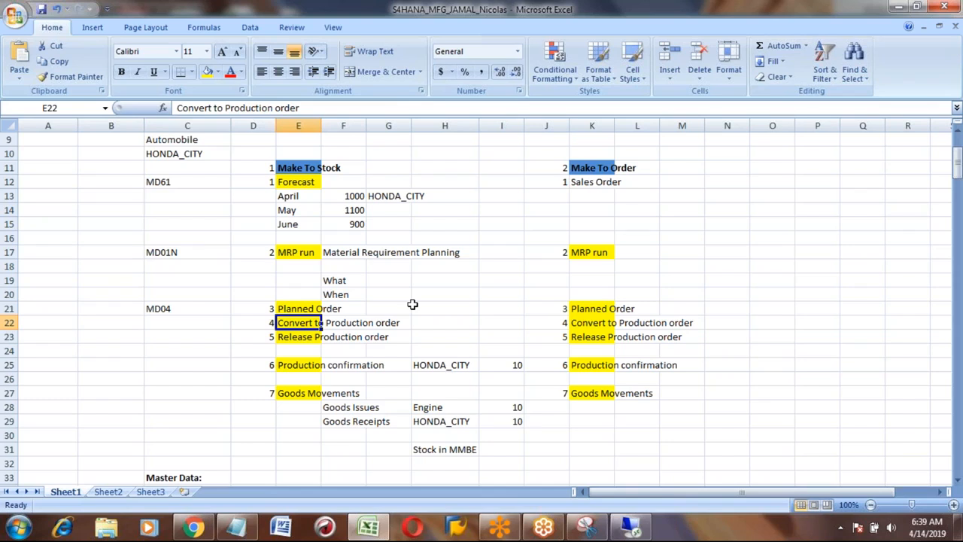
{"action": "left_click", "coordinate": [182, 108]}
{"action": "type", "text": "pLAN"}
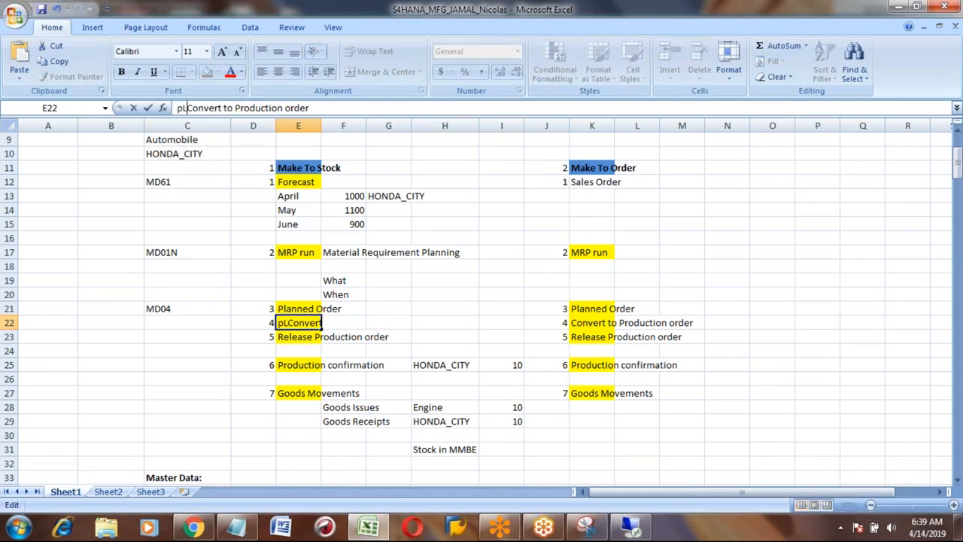
{"action": "key", "text": "BackSpace"}
{"action": "key", "text": "BackSpace"}
{"action": "key", "text": "BackSpace"}
{"action": "key", "text": "BackSpace"}
{"action": "type", "text": "Planned "}
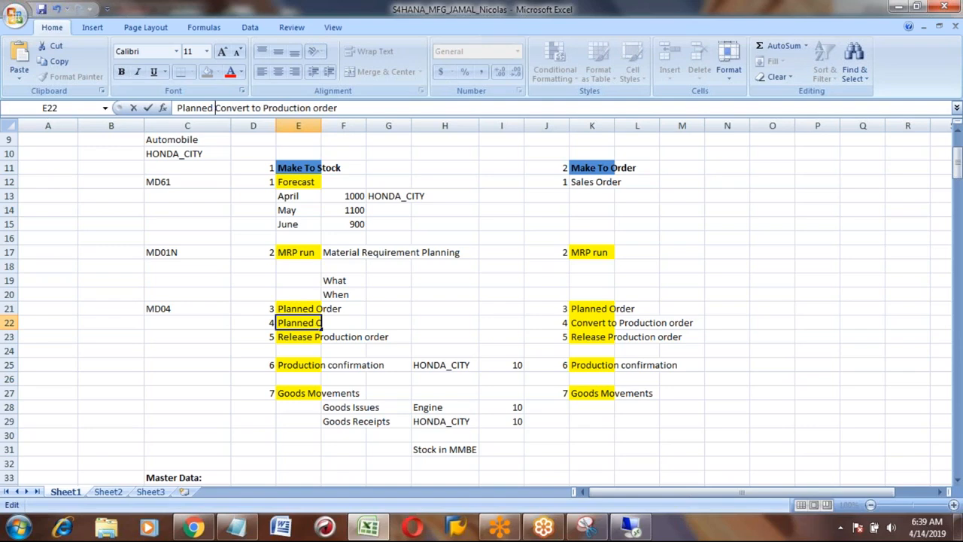
{"action": "type", "text": "Order"}
{"action": "key", "text": "Return"}
Copy the reworded step 4 from cell E22 to cell K22 in the Make To Order list
{"action": "key", "text": "Up"}
{"action": "key", "text": "ctrl+c"}
{"action": "key", "text": "Right"}
{"action": "key", "text": "Right"}
{"action": "key", "text": "Right"}
{"action": "key", "text": "Right"}
{"action": "key", "text": "Right"}
{"action": "key", "text": "Right"}
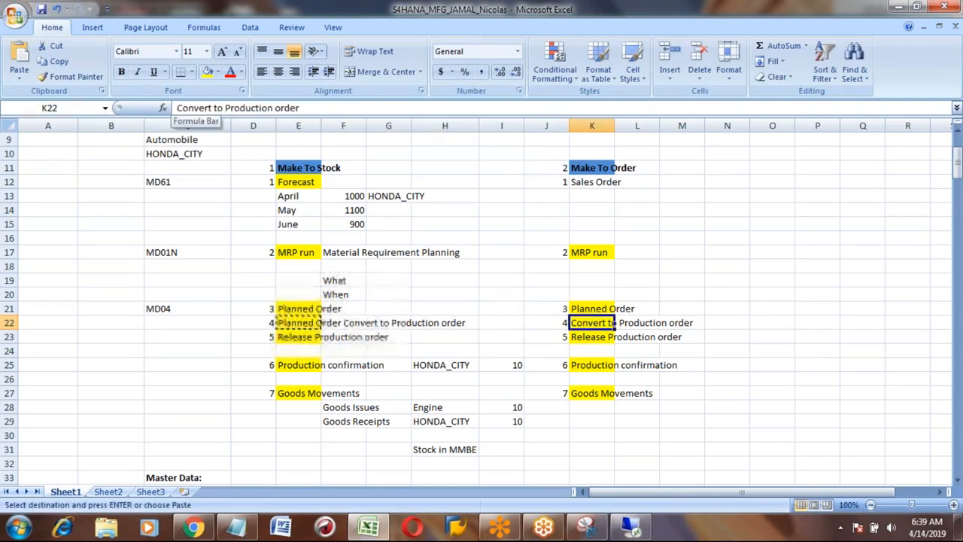
{"action": "key", "text": "ctrl+v"}
Go through the Release Production order, Production confirmation and Goods Movements steps in the Make To Stock list
{"action": "key", "text": "Left"}
{"action": "key", "text": "Left"}
{"action": "key", "text": "Left"}
{"action": "key", "text": "Left"}
{"action": "key", "text": "Left"}
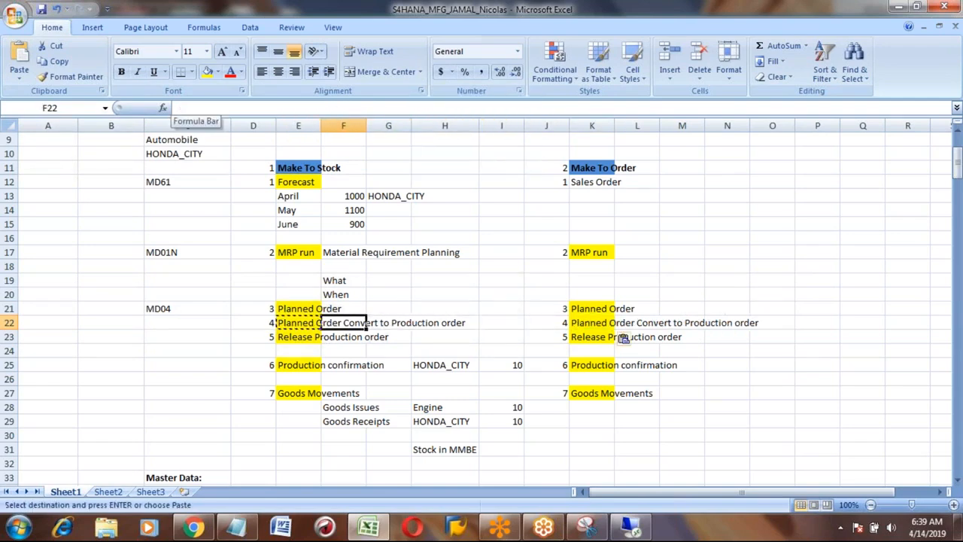
{"action": "key", "text": "Left"}
{"action": "key", "text": "Down"}
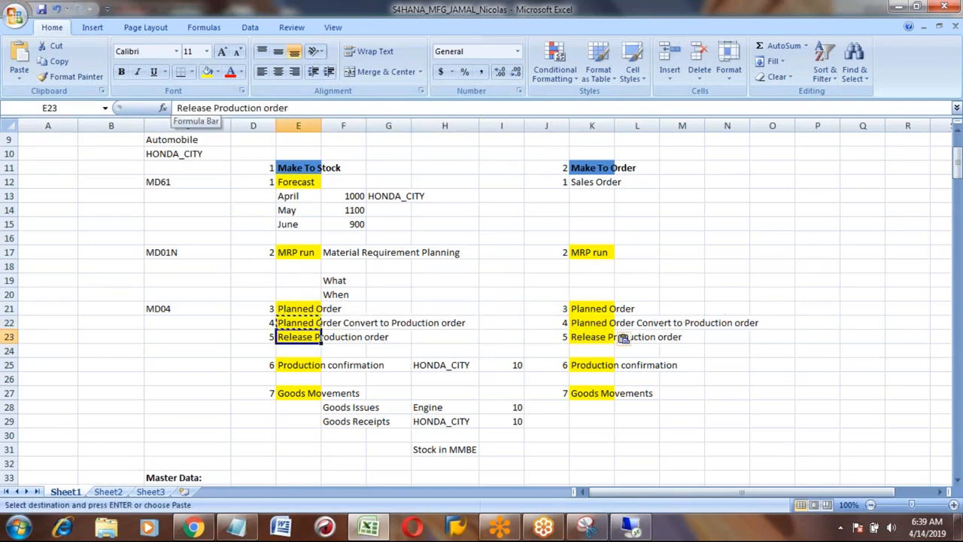
{"action": "key", "text": "Down"}
{"action": "key", "text": "Down"}
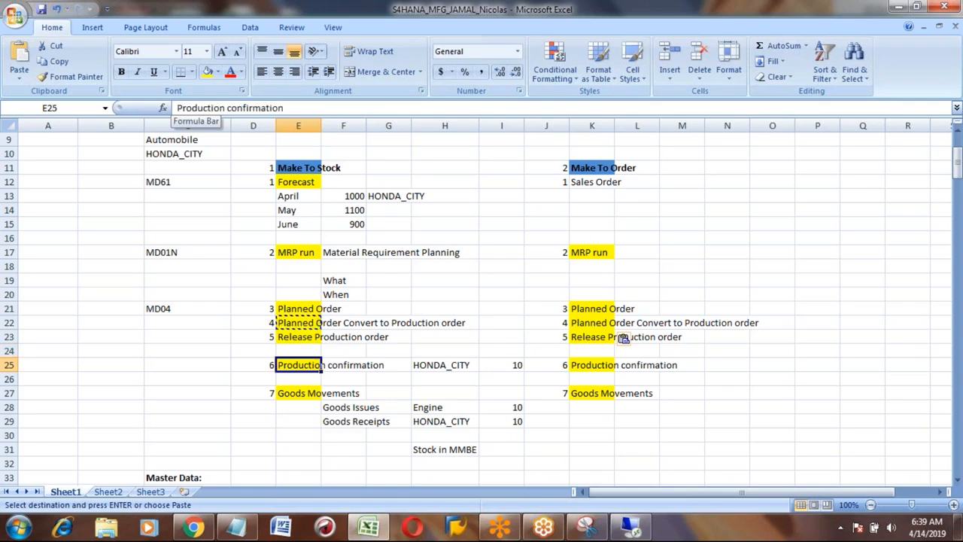
{"action": "key", "text": "Down"}
{"action": "key", "text": "Down"}
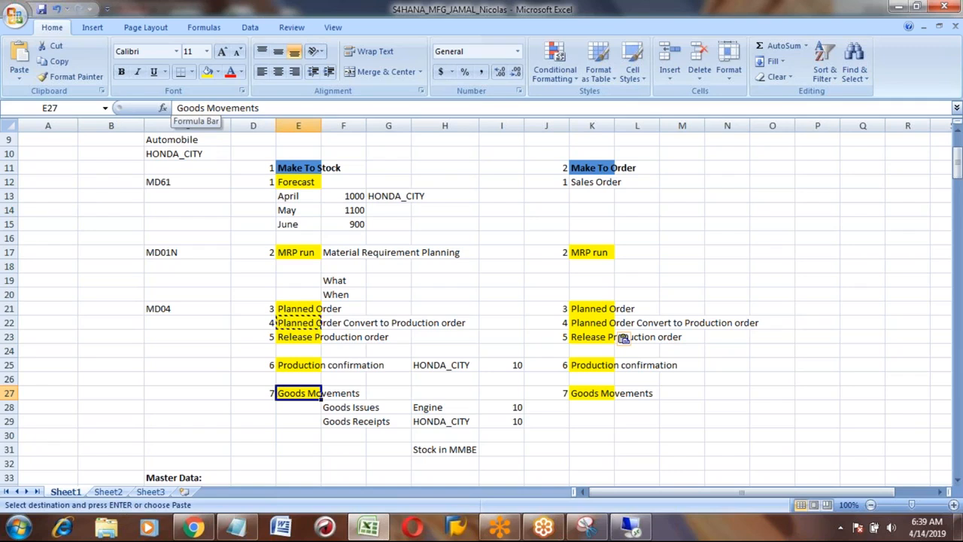
{"action": "key", "text": "Down"}
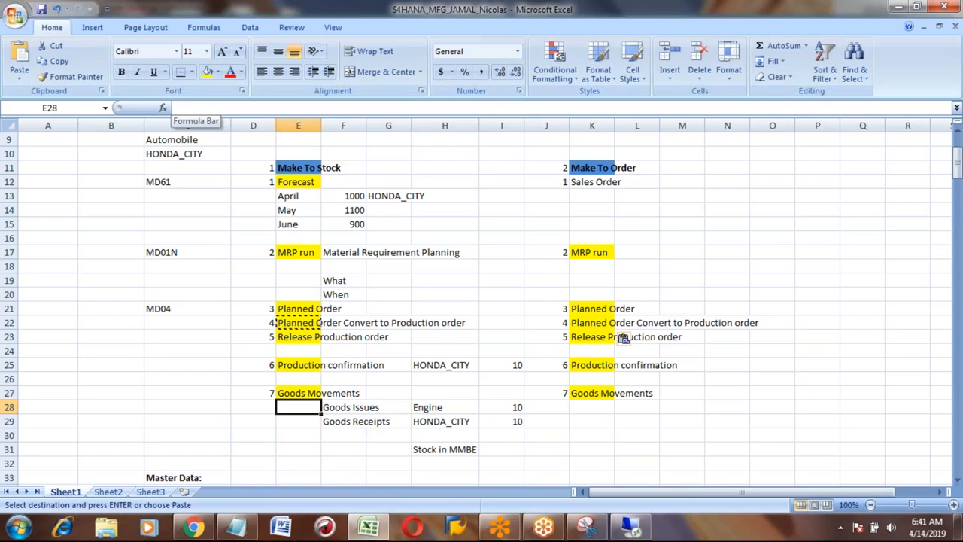
Return to the MRP run steps notes and review them from Scheduling back up to Net requirement calculation
{"action": "key", "text": "Page_Down"}
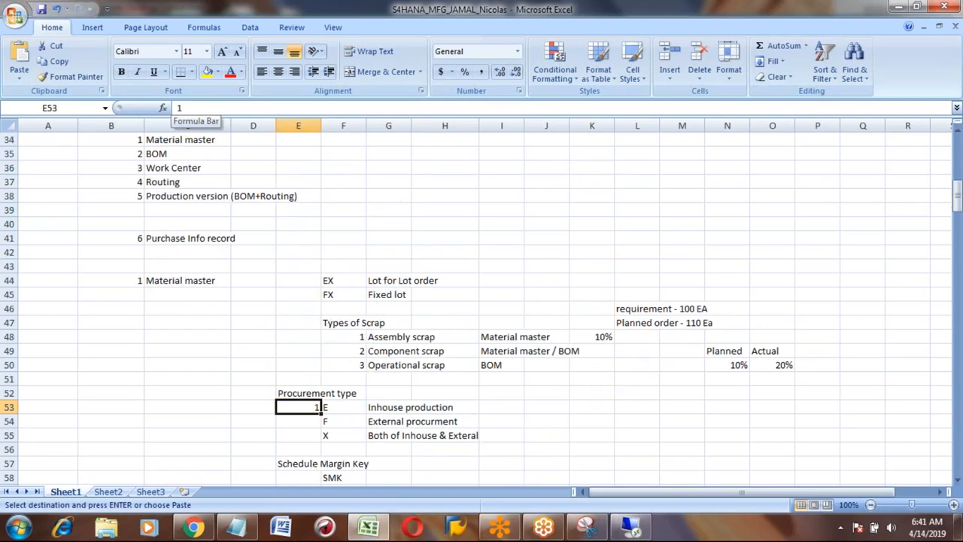
{"action": "key", "text": "Page_Down"}
{"action": "key", "text": "Page_Down"}
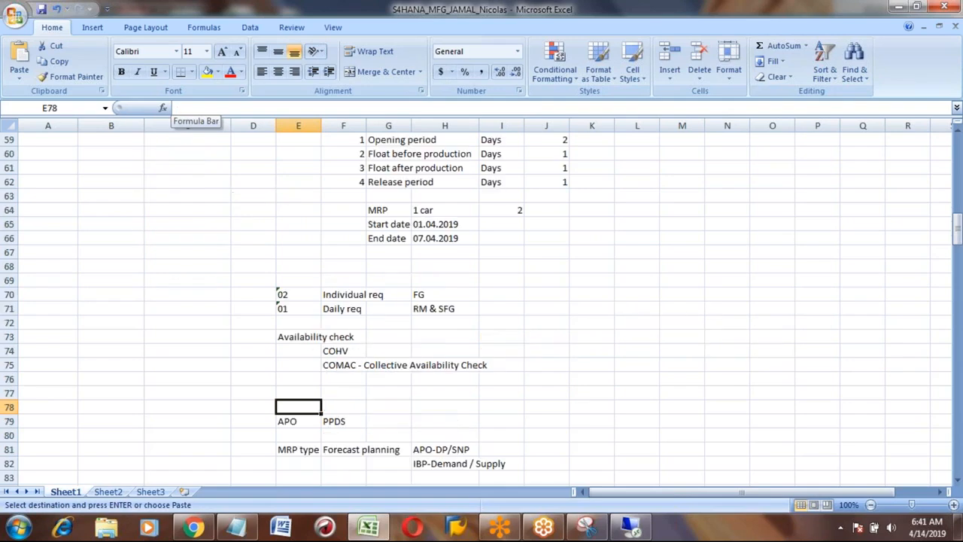
{"action": "key", "text": "Page_Down"}
{"action": "key", "text": "Page_Down"}
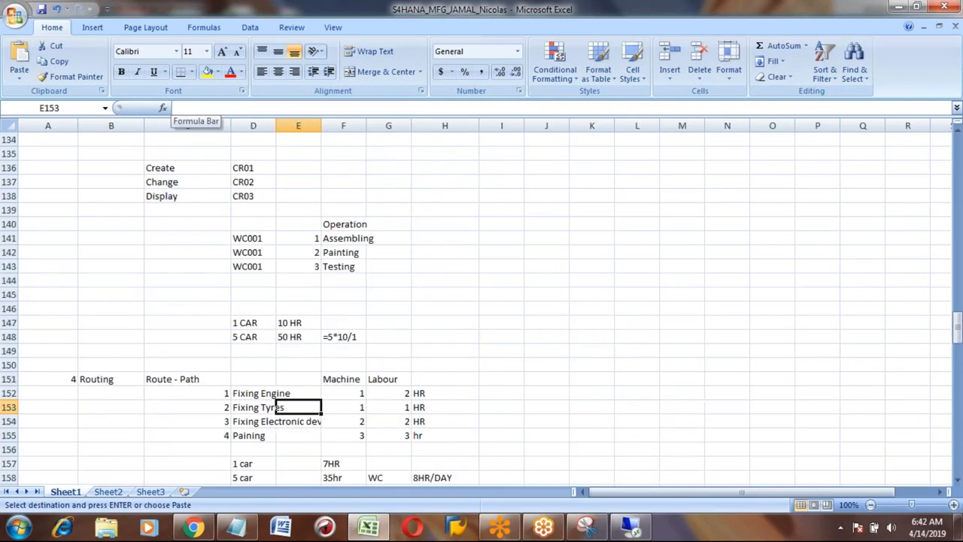
{"action": "key", "text": "Page_Down"}
{"action": "key", "text": "Page_Down"}
{"action": "key", "text": "Page_Down"}
{"action": "key", "text": "Page_Down"}
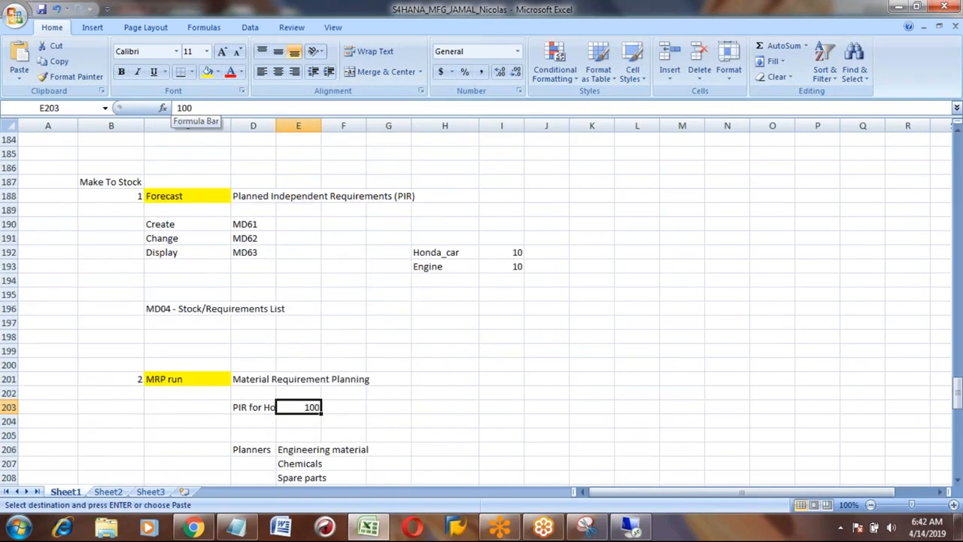
{"action": "key", "text": "Page_Down"}
{"action": "key", "text": "Page_Up"}
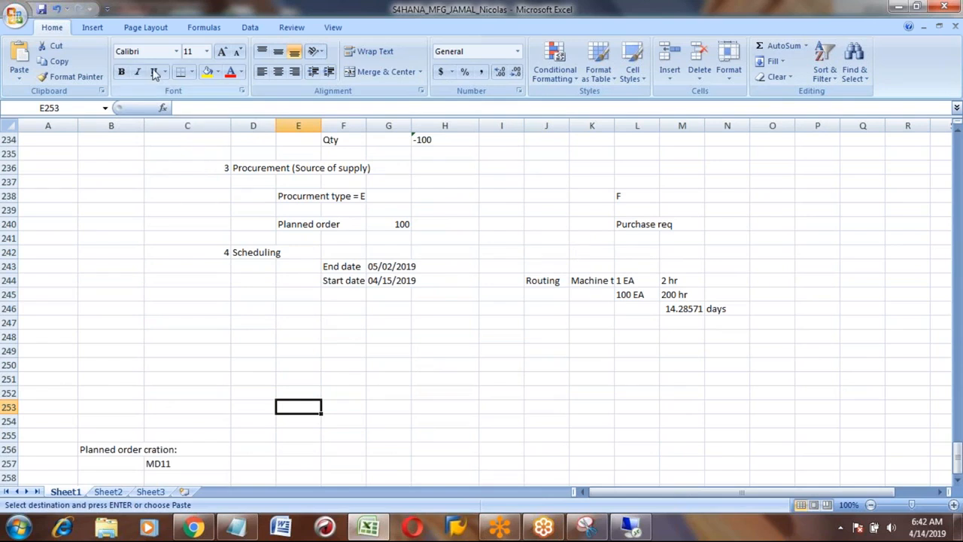
{"action": "left_click", "coordinate": [251, 252]}
{"action": "key", "text": "Up"}
{"action": "key", "text": "Up"}
{"action": "key", "text": "Up"}
{"action": "key", "text": "Up"}
{"action": "key", "text": "Up"}
{"action": "key", "text": "Up"}
{"action": "key", "text": "Up"}
{"action": "key", "text": "Up"}
{"action": "key", "text": "Up"}
{"action": "key", "text": "Up"}
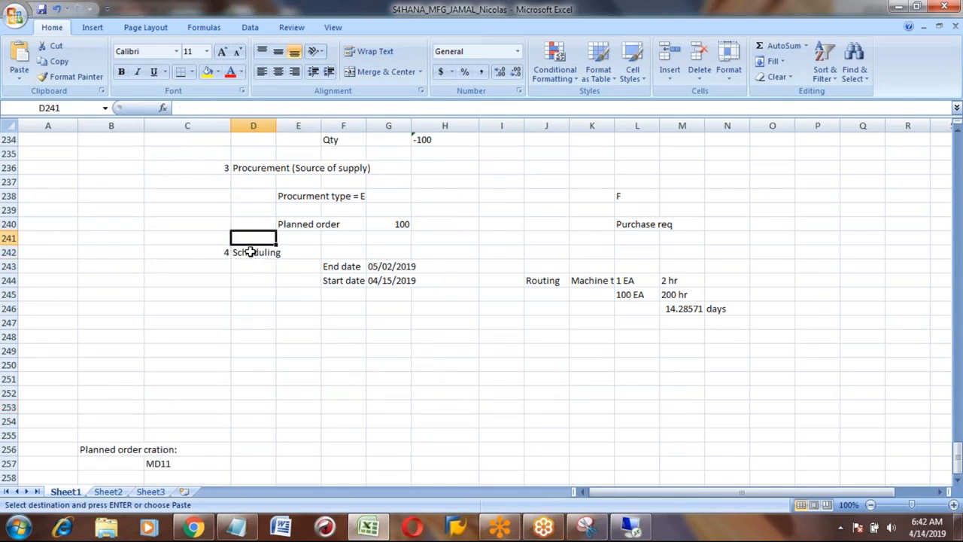
{"action": "key", "text": "Up"}
{"action": "key", "text": "Up"}
{"action": "key", "text": "Up"}
{"action": "key", "text": "Up"}
{"action": "key", "text": "Up"}
{"action": "key", "text": "Up"}
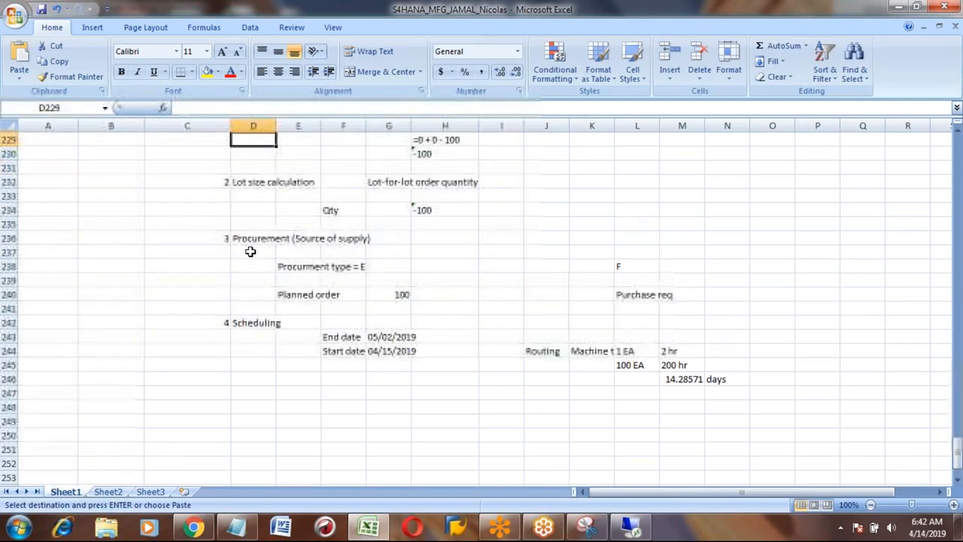
{"action": "key", "text": "Up"}
{"action": "key", "text": "Up"}
{"action": "key", "text": "Up"}
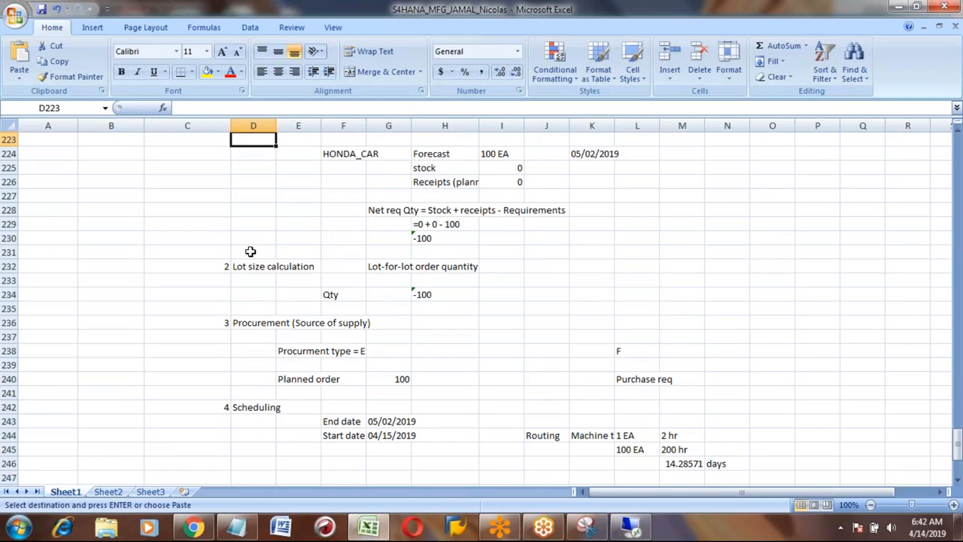
{"action": "key", "text": "Up"}
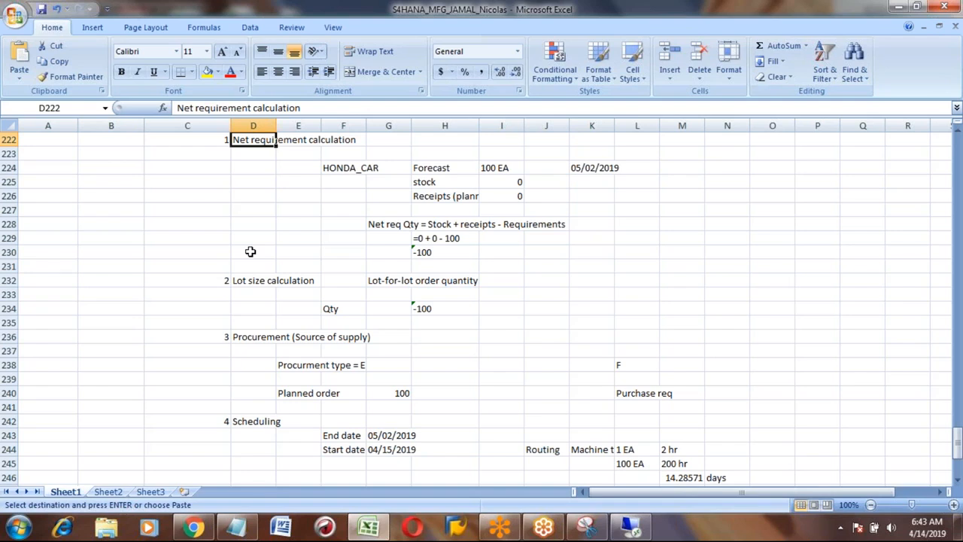
Read through the four MRP run steps from Net requirement calculation down past Scheduling
{"action": "key", "text": "Down"}
{"action": "key", "text": "Down"}
{"action": "key", "text": "Down"}
{"action": "key", "text": "Down"}
{"action": "key", "text": "Down"}
{"action": "key", "text": "Down"}
{"action": "key", "text": "Down"}
{"action": "key", "text": "Down"}
{"action": "key", "text": "Down"}
{"action": "key", "text": "Down"}
{"action": "key", "text": "Down"}
{"action": "key", "text": "Down"}
{"action": "key", "text": "Down"}
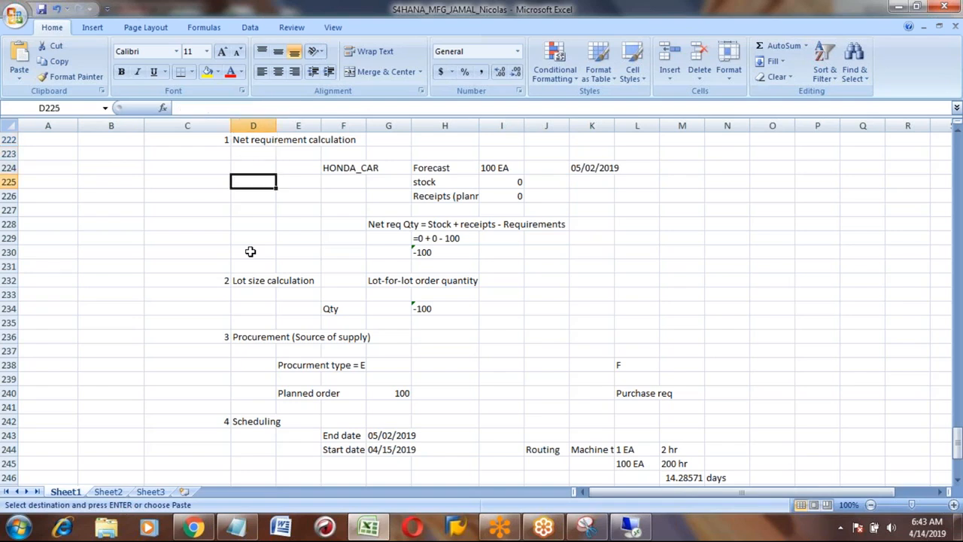
{"action": "key", "text": "Down"}
{"action": "key", "text": "Down"}
{"action": "key", "text": "Down"}
{"action": "key", "text": "Down"}
{"action": "key", "text": "Down"}
{"action": "key", "text": "Down"}
{"action": "key", "text": "Down"}
{"action": "key", "text": "Down"}
{"action": "key", "text": "Down"}
{"action": "key", "text": "Down"}
{"action": "key", "text": "Down"}
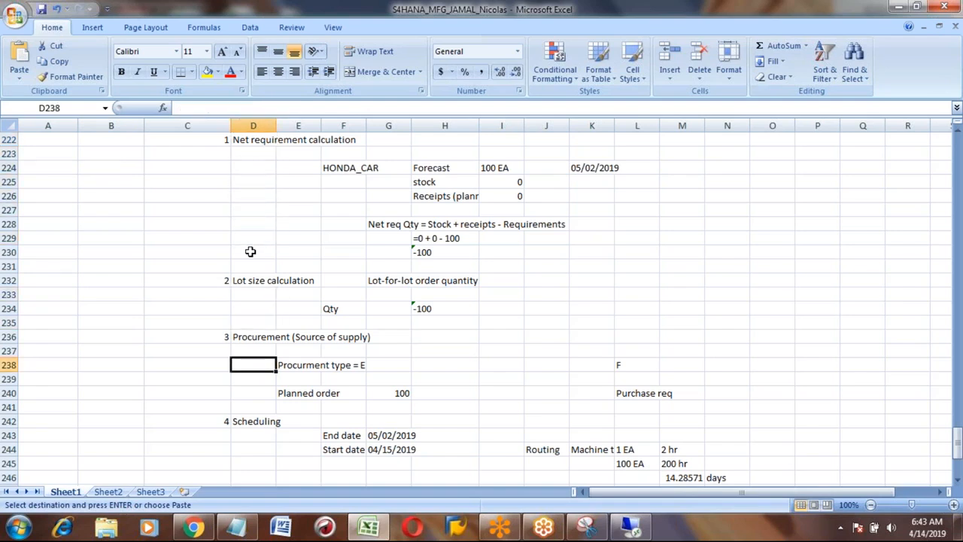
{"action": "key", "text": "Down"}
{"action": "key", "text": "Down"}
{"action": "key", "text": "Down"}
{"action": "key", "text": "Down"}
{"action": "key", "text": "Down"}
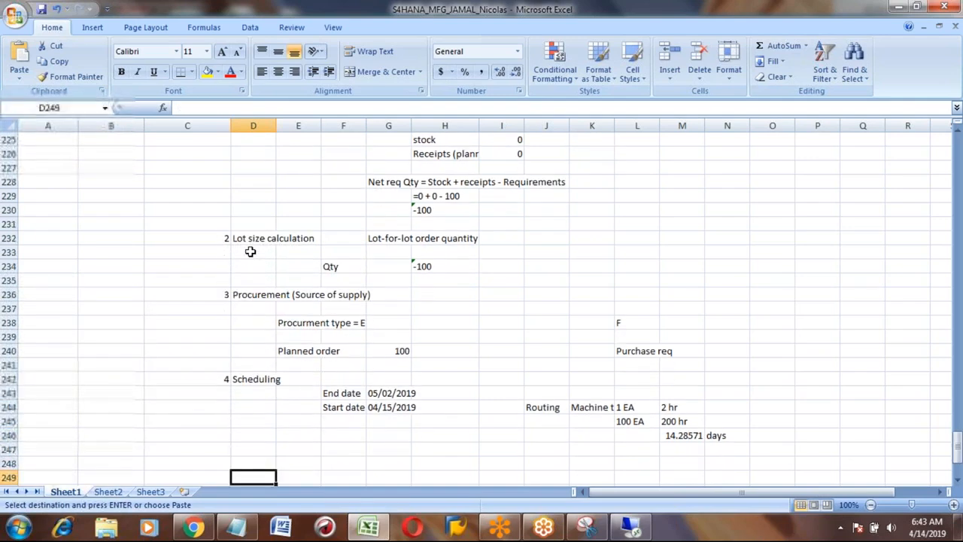
Review the MRP run steps in reverse, from Scheduling back up to the MRP run steps heading
{"action": "key", "text": "Up"}
{"action": "key", "text": "Up"}
{"action": "key", "text": "Up"}
{"action": "key", "text": "Up"}
{"action": "key", "text": "Up"}
{"action": "key", "text": "Up"}
{"action": "key", "text": "Up"}
{"action": "key", "text": "Up"}
{"action": "key", "text": "Up"}
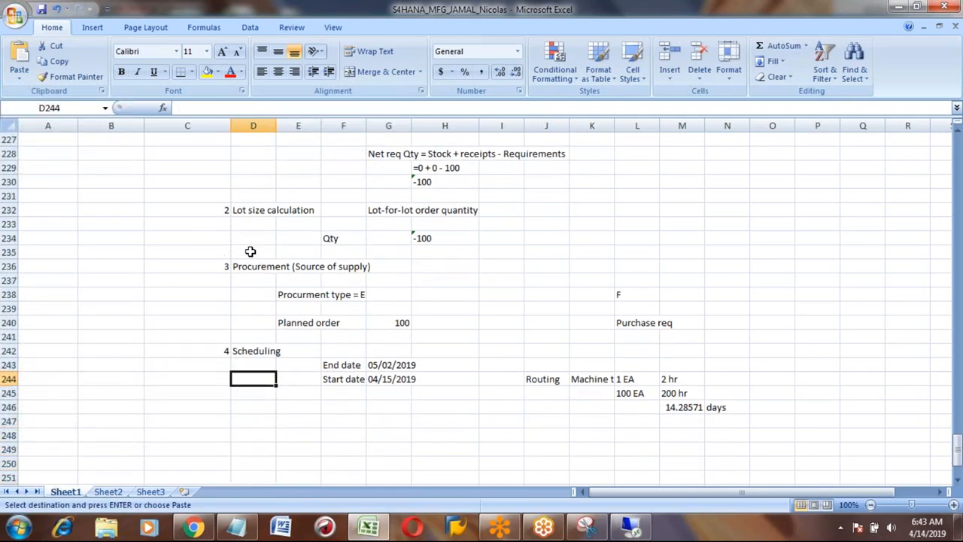
{"action": "key", "text": "Up"}
{"action": "key", "text": "Up"}
{"action": "key", "text": "Up"}
{"action": "key", "text": "Up"}
{"action": "key", "text": "Up"}
{"action": "key", "text": "Up"}
{"action": "key", "text": "Up"}
{"action": "key", "text": "Up"}
{"action": "key", "text": "Up"}
{"action": "key", "text": "Up"}
{"action": "key", "text": "Up"}
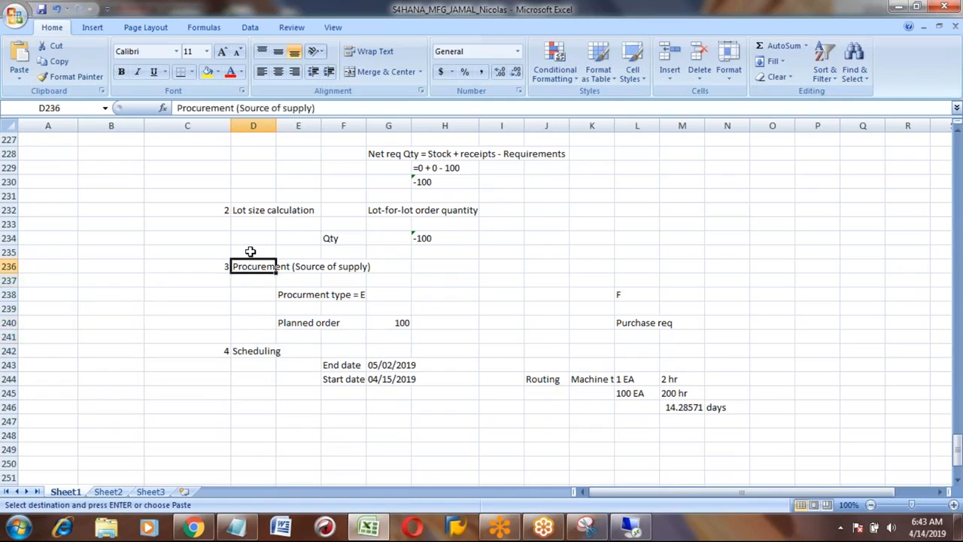
{"action": "key", "text": "Up"}
{"action": "key", "text": "Up"}
{"action": "key", "text": "Up"}
{"action": "key", "text": "Up"}
{"action": "key", "text": "Up"}
{"action": "key", "text": "Up"}
{"action": "key", "text": "Up"}
{"action": "key", "text": "Up"}
{"action": "key", "text": "Up"}
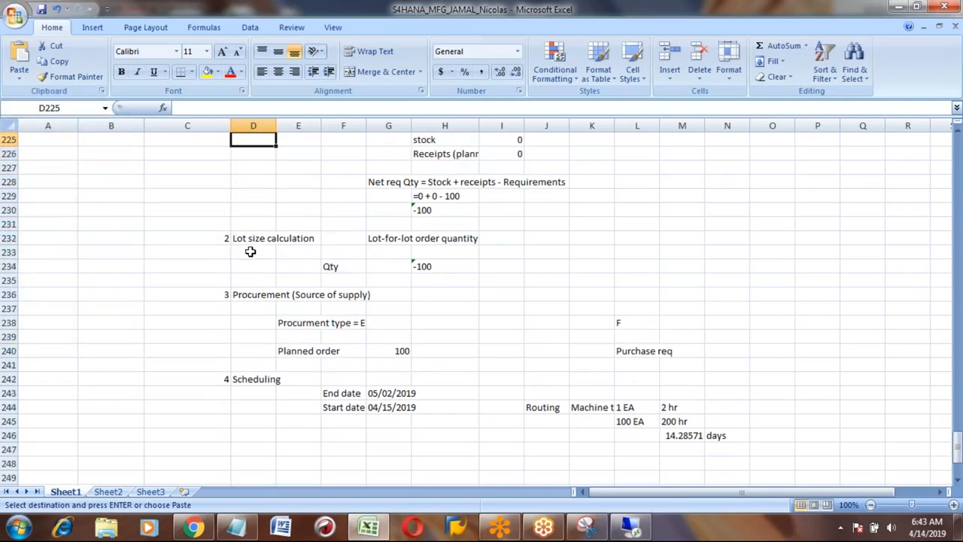
{"action": "key", "text": "Up"}
{"action": "key", "text": "Up"}
{"action": "key", "text": "Left"}
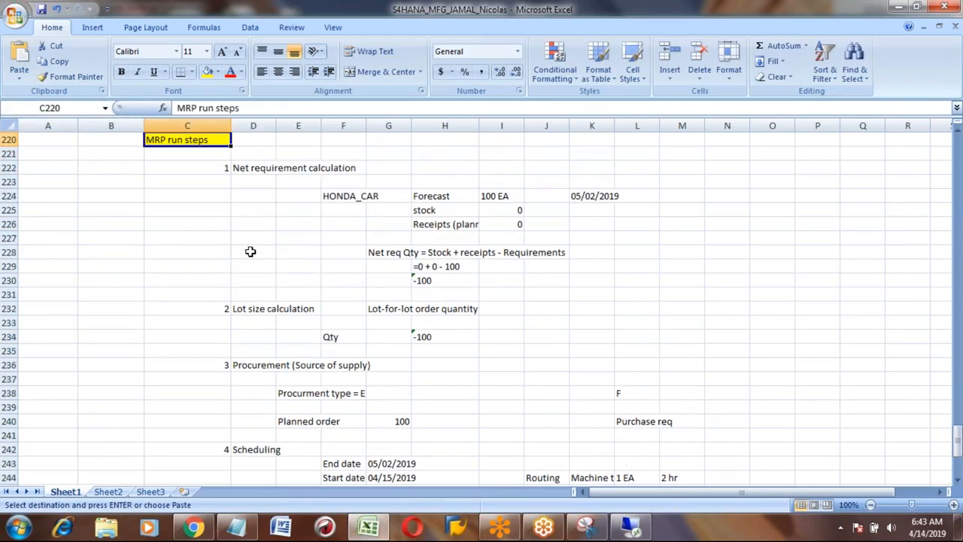
Go through the Net requirement calculation and Lot size calculation steps, down to Procurement (Source of supply)
{"action": "key", "text": "Right"}
{"action": "key", "text": "Down"}
{"action": "key", "text": "Down"}
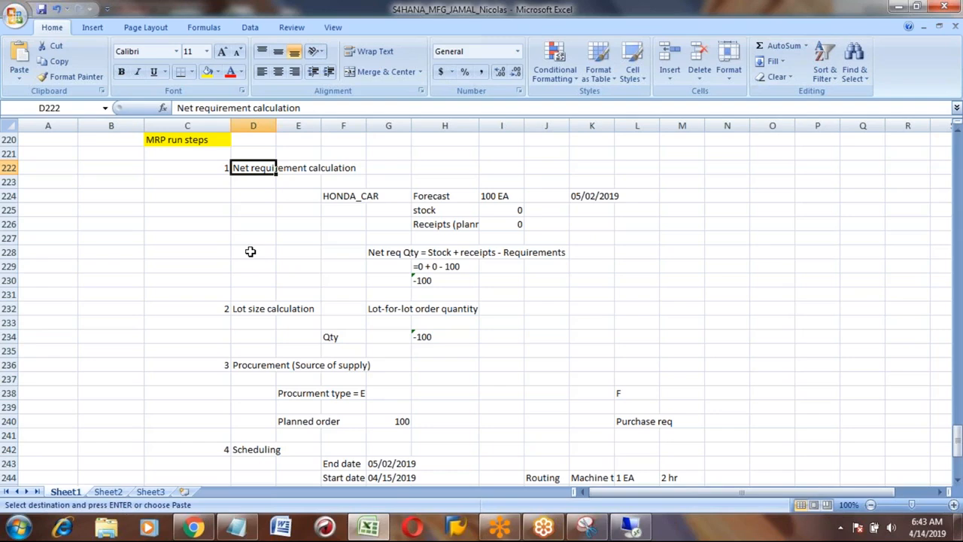
{"action": "key", "text": "Down"}
{"action": "key", "text": "Up"}
{"action": "key", "text": "Down"}
{"action": "key", "text": "Down"}
{"action": "key", "text": "Down"}
{"action": "key", "text": "Down"}
{"action": "key", "text": "Down"}
{"action": "key", "text": "Down"}
{"action": "key", "text": "Down"}
{"action": "key", "text": "Down"}
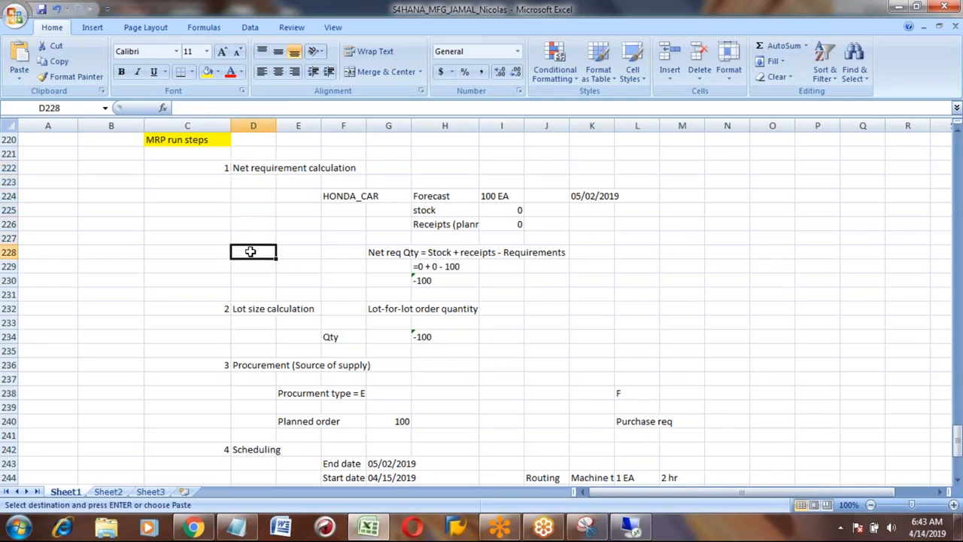
{"action": "key", "text": "Down"}
{"action": "key", "text": "Down"}
{"action": "key", "text": "Down"}
{"action": "key", "text": "Down"}
{"action": "key", "text": "Down"}
{"action": "key", "text": "Down"}
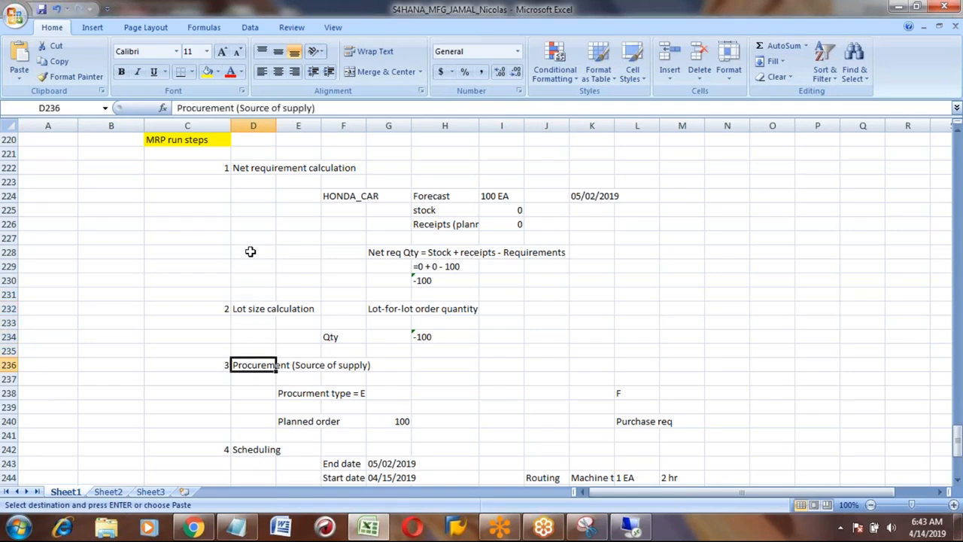
Examine the procurement type E and Planned order entries under Procurement, ending at the Scheduling step
{"action": "key", "text": "Down"}
{"action": "key", "text": "Down"}
{"action": "key", "text": "Right"}
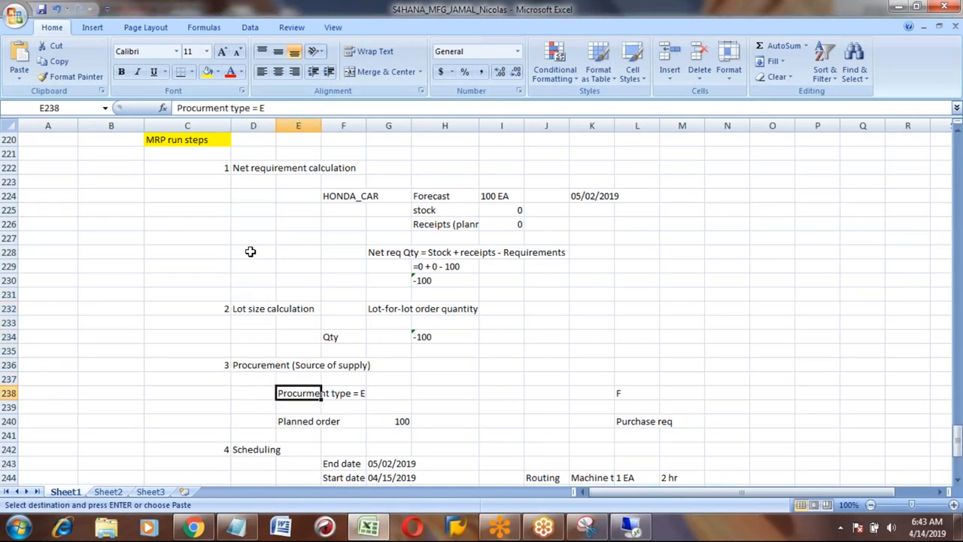
{"action": "key", "text": "Down"}
{"action": "key", "text": "Down"}
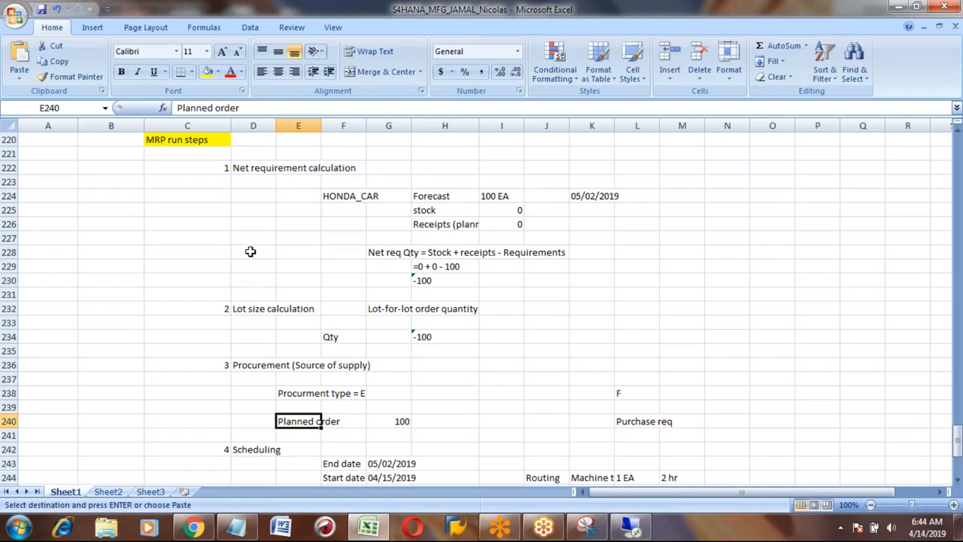
{"action": "key", "text": "Down"}
{"action": "key", "text": "Down"}
{"action": "key", "text": "Left"}
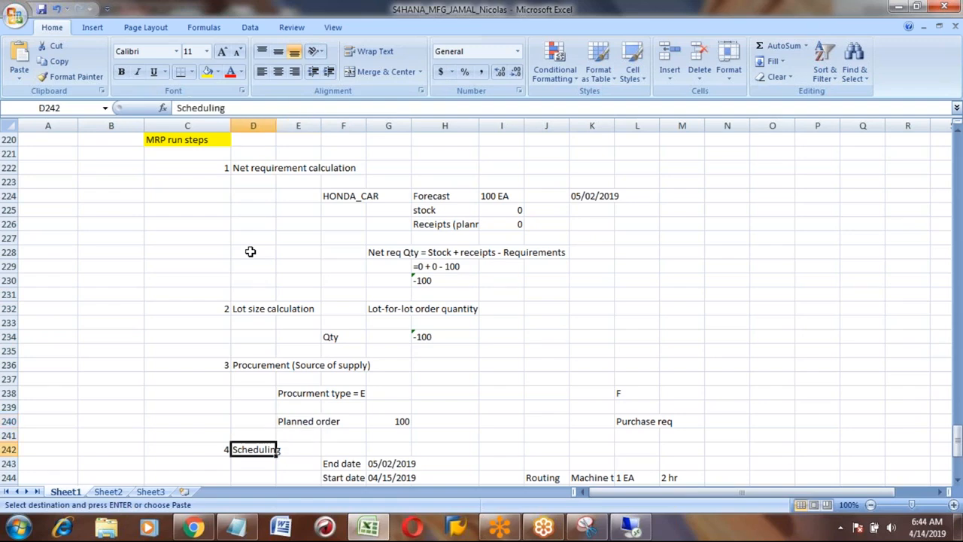
Examine the Scheduling step and highlight its End date and Start date labels in F243:F244
{"action": "key", "text": "Down"}
{"action": "key", "text": "Down"}
{"action": "key", "text": "Down"}
{"action": "key", "text": "Down"}
{"action": "key", "text": "Up"}
{"action": "key", "text": "Up"}
{"action": "key", "text": "Up"}
{"action": "key", "text": "Up"}
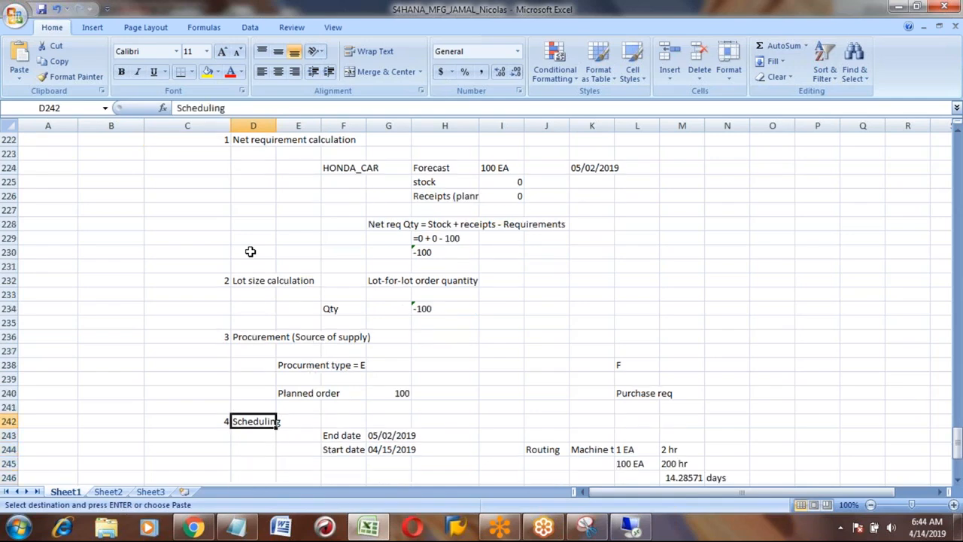
{"action": "key", "text": "Down"}
{"action": "key", "text": "Down"}
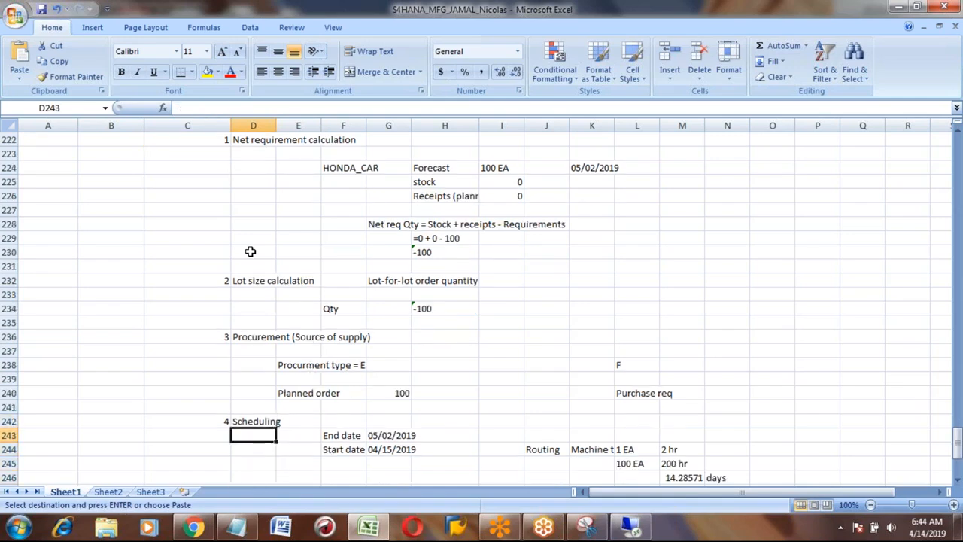
{"action": "key", "text": "Up"}
{"action": "key", "text": "Right"}
{"action": "key", "text": "Right"}
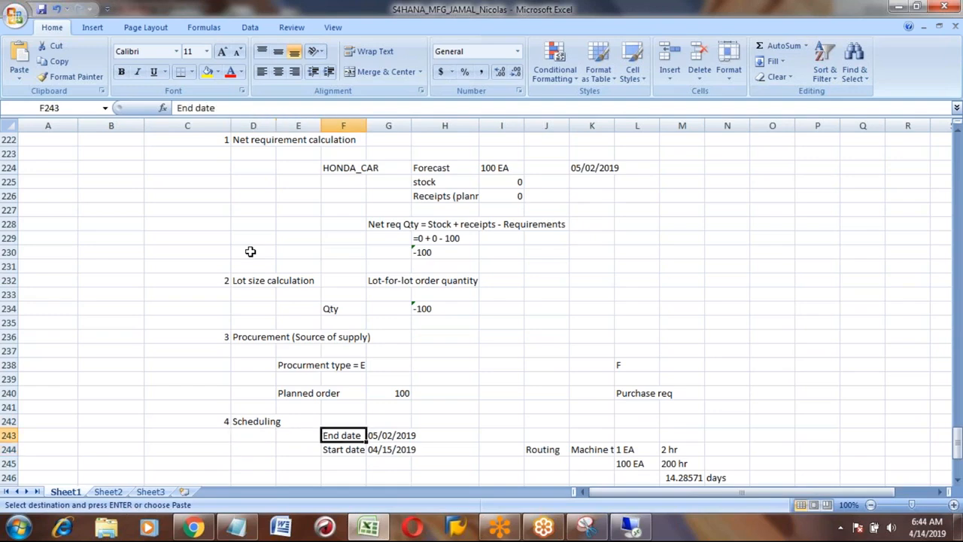
{"action": "key", "text": "shift+Down"}
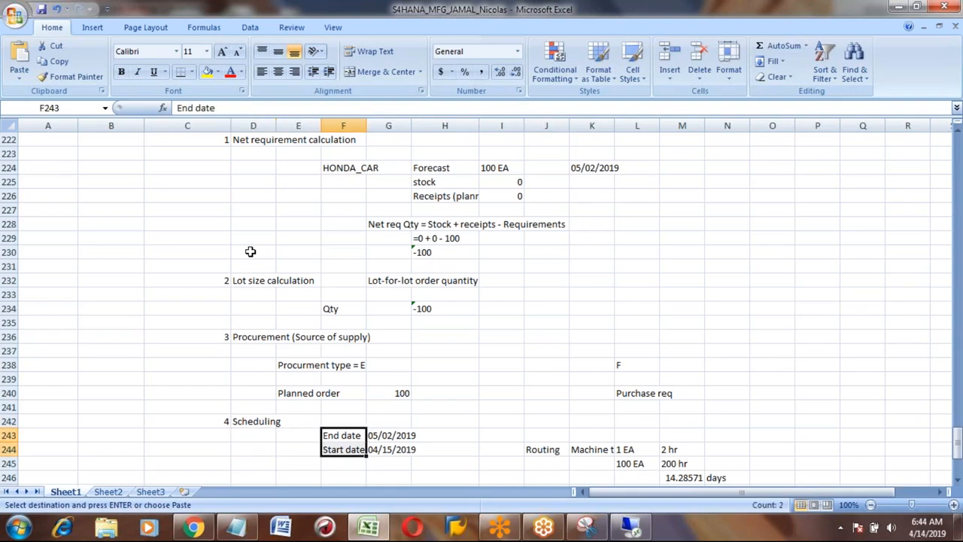
Add step number 5 in cell C248 below the Scheduling notes
{"action": "key", "text": "Down"}
{"action": "key", "text": "Down"}
{"action": "key", "text": "Down"}
{"action": "key", "text": "Down"}
{"action": "key", "text": "Down"}
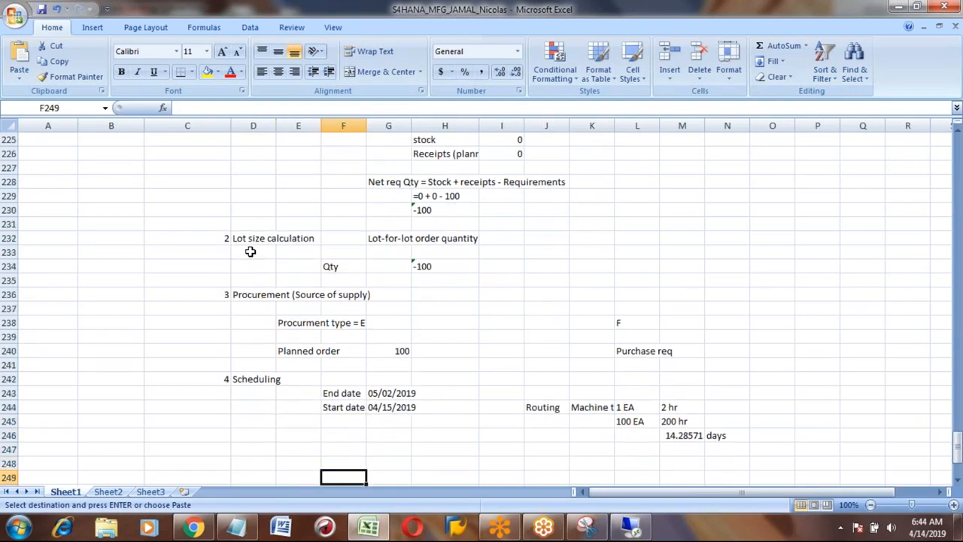
{"action": "key", "text": "Left"}
{"action": "key", "text": "Left"}
{"action": "key", "text": "Left"}
{"action": "key", "text": "Right"}
{"action": "key", "text": "Left"}
{"action": "type", "text": "5"}
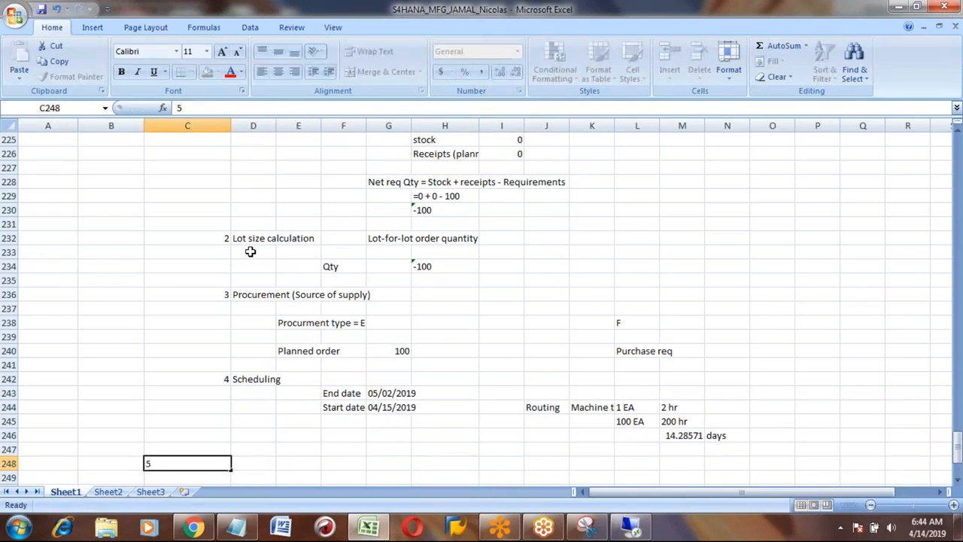
{"action": "key", "text": "Tab"}
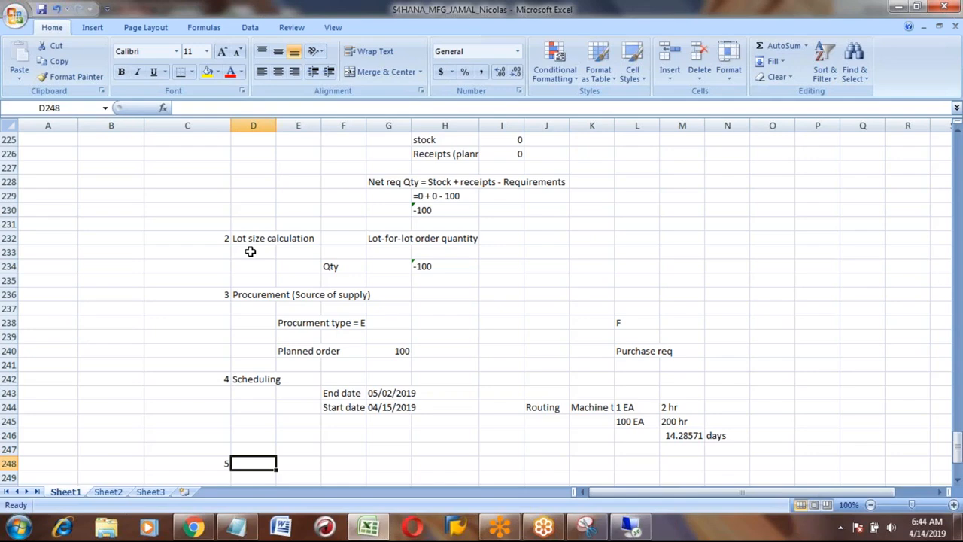
Recheck the MRP run steps from the new step 5 row up to the heading and back down through Procurement
{"action": "key", "text": "Up"}
{"action": "key", "text": "Up"}
{"action": "key", "text": "Up"}
{"action": "key", "text": "Up"}
{"action": "key", "text": "Up"}
{"action": "key", "text": "Up"}
{"action": "key", "text": "Up"}
{"action": "key", "text": "Up"}
{"action": "key", "text": "Up"}
{"action": "key", "text": "Up"}
{"action": "key", "text": "Up"}
{"action": "key", "text": "Up"}
{"action": "key", "text": "Up"}
{"action": "key", "text": "Up"}
{"action": "key", "text": "Up"}
{"action": "key", "text": "Up"}
{"action": "key", "text": "Up"}
{"action": "key", "text": "Up"}
{"action": "key", "text": "Up"}
{"action": "key", "text": "Up"}
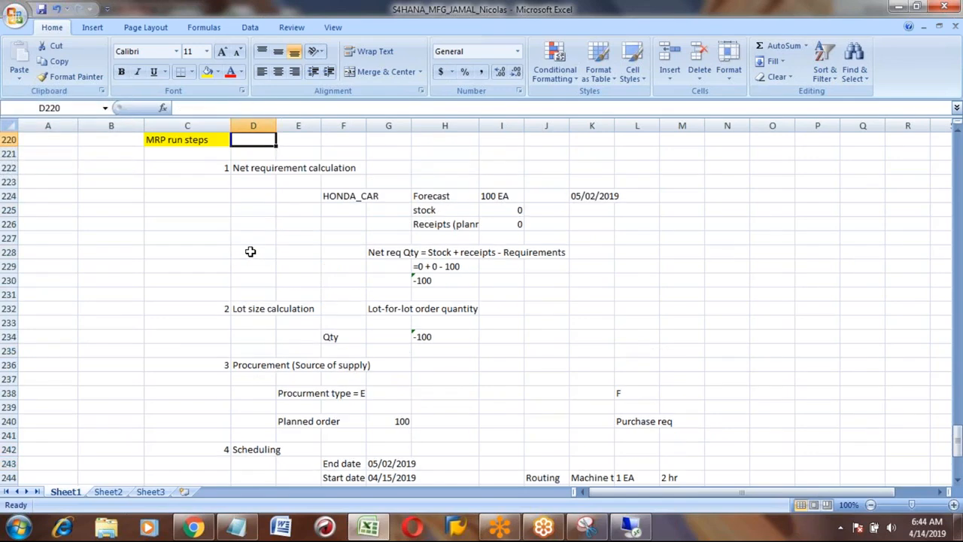
{"action": "key", "text": "Down"}
{"action": "key", "text": "Down"}
{"action": "key", "text": "Down"}
{"action": "key", "text": "Down"}
{"action": "key", "text": "Down"}
{"action": "key", "text": "Down"}
{"action": "key", "text": "Down"}
{"action": "key", "text": "Down"}
{"action": "key", "text": "Down"}
{"action": "key", "text": "Down"}
{"action": "key", "text": "Down"}
{"action": "key", "text": "Down"}
{"action": "key", "text": "Down"}
{"action": "key", "text": "Down"}
{"action": "key", "text": "Down"}
{"action": "key", "text": "Down"}
{"action": "key", "text": "Down"}
{"action": "key", "text": "Down"}
{"action": "key", "text": "Down"}
{"action": "key", "text": "Down"}
{"action": "key", "text": "Down"}
{"action": "key", "text": "Down"}
{"action": "key", "text": "Down"}
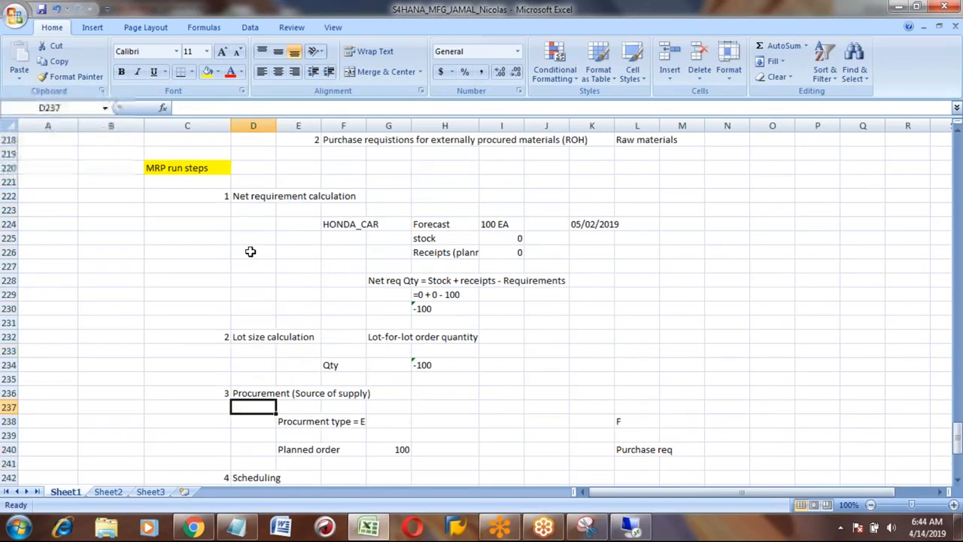
Examine the MRP run steps from Procurement down to the Scheduling end date and start date in G243:G244
{"action": "key", "text": "Down"}
{"action": "key", "text": "Down"}
{"action": "key", "text": "Down"}
{"action": "key", "text": "Down"}
{"action": "key", "text": "Down"}
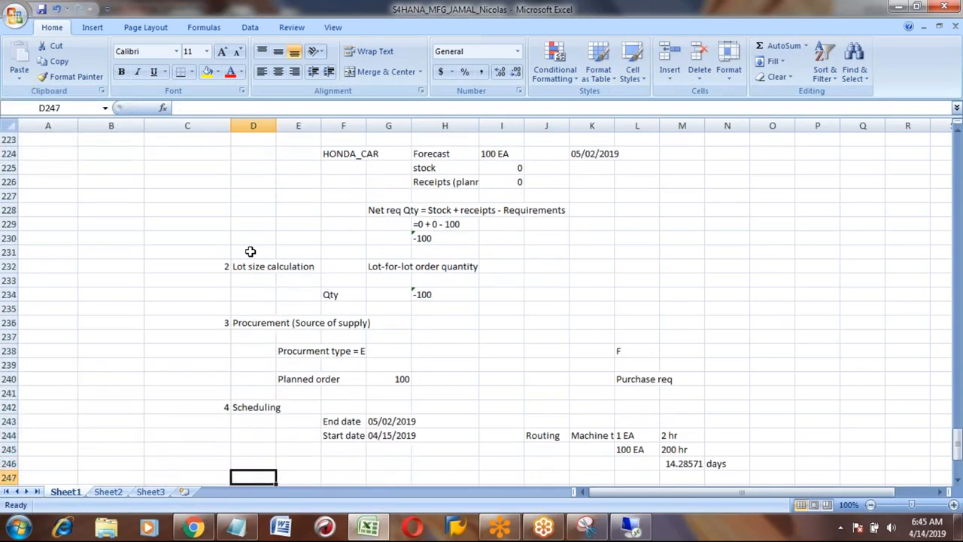
{"action": "key", "text": "Right"}
{"action": "key", "text": "Right"}
{"action": "key", "text": "Right"}
{"action": "key", "text": "Up"}
{"action": "key", "text": "Up"}
{"action": "key", "text": "Up"}
{"action": "key", "text": "Up"}
{"action": "key", "text": "Down"}
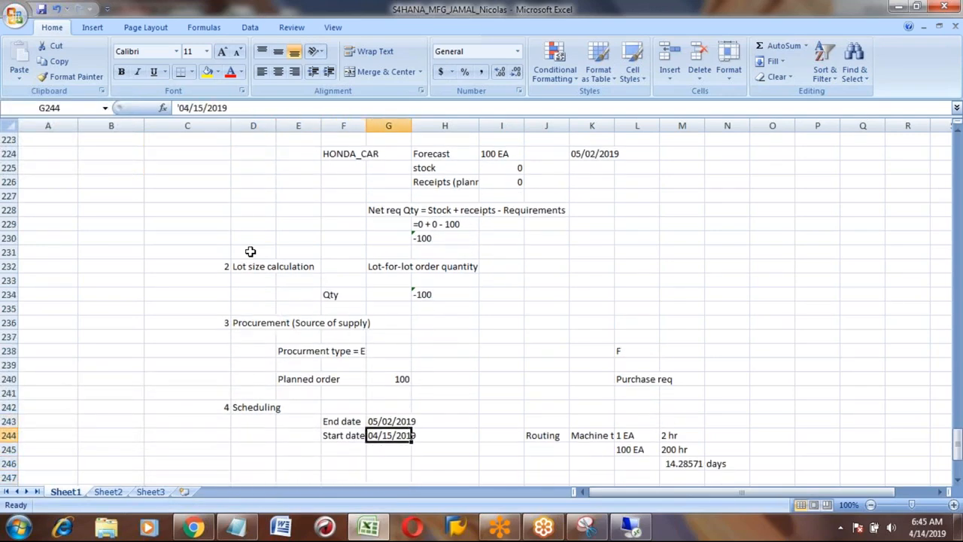
Label step 5 as BOM explosion in cell D248
{"action": "key", "text": "Down"}
{"action": "key", "text": "Down"}
{"action": "key", "text": "Down"}
{"action": "key", "text": "Down"}
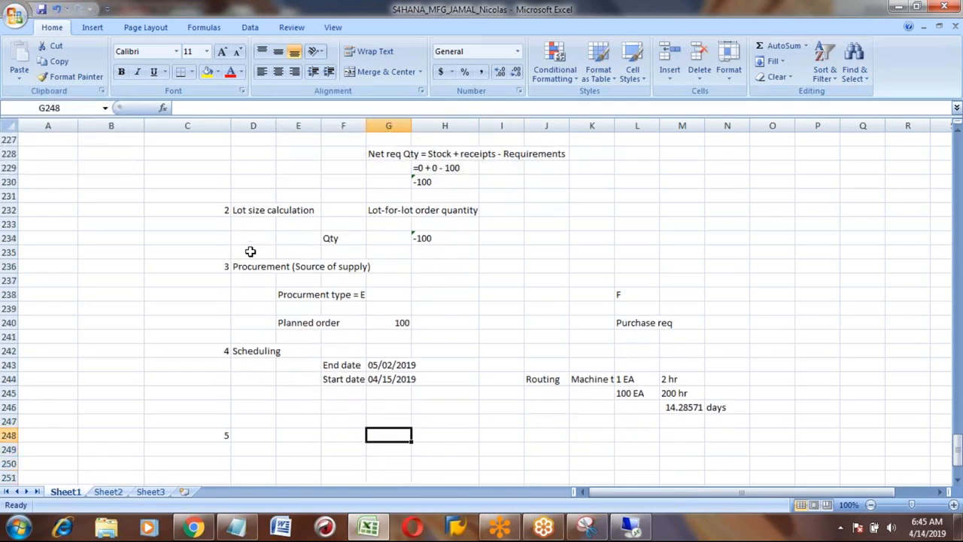
{"action": "key", "text": "Left"}
{"action": "key", "text": "Left"}
{"action": "key", "text": "Left"}
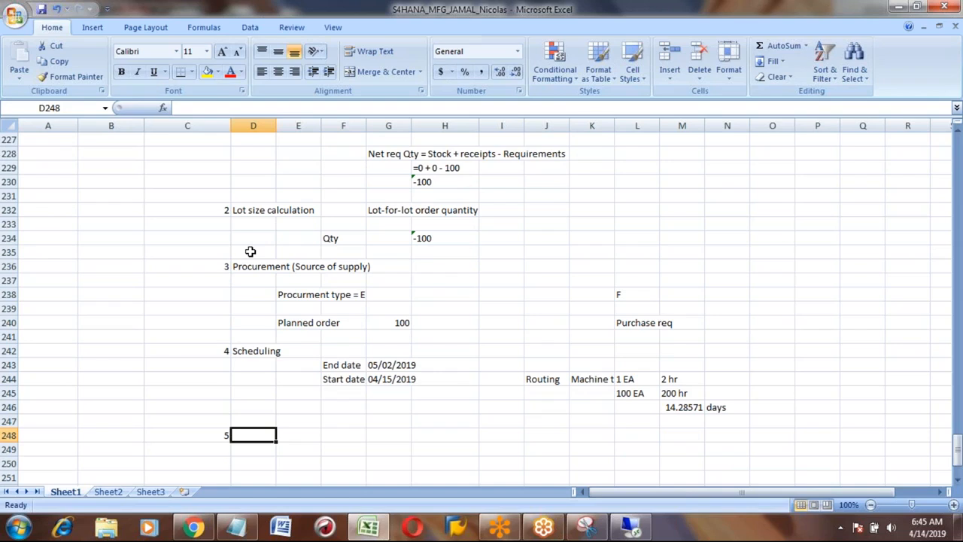
{"action": "type", "text": "B"}
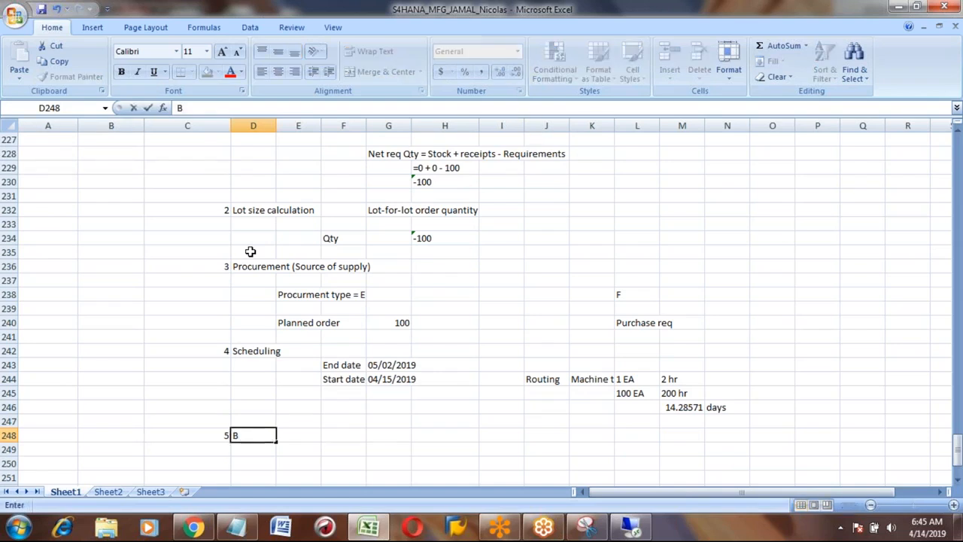
{"action": "type", "text": "OM exp"}
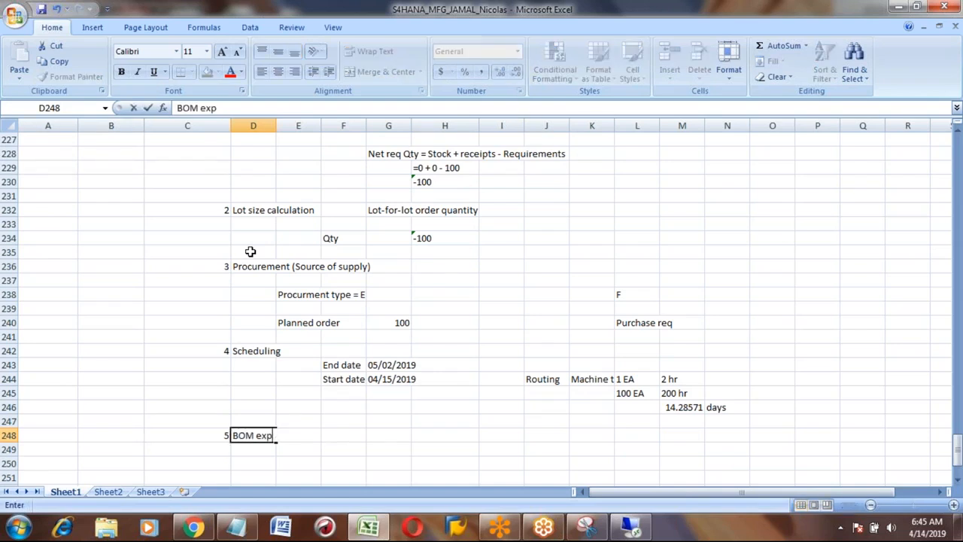
{"action": "type", "text": "losion"}
{"action": "key", "text": "Return"}
{"action": "key", "text": "Return"}
{"action": "key", "text": "Return"}
{"action": "scroll", "coordinate": [251, 252], "scroll_direction": "down", "scroll_amount": 1}
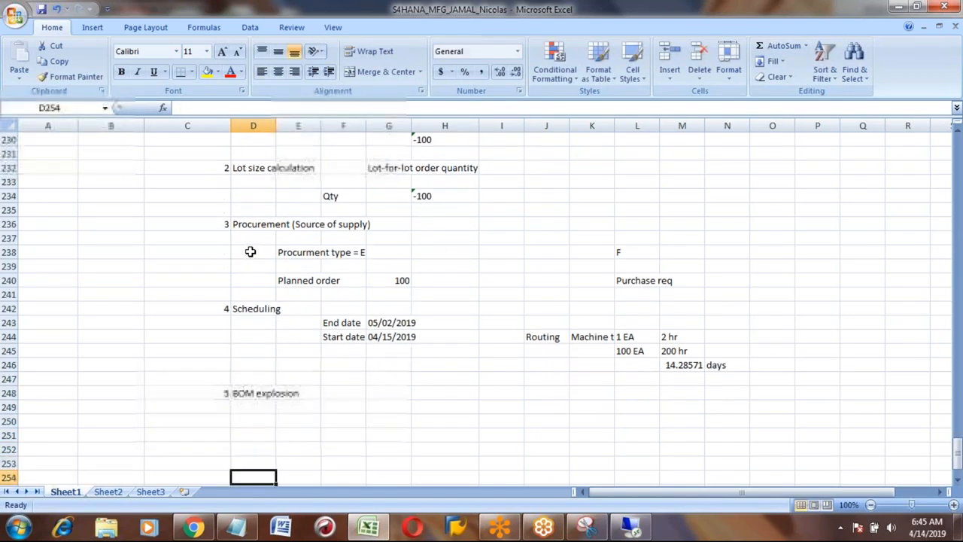
Enter HONDA_CAR in cell H249 as the parent material under BOM explosion
{"action": "key", "text": "Up"}
{"action": "key", "text": "Up"}
{"action": "key", "text": "Up"}
{"action": "key", "text": "Down"}
{"action": "key", "text": "Down"}
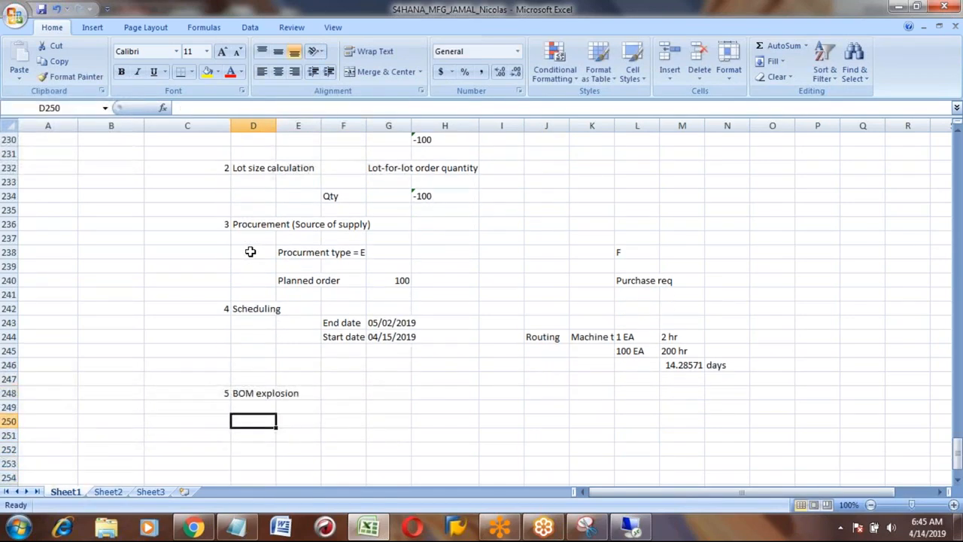
{"action": "key", "text": "Right"}
{"action": "key", "text": "Right"}
{"action": "key", "text": "Right"}
{"action": "key", "text": "Right"}
{"action": "key", "text": "Up"}
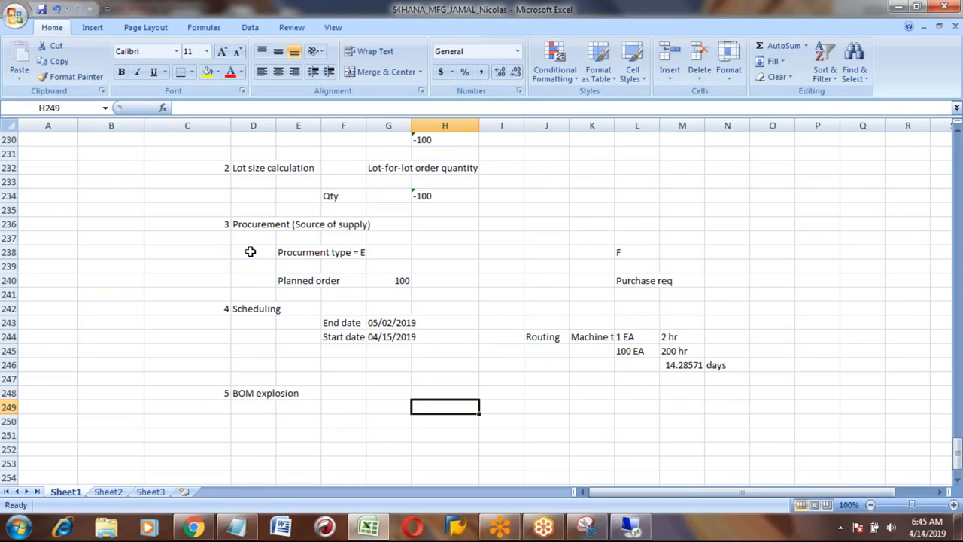
{"action": "type", "text": "HONDA"}
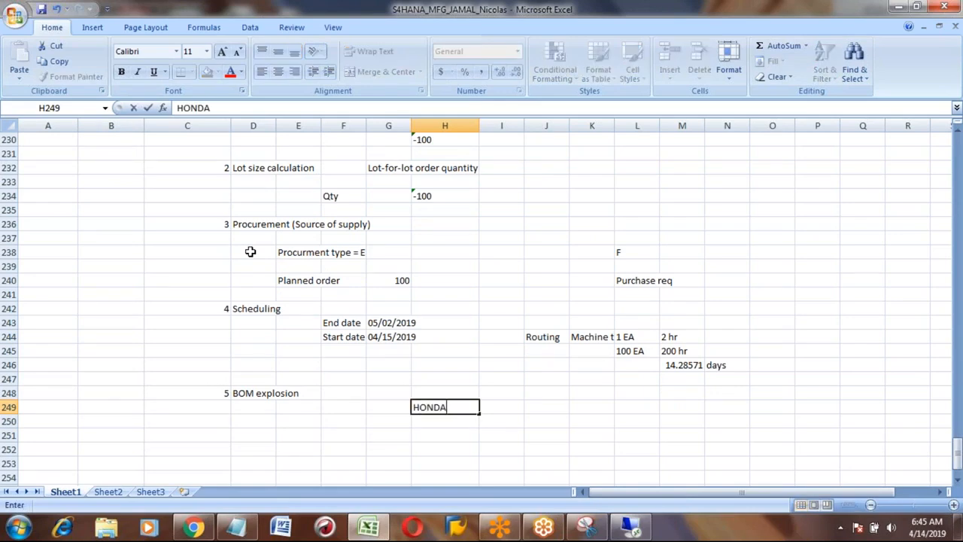
{"action": "type", "text": "_CAR"}
{"action": "key", "text": "Return"}
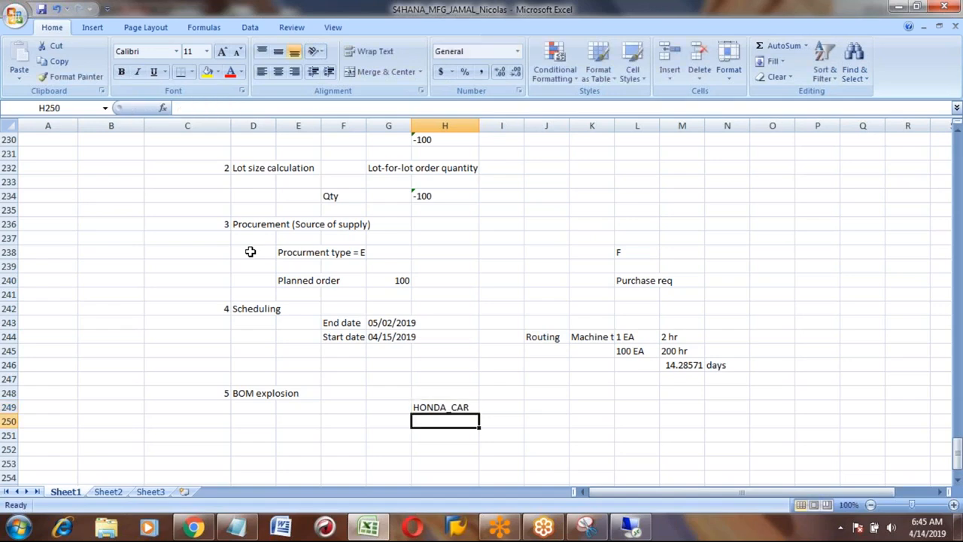
List the components ENGINE and TYRE in I250 and I251, indented below HONDA_CAR
{"action": "key", "text": "Right"}
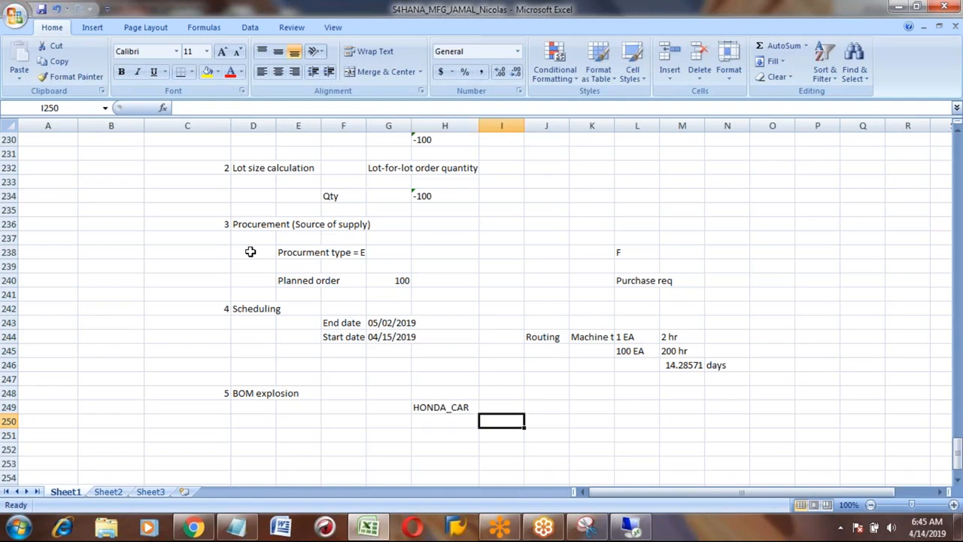
{"action": "type", "text": "ENGINE"}
{"action": "key", "text": "Return"}
{"action": "type", "text": "TYRE"}
{"action": "key", "text": "Return"}
{"action": "key", "text": "Up"}
{"action": "key", "text": "Up"}
{"action": "key", "text": "Up"}
{"action": "key", "text": "Left"}
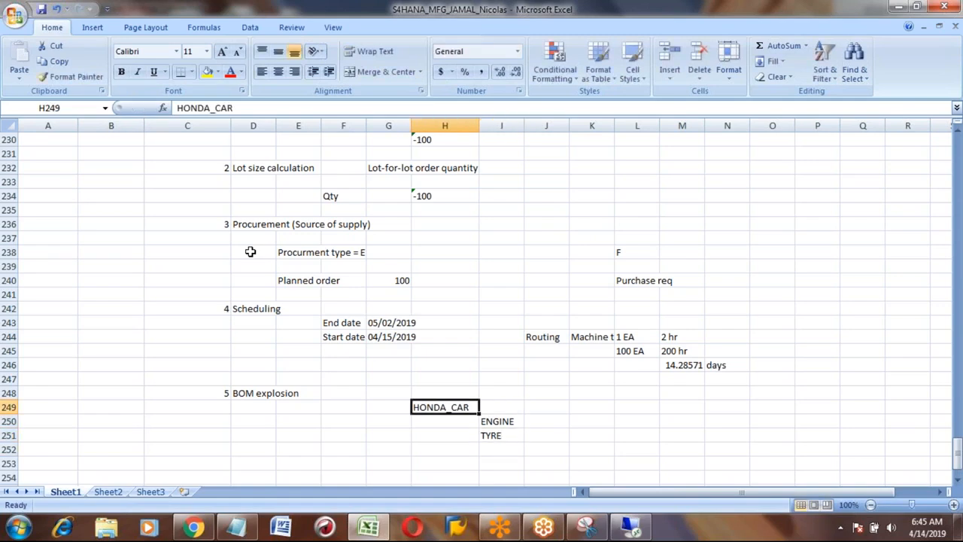
Move the TYRE entry from I251 down to I253 to leave a gap below ENGINE
{"action": "key", "text": "Down"}
{"action": "key", "text": "Right"}
{"action": "key", "text": "Down"}
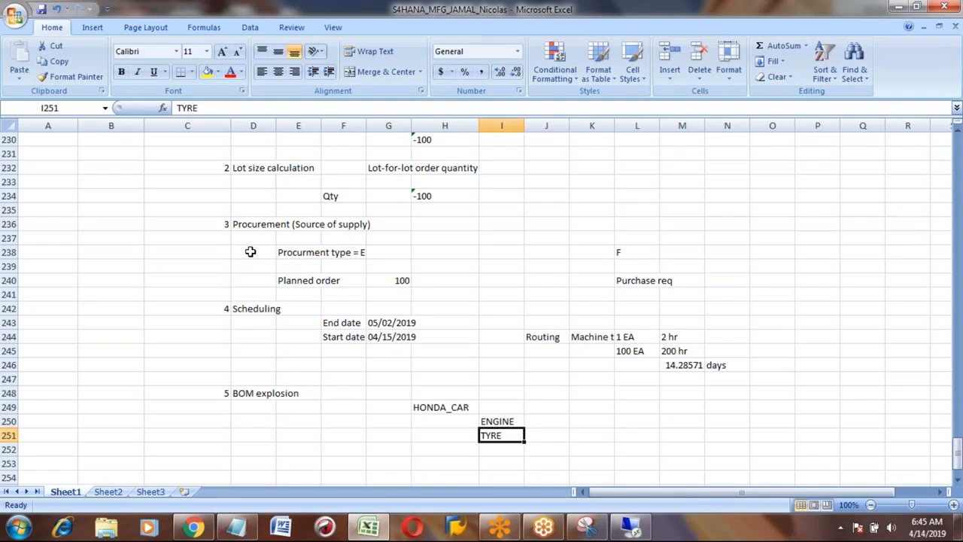
{"action": "key", "text": "ctrl+c"}
{"action": "key", "text": "Down"}
{"action": "key", "text": "Down"}
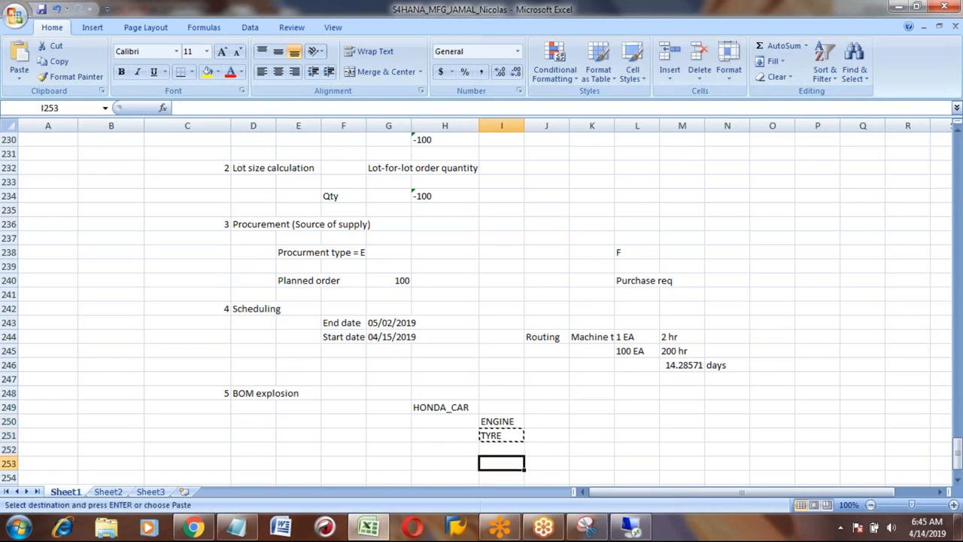
{"action": "key", "text": "ctrl+v"}
{"action": "key", "text": "Up"}
{"action": "key", "text": "Up"}
{"action": "key", "text": "Up"}
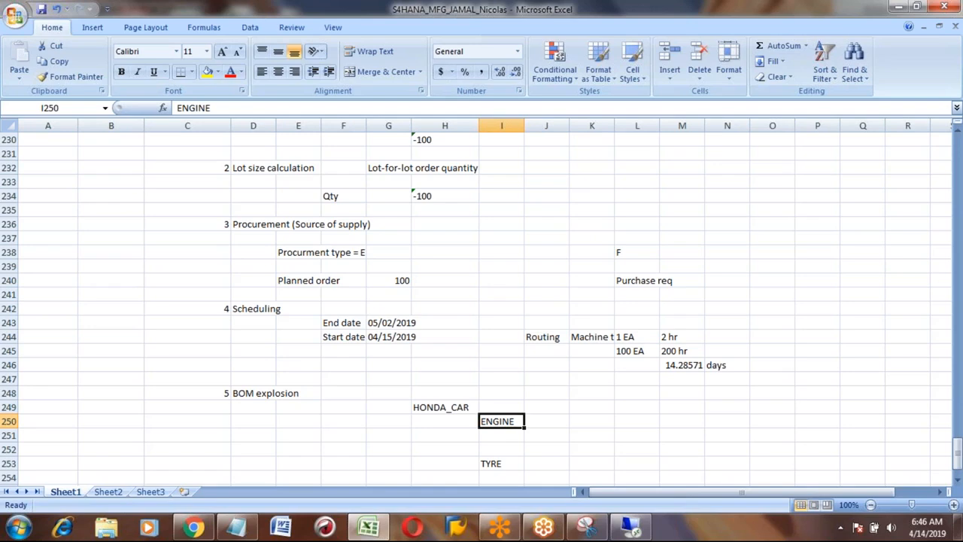
Move the TYRE entry from I253 back to I251, directly below ENGINE
{"action": "key", "text": "Down"}
{"action": "key", "text": "Down"}
{"action": "key", "text": "Down"}
{"action": "key", "text": "ctrl+x"}
{"action": "key", "text": "Up"}
{"action": "key", "text": "Up"}
{"action": "key", "text": "ctrl+v"}
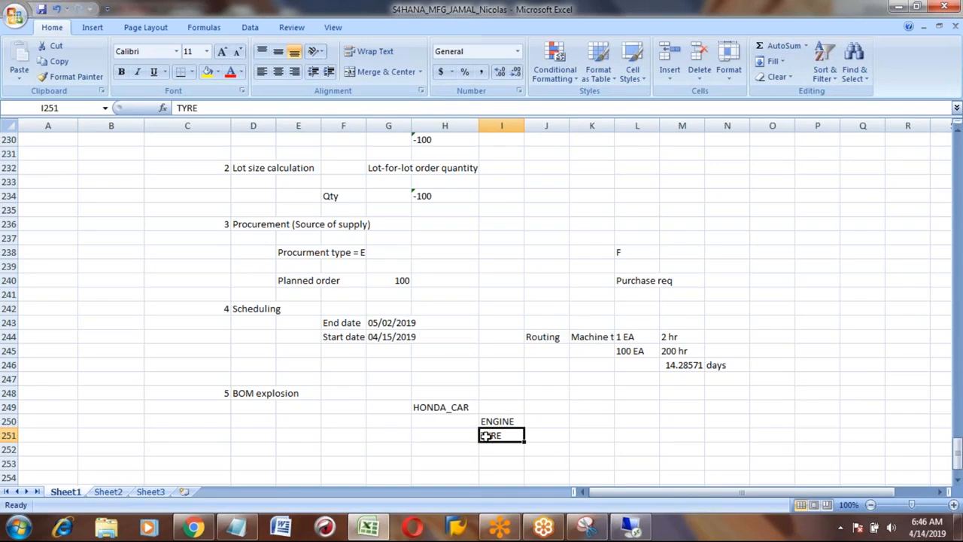
Recheck the BOM explosion heading, the HONDA_CAR parent and the TYRE component
{"action": "left_click", "coordinate": [243, 392]}
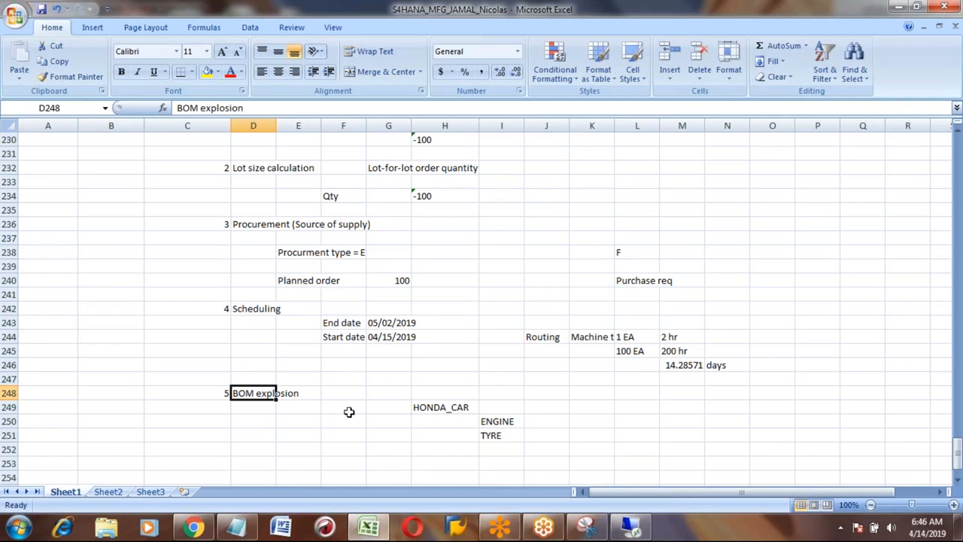
{"action": "left_click", "coordinate": [438, 407]}
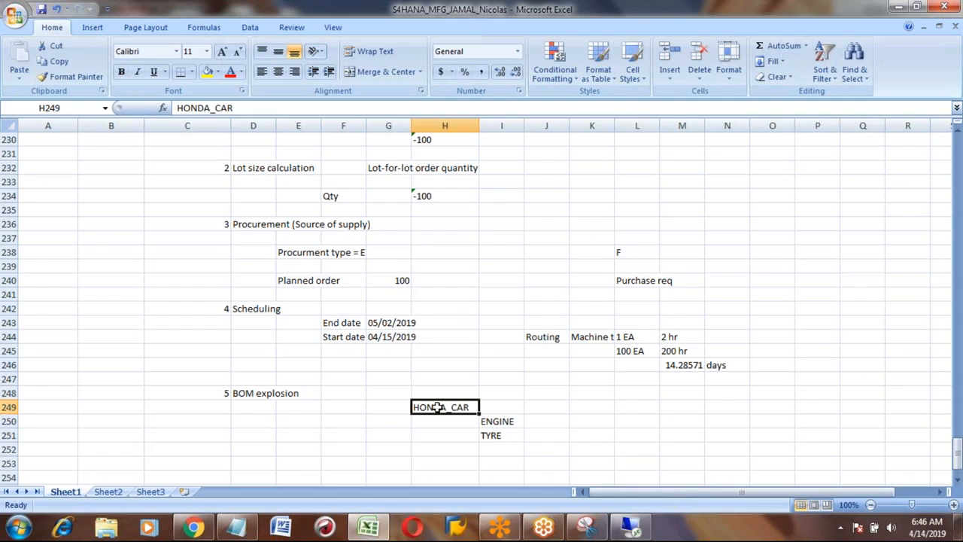
{"action": "left_click", "coordinate": [498, 437]}
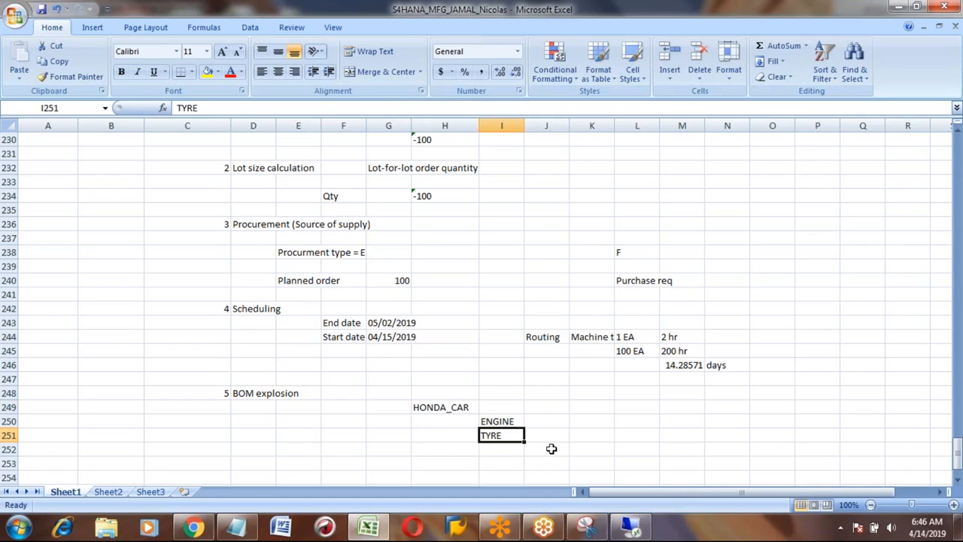
Switch to the SAP remote session, display the stock/requirements list for HONDA_TYRE and examine its purchase requisitions
{"action": "left_click", "coordinate": [631, 527]}
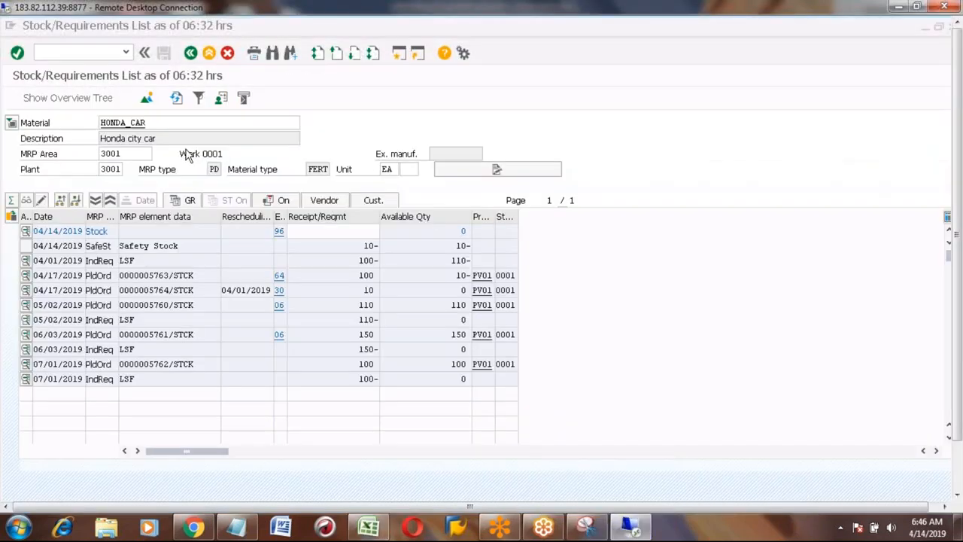
{"action": "left_click", "coordinate": [160, 123]}
{"action": "key", "text": "BackSpace"}
{"action": "key", "text": "BackSpace"}
{"action": "key", "text": "BackSpace"}
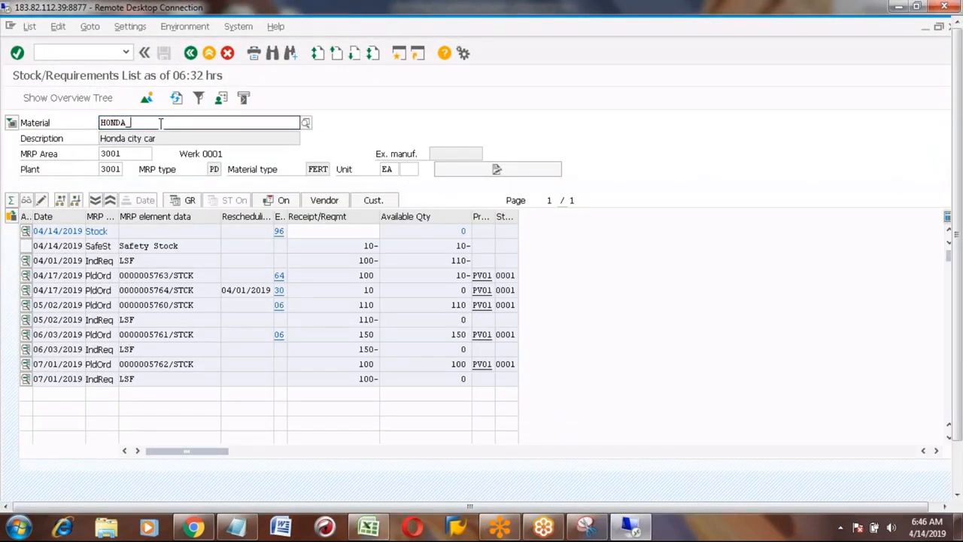
{"action": "type", "text": "tyre"}
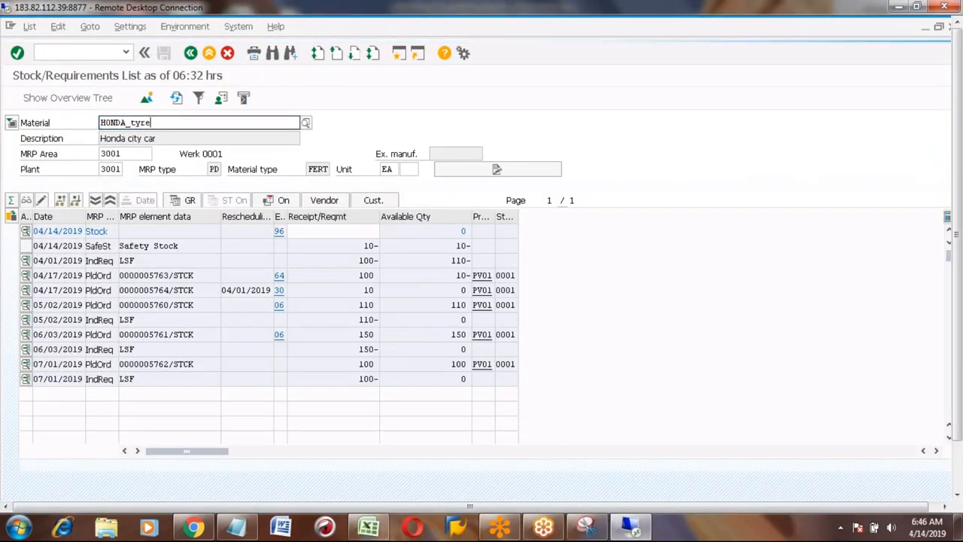
{"action": "key", "text": "Return"}
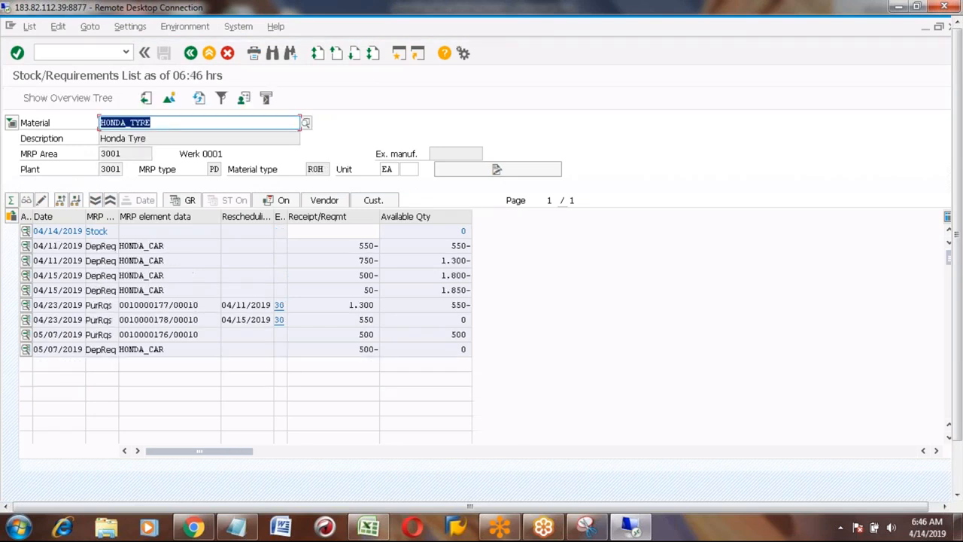
{"action": "left_click", "coordinate": [132, 304]}
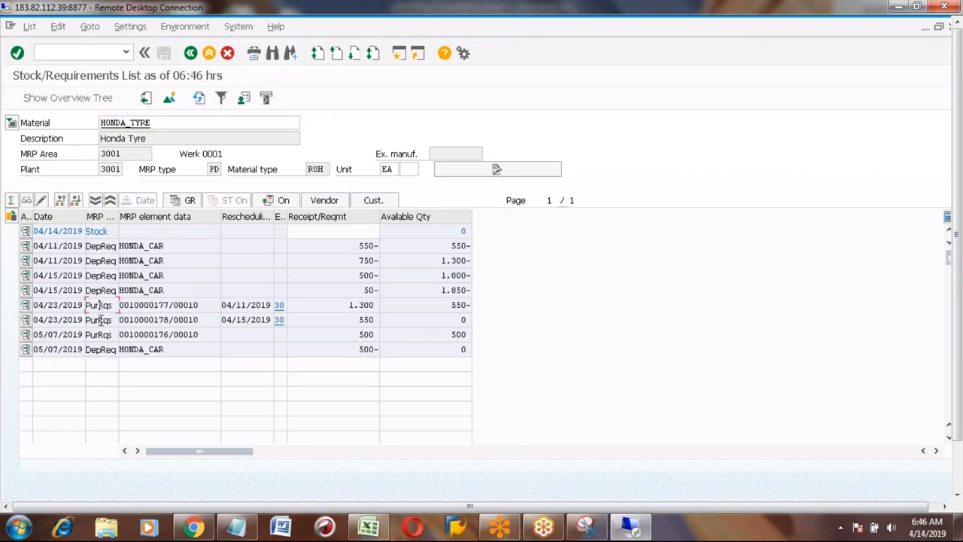
{"action": "left_click", "coordinate": [100, 334]}
{"action": "left_click", "coordinate": [143, 305]}
Display the stock/requirements list for material HONDA_CAR
{"action": "left_click", "coordinate": [163, 123]}
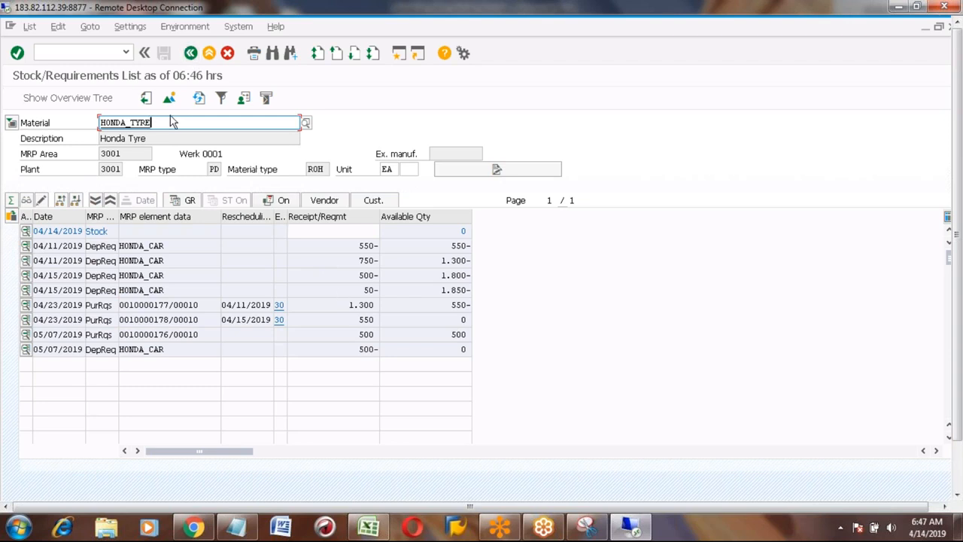
{"action": "key", "text": "BackSpace"}
{"action": "key", "text": "BackSpace"}
{"action": "key", "text": "BackSpace"}
{"action": "key", "text": "BackSpace"}
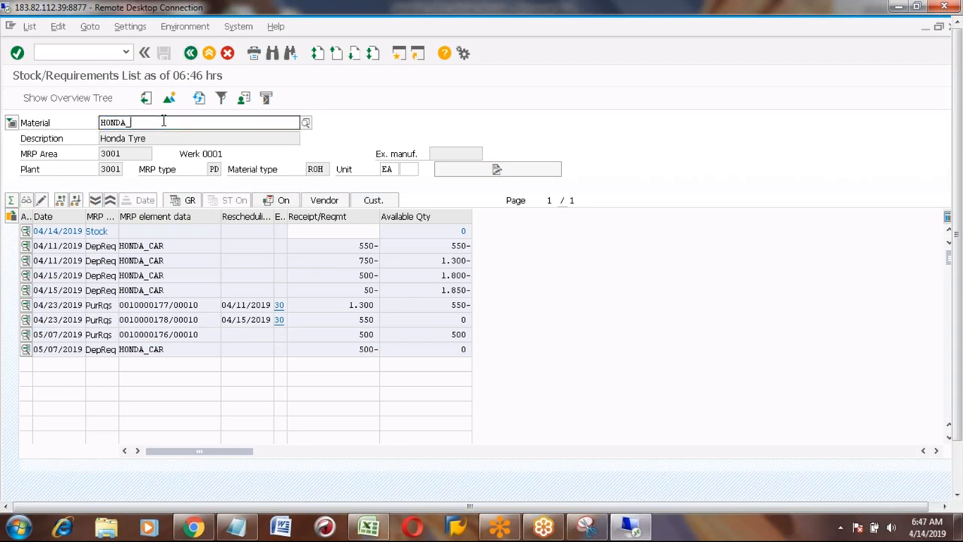
{"action": "type", "text": "car"}
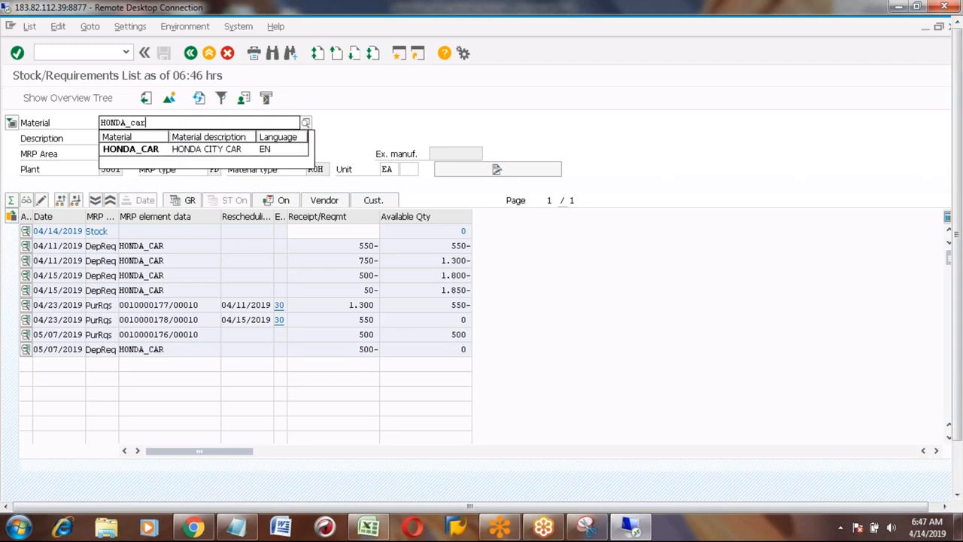
{"action": "key", "text": "Return"}
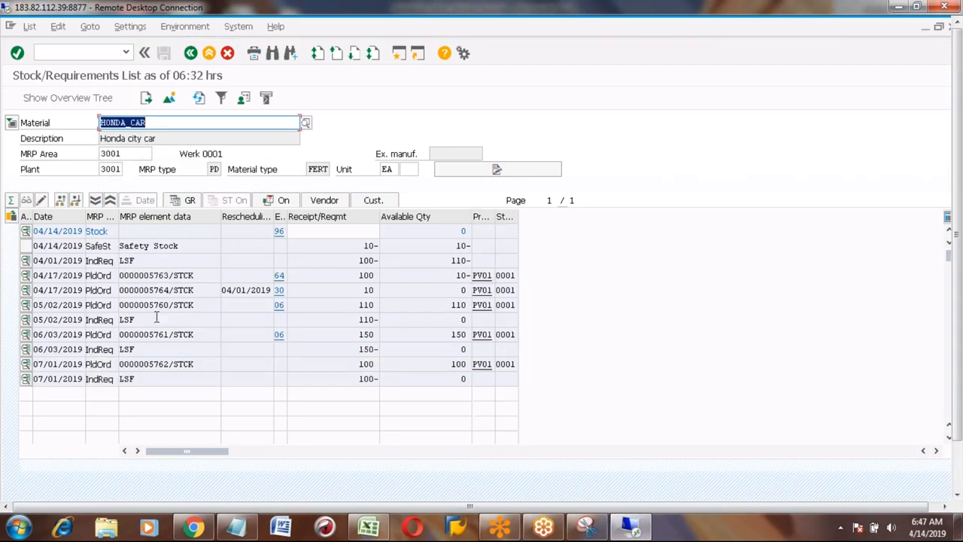
Highlight the PldOrd element of the first 04/17/2019 planned order in the HONDA_CAR list
{"action": "left_click", "coordinate": [97, 275]}
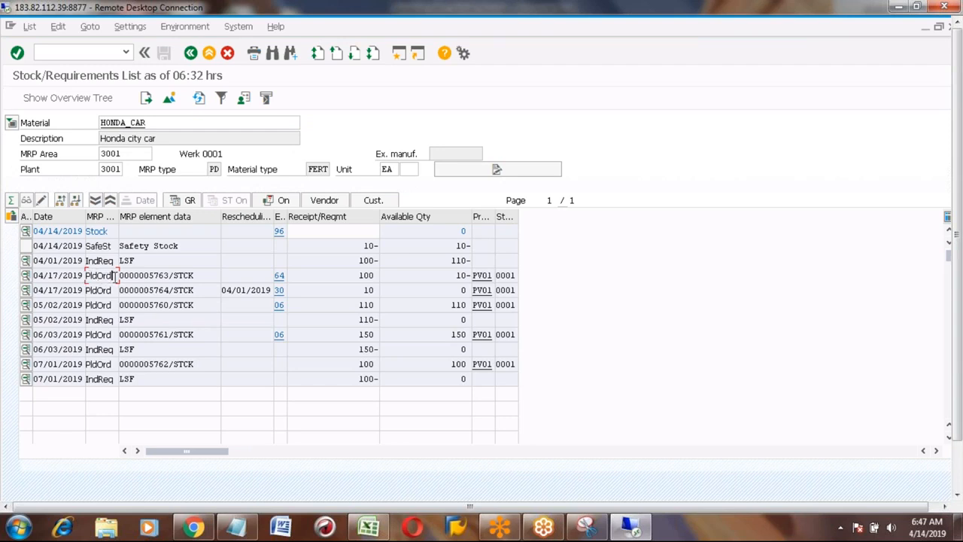
{"action": "key", "text": "shift+Left"}
{"action": "key", "text": "shift+Left"}
{"action": "key", "text": "shift+Left"}
{"action": "key", "text": "shift+Left"}
{"action": "key", "text": "shift+Left"}
{"action": "key", "text": "shift+Left"}
Return to the HONDA_TYRE stock/requirements list and examine its first 04/23/2019 purchase requisition
{"action": "left_click", "coordinate": [188, 122]}
{"action": "key", "text": "BackSpace"}
{"action": "key", "text": "BackSpace"}
{"action": "key", "text": "BackSpace"}
{"action": "type", "text": "car"}
{"action": "key", "text": "Return"}
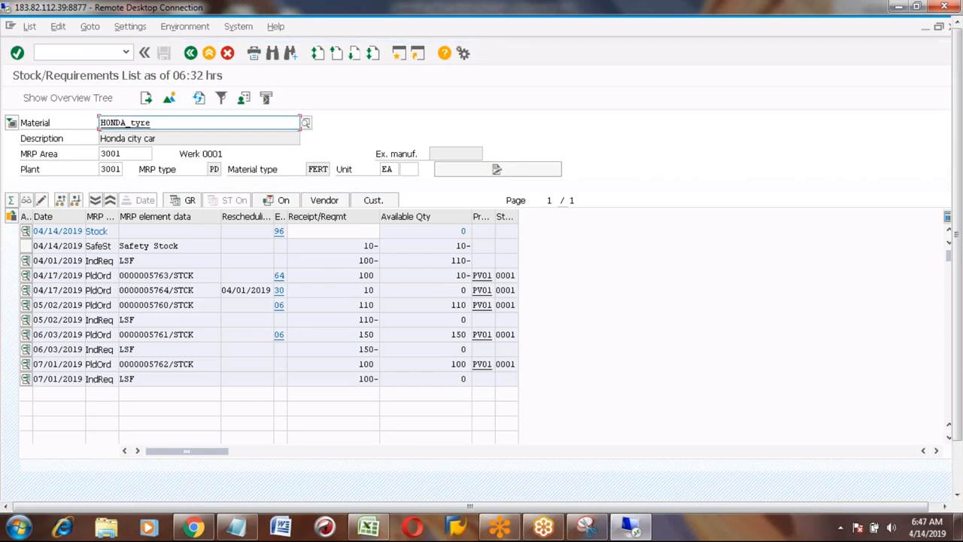
{"action": "key", "text": "Return"}
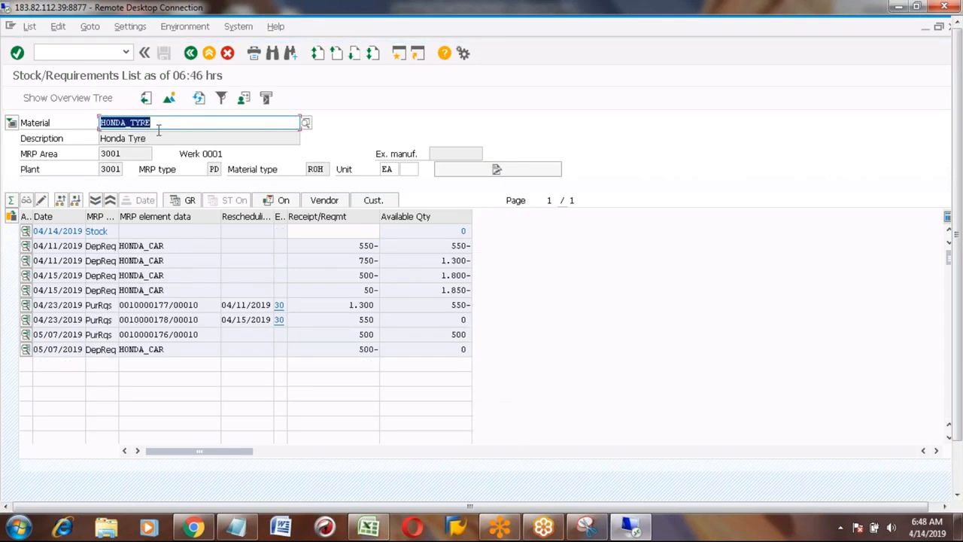
{"action": "key", "text": "Right"}
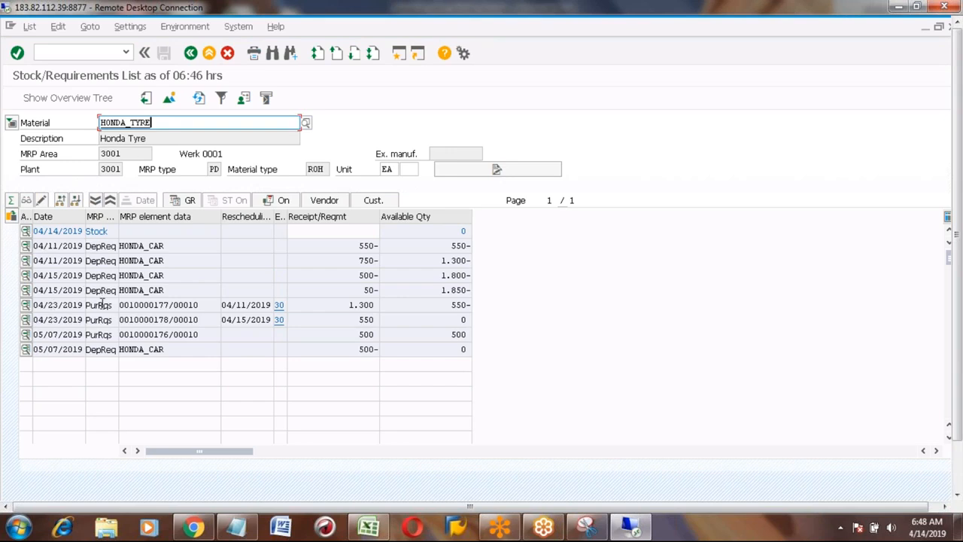
{"action": "left_click", "coordinate": [164, 304]}
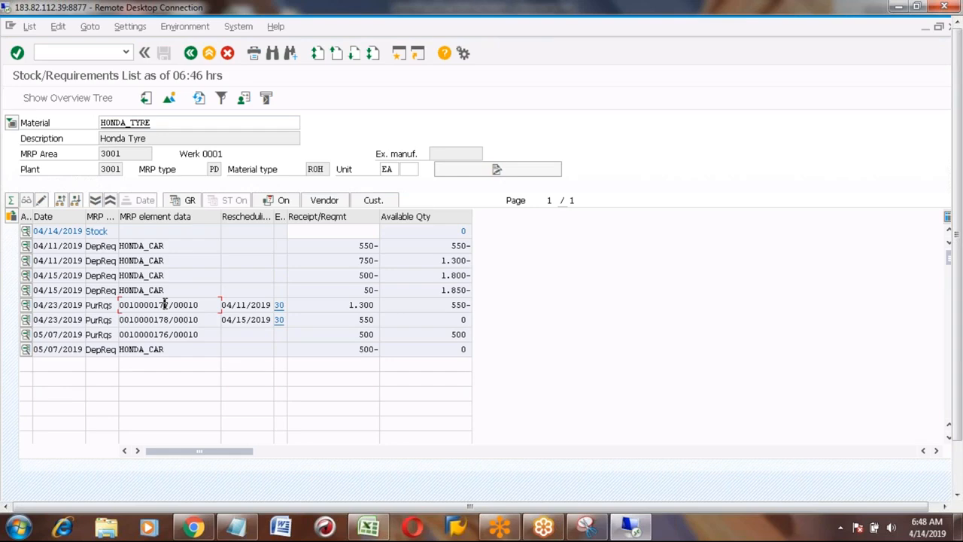
Switch back to the Excel workbook and select the BOM explosion heading in D248
{"action": "left_click", "coordinate": [630, 528]}
{"action": "left_click", "coordinate": [253, 393]}
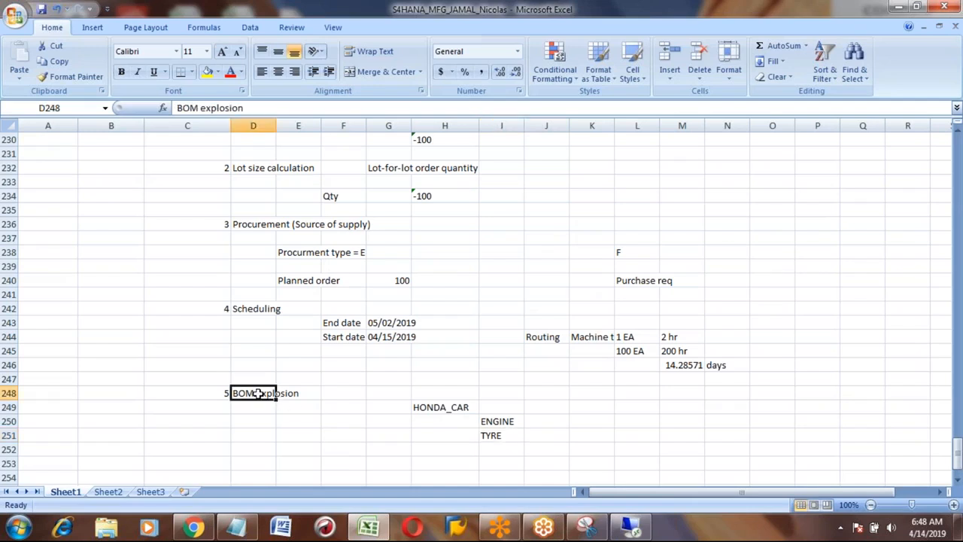
Examine the HONDA_CAR parent and its ENGINE and TYRE components under the BOM explosion heading
{"action": "left_click", "coordinate": [501, 422]}
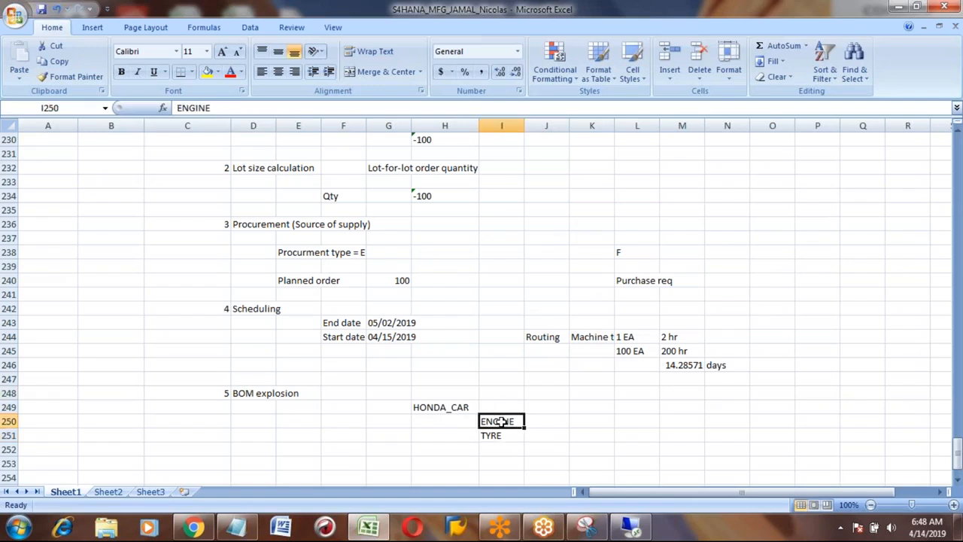
{"action": "key", "text": "Down"}
{"action": "key", "text": "Up"}
{"action": "left_click", "coordinate": [437, 409]}
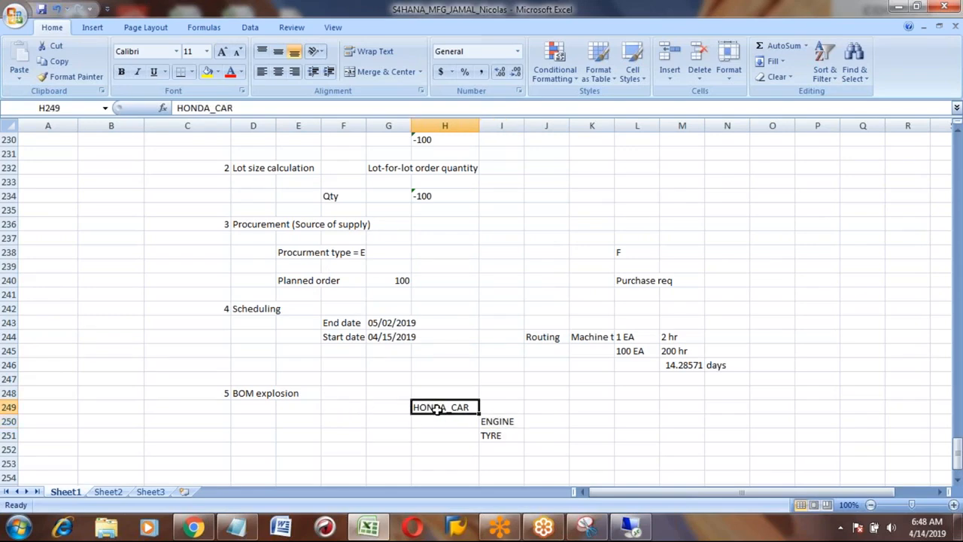
{"action": "left_click", "coordinate": [495, 425]}
{"action": "key", "text": "Down"}
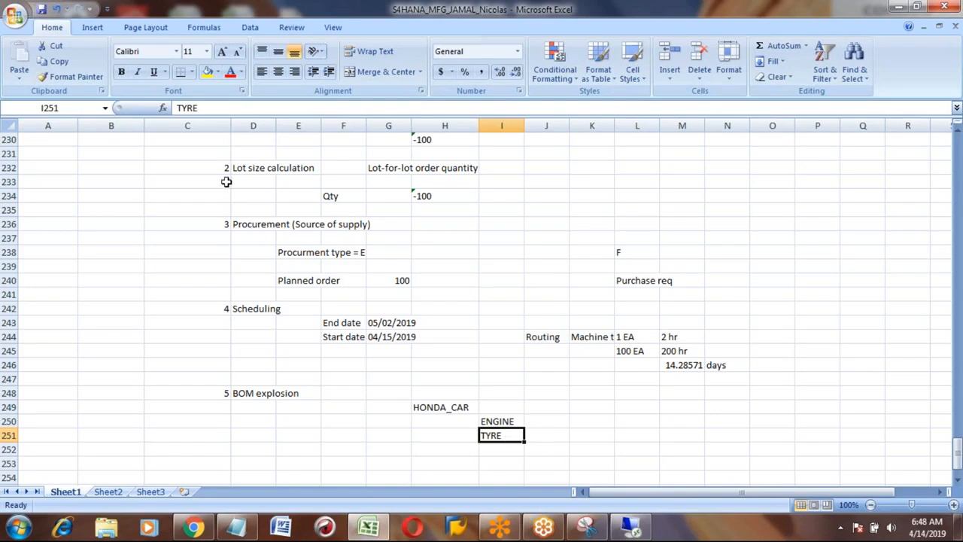
Go back up the sheet to the MRP run steps heading in C220
{"action": "left_click", "coordinate": [208, 166]}
{"action": "key", "text": "Up"}
{"action": "key", "text": "Up"}
{"action": "key", "text": "Up"}
{"action": "key", "text": "Up"}
{"action": "key", "text": "Up"}
{"action": "key", "text": "Up"}
{"action": "key", "text": "Up"}
{"action": "key", "text": "Up"}
{"action": "key", "text": "Up"}
{"action": "key", "text": "Up"}
{"action": "key", "text": "Up"}
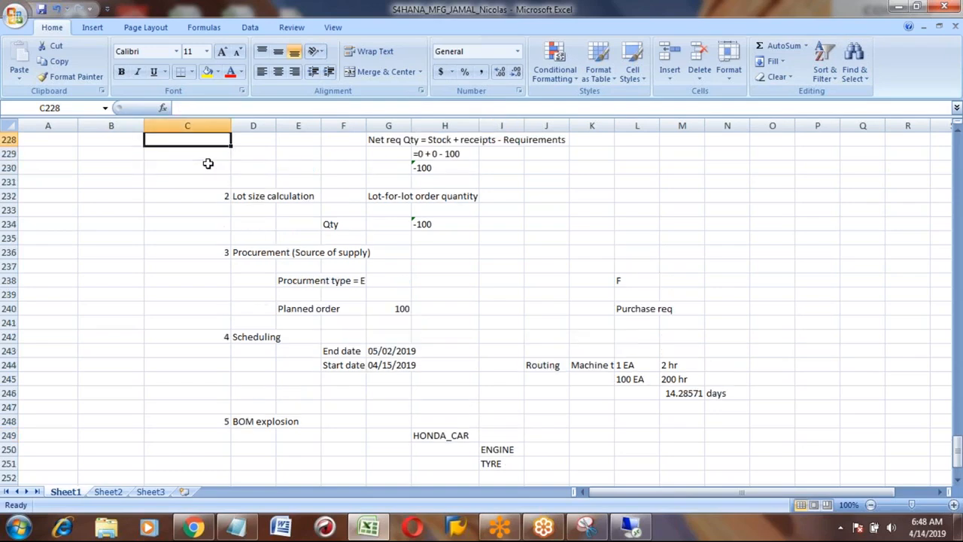
{"action": "key", "text": "Up"}
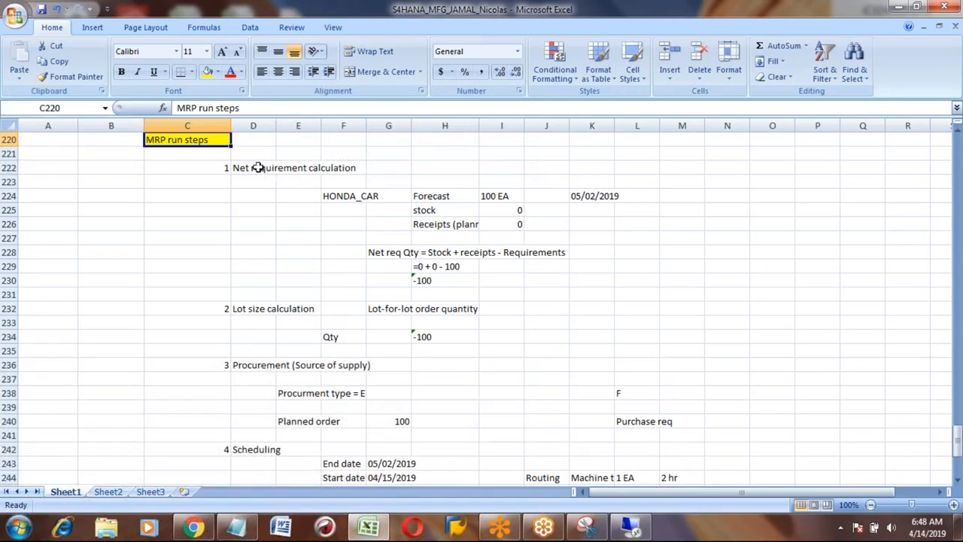
Select the MRP step headings from Net requirement calculation in D222 down to BOM explosion in D248
{"action": "left_click", "coordinate": [252, 167]}
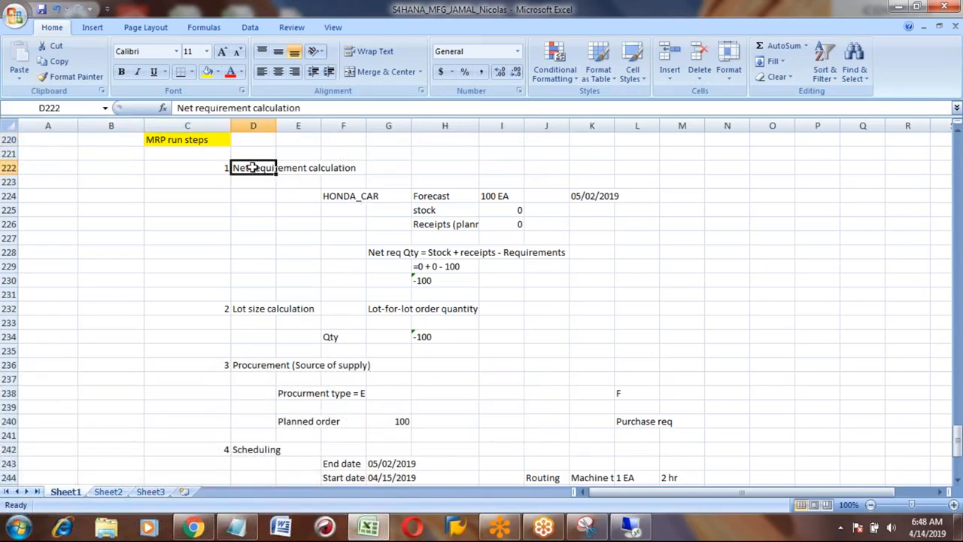
{"action": "key", "text": "shift+Down"}
{"action": "key", "text": "shift+Down"}
{"action": "key", "text": "shift+Down"}
{"action": "key", "text": "shift+Down"}
{"action": "key", "text": "shift+Down"}
{"action": "key", "text": "shift+Down"}
{"action": "key", "text": "shift+Down"}
{"action": "key", "text": "shift+Down"}
{"action": "key", "text": "shift+Down"}
{"action": "key", "text": "shift+Down"}
{"action": "key", "text": "shift+Down"}
{"action": "key", "text": "shift+Down"}
{"action": "key", "text": "shift+Down"}
{"action": "key", "text": "shift+Down"}
{"action": "key", "text": "shift+Down"}
{"action": "key", "text": "shift+Down"}
{"action": "key", "text": "shift+Down"}
{"action": "key", "text": "shift+Down"}
{"action": "key", "text": "shift+Down"}
{"action": "key", "text": "shift+Down"}
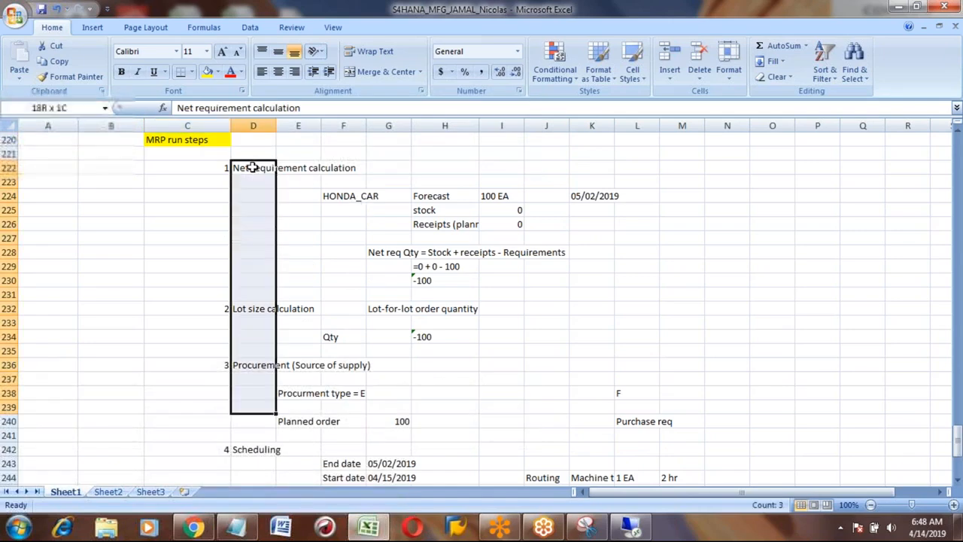
{"action": "key", "text": "shift+Down"}
{"action": "key", "text": "shift+Down"}
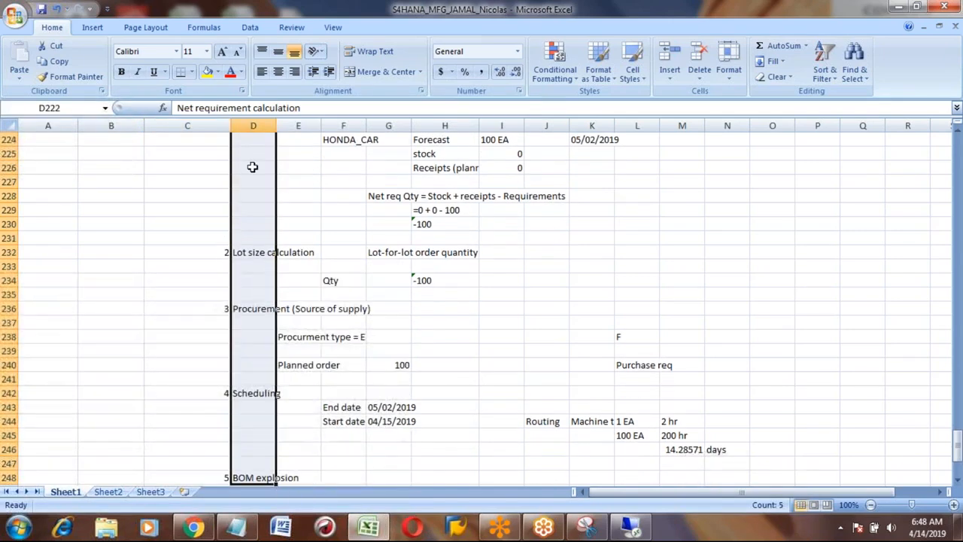
Review the notes from the procurement type in E238 down through scheduling to the BOM explosion rows
{"action": "left_click", "coordinate": [292, 334]}
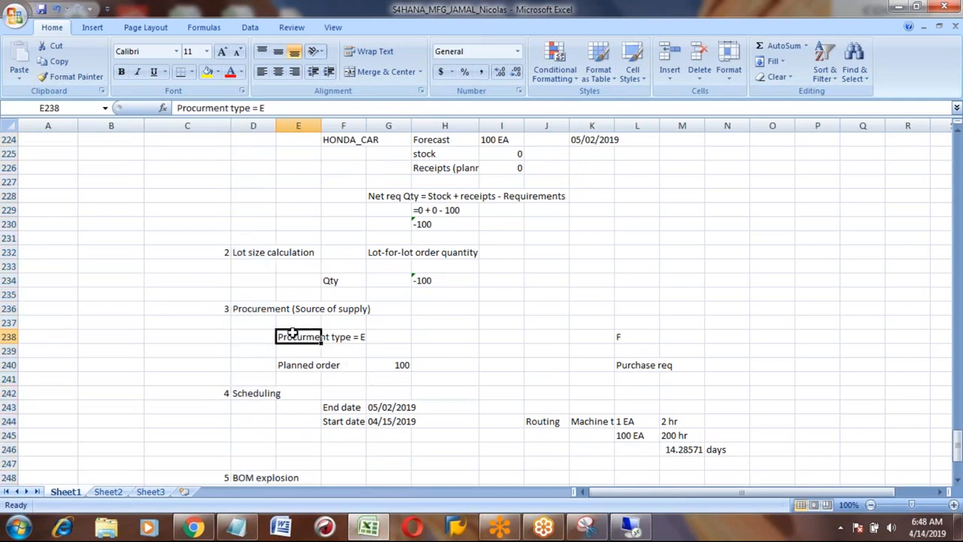
{"action": "key", "text": "Down"}
{"action": "key", "text": "Down"}
{"action": "key", "text": "Down"}
{"action": "key", "text": "Down"}
{"action": "key", "text": "Down"}
{"action": "key", "text": "Down"}
{"action": "key", "text": "Down"}
{"action": "key", "text": "Down"}
{"action": "key", "text": "Down"}
{"action": "key", "text": "Down"}
{"action": "key", "text": "Down"}
{"action": "key", "text": "Down"}
{"action": "key", "text": "Down"}
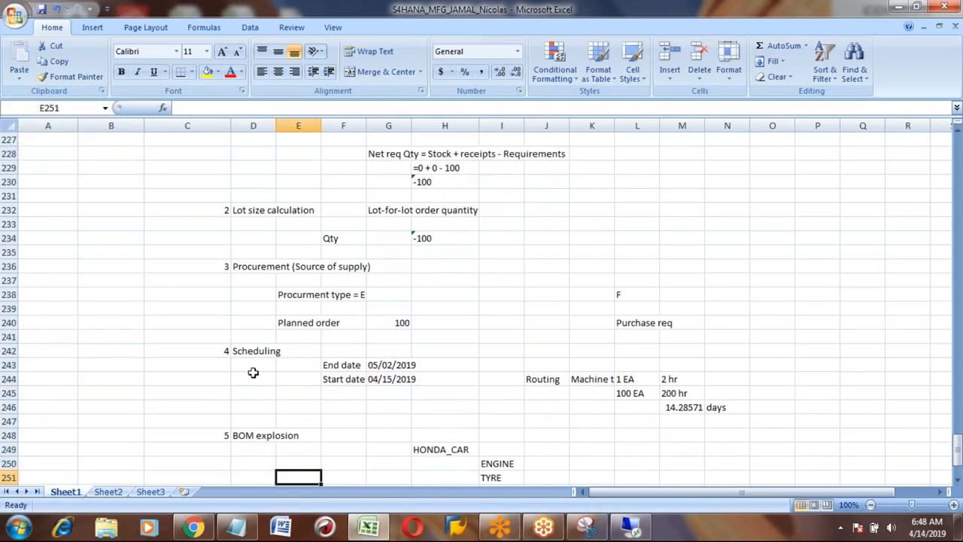
Delete the ENGINE entry in I250 from the BOM explosion section
{"action": "left_click", "coordinate": [237, 435]}
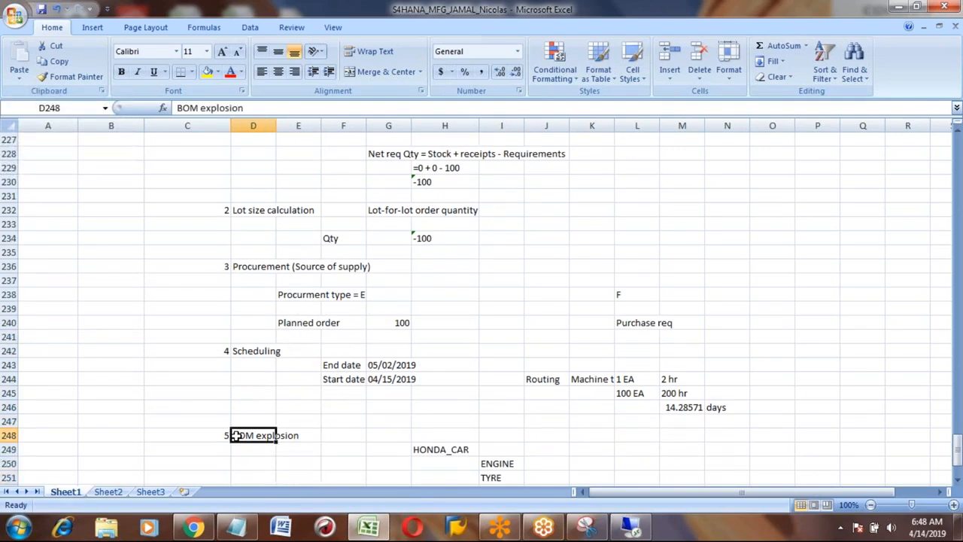
{"action": "left_click", "coordinate": [490, 462]}
{"action": "mouse_move", "coordinate": [490, 462]}
{"action": "left_mouse_down"}
{"action": "mouse_move", "coordinate": [493, 475]}
{"action": "mouse_move", "coordinate": [492, 462]}
{"action": "left_mouse_up"}
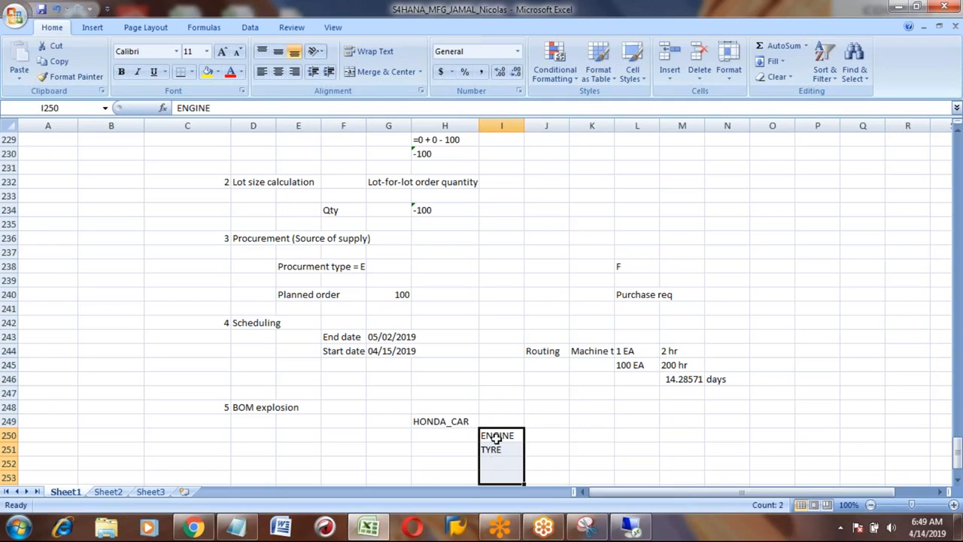
{"action": "left_click", "coordinate": [496, 437]}
{"action": "key", "text": "Delete"}
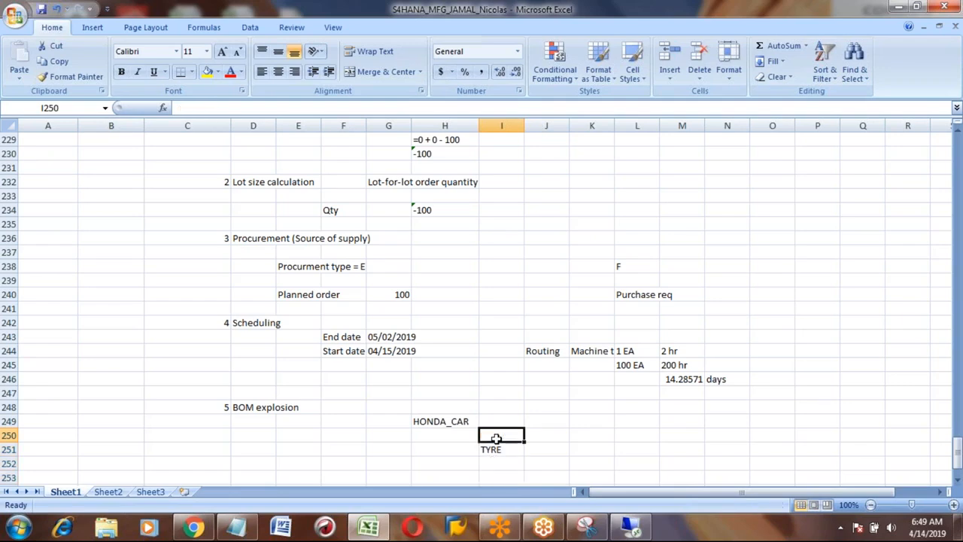
Examine the HONDA_CAR entry in H249 and its TYRE component in I251
{"action": "left_click", "coordinate": [435, 422]}
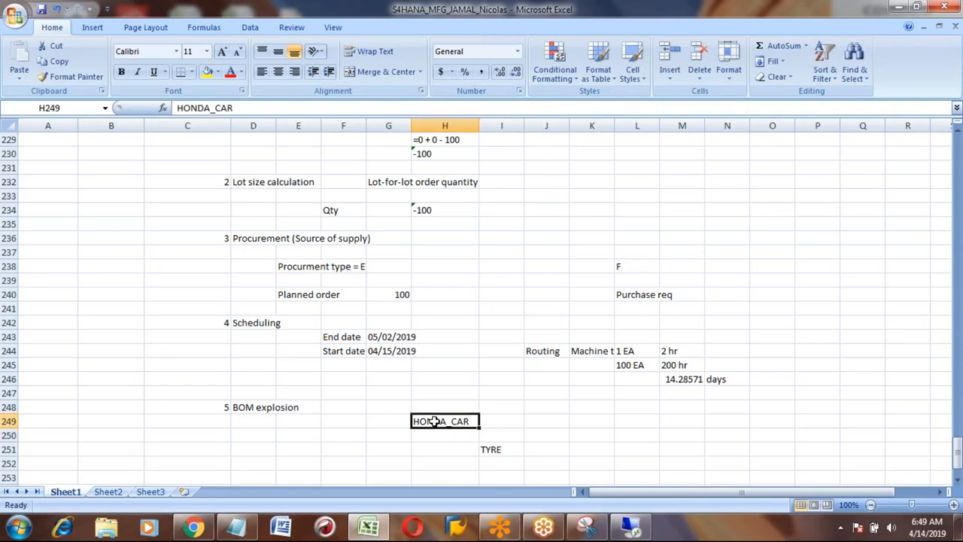
{"action": "left_click", "coordinate": [495, 452]}
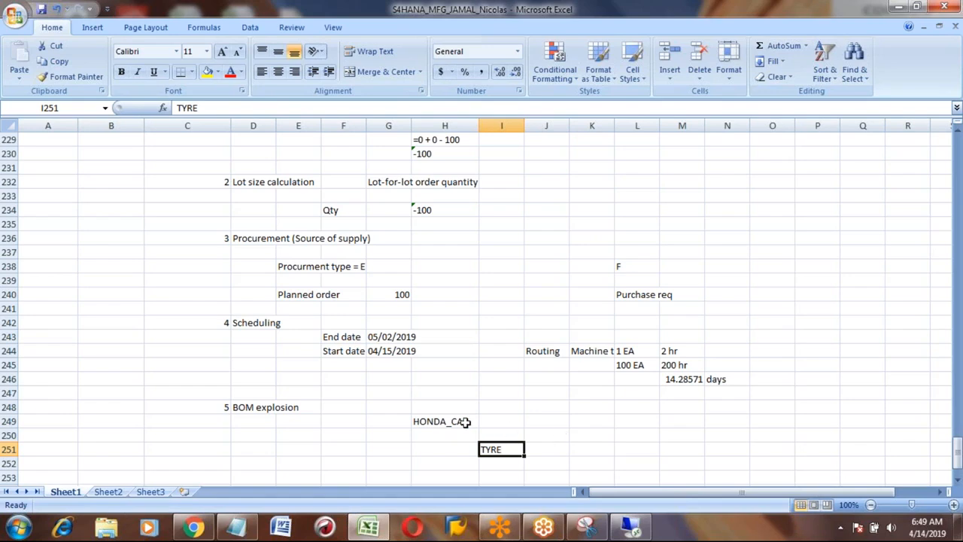
{"action": "left_click", "coordinate": [444, 420]}
{"action": "left_click", "coordinate": [491, 450]}
Switch to the SAP remote session, bring up the MRP Live results and return to the MRP Live selection screen
{"action": "left_click", "coordinate": [632, 526]}
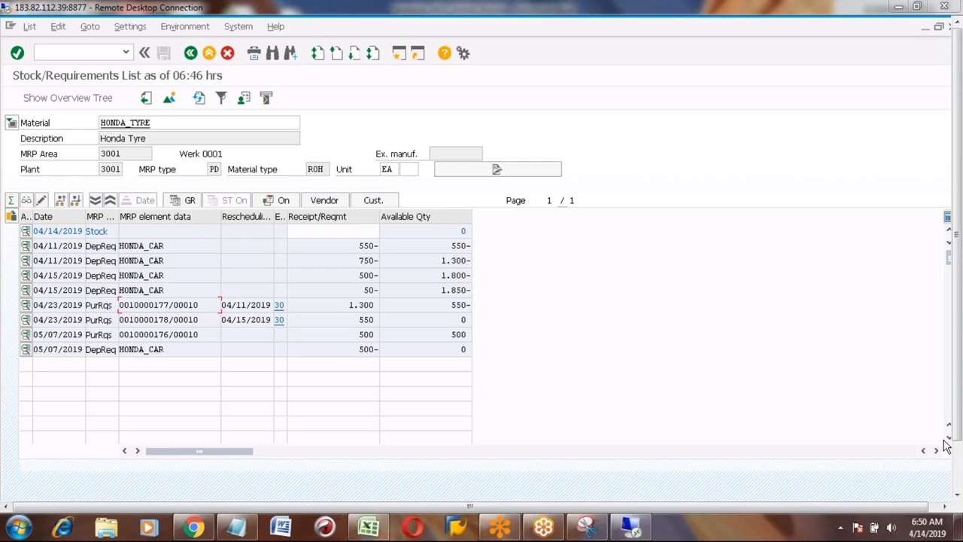
{"action": "left_click", "coordinate": [958, 483]}
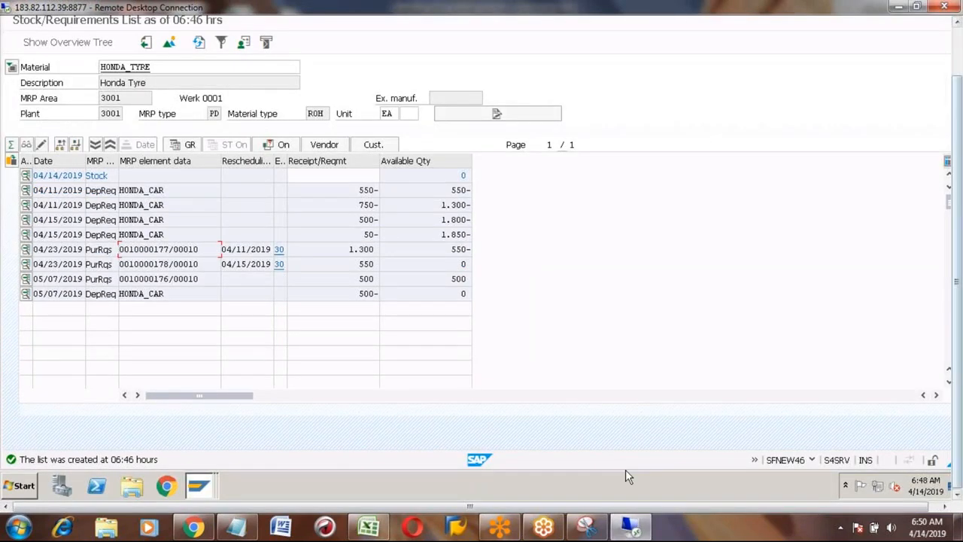
{"action": "left_click", "coordinate": [205, 488]}
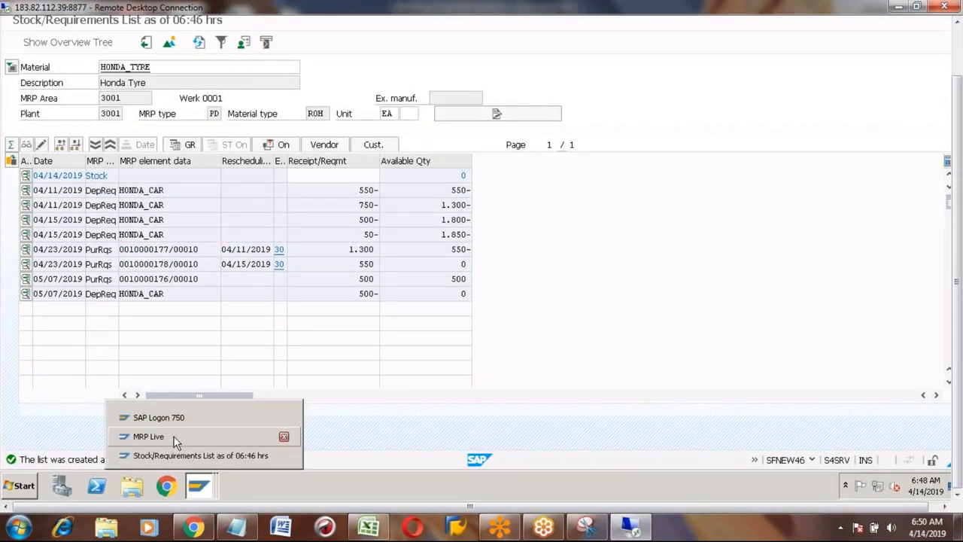
{"action": "left_click", "coordinate": [174, 437]}
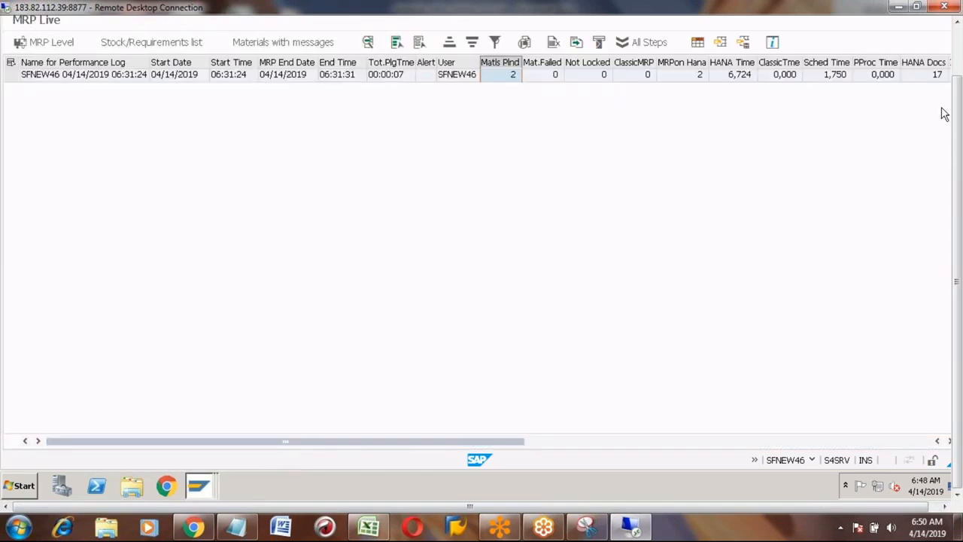
{"action": "left_click", "coordinate": [960, 42]}
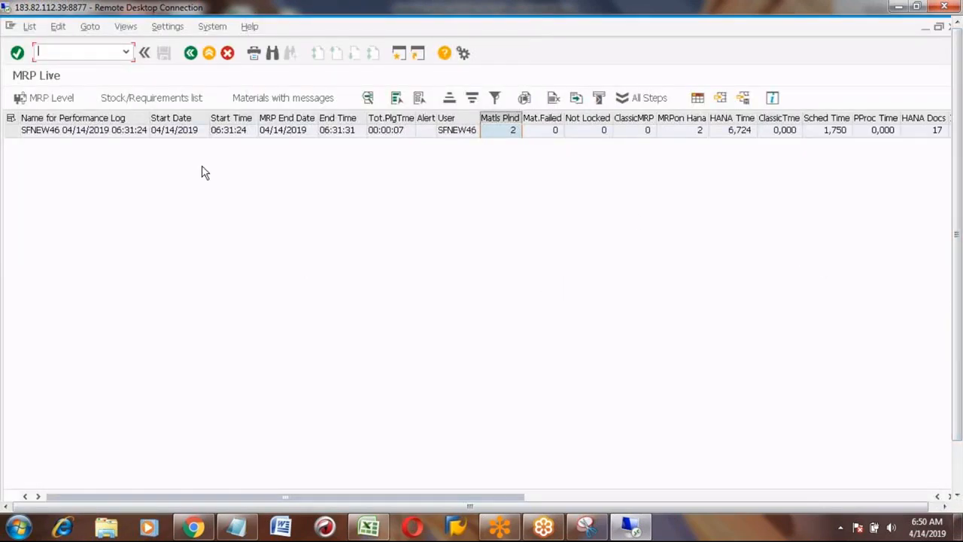
{"action": "left_click", "coordinate": [190, 52]}
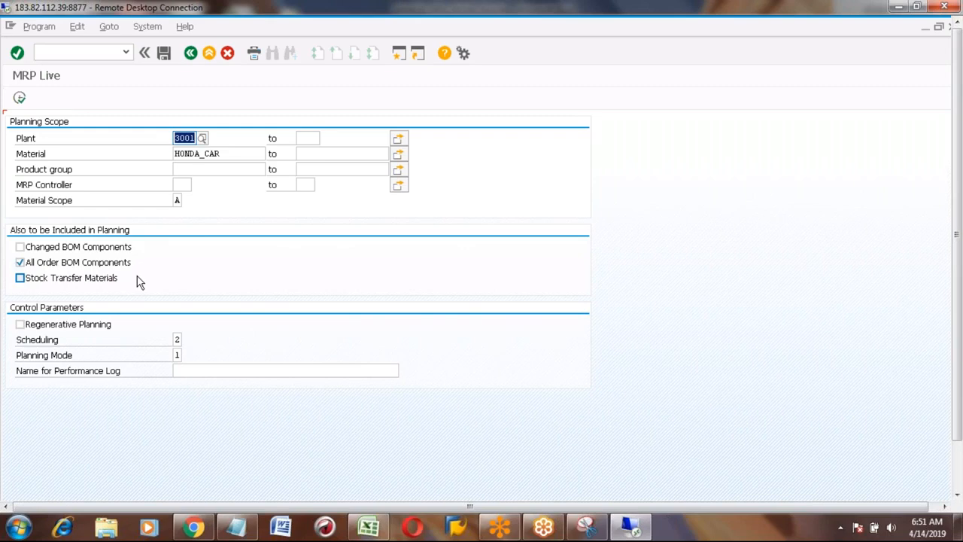
Switch back to the Excel workbook and review the net requirement inputs up to the stock row in H225
{"action": "left_click", "coordinate": [368, 531]}
{"action": "left_click", "coordinate": [444, 205]}
{"action": "key", "text": "Up"}
{"action": "key", "text": "Up"}
{"action": "key", "text": "Up"}
{"action": "key", "text": "Up"}
{"action": "key", "text": "Up"}
{"action": "key", "text": "Up"}
{"action": "key", "text": "Up"}
{"action": "key", "text": "Up"}
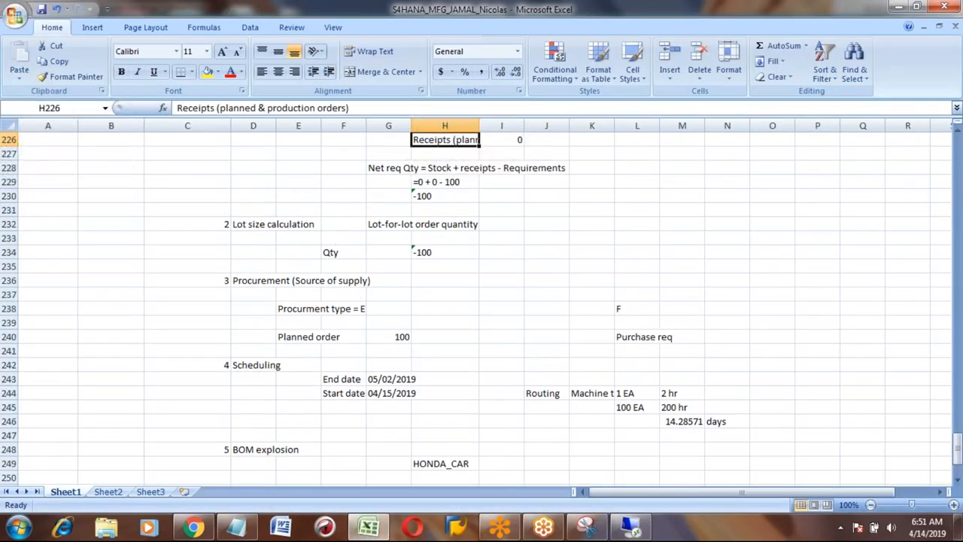
{"action": "key", "text": "Up"}
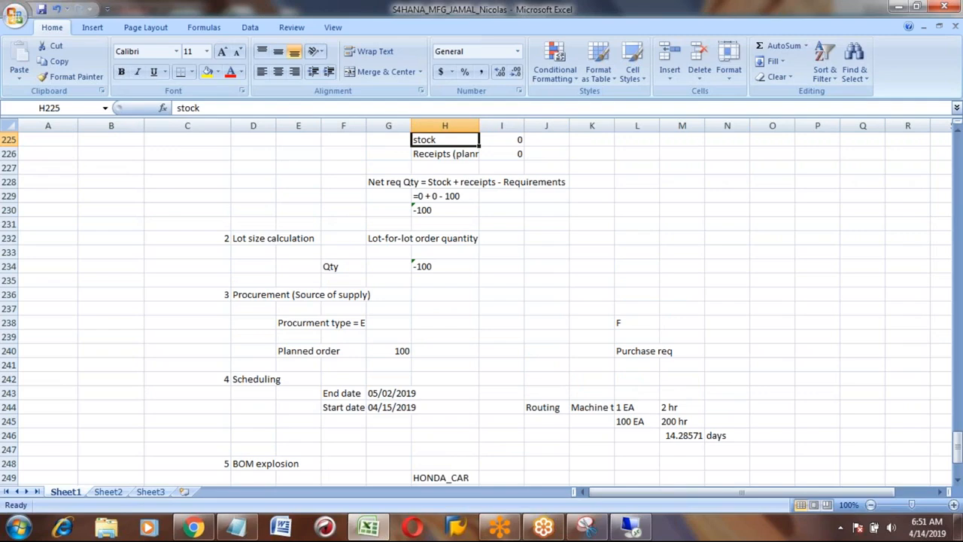
Read down through the remaining MRP run steps and select the planned order creation heading in B256
{"action": "key", "text": "Down"}
{"action": "key", "text": "Down"}
{"action": "key", "text": "Down"}
{"action": "key", "text": "Down"}
{"action": "key", "text": "Down"}
{"action": "key", "text": "Down"}
{"action": "key", "text": "Down"}
{"action": "key", "text": "Down"}
{"action": "key", "text": "Down"}
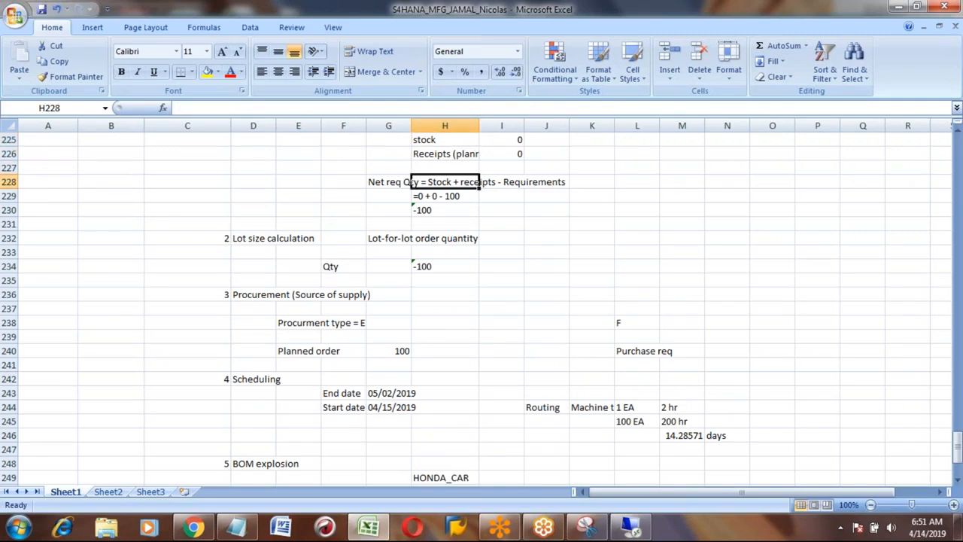
{"action": "key", "text": "Down"}
{"action": "key", "text": "Down"}
{"action": "key", "text": "Down"}
{"action": "key", "text": "Down"}
{"action": "key", "text": "Down"}
{"action": "key", "text": "Down"}
{"action": "key", "text": "Down"}
{"action": "key", "text": "Down"}
{"action": "key", "text": "Down"}
{"action": "key", "text": "Down"}
{"action": "key", "text": "Down"}
{"action": "key", "text": "Down"}
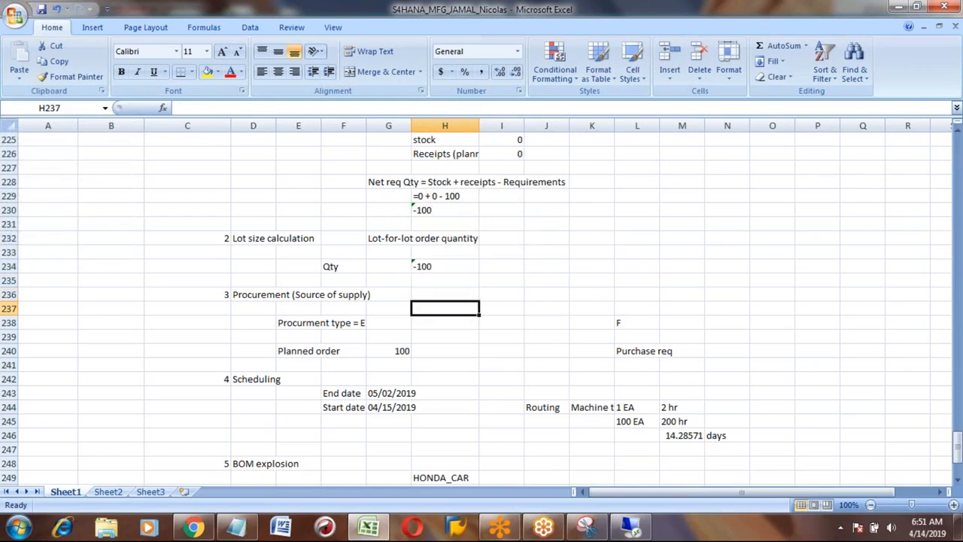
{"action": "key", "text": "Down"}
{"action": "key", "text": "Down"}
{"action": "key", "text": "Down"}
{"action": "key", "text": "Down"}
{"action": "key", "text": "Down"}
{"action": "key", "text": "Down"}
{"action": "key", "text": "Down"}
{"action": "key", "text": "Down"}
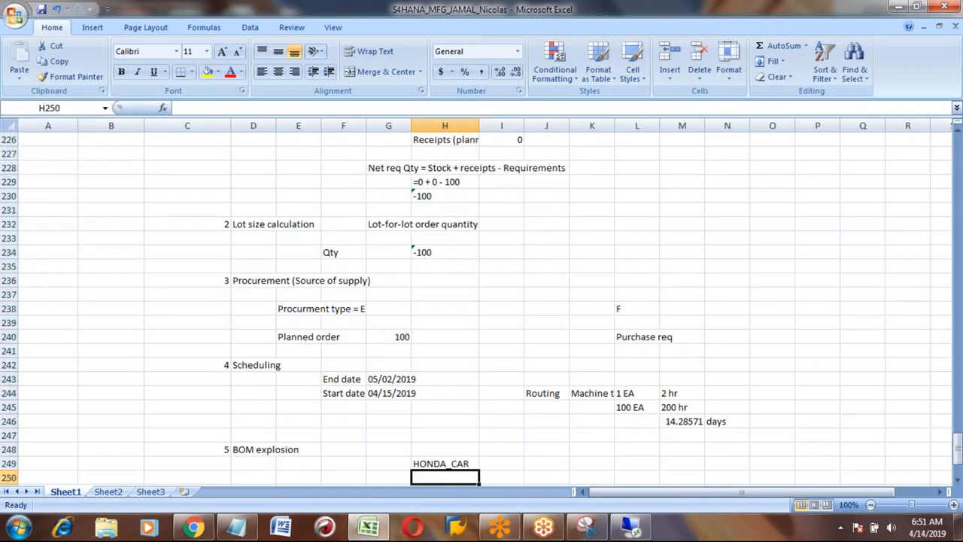
{"action": "key", "text": "Down"}
{"action": "key", "text": "Down"}
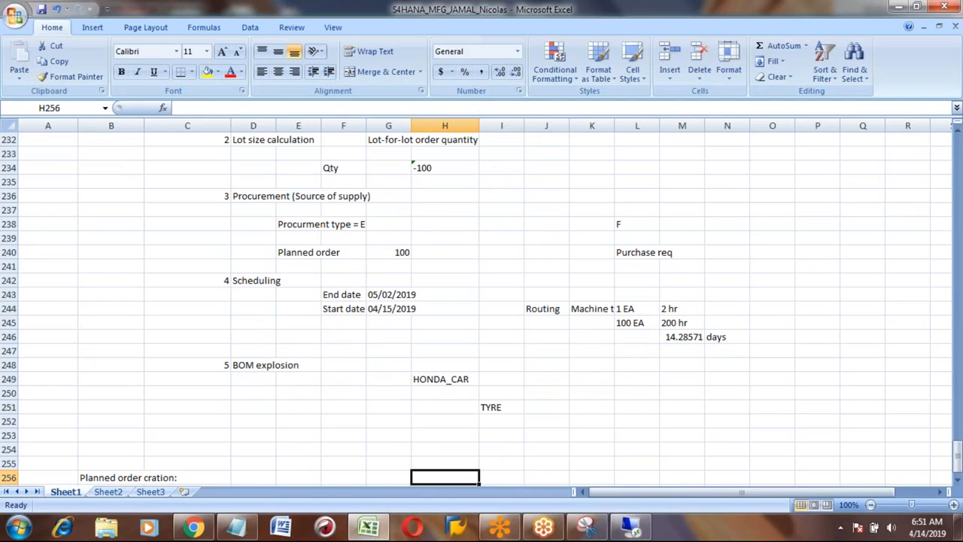
{"action": "key", "text": "Down"}
{"action": "key", "text": "Down"}
{"action": "key", "text": "Down"}
{"action": "key", "text": "Down"}
{"action": "key", "text": "Down"}
{"action": "key", "text": "Down"}
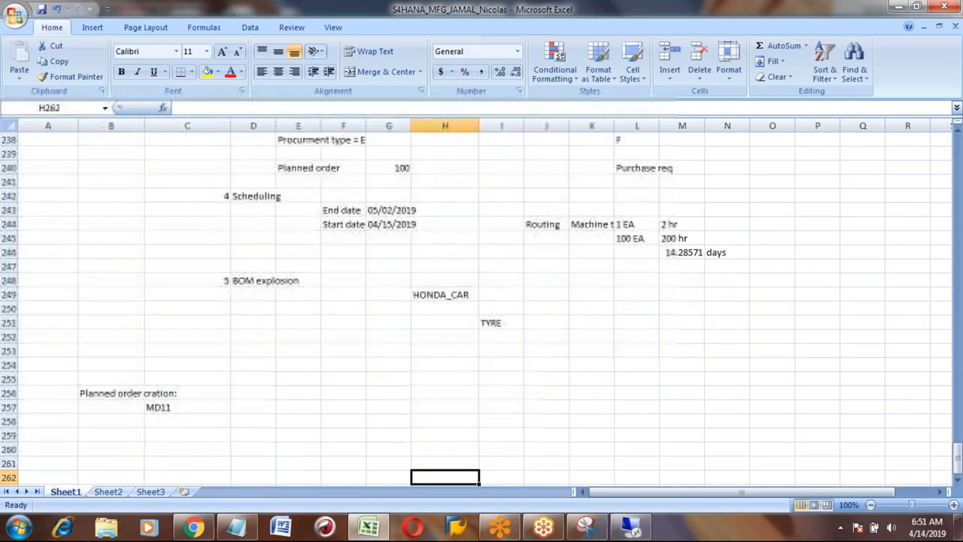
{"action": "left_click", "coordinate": [202, 398]}
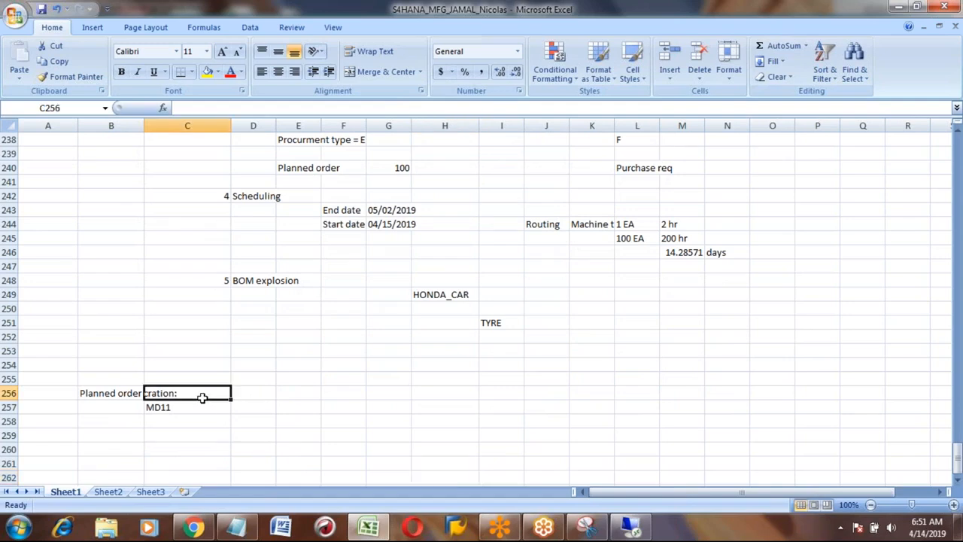
{"action": "key", "text": "Left"}
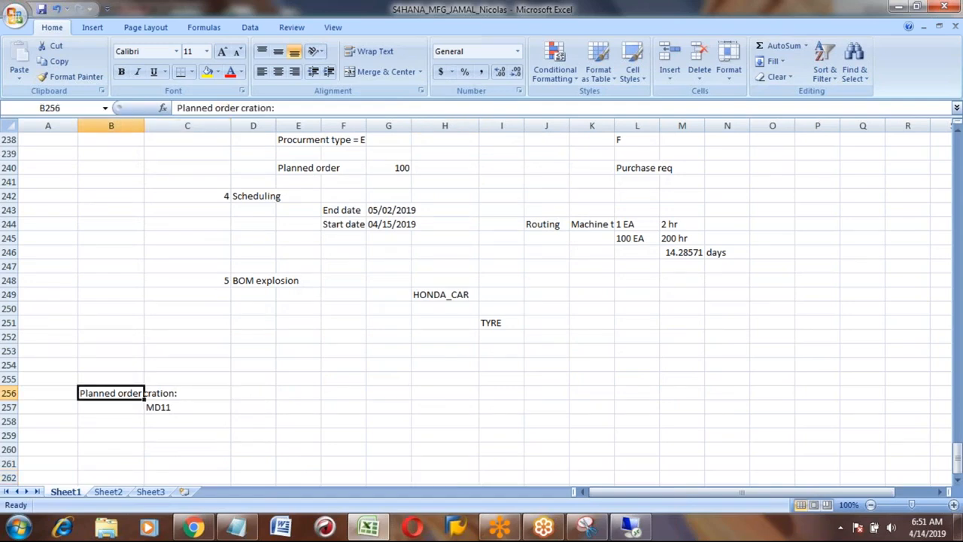
Return to the Make To Stock process overview and select the MD04 transaction in C21 beside Planned Order
{"action": "key", "text": "Up"}
{"action": "key", "text": "Up"}
{"action": "key", "text": "Up"}
{"action": "key", "text": "Up"}
{"action": "key", "text": "Up"}
{"action": "key", "text": "Up"}
{"action": "key", "text": "Up"}
{"action": "key", "text": "Up"}
{"action": "key", "text": "Up"}
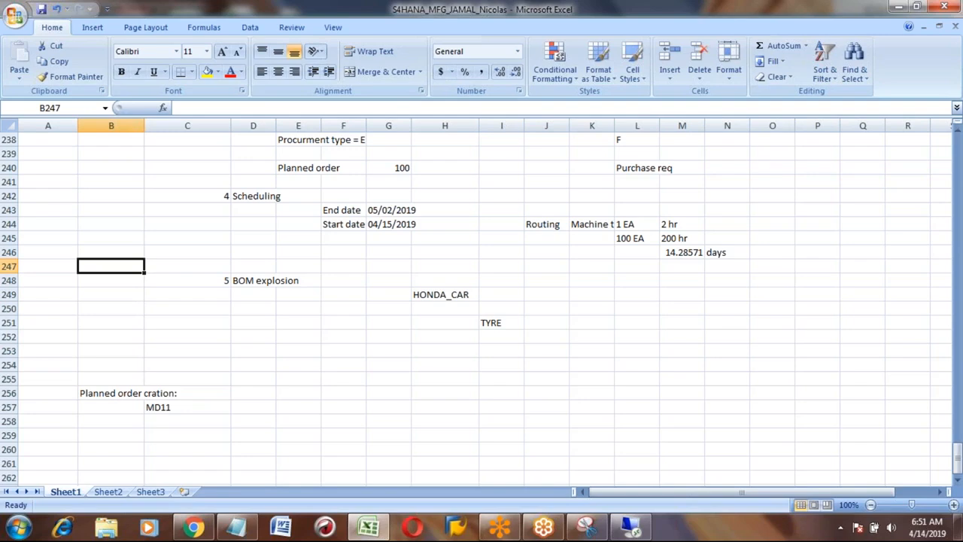
{"action": "key", "text": "Page_Up"}
{"action": "key", "text": "Page_Up"}
{"action": "key", "text": "Page_Up"}
{"action": "key", "text": "Page_Up"}
{"action": "key", "text": "Page_Up"}
{"action": "key", "text": "Page_Up"}
{"action": "key", "text": "Page_Up"}
{"action": "key", "text": "Page_Up"}
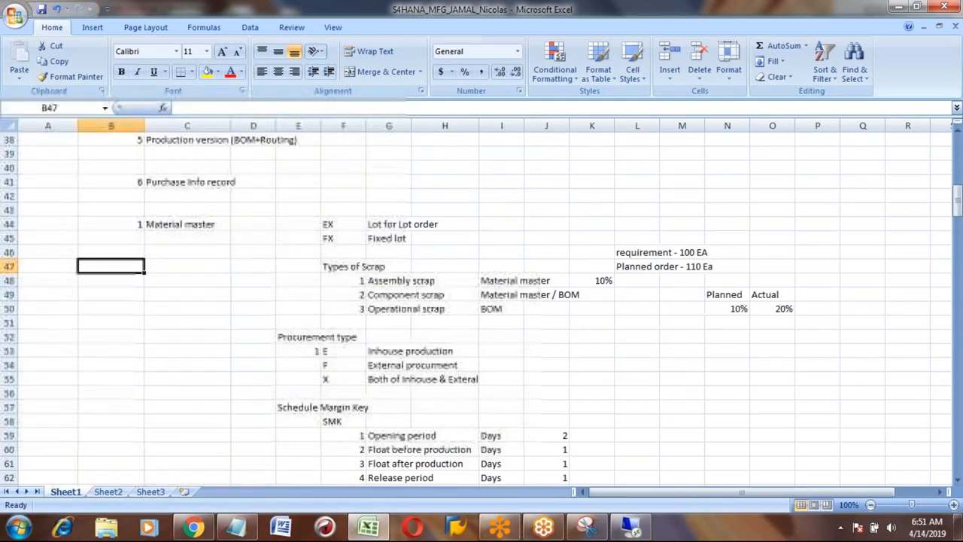
{"action": "key", "text": "Page_Up"}
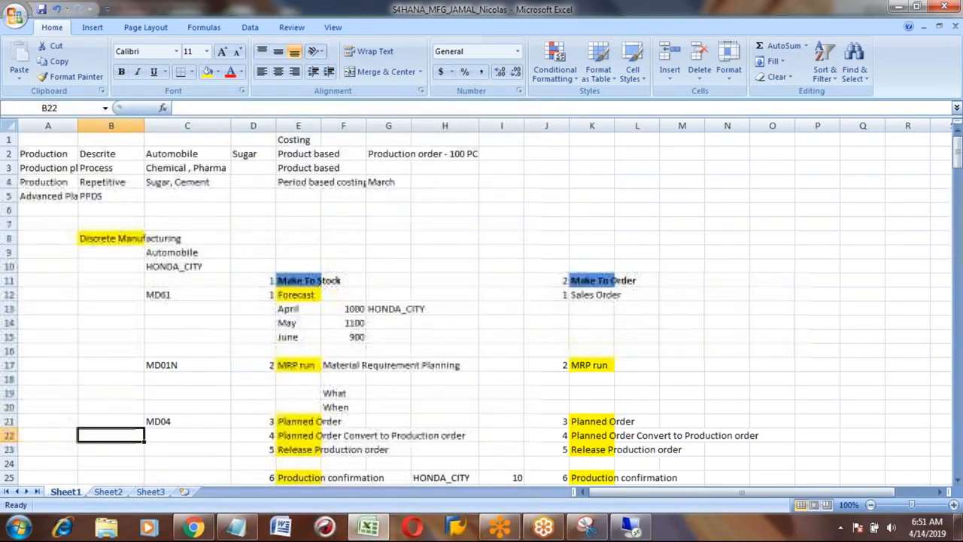
{"action": "left_click", "coordinate": [292, 368]}
{"action": "left_click", "coordinate": [294, 419]}
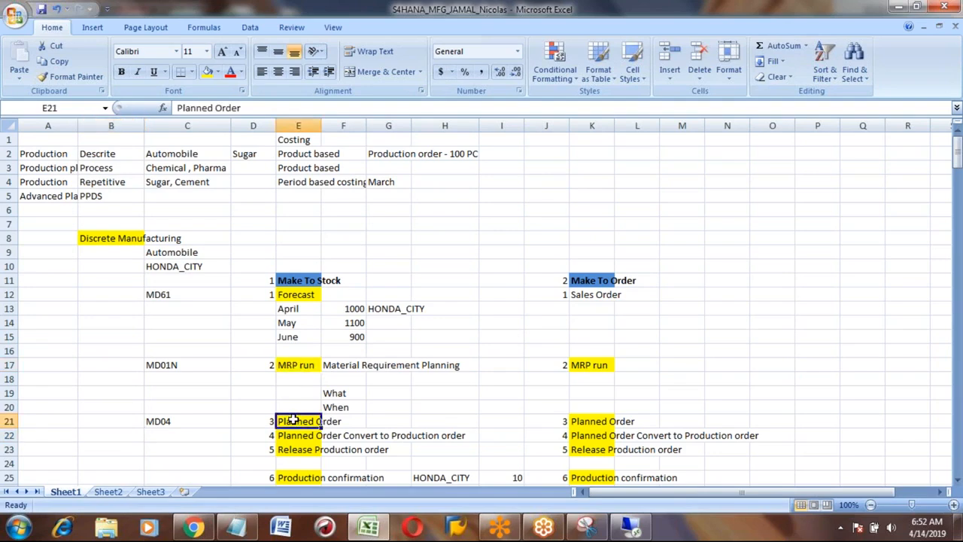
{"action": "key", "text": "Left"}
{"action": "key", "text": "Left"}
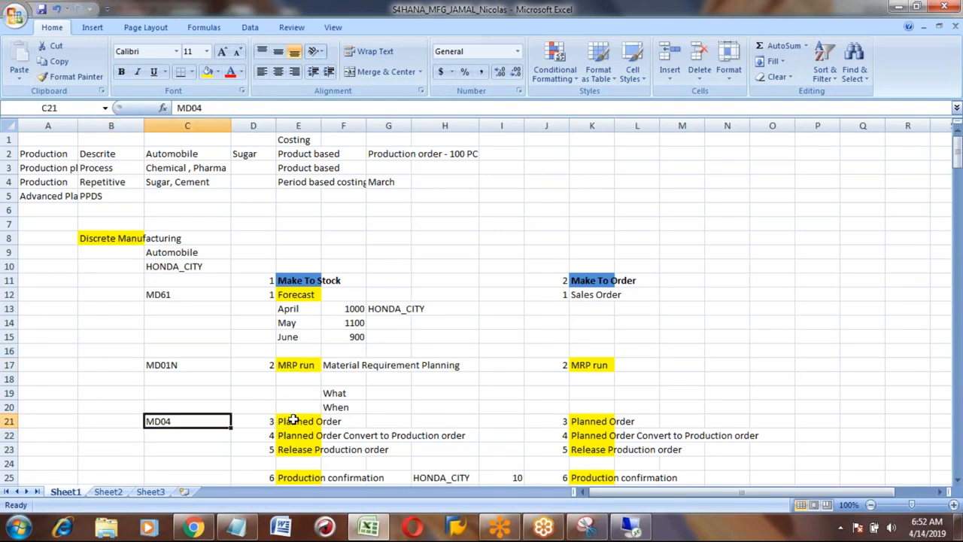
Review the Make To Stock process steps from Planned Order down to Production confirmation
{"action": "key", "text": "Right"}
{"action": "key", "text": "Right"}
{"action": "key", "text": "Down"}
{"action": "key", "text": "Down"}
{"action": "key", "text": "Down"}
{"action": "key", "text": "Down"}
{"action": "key", "text": "Down"}
{"action": "key", "text": "Down"}
{"action": "key", "text": "Up"}
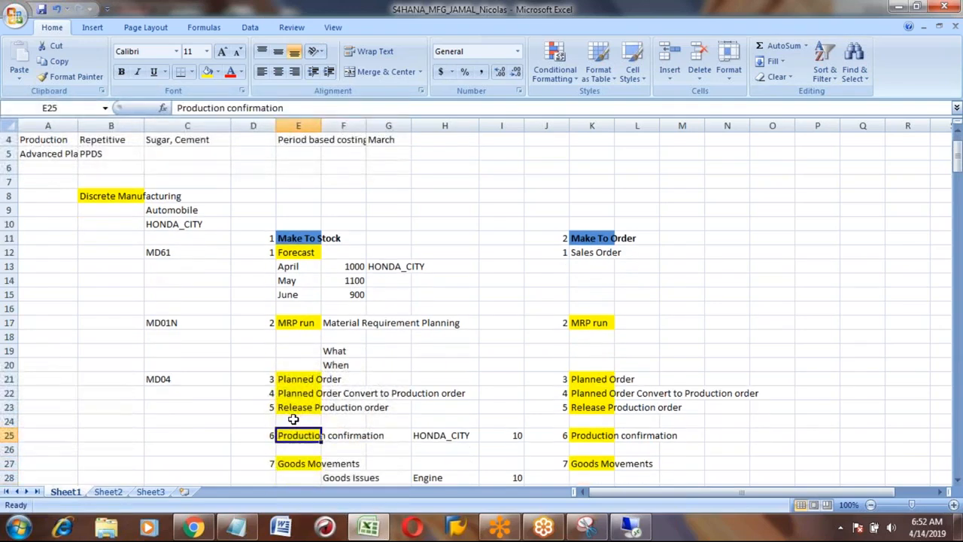
Copy the heading "Planned Order Convert to Production order" from E22 into B260 and number it 4 in A260
{"action": "key", "text": "Up"}
{"action": "key", "text": "Up"}
{"action": "key", "text": "Up"}
{"action": "key", "text": "Up"}
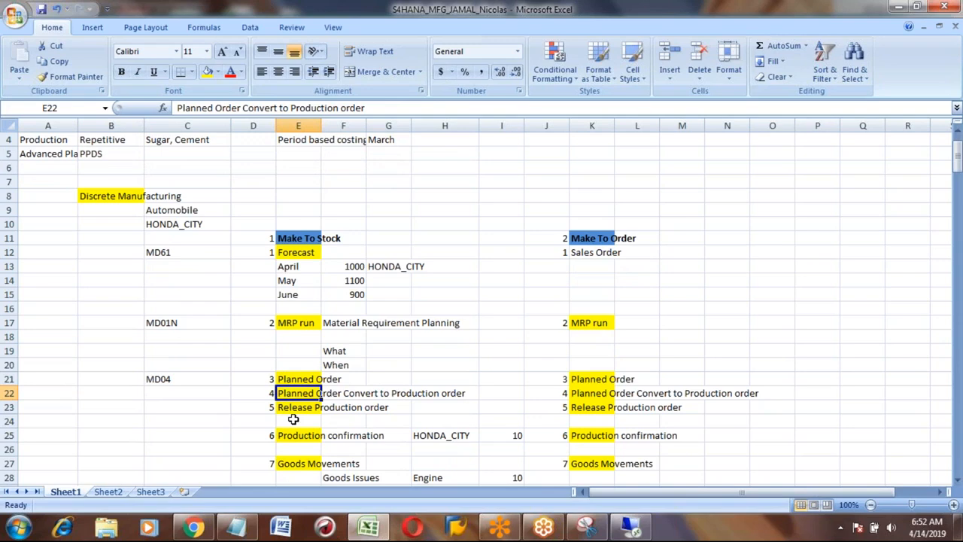
{"action": "key", "text": "ctrl+c"}
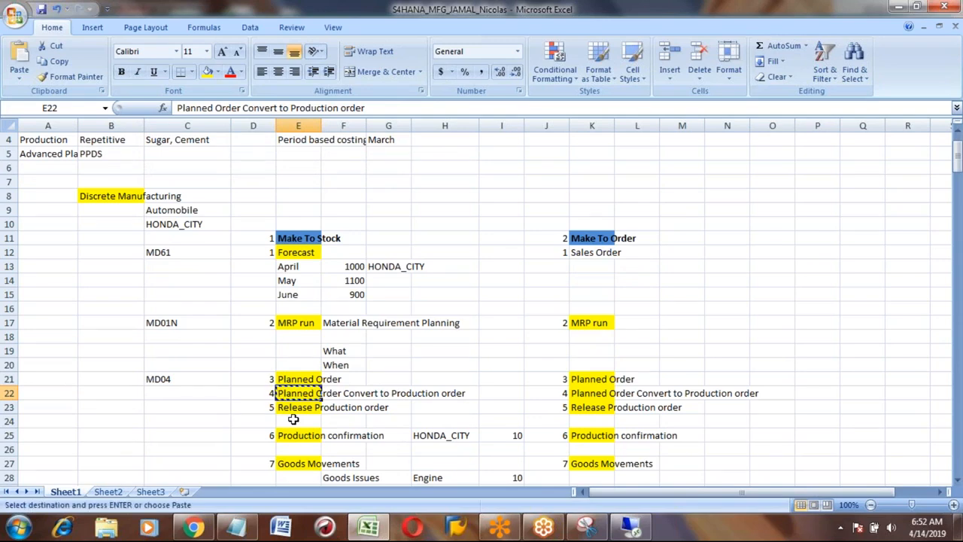
{"action": "key", "text": "Page_Down"}
{"action": "key", "text": "Page_Down"}
{"action": "key", "text": "Page_Down"}
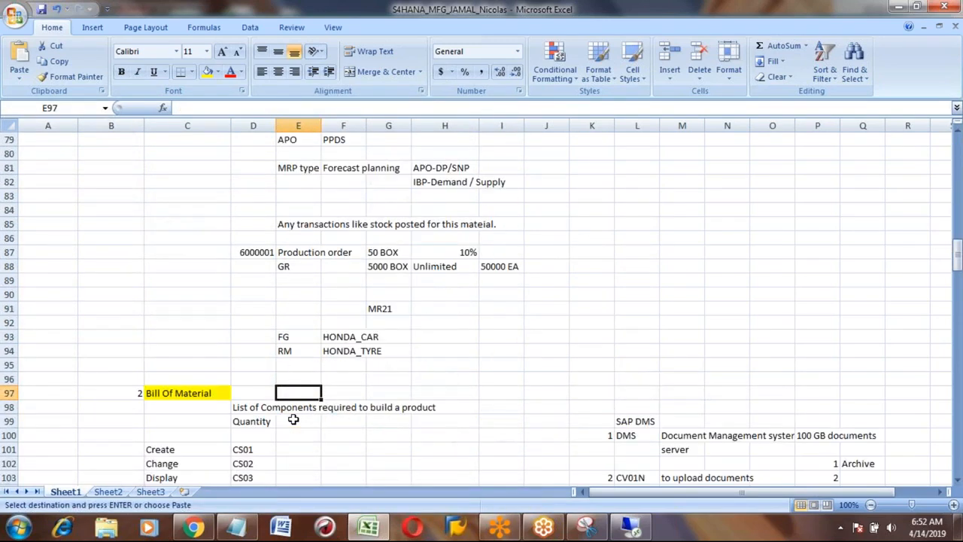
{"action": "key", "text": "Page_Down"}
{"action": "key", "text": "Page_Down"}
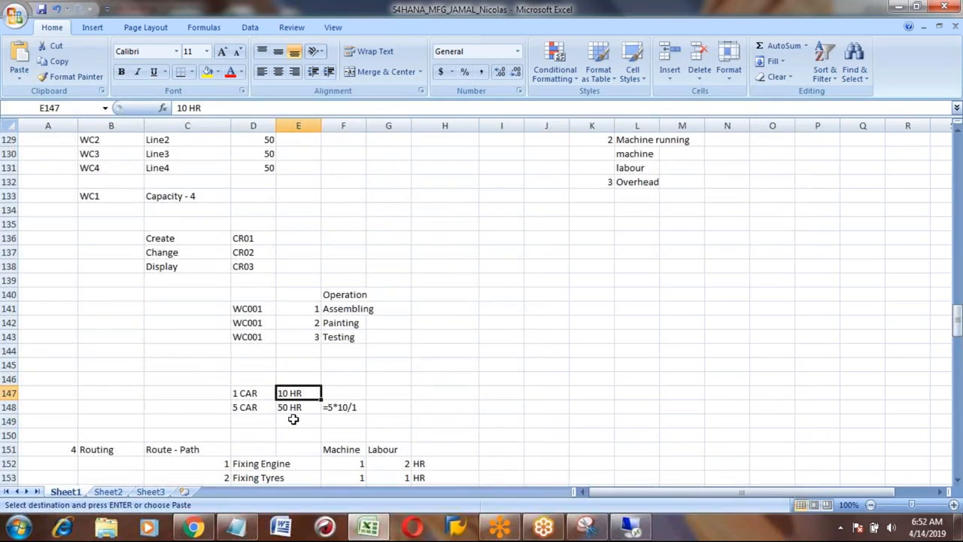
{"action": "key", "text": "Page_Down"}
{"action": "key", "text": "Page_Down"}
{"action": "key", "text": "Page_Down"}
{"action": "key", "text": "Page_Down"}
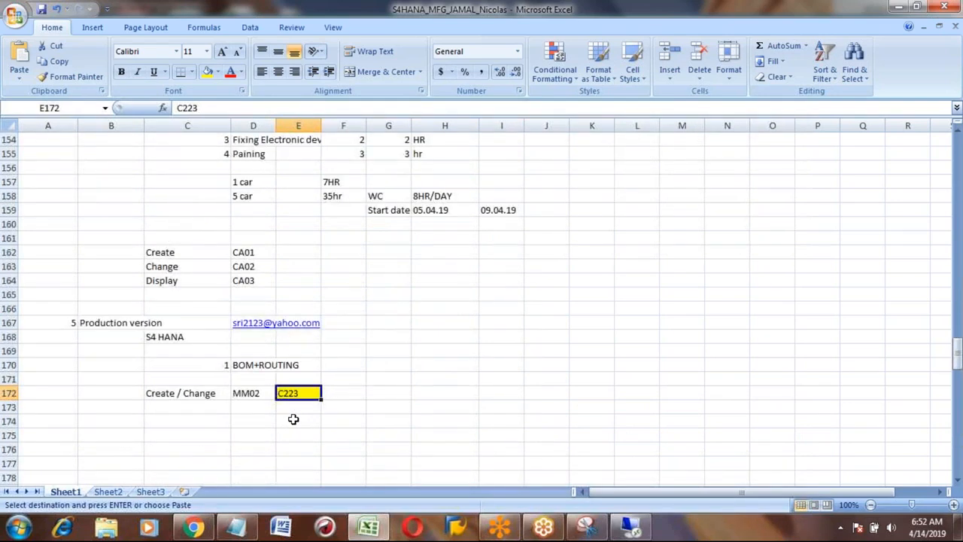
{"action": "key", "text": "Page_Down"}
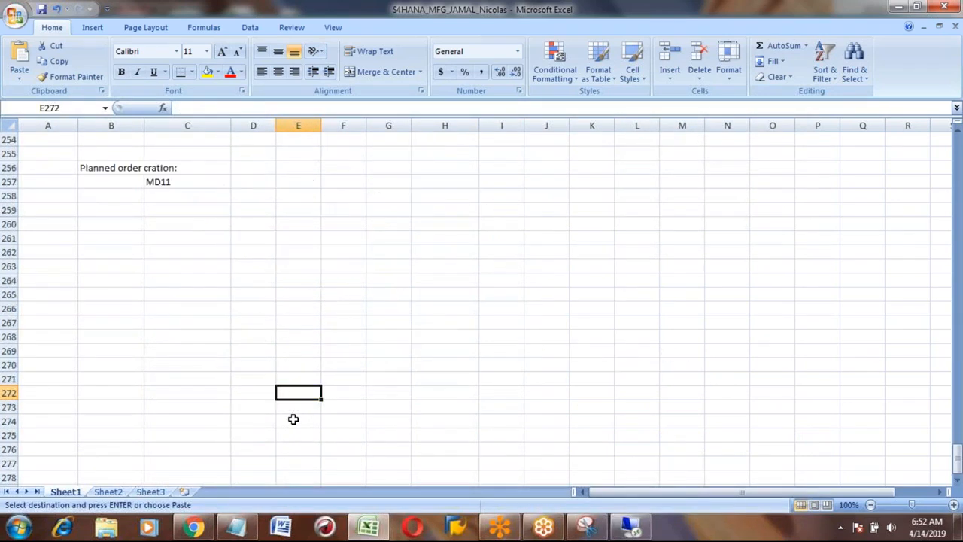
{"action": "left_click", "coordinate": [125, 224]}
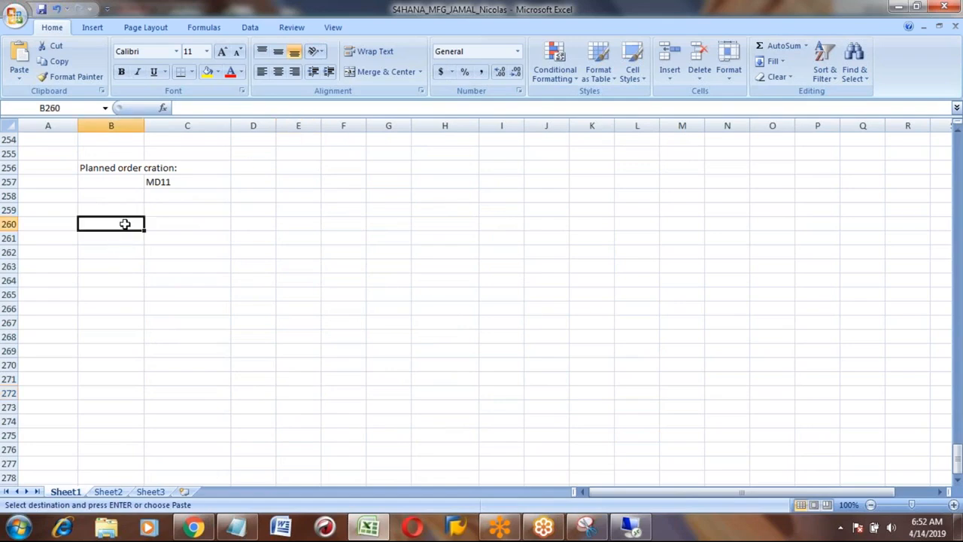
{"action": "key", "text": "ctrl+v"}
{"action": "key", "text": "Left"}
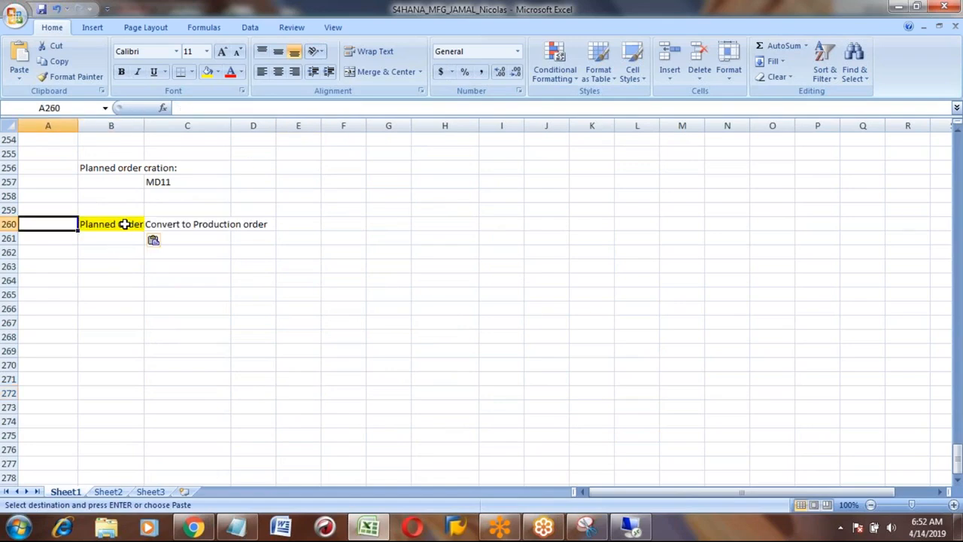
{"action": "type", "text": "4"}
{"action": "key", "text": "Tab"}
Review the MRP run output and MRP run steps notes above the new heading, through to the planned order section
{"action": "key", "text": "Up"}
{"action": "key", "text": "Up"}
{"action": "key", "text": "Up"}
{"action": "key", "text": "Up"}
{"action": "key", "text": "Up"}
{"action": "key", "text": "Up"}
{"action": "key", "text": "Up"}
{"action": "key", "text": "Up"}
{"action": "key", "text": "Up"}
{"action": "key", "text": "Up"}
{"action": "key", "text": "Up"}
{"action": "key", "text": "Up"}
{"action": "key", "text": "Up"}
{"action": "key", "text": "Up"}
{"action": "key", "text": "Up"}
{"action": "key", "text": "Up"}
{"action": "key", "text": "Up"}
{"action": "key", "text": "Up"}
{"action": "key", "text": "Up"}
{"action": "key", "text": "Up"}
{"action": "key", "text": "Up"}
{"action": "key", "text": "Up"}
{"action": "key", "text": "Up"}
{"action": "key", "text": "Up"}
{"action": "key", "text": "Up"}
{"action": "key", "text": "Up"}
{"action": "key", "text": "Up"}
{"action": "key", "text": "Up"}
{"action": "key", "text": "Up"}
{"action": "key", "text": "Up"}
{"action": "key", "text": "Up"}
{"action": "key", "text": "Up"}
{"action": "key", "text": "Up"}
{"action": "key", "text": "Up"}
{"action": "key", "text": "Up"}
{"action": "key", "text": "Up"}
{"action": "key", "text": "Up"}
{"action": "key", "text": "Up"}
{"action": "key", "text": "Up"}
{"action": "key", "text": "Down"}
{"action": "key", "text": "Down"}
{"action": "key", "text": "Down"}
{"action": "key", "text": "Down"}
{"action": "key", "text": "Down"}
{"action": "key", "text": "Down"}
{"action": "key", "text": "Down"}
{"action": "key", "text": "Up"}
{"action": "key", "text": "Up"}
{"action": "key", "text": "Up"}
{"action": "key", "text": "Up"}
{"action": "key", "text": "Up"}
{"action": "key", "text": "Up"}
{"action": "key", "text": "Up"}
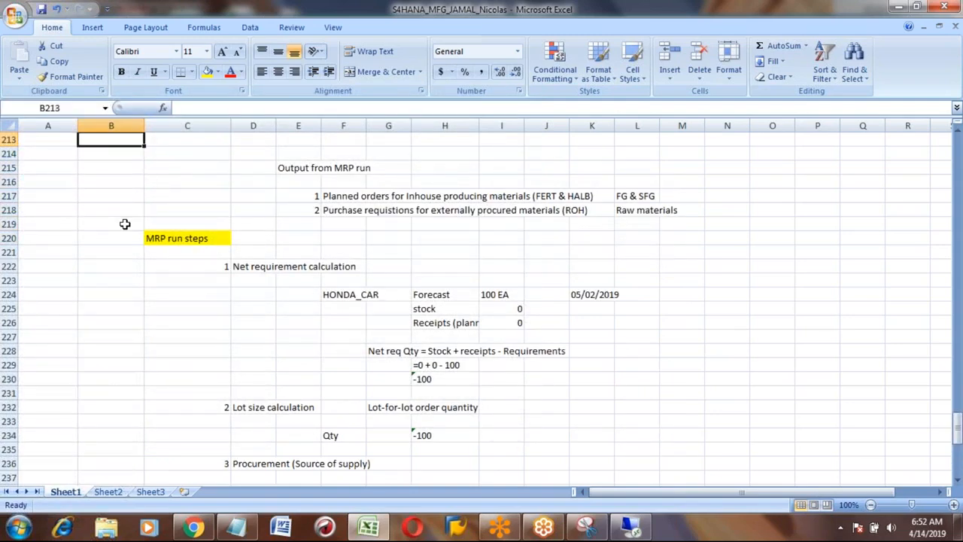
{"action": "key", "text": "Up"}
{"action": "key", "text": "Up"}
{"action": "key", "text": "Up"}
{"action": "key", "text": "Up"}
{"action": "key", "text": "Up"}
{"action": "key", "text": "Up"}
{"action": "key", "text": "Up"}
{"action": "key", "text": "Up"}
{"action": "key", "text": "Down"}
{"action": "key", "text": "Down"}
{"action": "key", "text": "Down"}
{"action": "key", "text": "Down"}
{"action": "key", "text": "Down"}
{"action": "key", "text": "Down"}
{"action": "key", "text": "Down"}
{"action": "key", "text": "Down"}
{"action": "key", "text": "Down"}
{"action": "key", "text": "Down"}
{"action": "key", "text": "Down"}
{"action": "key", "text": "Down"}
{"action": "key", "text": "Down"}
{"action": "key", "text": "Down"}
{"action": "key", "text": "Down"}
{"action": "key", "text": "Down"}
{"action": "key", "text": "Down"}
{"action": "key", "text": "Down"}
{"action": "key", "text": "Down"}
{"action": "key", "text": "Down"}
{"action": "key", "text": "Down"}
{"action": "key", "text": "Down"}
{"action": "key", "text": "Down"}
{"action": "key", "text": "Down"}
{"action": "key", "text": "Down"}
{"action": "key", "text": "Down"}
{"action": "key", "text": "Down"}
{"action": "key", "text": "Down"}
{"action": "key", "text": "Down"}
{"action": "key", "text": "Down"}
{"action": "key", "text": "Down"}
{"action": "key", "text": "Down"}
{"action": "key", "text": "Down"}
{"action": "key", "text": "Down"}
{"action": "key", "text": "Down"}
{"action": "key", "text": "Down"}
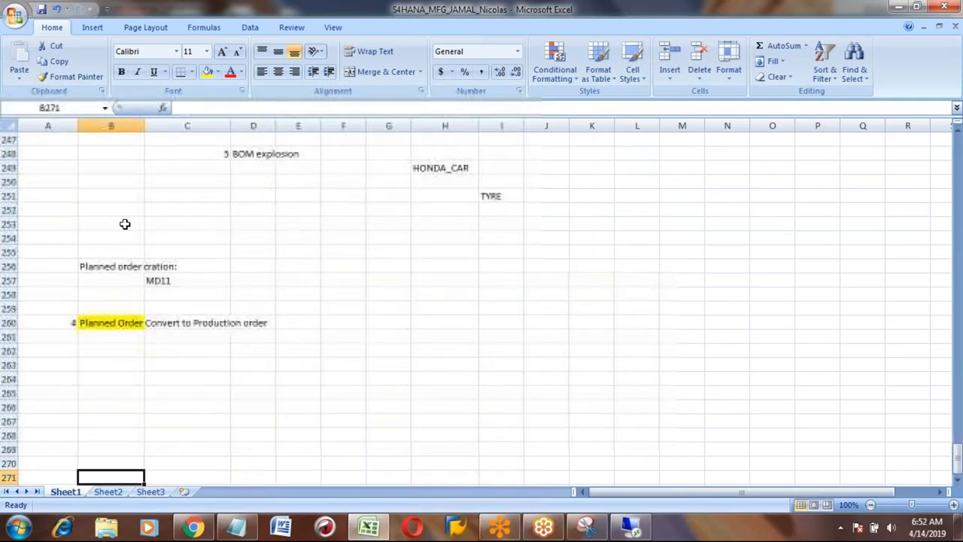
Add item 1, "Stock requirement list", in B262 and C262 beneath the conversion heading
{"action": "left_click", "coordinate": [106, 322]}
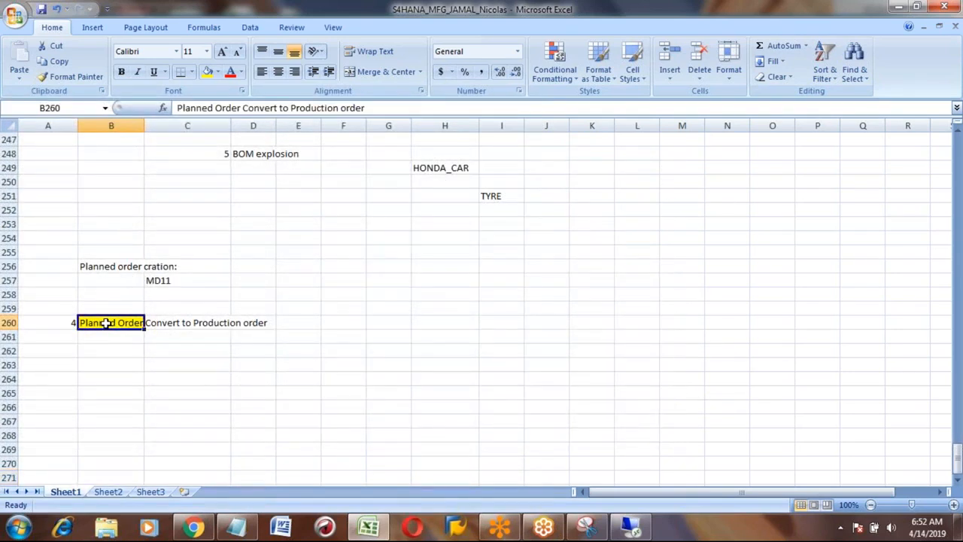
{"action": "key", "text": "Down"}
{"action": "key", "text": "Right"}
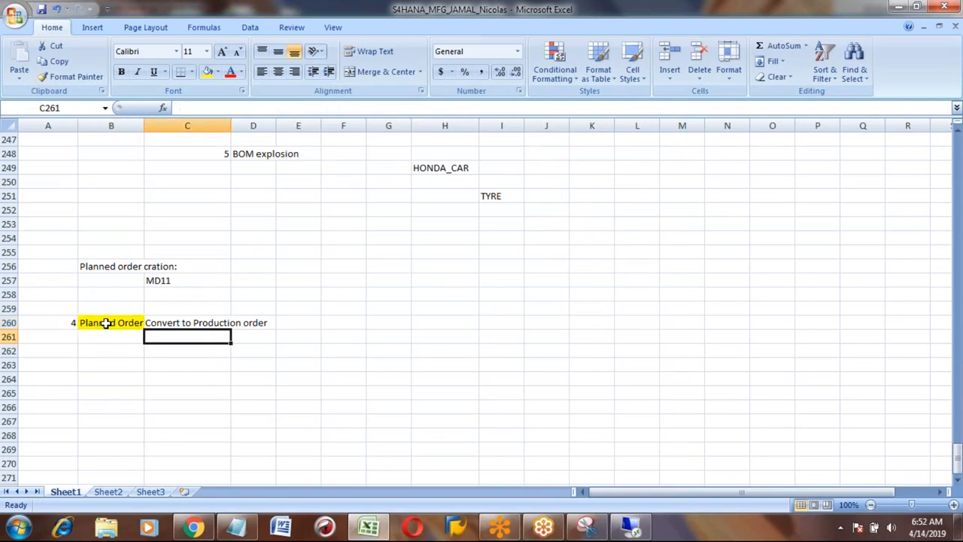
{"action": "key", "text": "Down"}
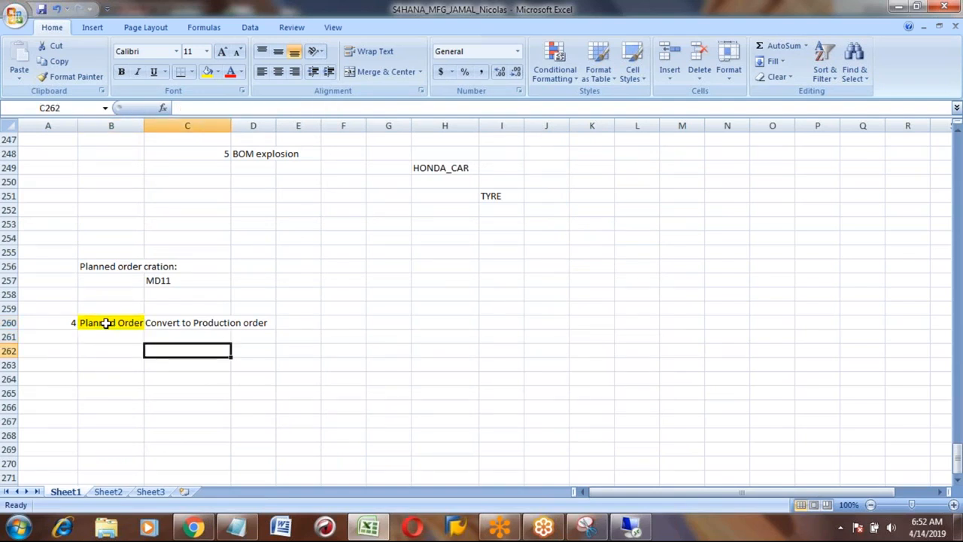
{"action": "key", "text": "Left"}
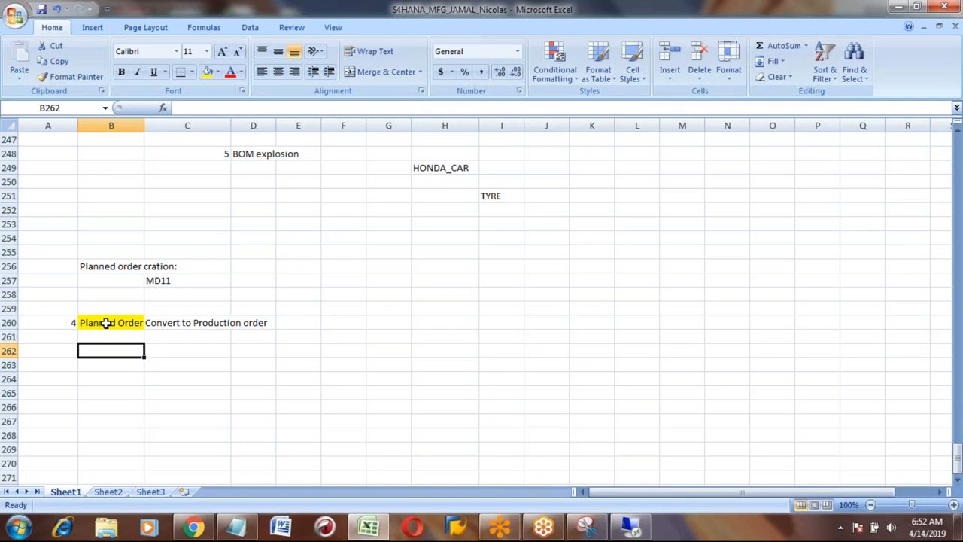
{"action": "type", "text": "1"}
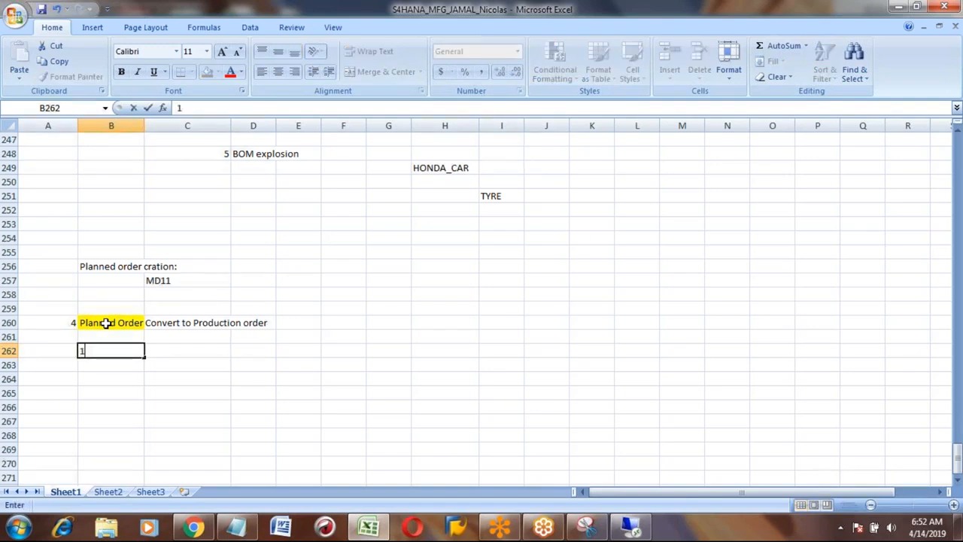
{"action": "key", "text": "Tab"}
{"action": "type", "text": "Stock requirement s"}
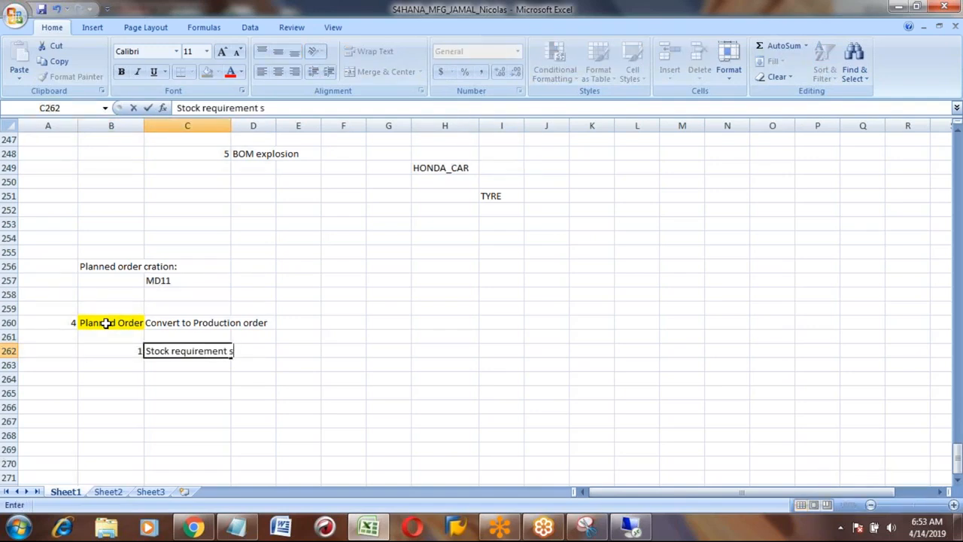
{"action": "key", "text": "BackSpace"}
{"action": "type", "text": "list"}
{"action": "key", "text": "Return"}
{"action": "key", "text": "Up"}
{"action": "key", "text": "Left"}
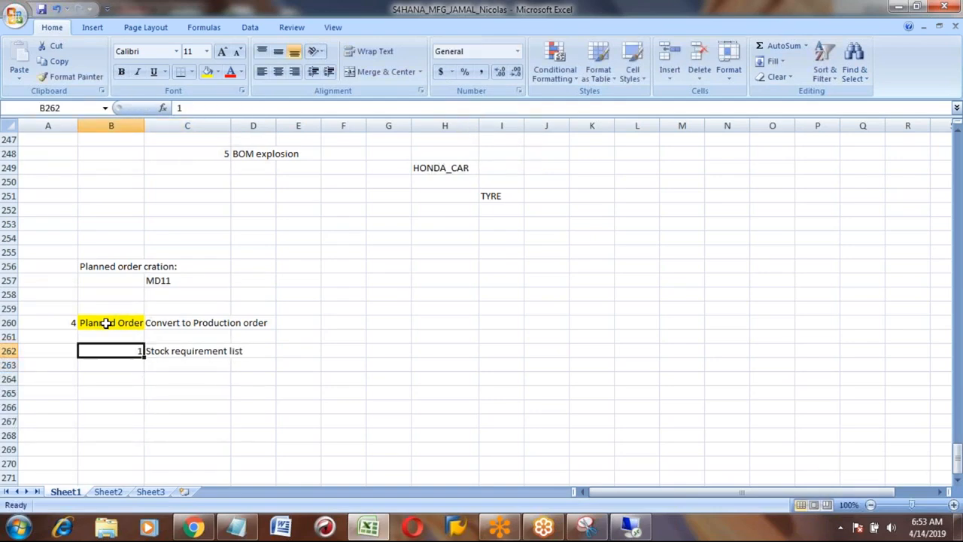
Enter the transaction code MD04 in E262 beside the Stock requirement list item
{"action": "left_click", "coordinate": [106, 323]}
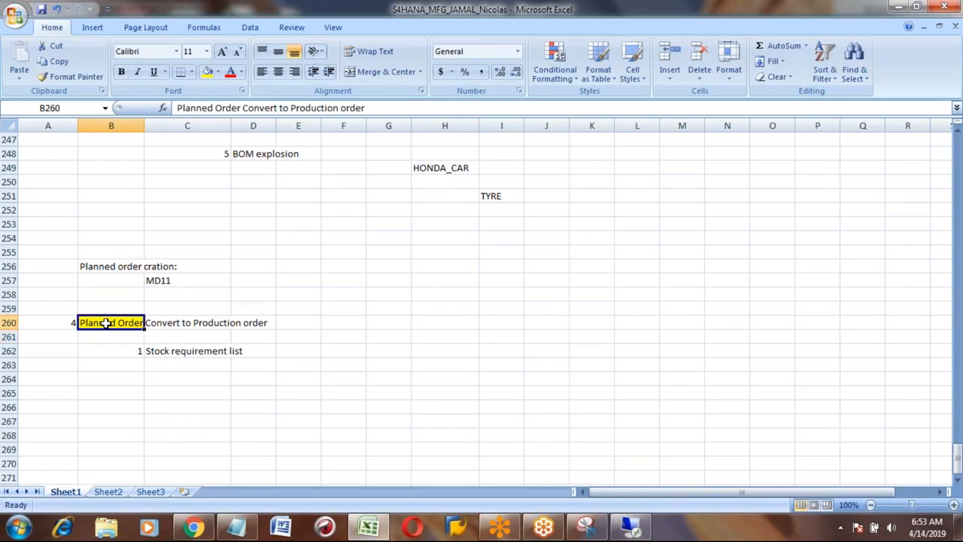
{"action": "key", "text": "Down"}
{"action": "key", "text": "Down"}
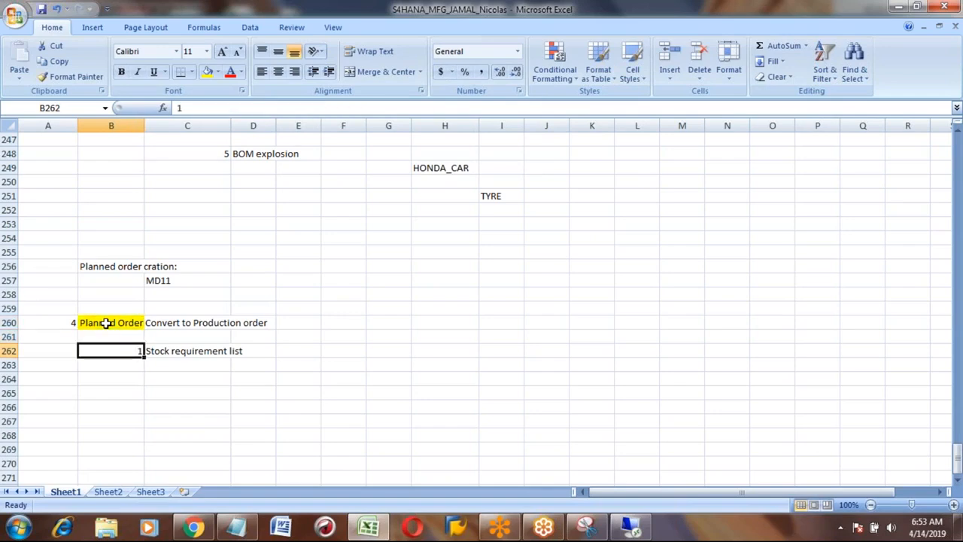
{"action": "key", "text": "Down"}
{"action": "key", "text": "Right"}
{"action": "key", "text": "Right"}
{"action": "key", "text": "Right"}
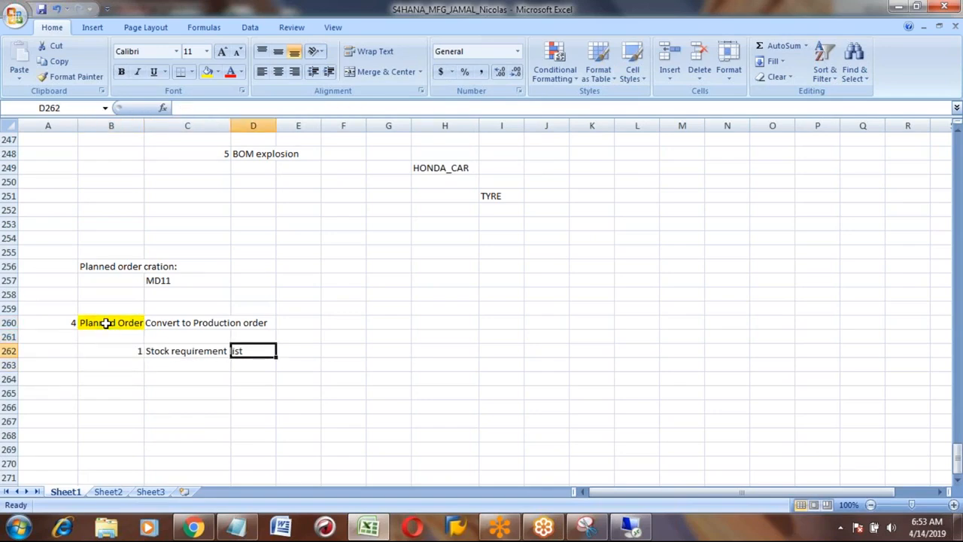
{"action": "type", "text": "MD04"}
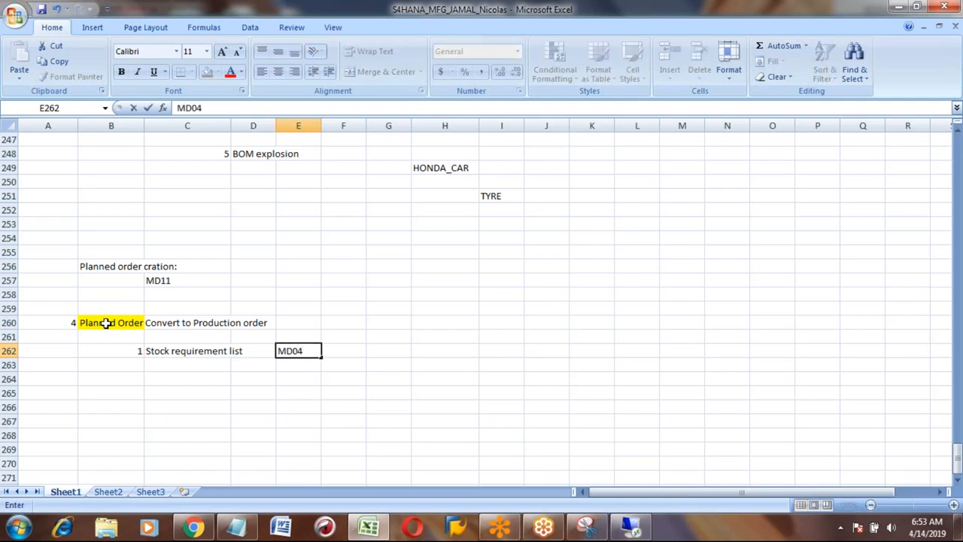
{"action": "key", "text": "Return"}
Number the next list item 2 in B263 and select E263 in the transaction code column
{"action": "key", "text": "Left"}
{"action": "key", "text": "Left"}
{"action": "key", "text": "Left"}
{"action": "type", "text": "2"}
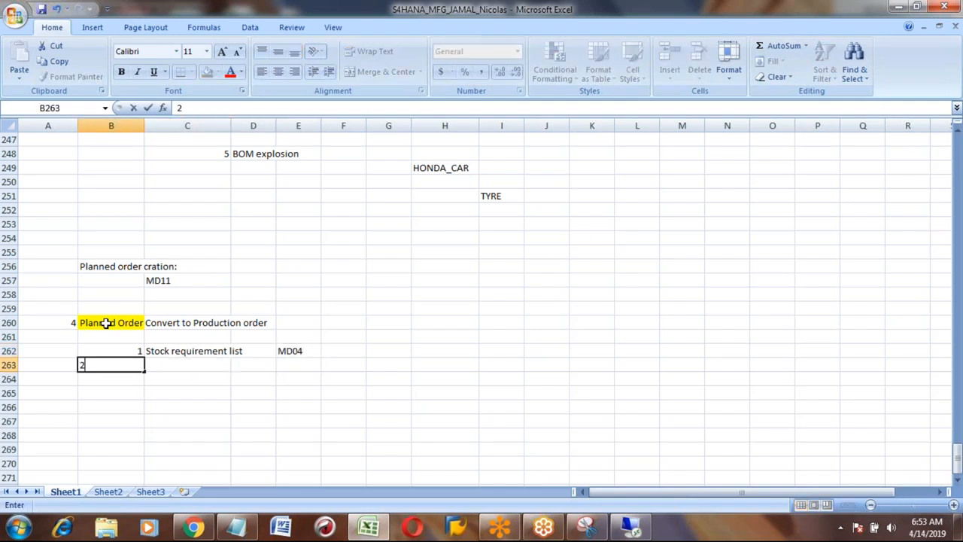
{"action": "key", "text": "Right"}
{"action": "key", "text": "Right"}
{"action": "key", "text": "Right"}
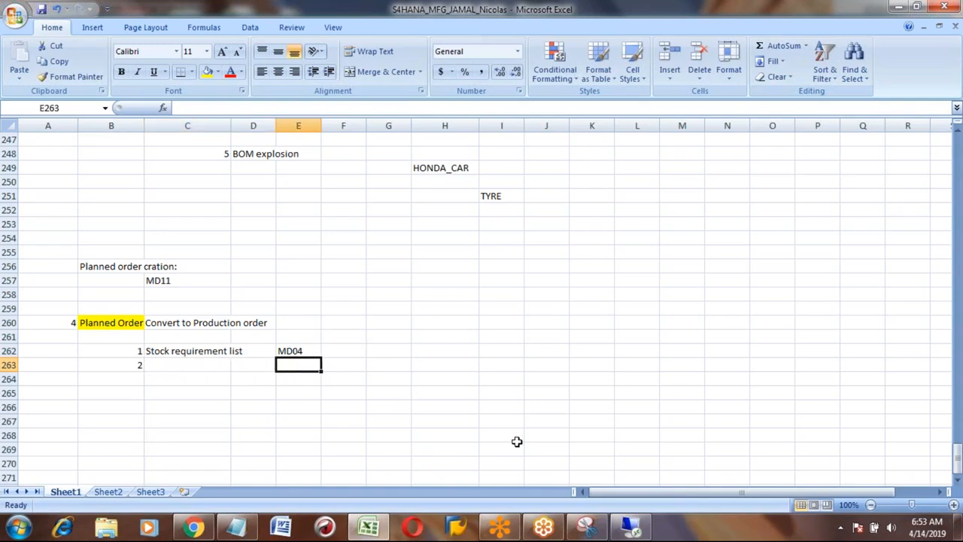
Switch to the SAP session, leave MRP Live, and expand the Logistics, Production, MRP and Planned Order folders in SAP Easy Access
{"action": "left_click", "coordinate": [634, 528]}
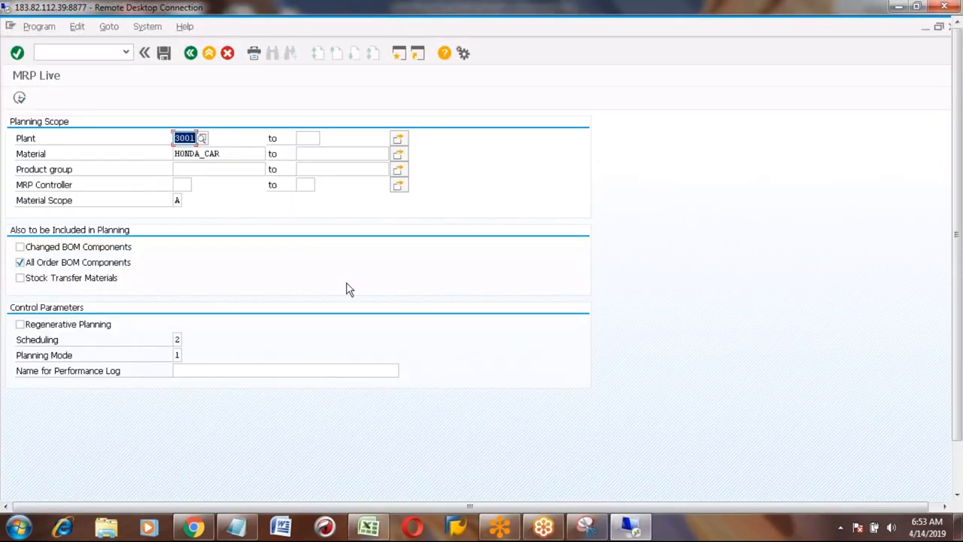
{"action": "left_click", "coordinate": [191, 53]}
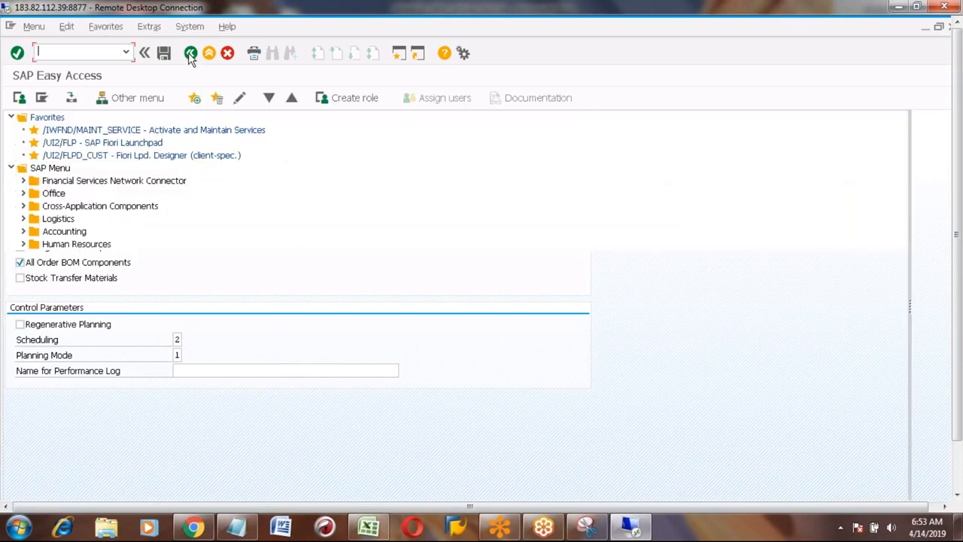
{"action": "left_click", "coordinate": [24, 218]}
{"action": "left_click", "coordinate": [58, 219]}
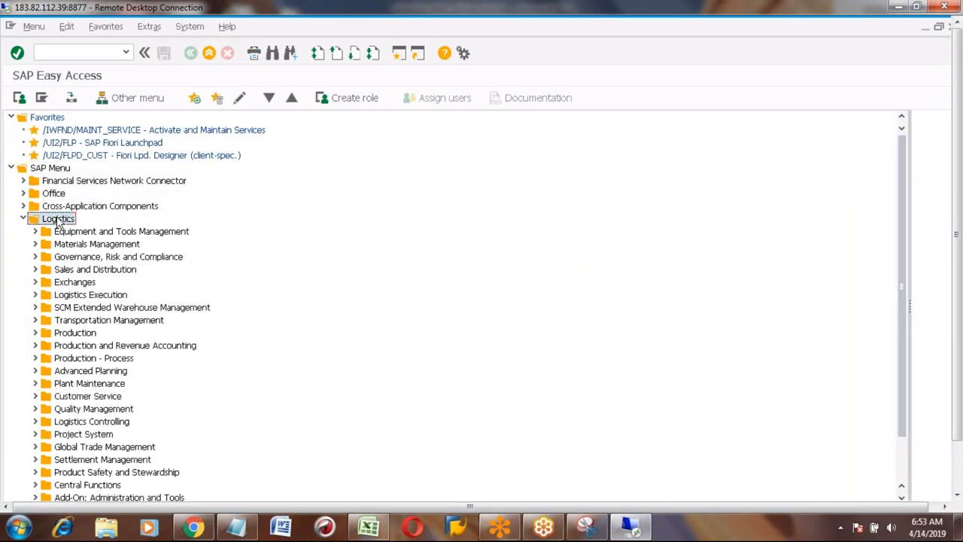
{"action": "left_click", "coordinate": [66, 336]}
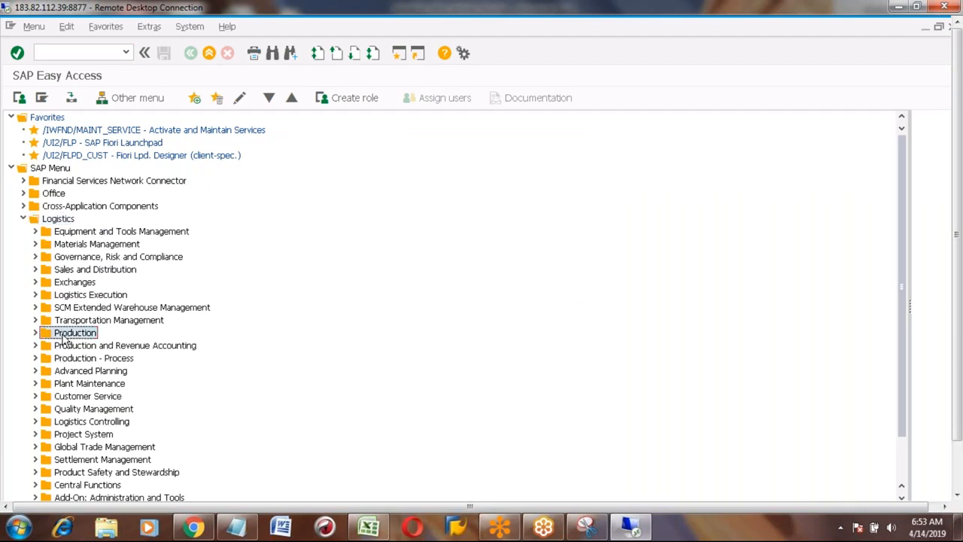
{"action": "left_click", "coordinate": [36, 334]}
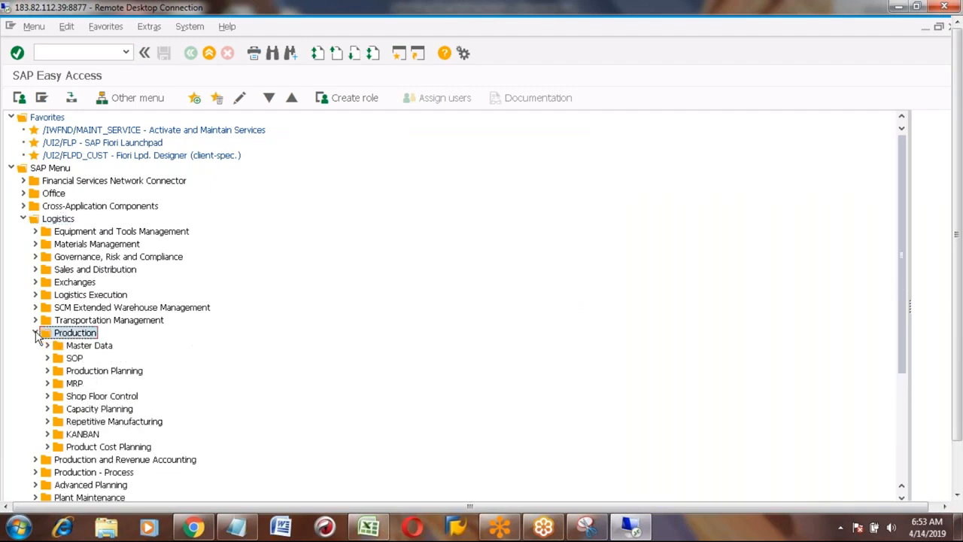
{"action": "left_click", "coordinate": [75, 385]}
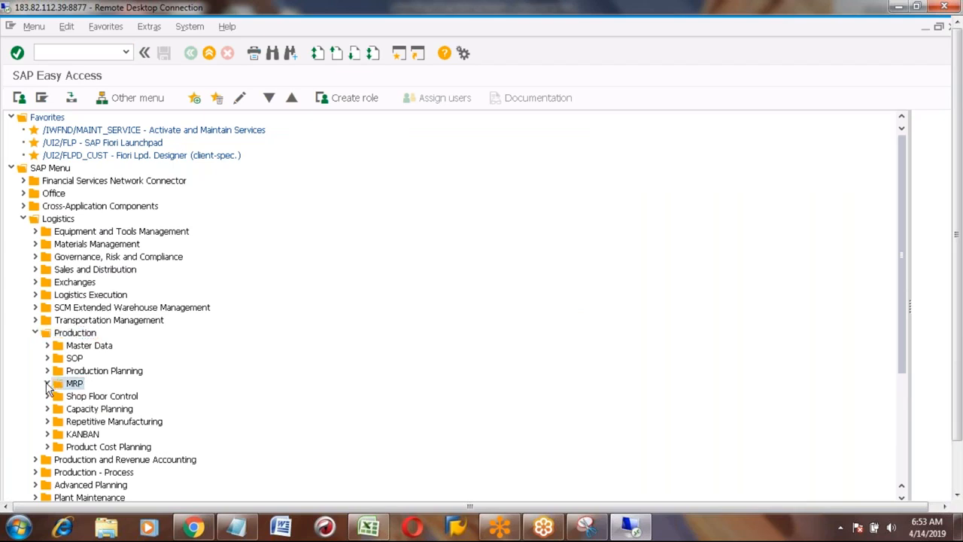
{"action": "left_click", "coordinate": [47, 384]}
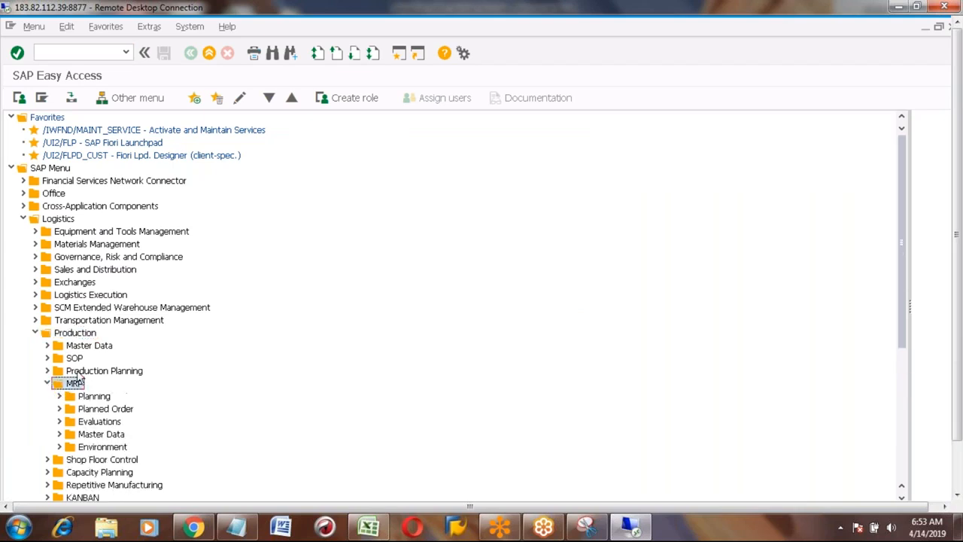
{"action": "left_click", "coordinate": [59, 409]}
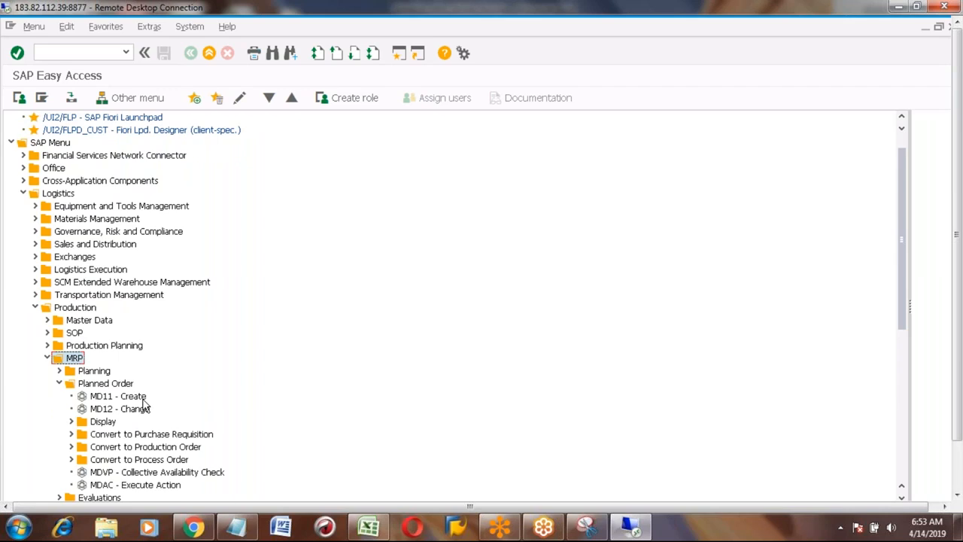
Expand the Convert to Production Order folder and select the CO40 - Individual Conversion entry
{"action": "left_click", "coordinate": [105, 436]}
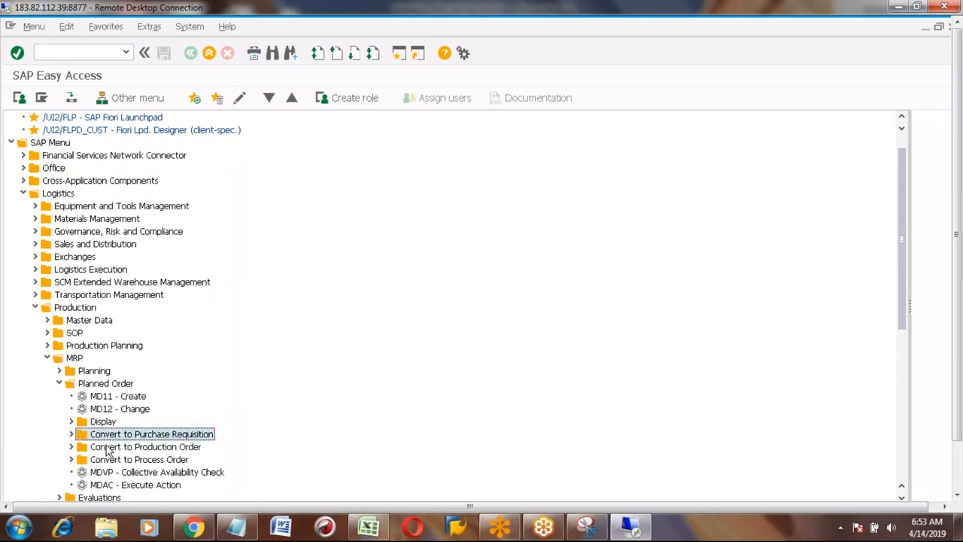
{"action": "left_click", "coordinate": [107, 447]}
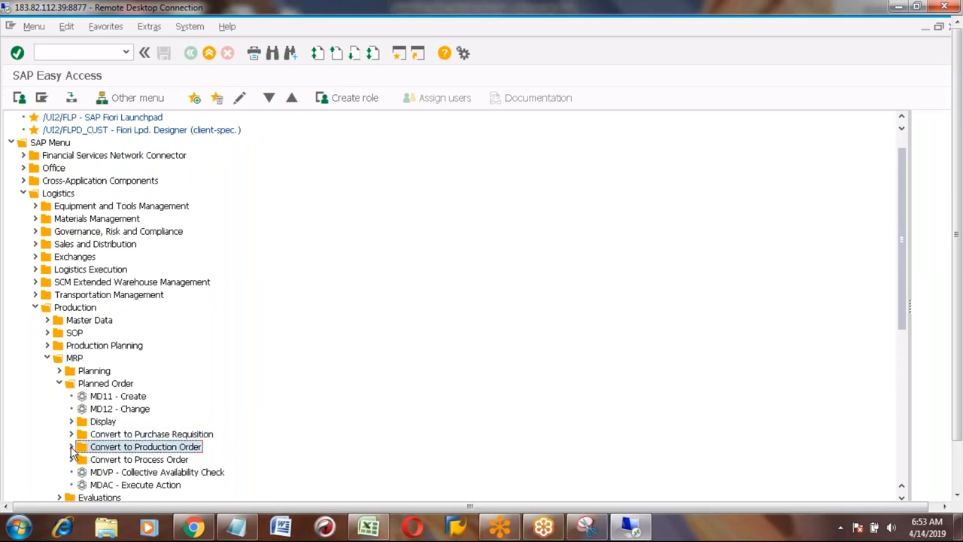
{"action": "left_click", "coordinate": [71, 447]}
{"action": "left_click", "coordinate": [148, 460]}
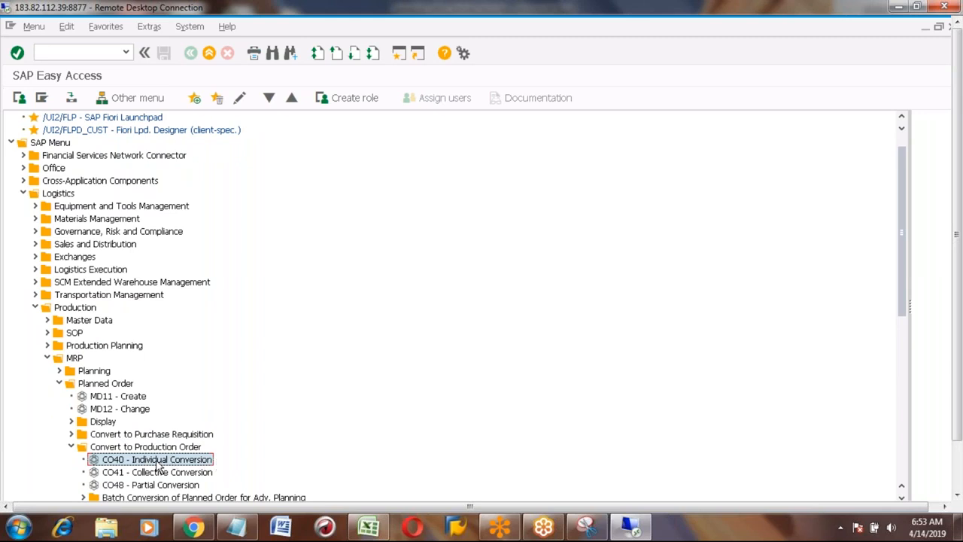
{"action": "left_click", "coordinate": [158, 474]}
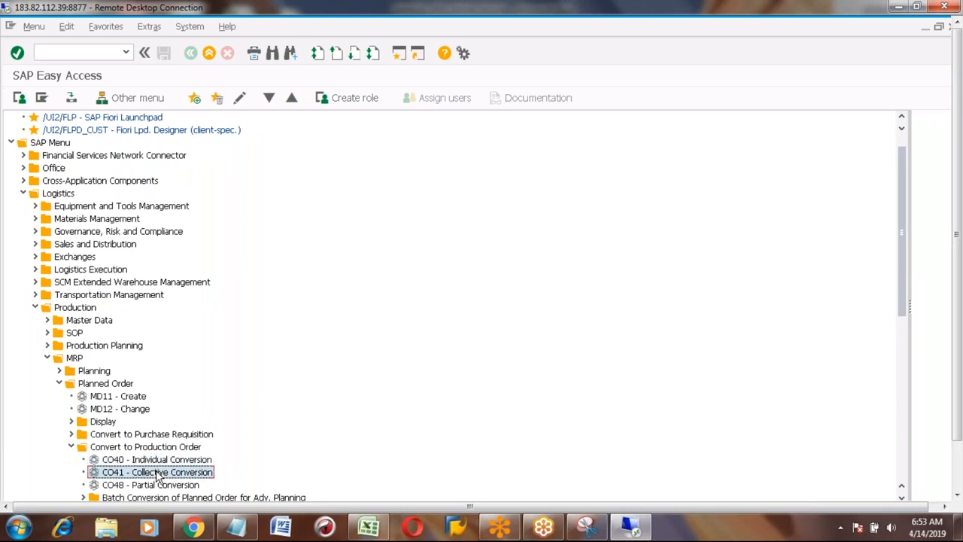
{"action": "left_click", "coordinate": [155, 461]}
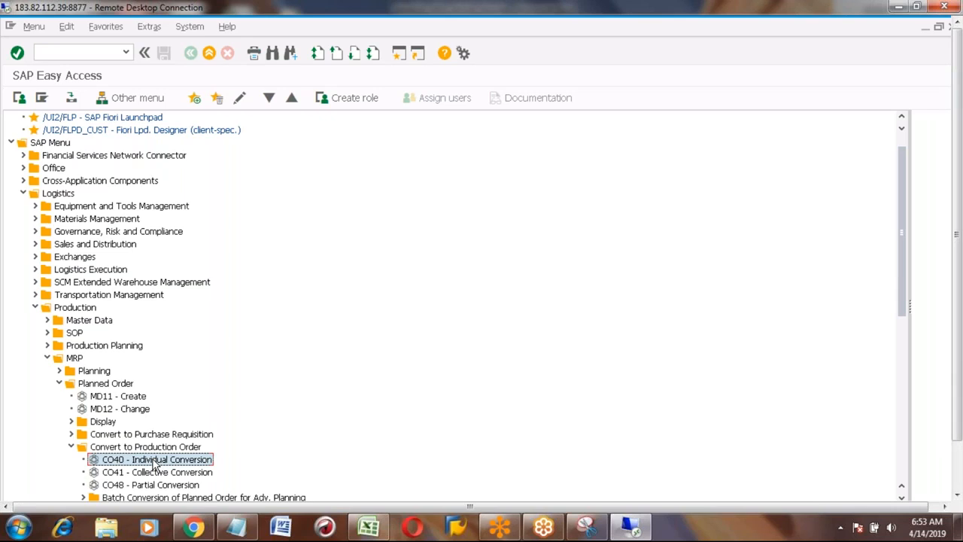
Switch to the Excel workbook and enter "CO40 - Individual Conversion" in C263 with the transaction code CO40 in E263
{"action": "key", "text": "alt+Tab"}
{"action": "left_click", "coordinate": [172, 365]}
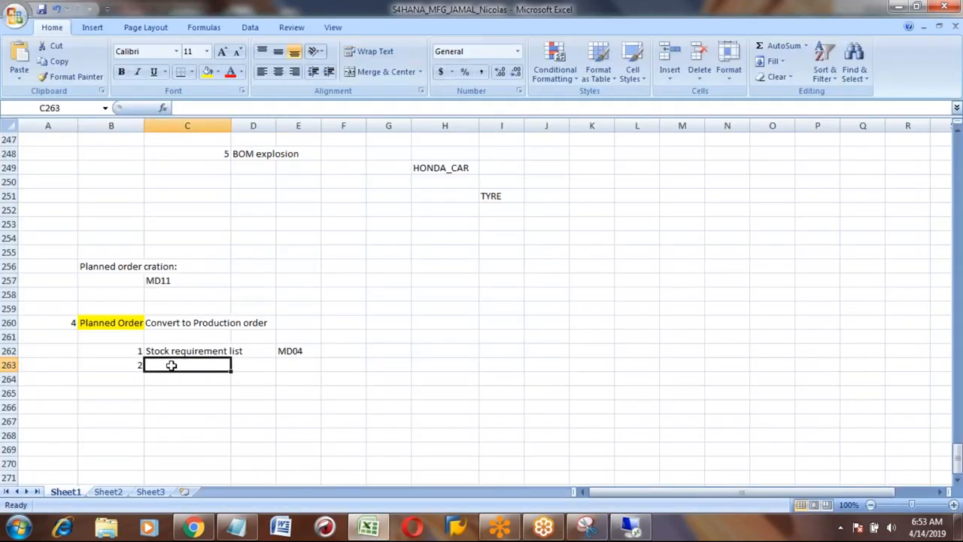
{"action": "type", "text": "CO40 - Individual Conversion"}
{"action": "left_click", "coordinate": [292, 365]}
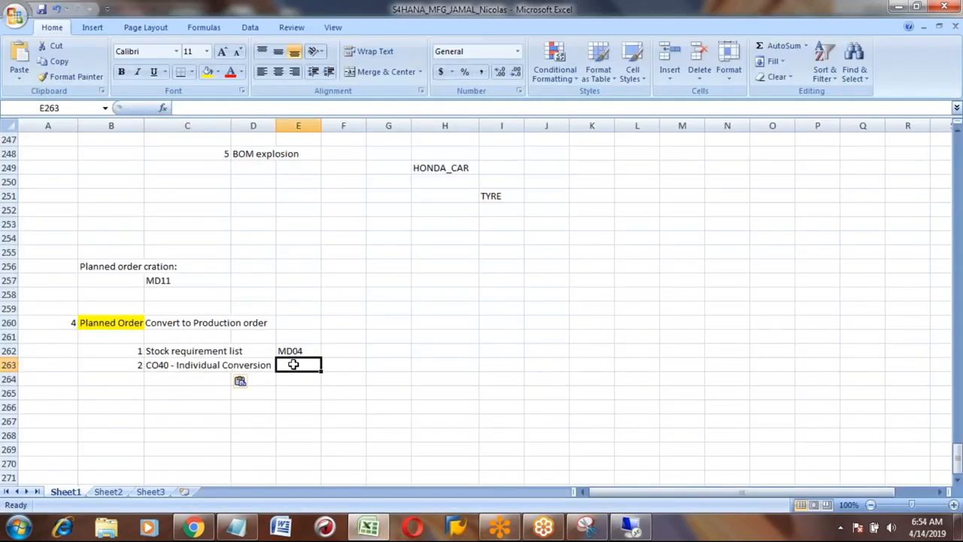
{"action": "type", "text": "CO40"}
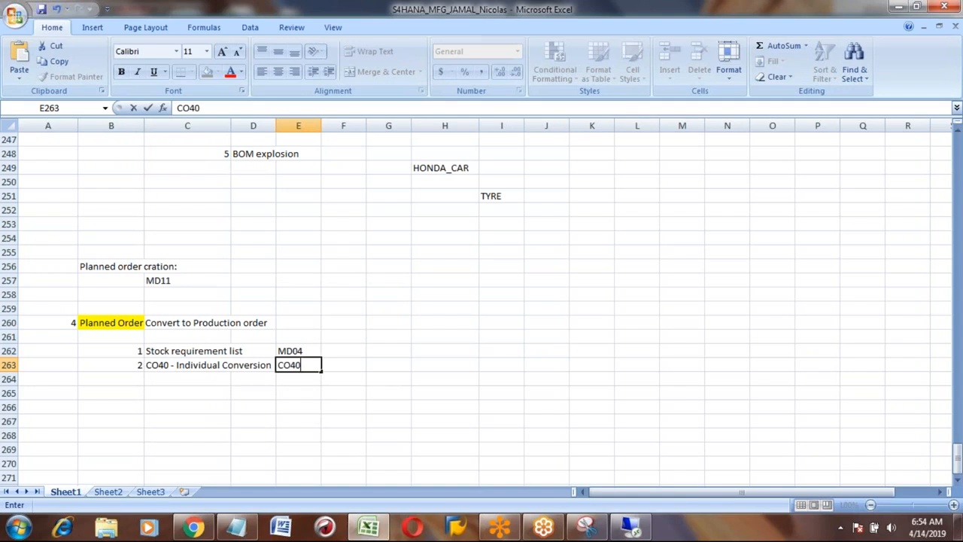
{"action": "key", "text": "Return"}
Add list item 3, "Collective conversion", in B264 and C264 beneath the individual conversion row
{"action": "key", "text": "Left"}
{"action": "key", "text": "Left"}
{"action": "key", "text": "Left"}
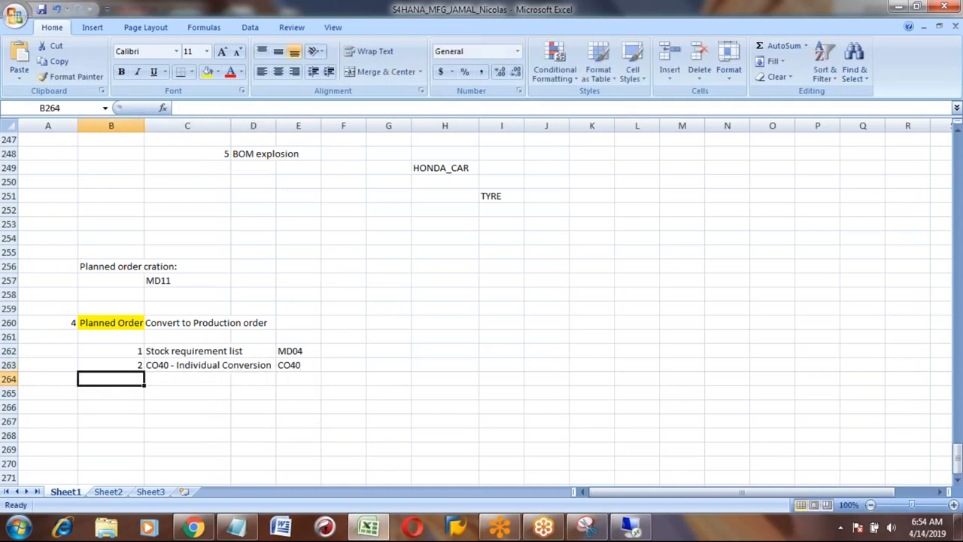
{"action": "type", "text": "3"}
{"action": "key", "text": "Tab"}
{"action": "type", "text": "c"}
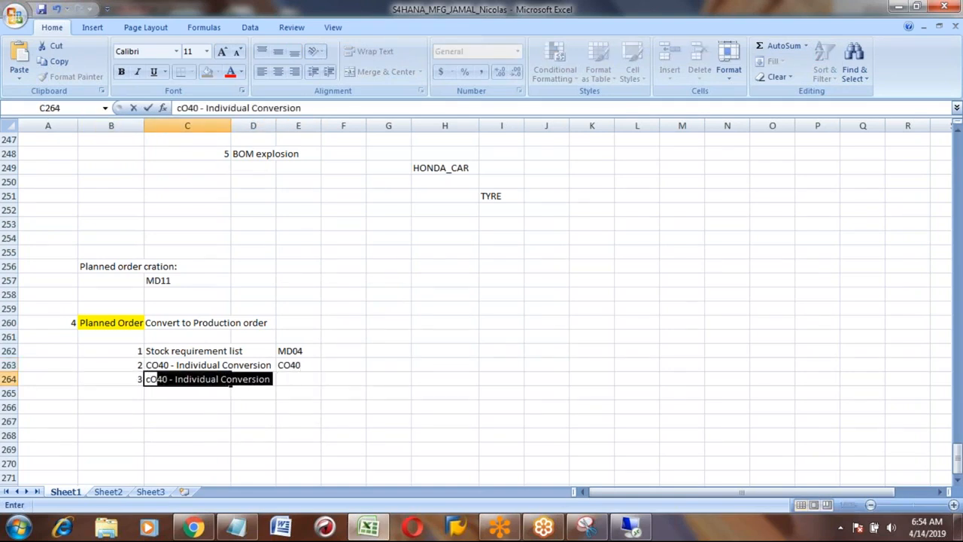
{"action": "key", "text": "BackSpace"}
{"action": "key", "text": "BackSpace"}
{"action": "type", "text": "Collect"}
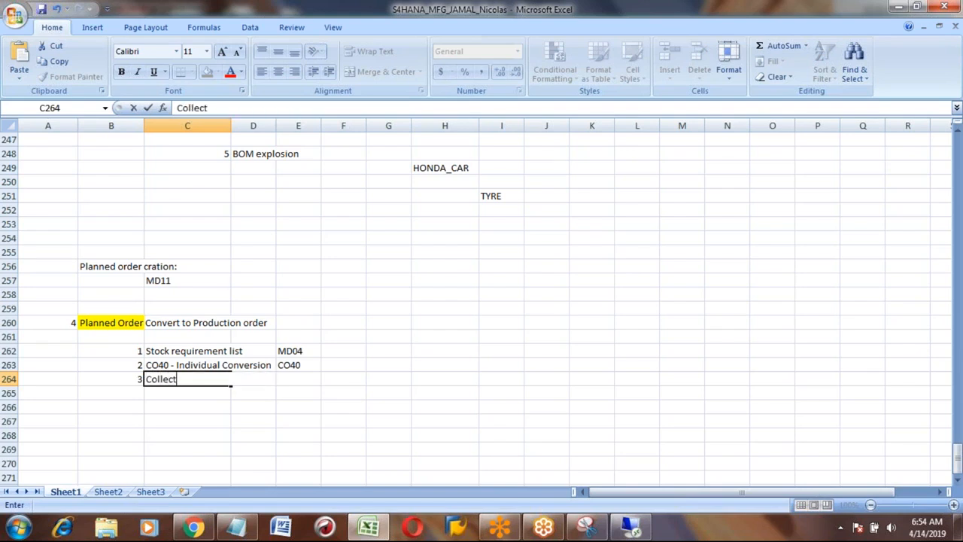
{"action": "type", "text": "ive conversion"}
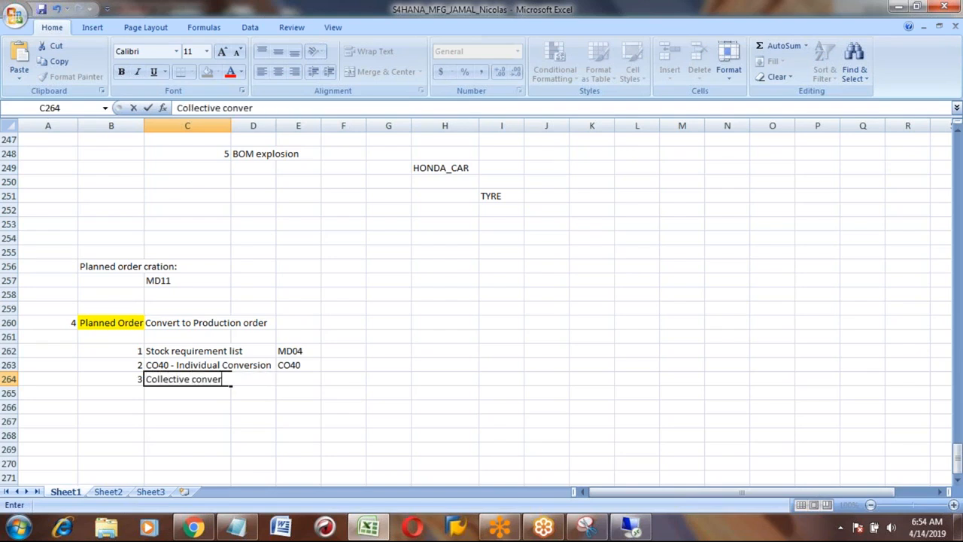
Enter the transaction code CO41 in E264 for the Collective conversion item
{"action": "key", "text": "Tab"}
{"action": "key", "text": "Tab"}
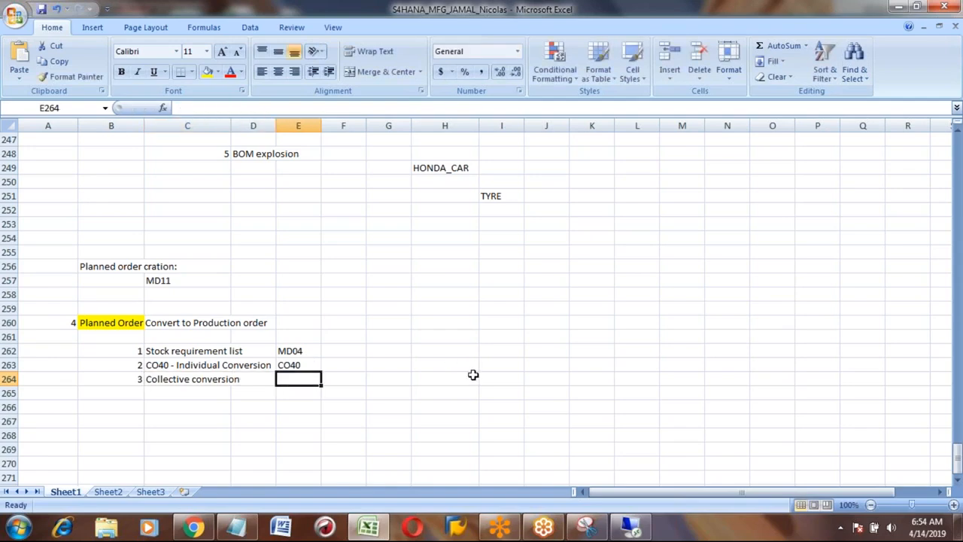
{"action": "type", "text": "CO41"}
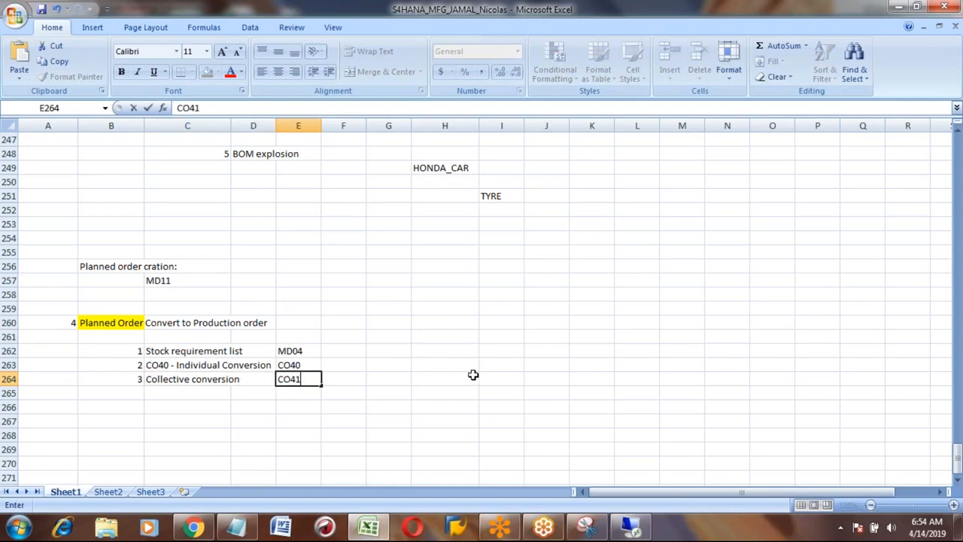
{"action": "key", "text": "Return"}
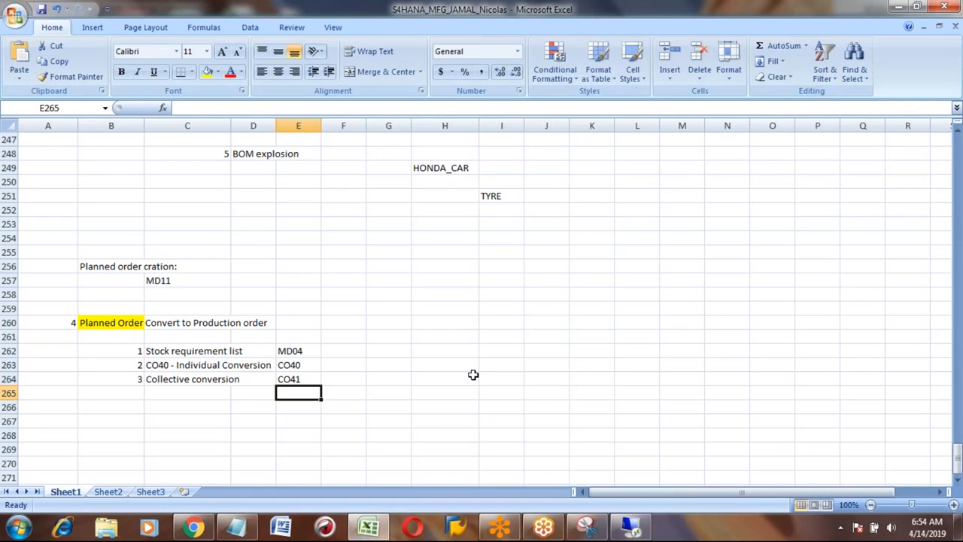
Review the three listed conversion methods and their transaction codes under the Planned Order heading
{"action": "key", "text": "alt+Tab"}
{"action": "key", "text": "alt+Tab"}
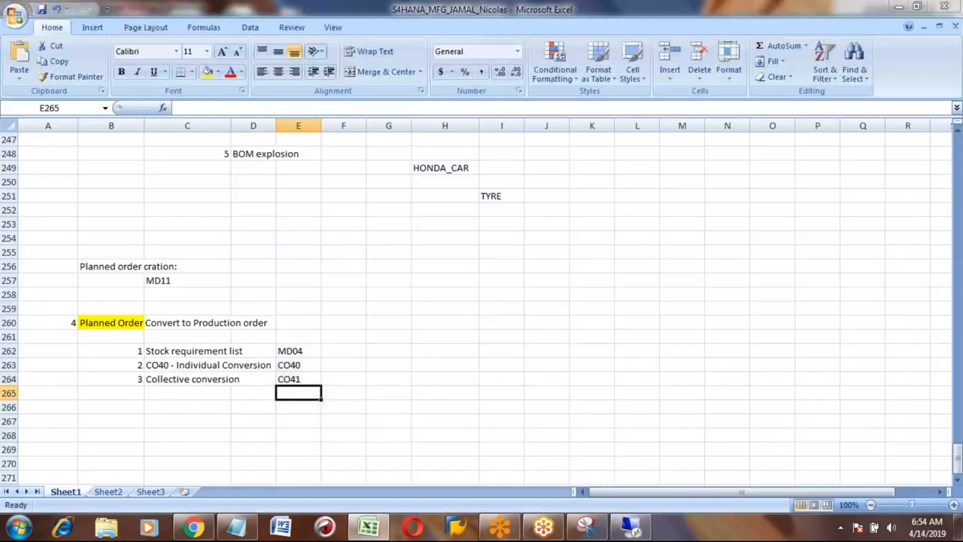
{"action": "key", "text": "Up"}
{"action": "key", "text": "Up"}
{"action": "key", "text": "Up"}
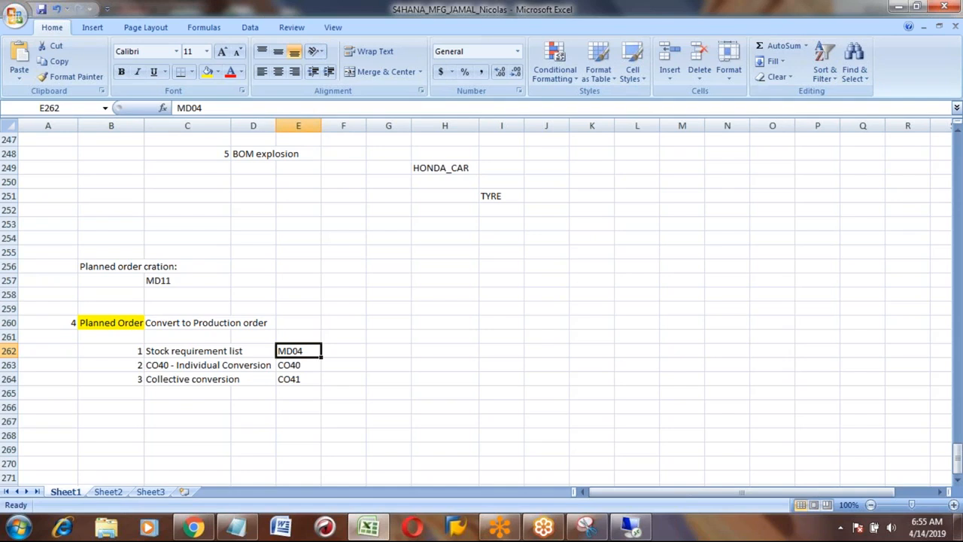
{"action": "left_click", "coordinate": [187, 352]}
{"action": "key", "text": "shift+Down"}
{"action": "key", "text": "shift+Down"}
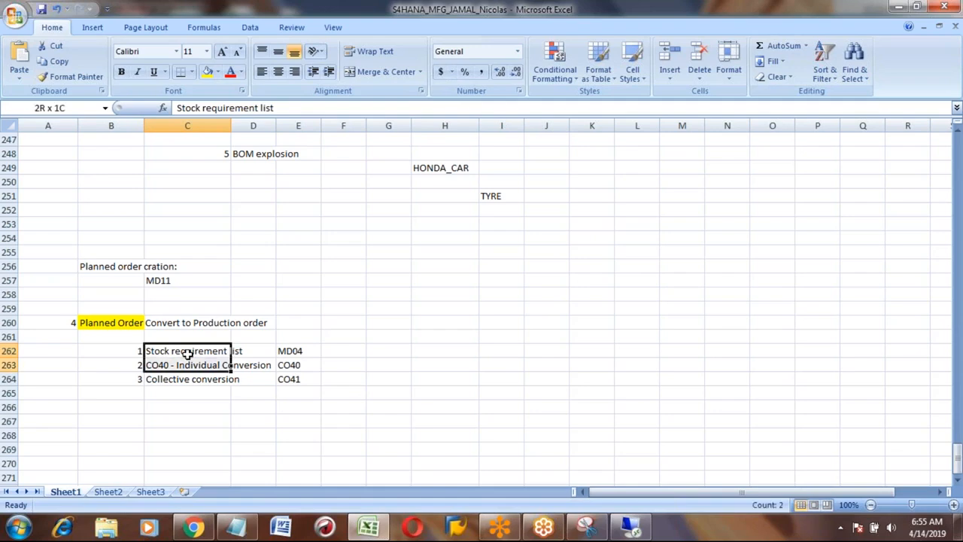
{"action": "left_click", "coordinate": [97, 321]}
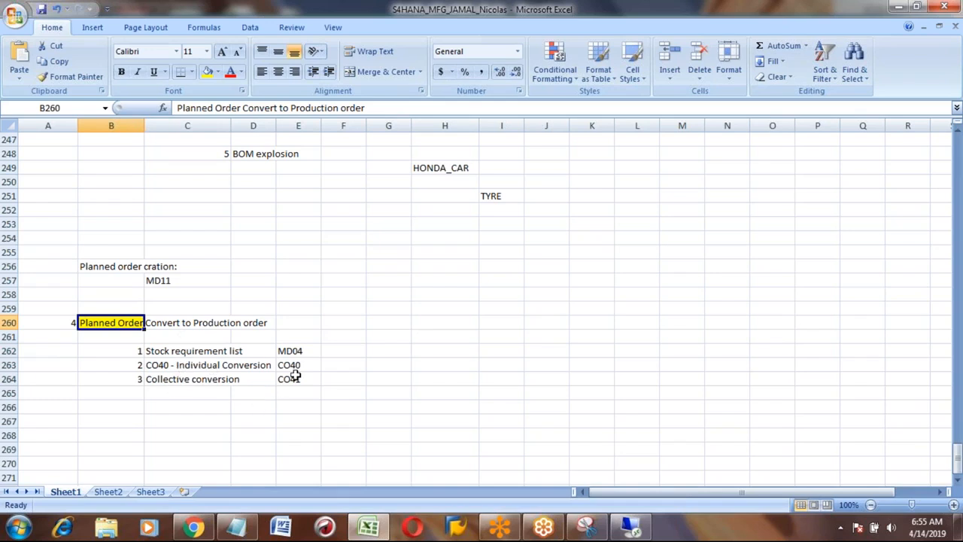
Switch to the SAP session and open transaction MD04
{"action": "left_click", "coordinate": [633, 528]}
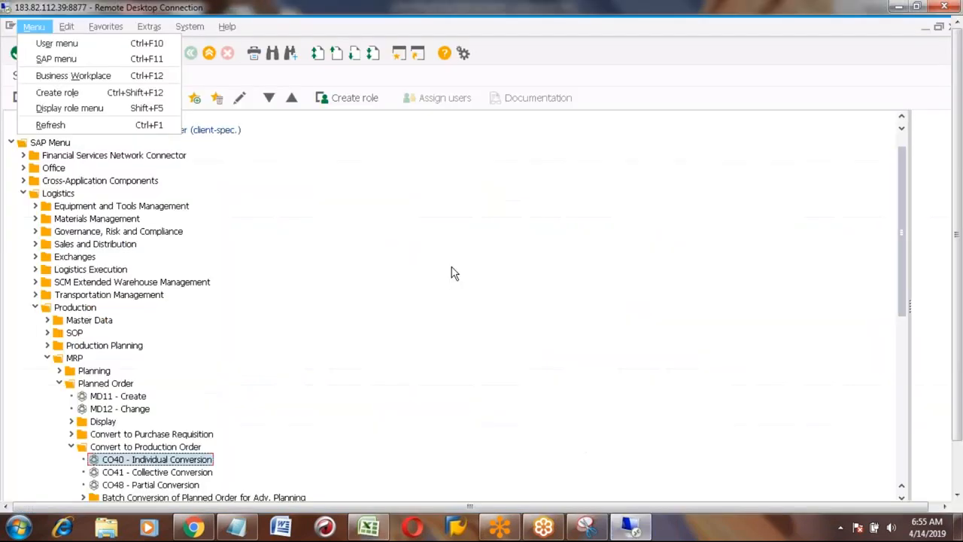
{"action": "left_click", "coordinate": [81, 53]}
{"action": "type", "text": "MD04"}
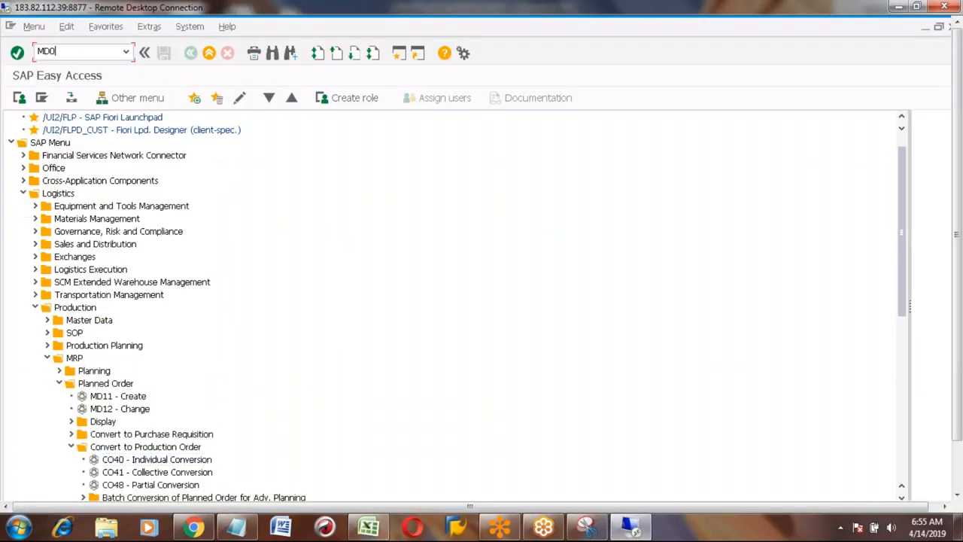
{"action": "key", "text": "Return"}
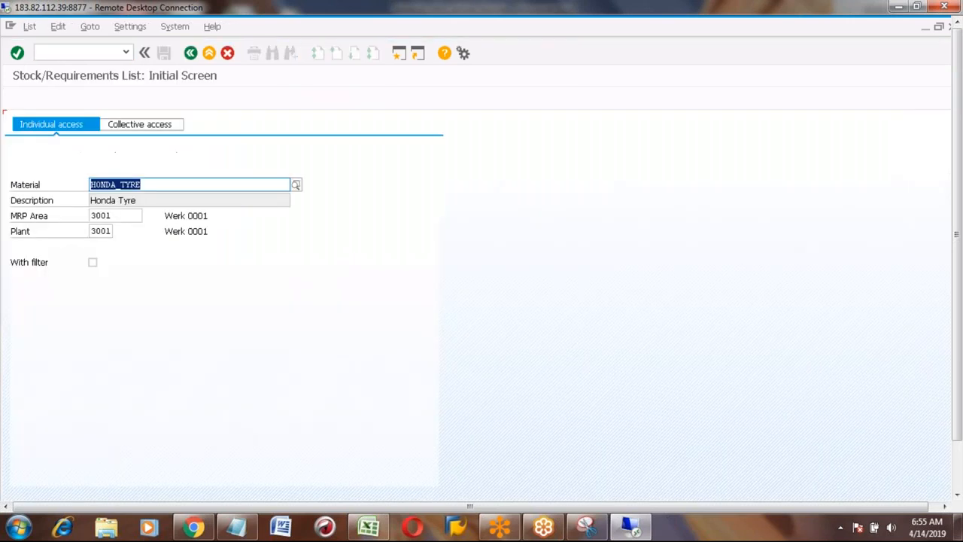
Change the material to HONDA_CAR and display its stock/requirements list for plant 3001
{"action": "left_click", "coordinate": [159, 187]}
{"action": "key", "text": "BackSpace"}
{"action": "key", "text": "BackSpace"}
{"action": "key", "text": "BackSpace"}
{"action": "key", "text": "BackSpace"}
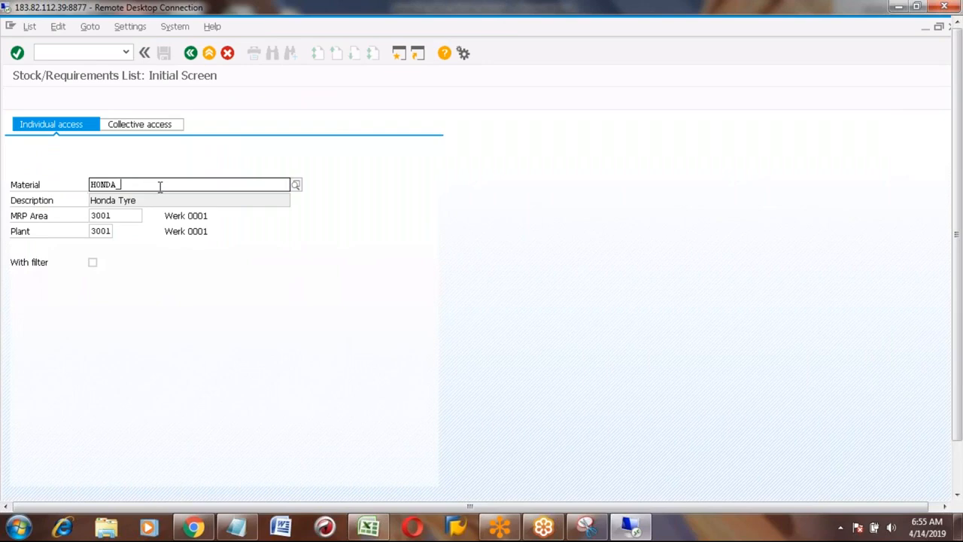
{"action": "type", "text": "CAR"}
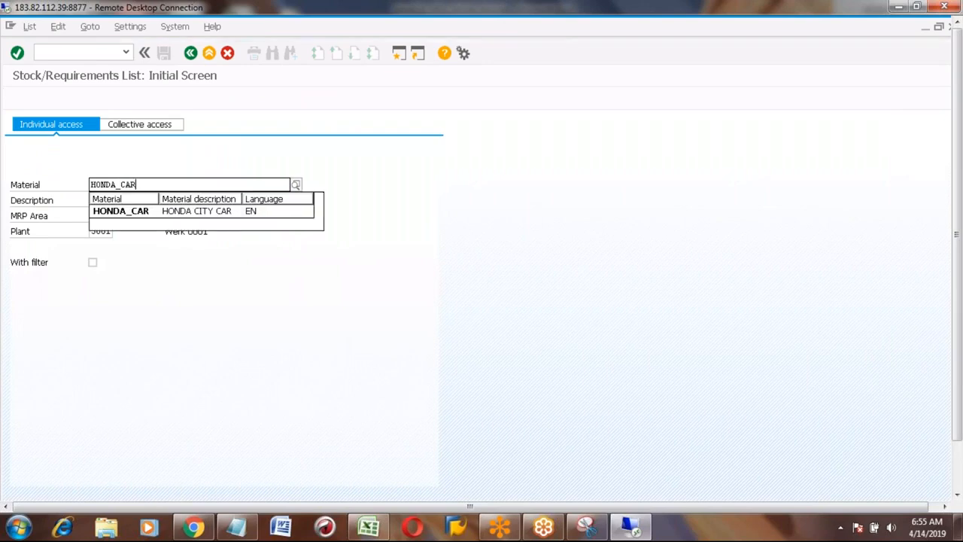
{"action": "key", "text": "Return"}
{"action": "key", "text": "Return"}
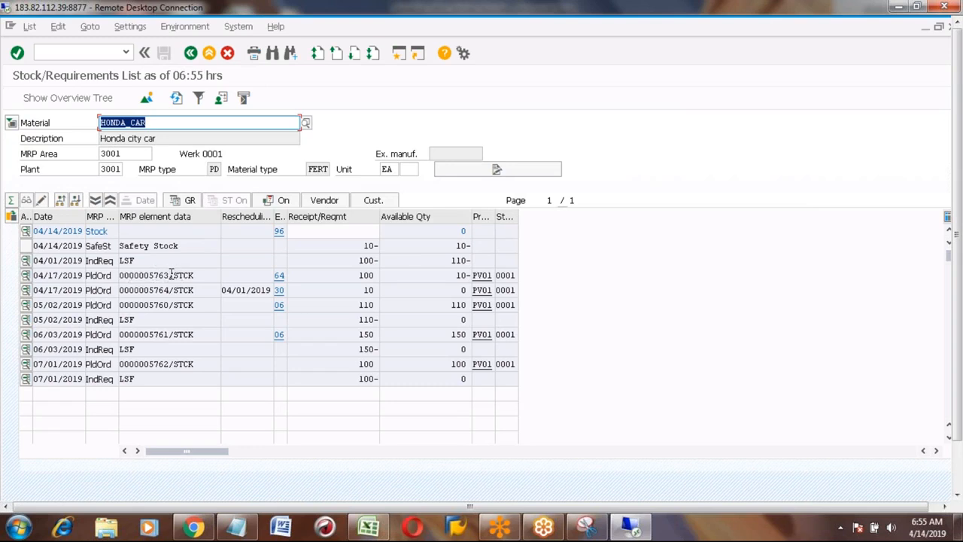
Open the additional MRP element data for the 04/17/2019 planned order with quantity 100
{"action": "left_click", "coordinate": [172, 275]}
{"action": "key", "text": "shift+Left"}
{"action": "key", "text": "shift+Left"}
{"action": "key", "text": "shift+Left"}
{"action": "key", "text": "shift+Left"}
{"action": "key", "text": "shift+Left"}
{"action": "key", "text": "shift+Left"}
{"action": "key", "text": "shift+Left"}
{"action": "key", "text": "shift+Left"}
{"action": "key", "text": "shift+Left"}
{"action": "key", "text": "shift+Left"}
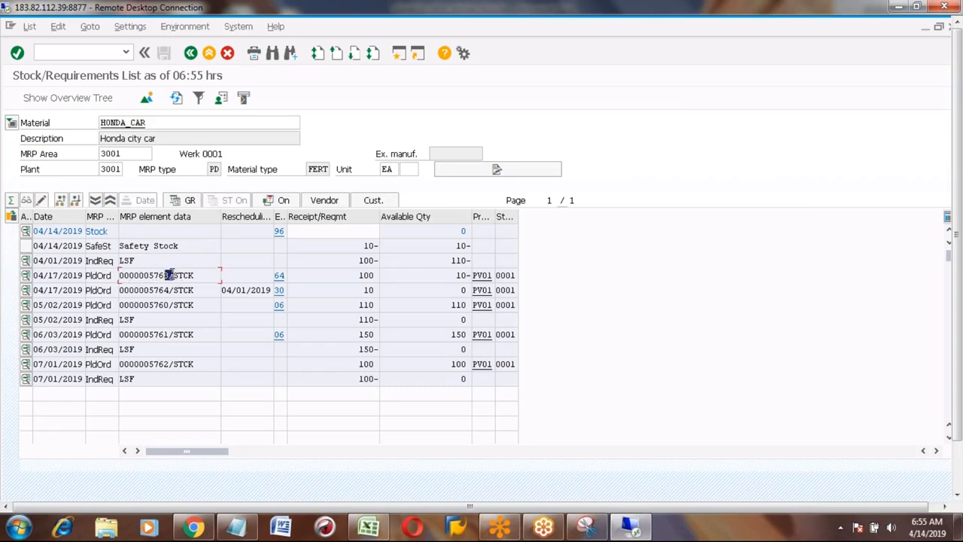
{"action": "left_click", "coordinate": [360, 275]}
{"action": "left_click", "coordinate": [25, 276]}
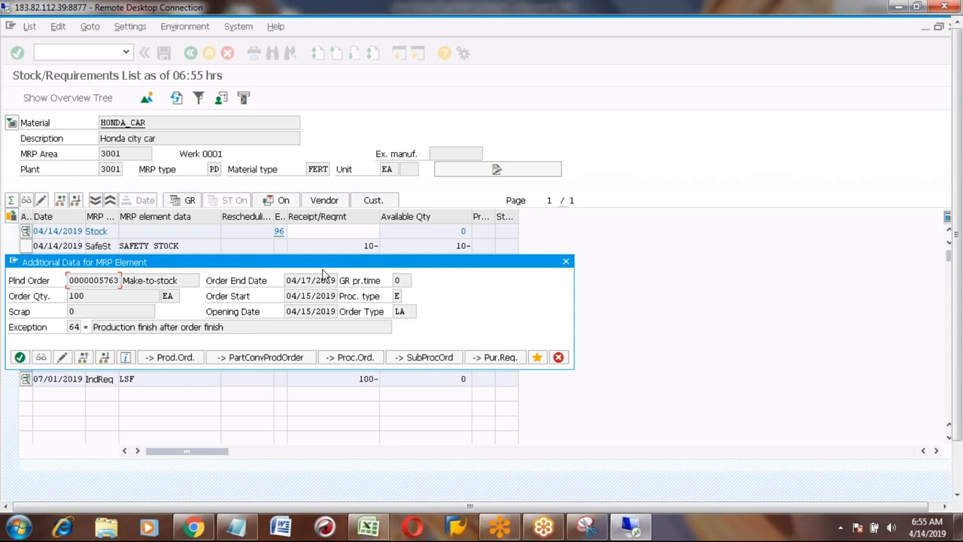
{"action": "left_click", "coordinate": [185, 361]}
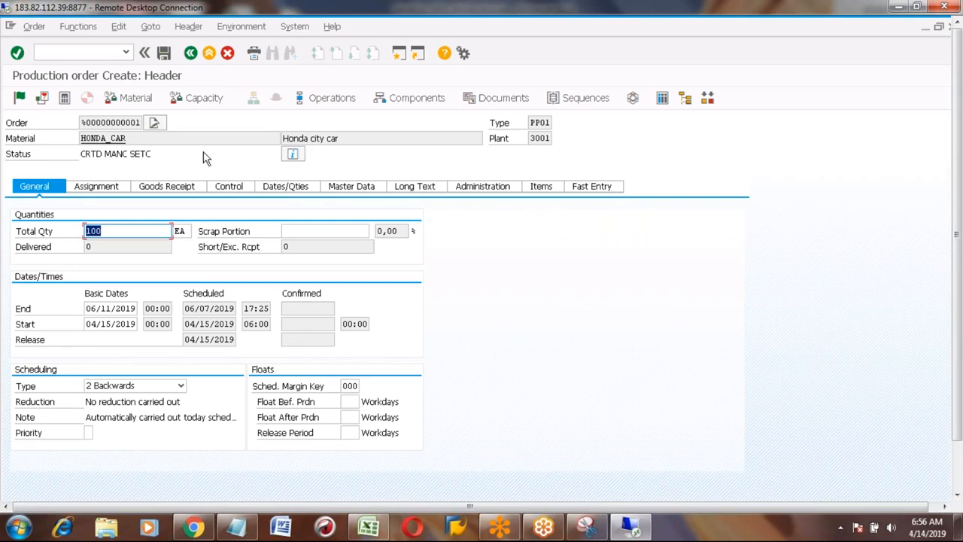
{"action": "left_click", "coordinate": [191, 54]}
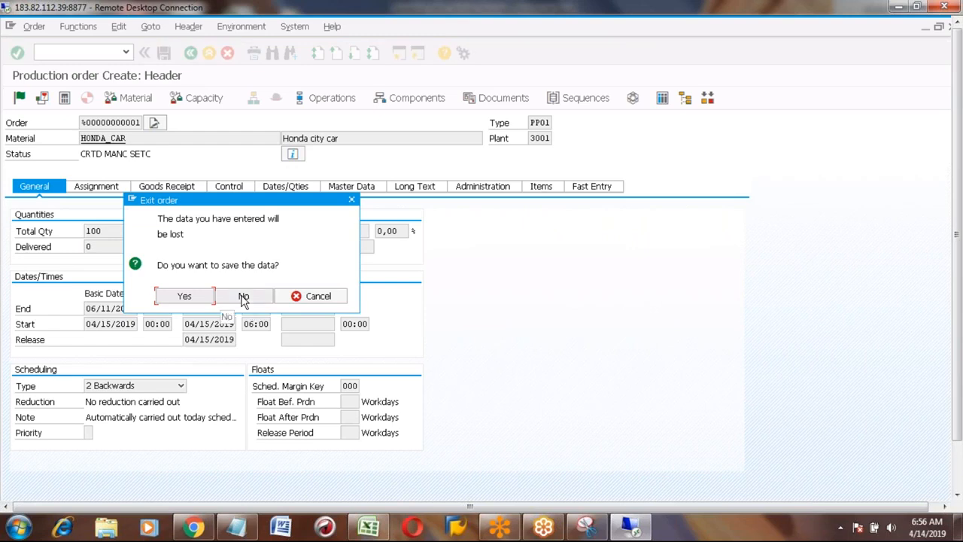
{"action": "left_click", "coordinate": [244, 297]}
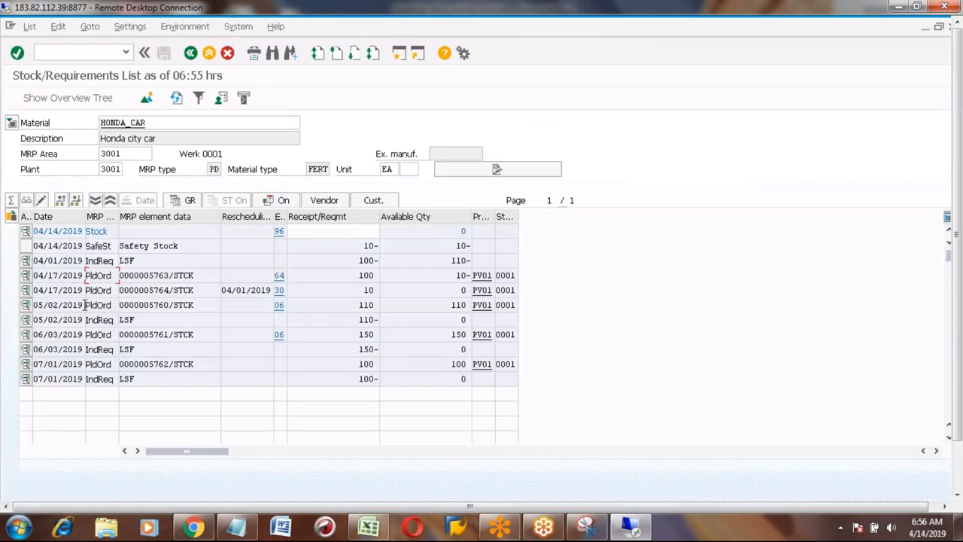
Convert the 04/17/2019 planned order for 100 EA fully into a production order and save it despite the costing error
{"action": "left_click", "coordinate": [26, 276]}
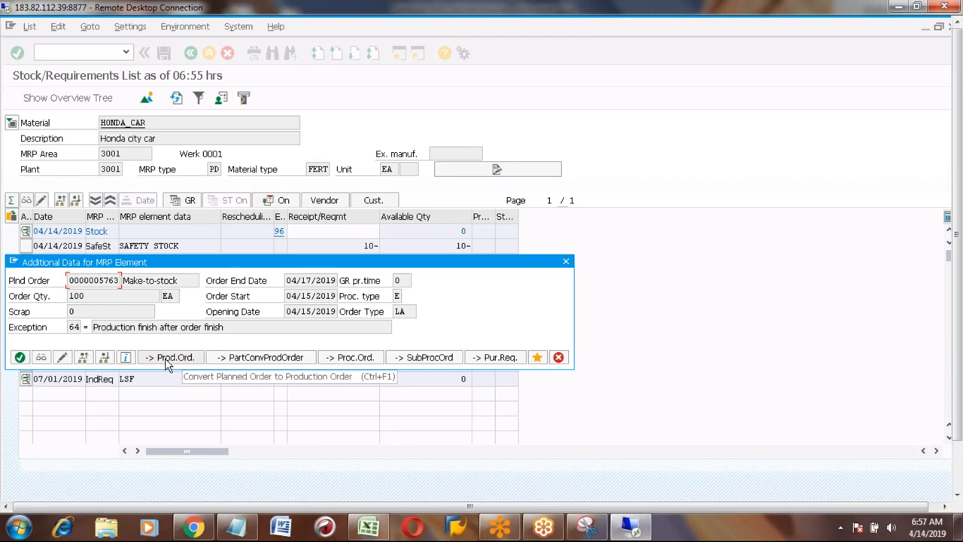
{"action": "left_click", "coordinate": [167, 358]}
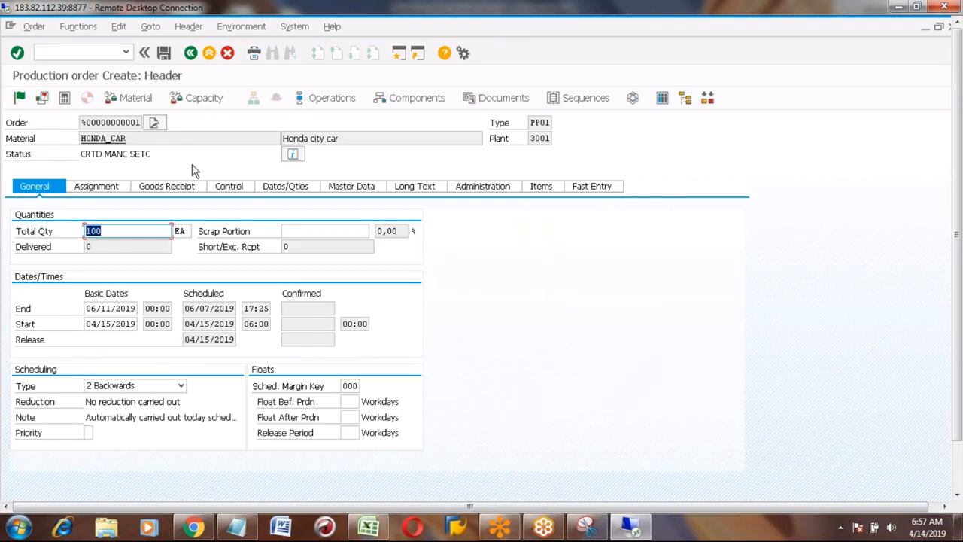
{"action": "left_click", "coordinate": [165, 56]}
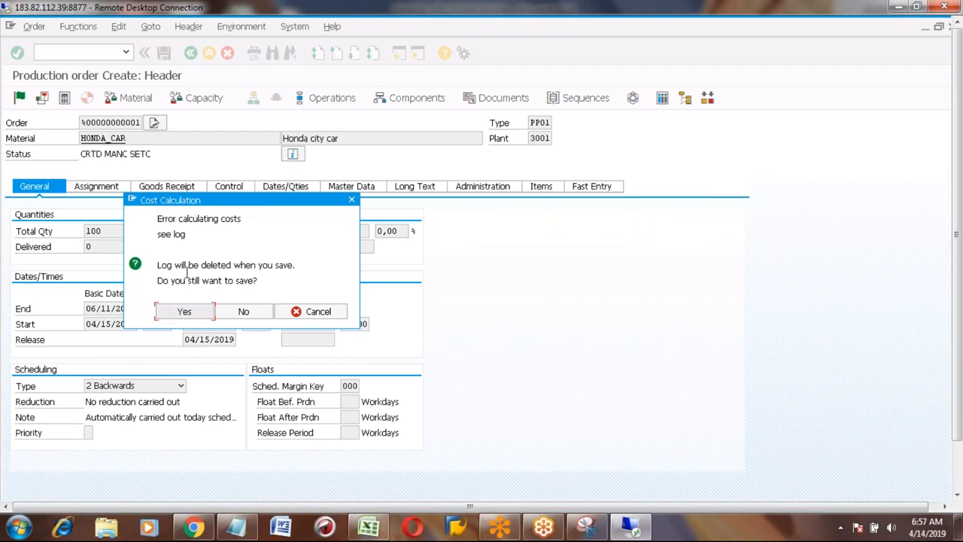
{"action": "left_click", "coordinate": [184, 313]}
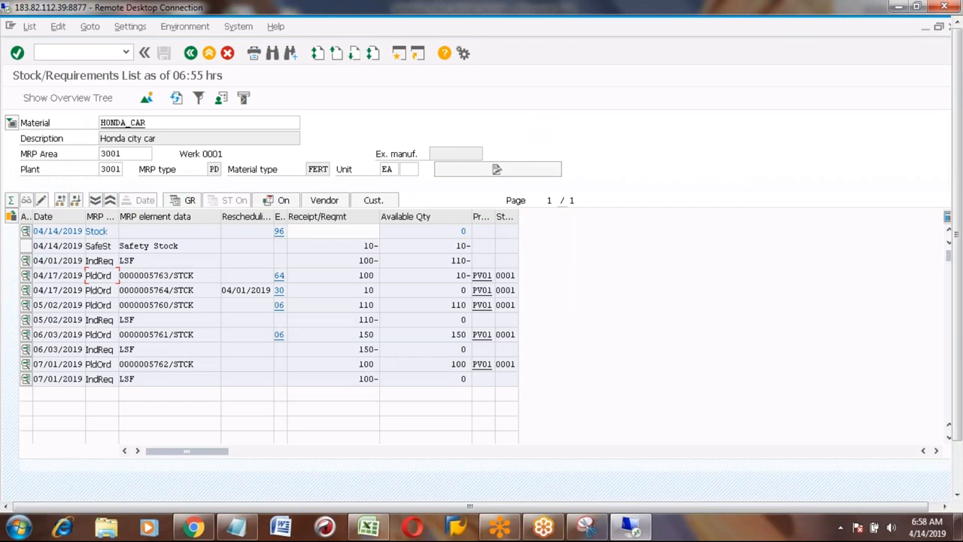
Highlight the planned order number in the first 04/17/2019 row and refresh the HONDA_CAR stock/requirements list
{"action": "left_click", "coordinate": [959, 478]}
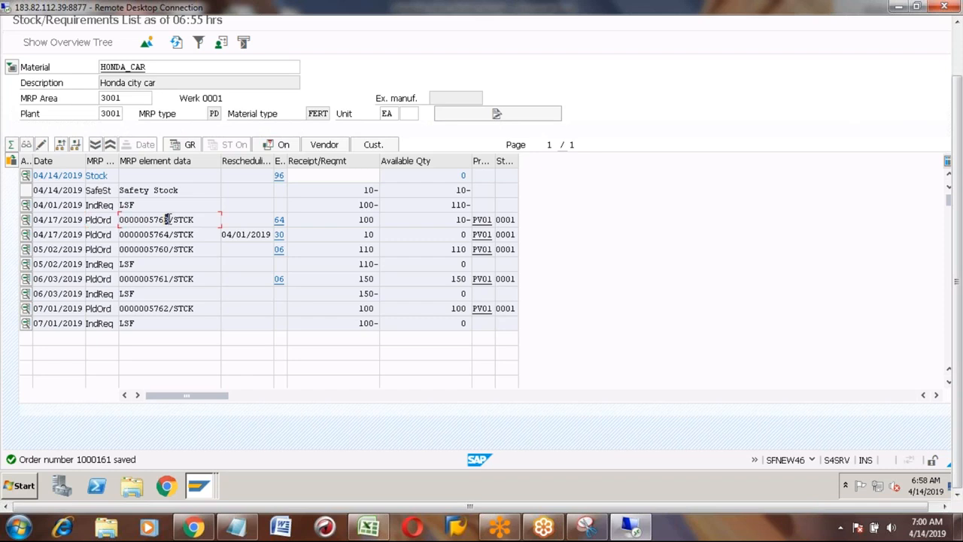
{"action": "double_click", "coordinate": [161, 219]}
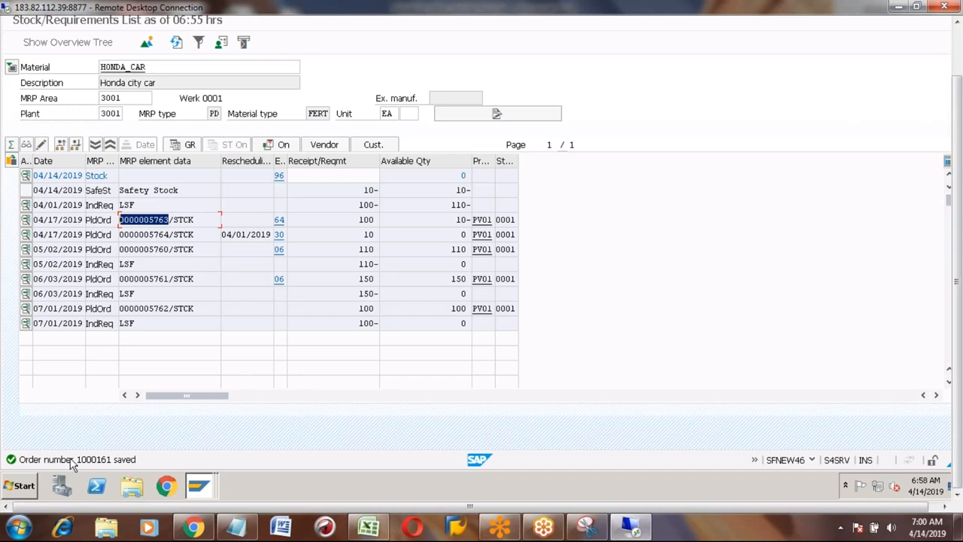
{"action": "left_click", "coordinate": [176, 45]}
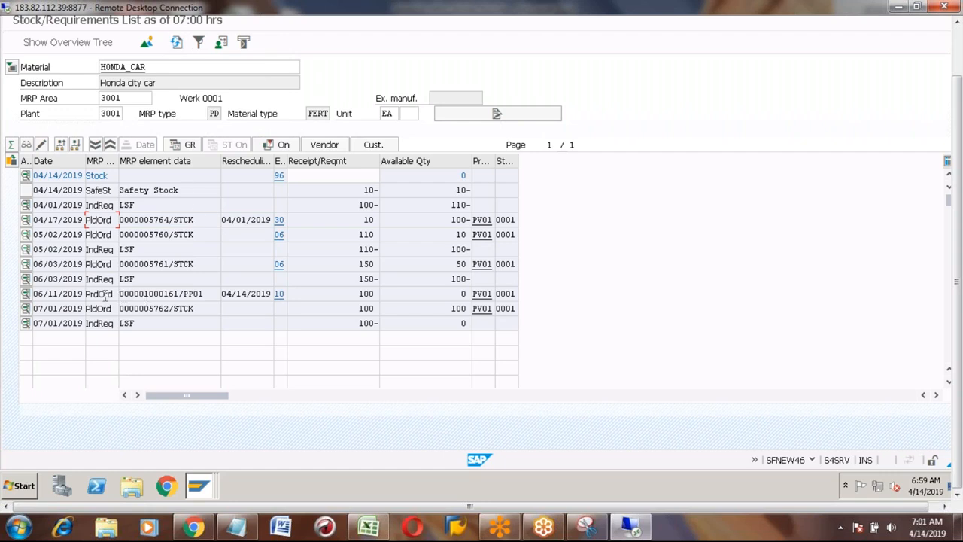
Highlight the production order type and its full order number in the 06/11/2019 row of the requirements list
{"action": "left_click", "coordinate": [99, 295]}
{"action": "left_click_drag", "start_coordinate": [114, 294], "coordinate": [86, 294]}
{"action": "left_click", "coordinate": [182, 294]}
{"action": "key", "text": "shift+Left"}
{"action": "key", "text": "shift+Left"}
{"action": "key", "text": "shift+Left"}
{"action": "key", "text": "shift+Left"}
{"action": "key", "text": "shift+Left"}
{"action": "key", "text": "shift+Left"}
{"action": "key", "text": "shift+Left"}
{"action": "key", "text": "shift+Left"}
{"action": "key", "text": "shift+Left"}
{"action": "key", "text": "shift+Left"}
{"action": "key", "text": "shift+Left"}
{"action": "key", "text": "shift+Left"}
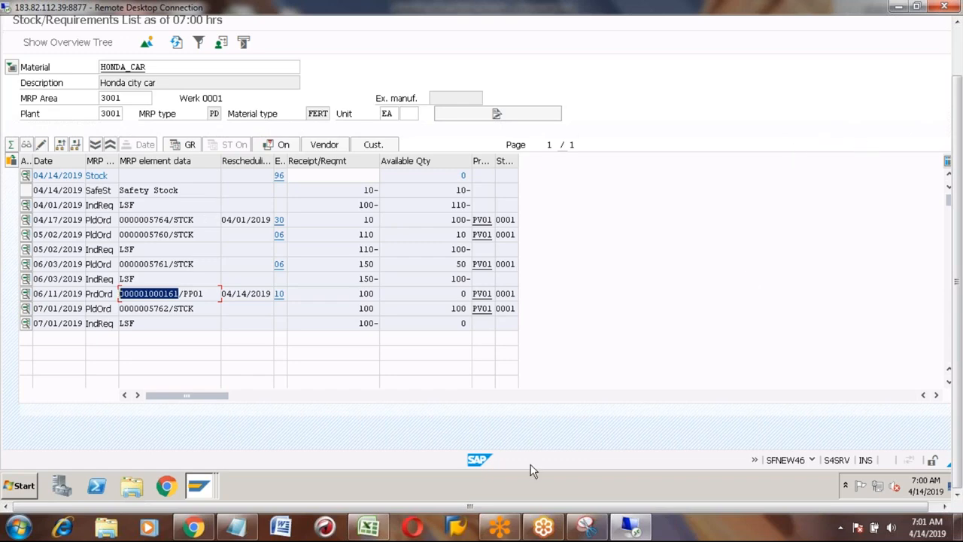
Switch to the Excel notes, check the CO40 individual conversion entry and its transaction code, and return to the SAP session
{"action": "left_click", "coordinate": [368, 527]}
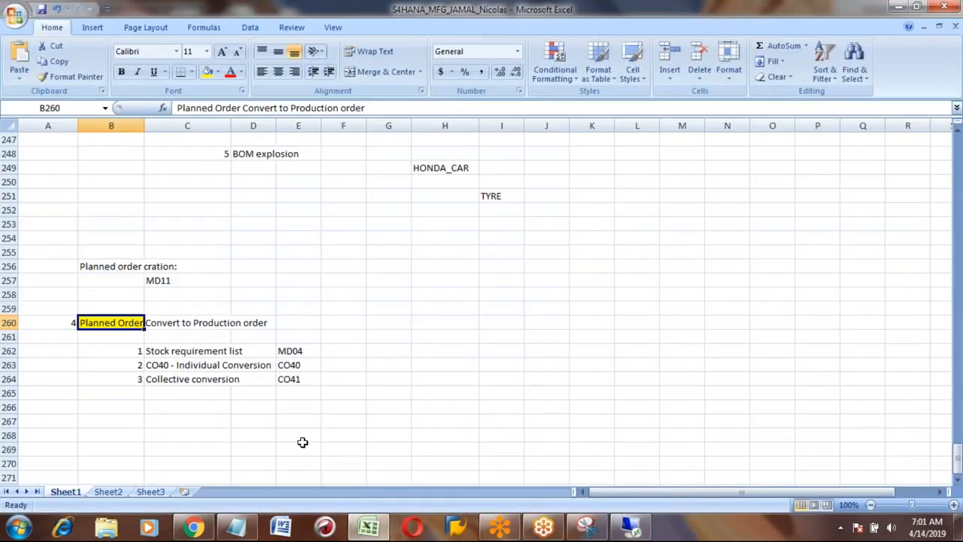
{"action": "left_click", "coordinate": [173, 366]}
{"action": "left_click", "coordinate": [292, 365]}
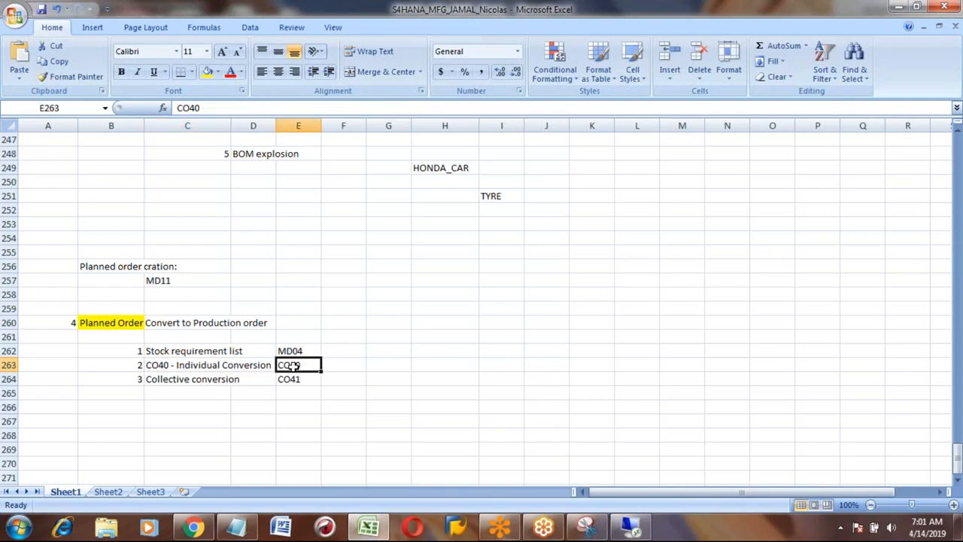
{"action": "left_click", "coordinate": [190, 366]}
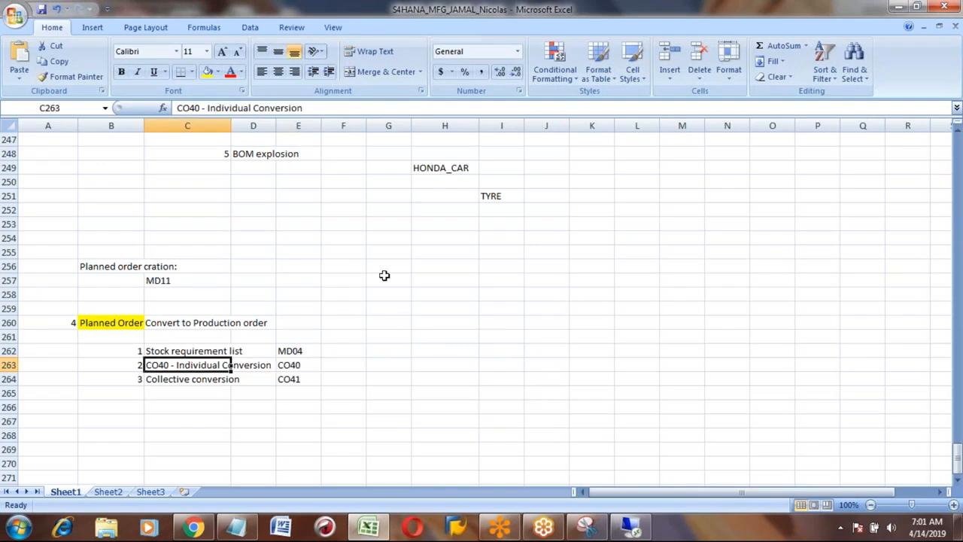
{"action": "key", "text": "alt+Tab"}
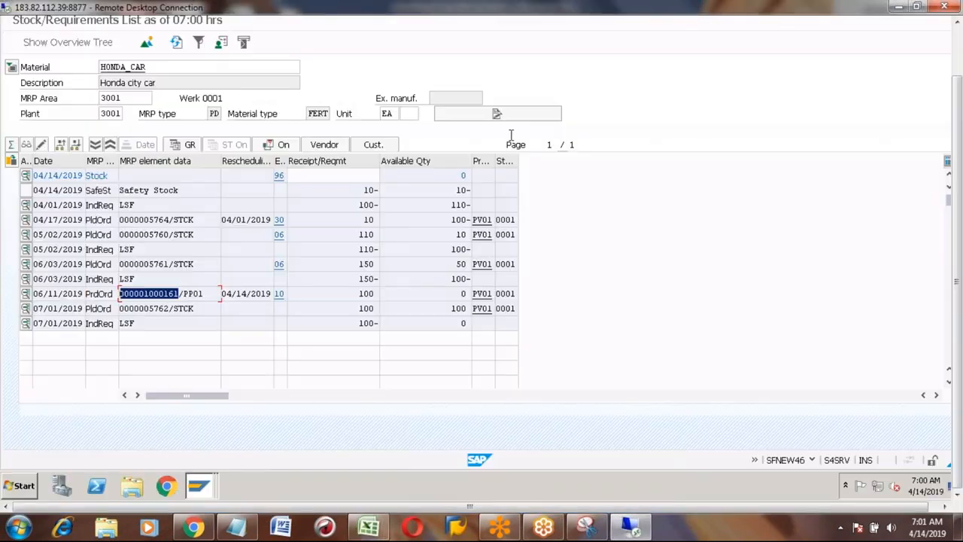
Open a new SAP session and start transaction CO40 for individual planned order conversion
{"action": "left_click", "coordinate": [957, 58]}
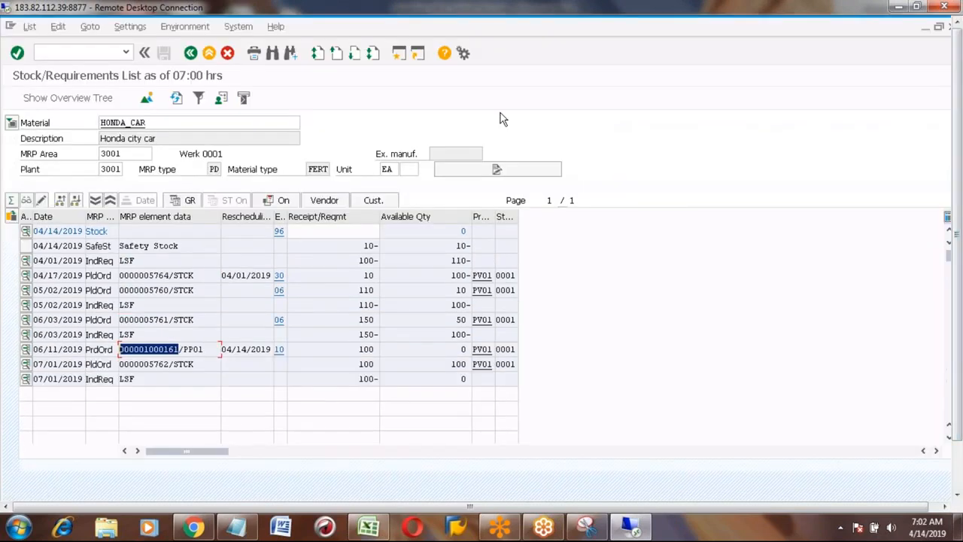
{"action": "left_click", "coordinate": [399, 56]}
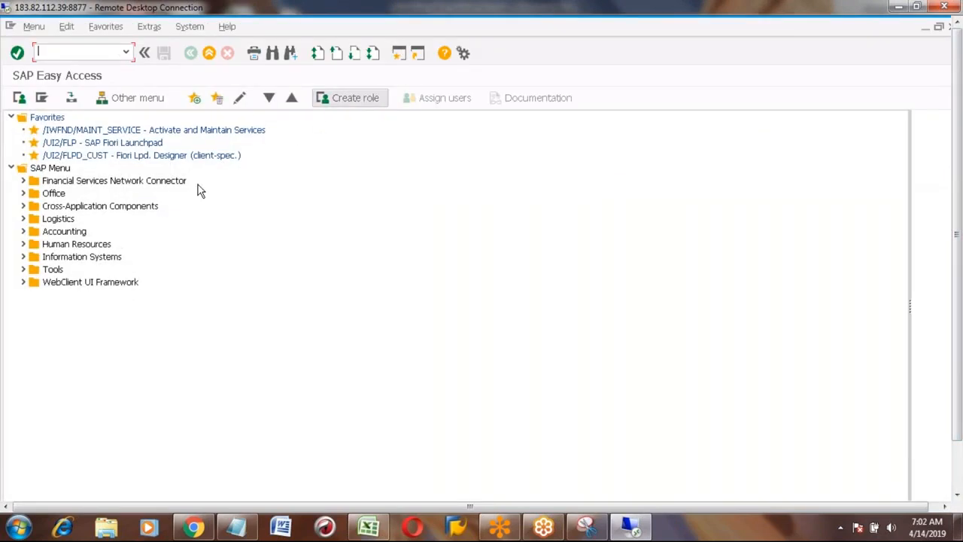
{"action": "type", "text": "CO"}
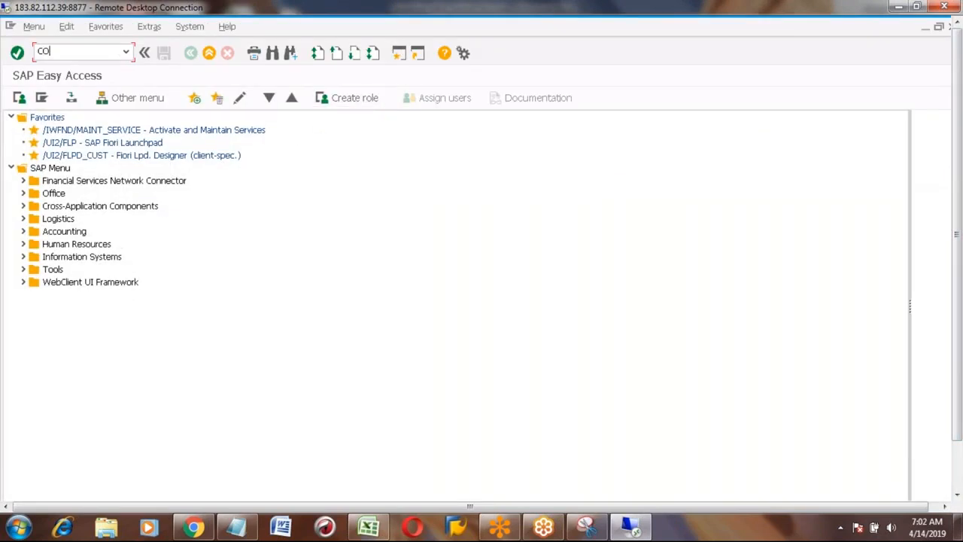
{"action": "type", "text": "40"}
{"action": "key", "text": "Return"}
{"action": "key", "text": "Return"}
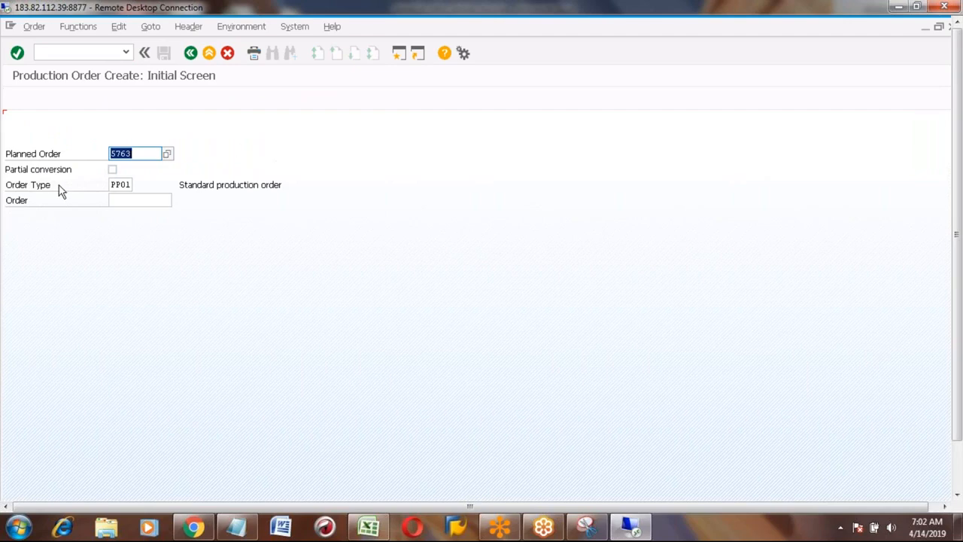
Clear the prefilled planned order number on the production order creation screen
{"action": "left_click", "coordinate": [141, 154]}
{"action": "key", "text": "BackSpace"}
{"action": "key", "text": "BackSpace"}
{"action": "key", "text": "BackSpace"}
{"action": "key", "text": "BackSpace"}
Switch to the HONDA_CAR stock/requirements list and look up the planned order number in the 04/17/2019 row
{"action": "left_click", "coordinate": [957, 476]}
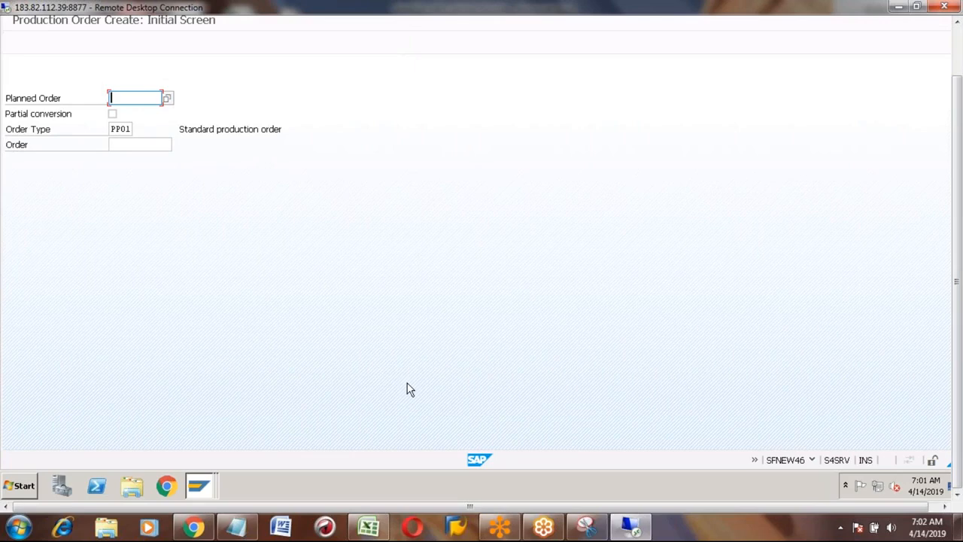
{"action": "left_click", "coordinate": [199, 489]}
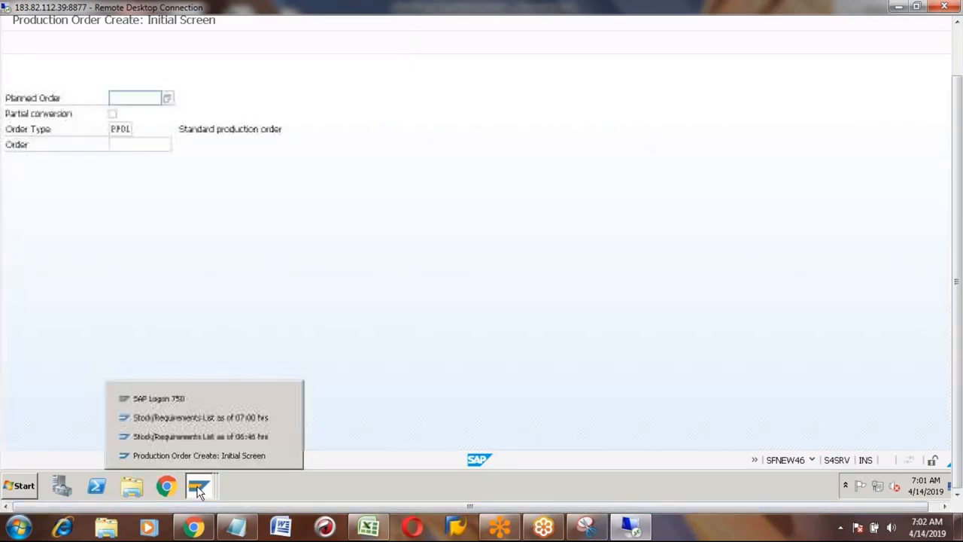
{"action": "left_click", "coordinate": [189, 423]}
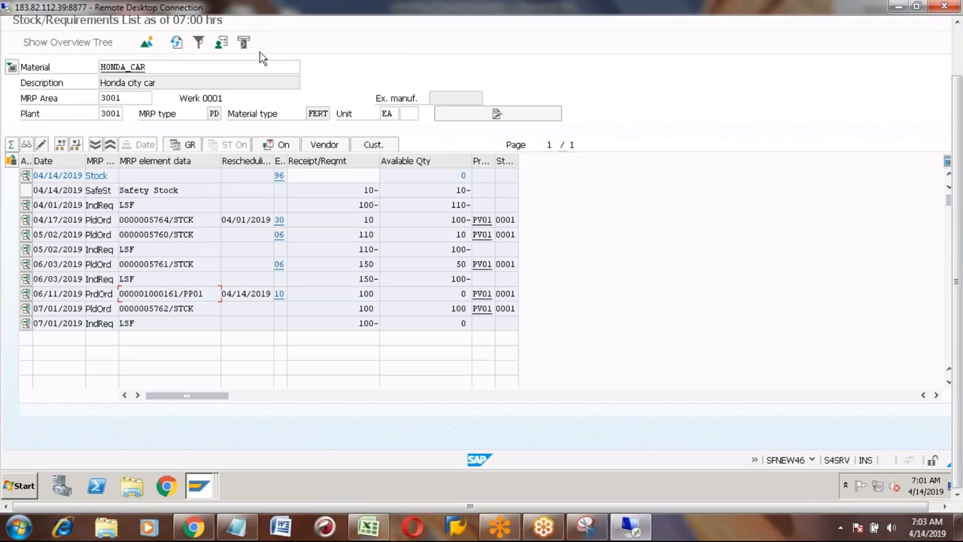
{"action": "left_click", "coordinate": [958, 60]}
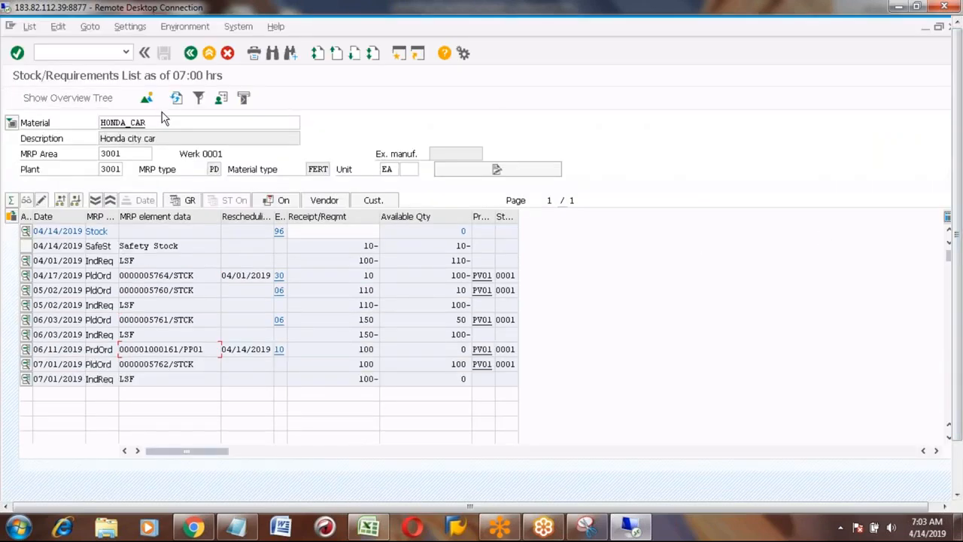
{"action": "left_click", "coordinate": [170, 277]}
{"action": "key", "text": "shift+Left"}
{"action": "key", "text": "shift+Left"}
{"action": "key", "text": "shift+Left"}
{"action": "key", "text": "shift+Left"}
{"action": "key", "text": "Left"}
Return to the CO40 session and convert the 04/17/2019 planned order by entering its number with order type PP01
{"action": "left_click", "coordinate": [959, 480]}
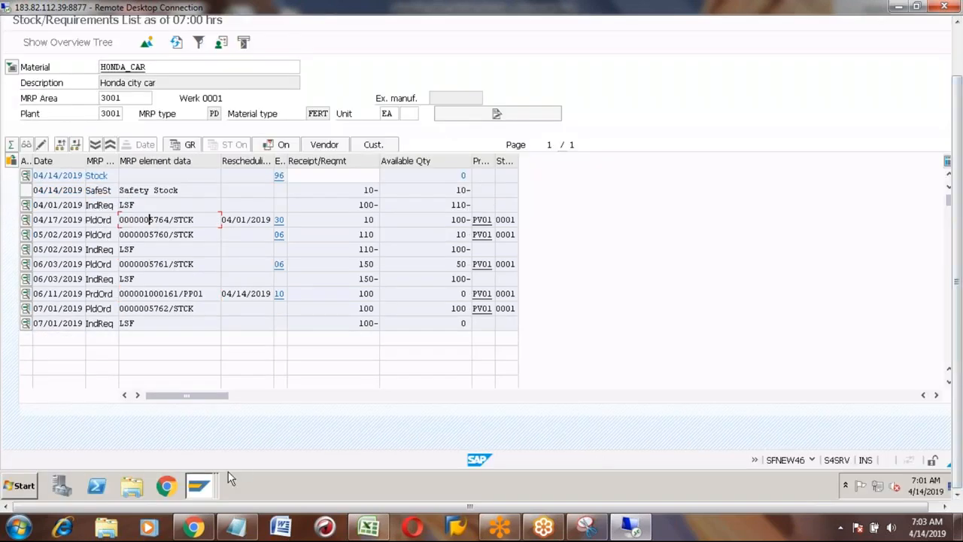
{"action": "left_click", "coordinate": [200, 485]}
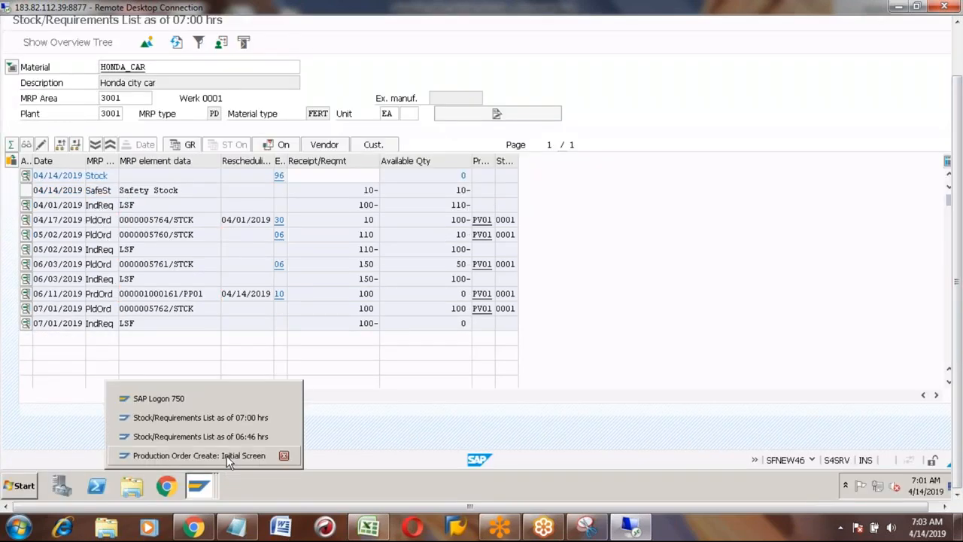
{"action": "left_click", "coordinate": [226, 456]}
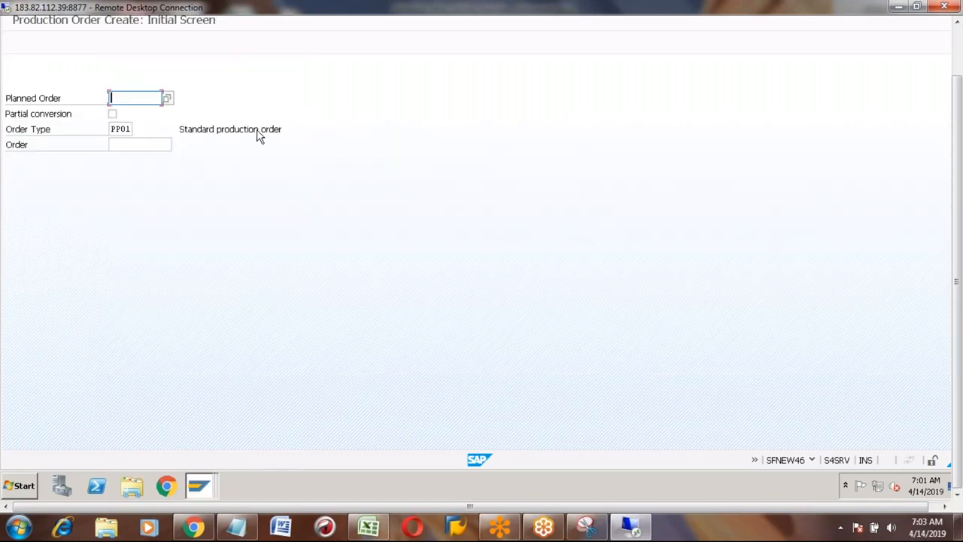
{"action": "left_click", "coordinate": [959, 50]}
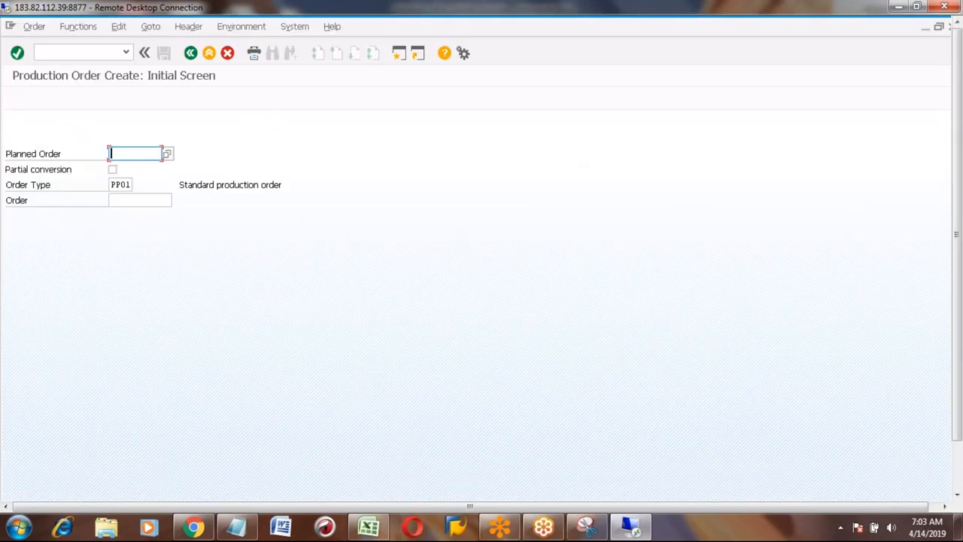
{"action": "type", "text": "5764"}
{"action": "key", "text": "Return"}
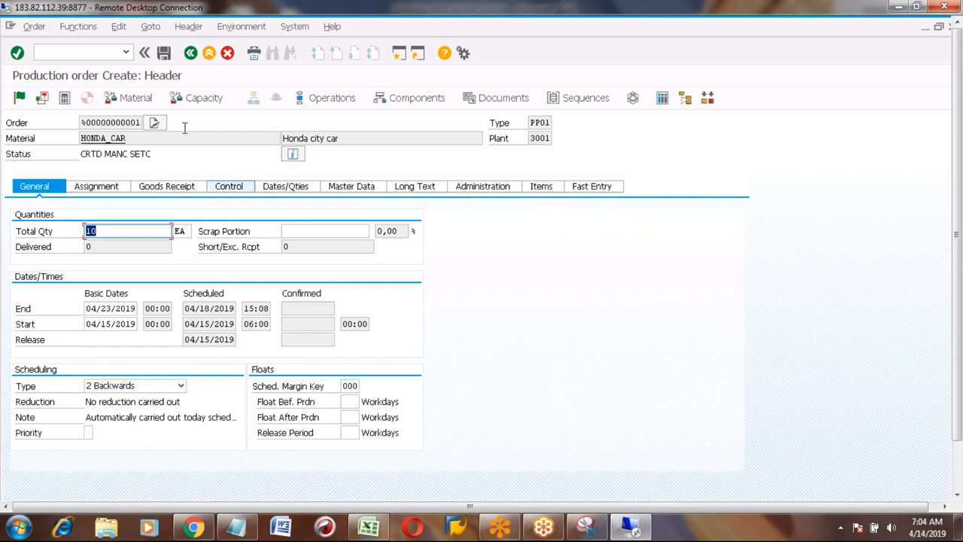
Save the new HONDA_CAR production order and accept saving despite the cost calculation error
{"action": "left_click", "coordinate": [164, 54]}
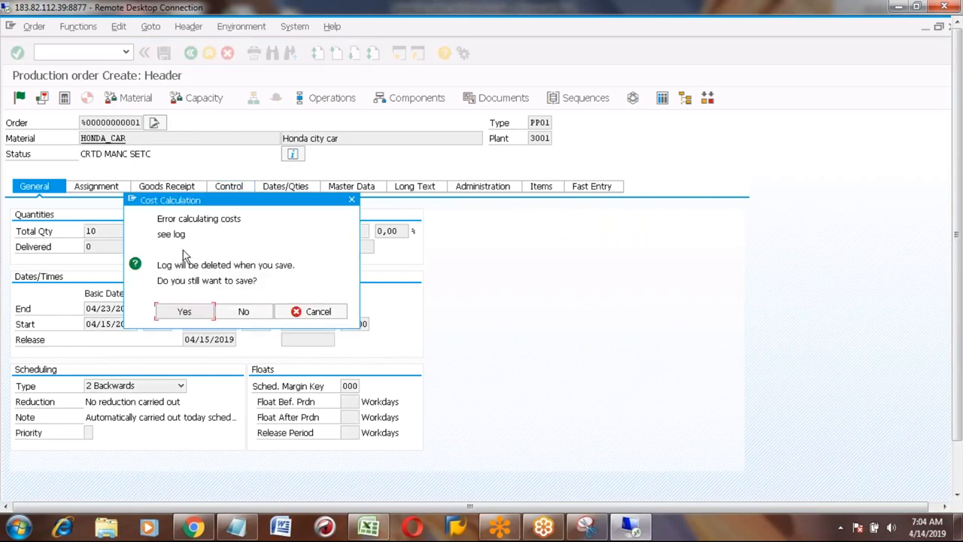
{"action": "left_click", "coordinate": [183, 313]}
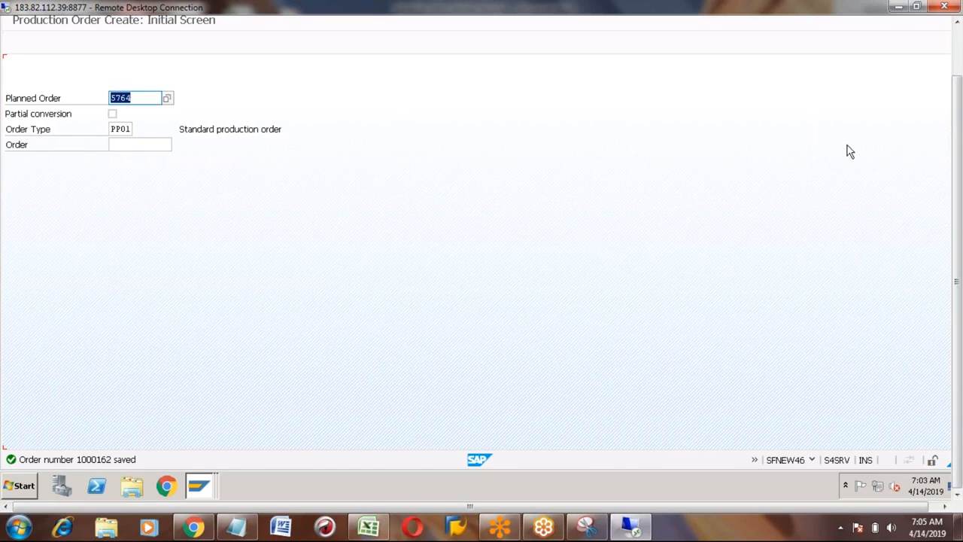
{"action": "left_click", "coordinate": [960, 58]}
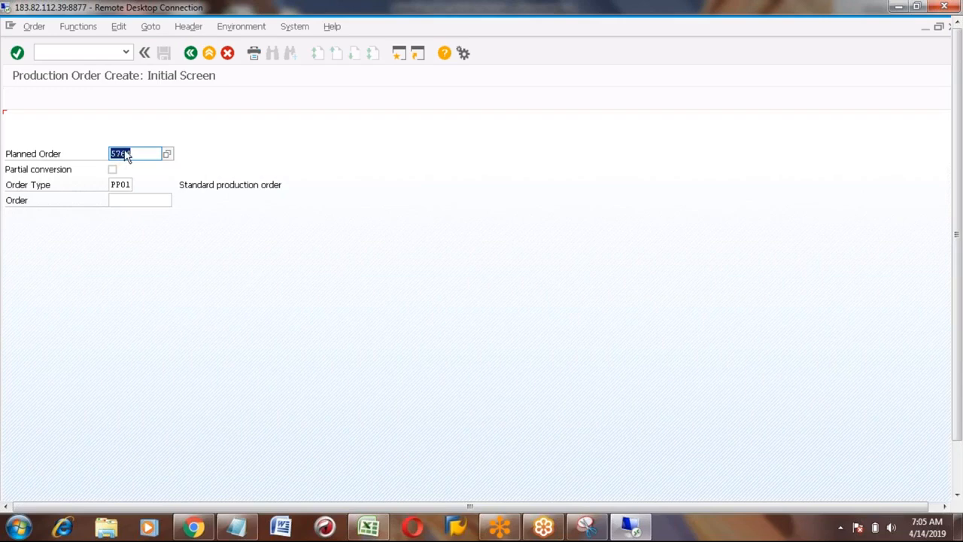
Switch to the stock/requirements list, highlight the converted planned order's number in the 04/17/2019 row, and refresh the list
{"action": "left_click", "coordinate": [960, 471]}
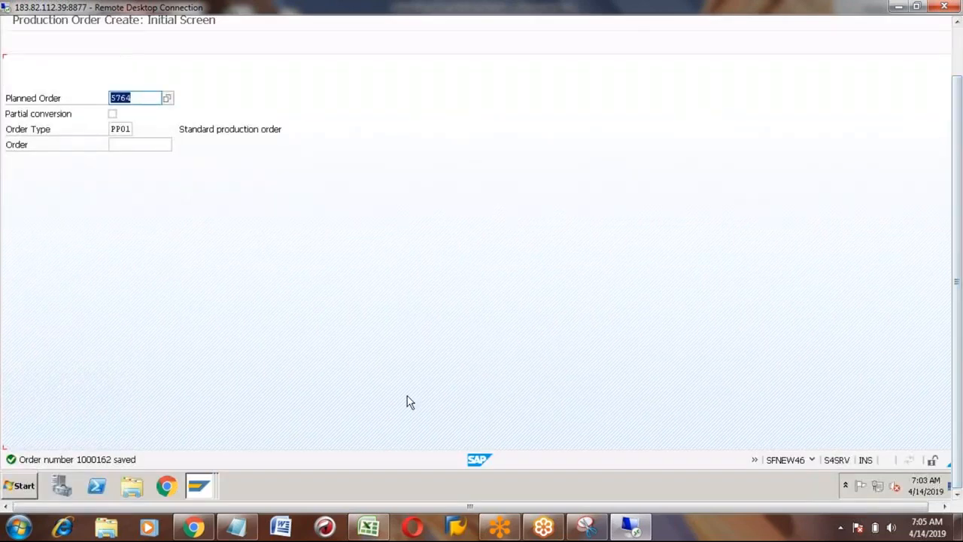
{"action": "left_click", "coordinate": [200, 486]}
{"action": "left_click", "coordinate": [188, 421]}
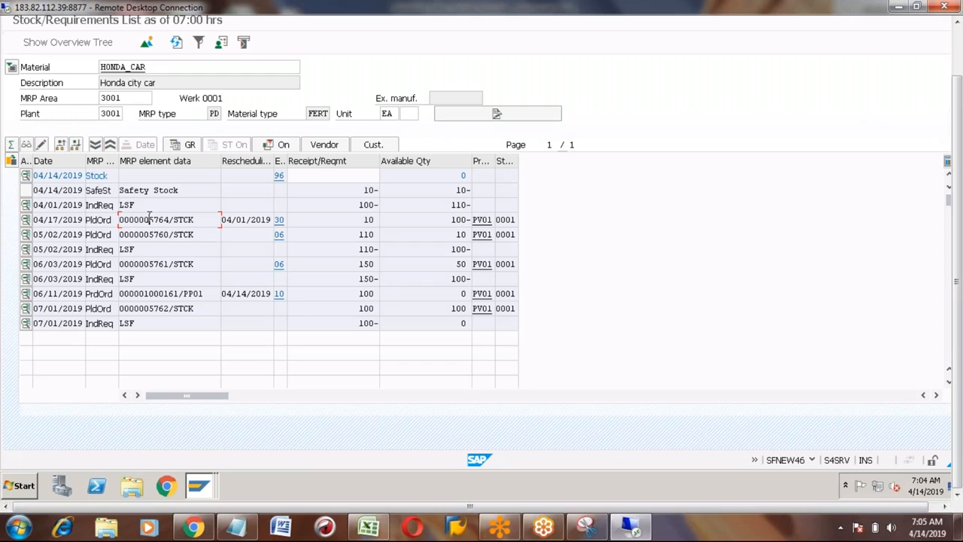
{"action": "key", "text": "shift+Right"}
{"action": "key", "text": "shift+Right"}
{"action": "key", "text": "shift+Right"}
{"action": "key", "text": "shift+Right"}
{"action": "left_click", "coordinate": [175, 45]}
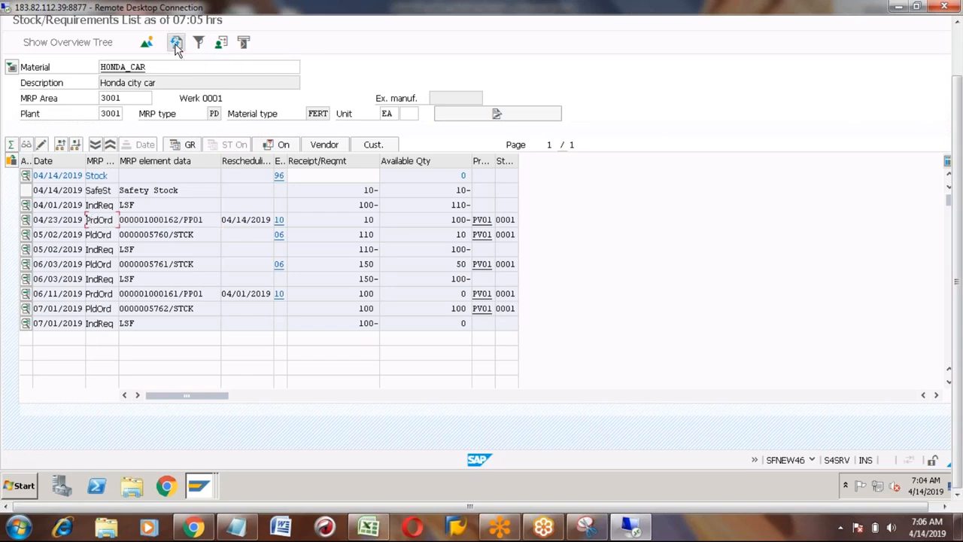
Highlight the new production order's number in the 04/23/2019 row of the requirements list
{"action": "left_click", "coordinate": [179, 220]}
{"action": "key", "text": "shift+Left"}
{"action": "key", "text": "shift+Left"}
{"action": "key", "text": "shift+Left"}
{"action": "key", "text": "shift+Left"}
{"action": "key", "text": "shift+Left"}
{"action": "key", "text": "shift+Left"}
{"action": "key", "text": "shift+Left"}
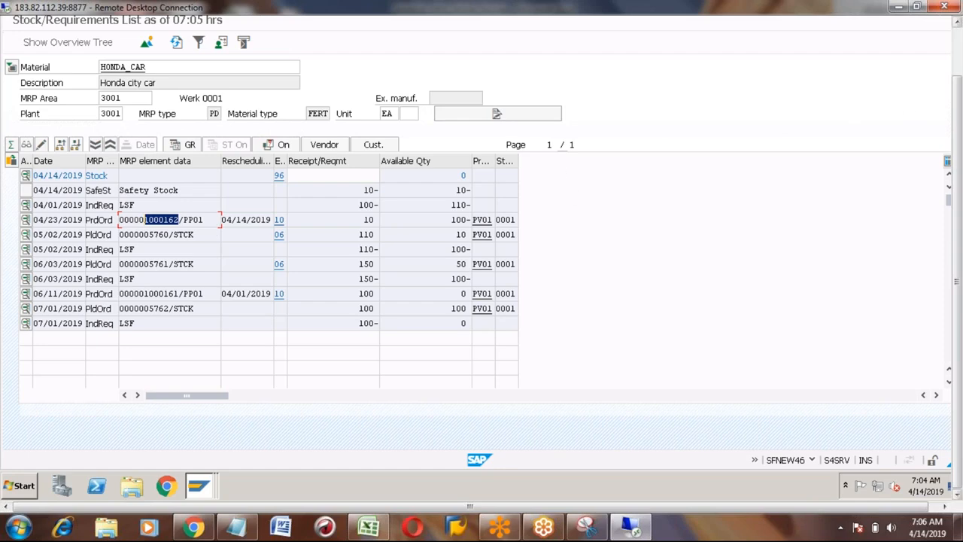
{"action": "left_click_drag", "start_coordinate": [958, 101], "coordinate": [958, 46]}
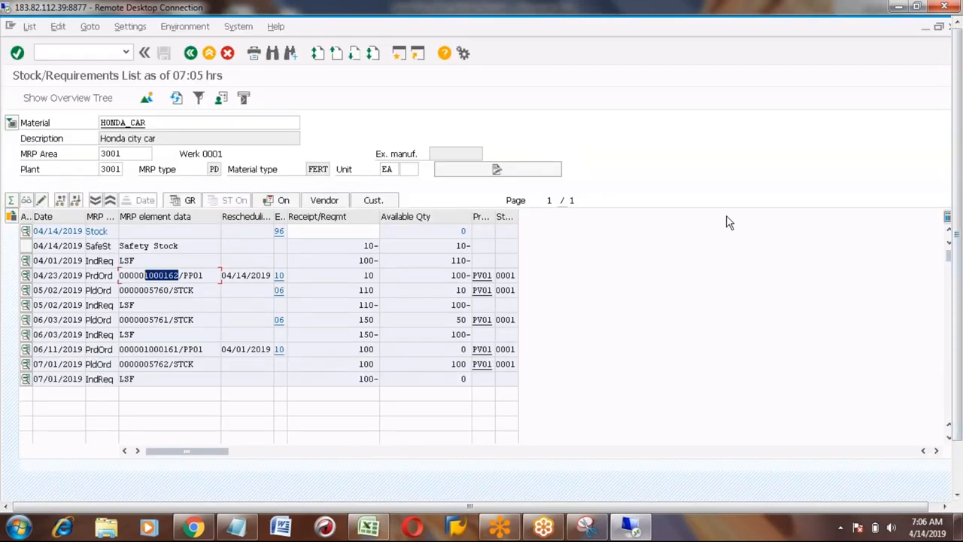
{"action": "key", "text": "alt+Tab"}
{"action": "key", "text": "alt+Tab"}
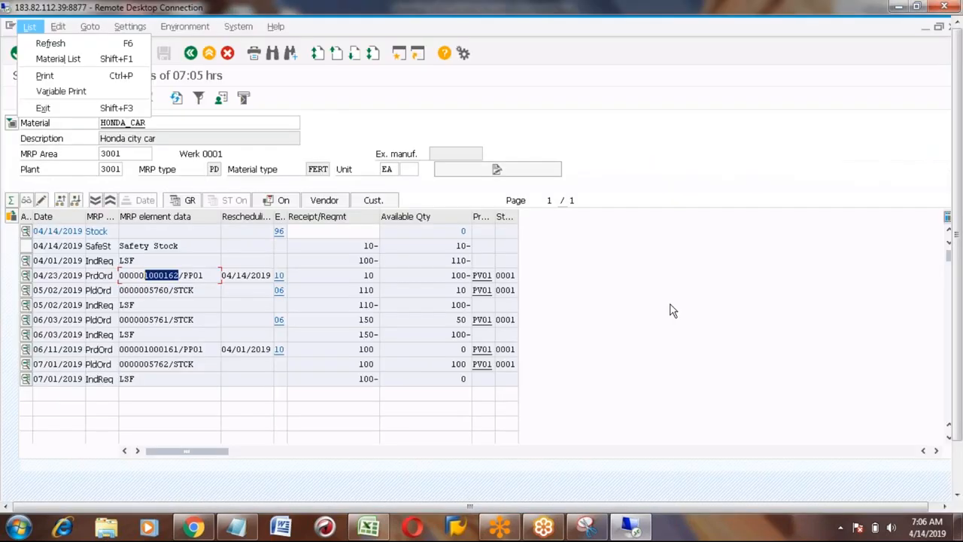
{"action": "left_click", "coordinate": [618, 430]}
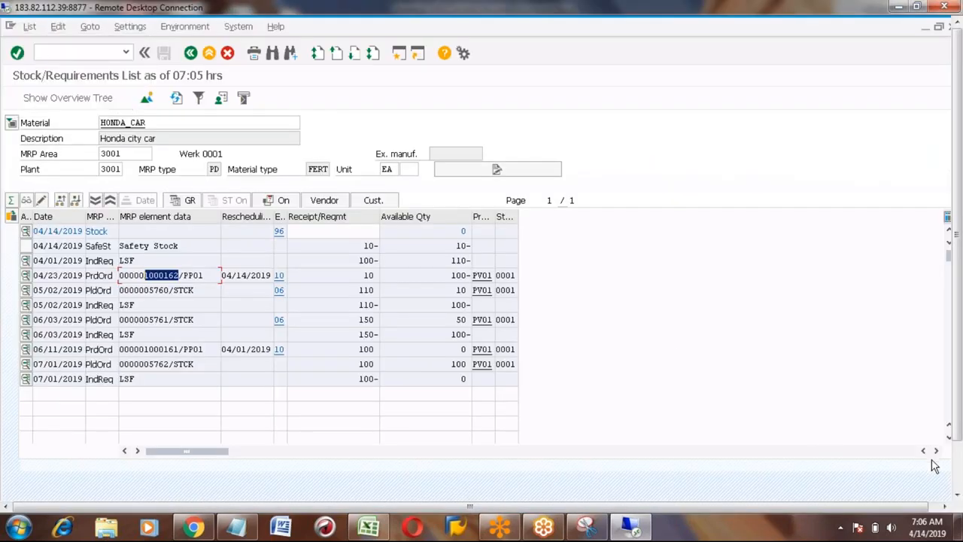
Switch to the production order creation session and leave CO40 for the SAP Easy Access screen
{"action": "left_click", "coordinate": [958, 479]}
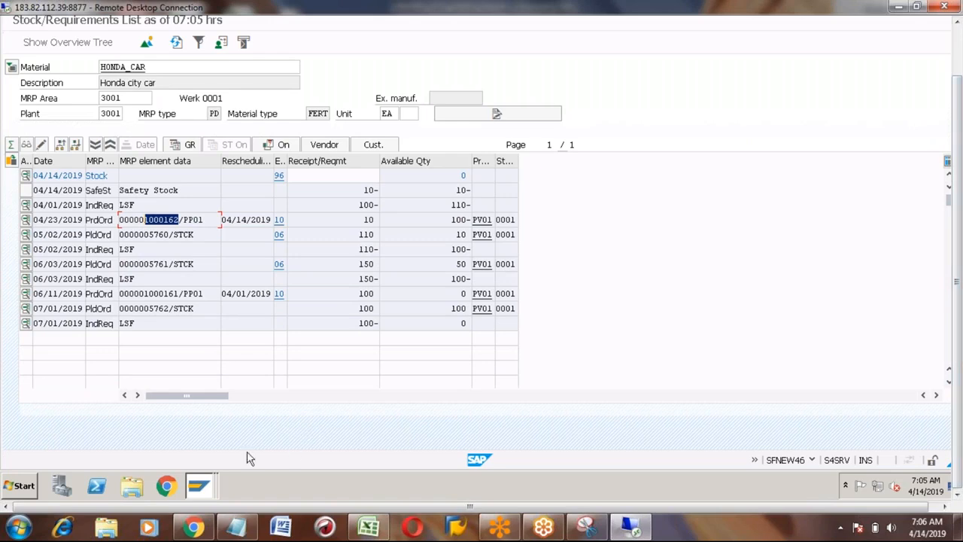
{"action": "left_click", "coordinate": [196, 489]}
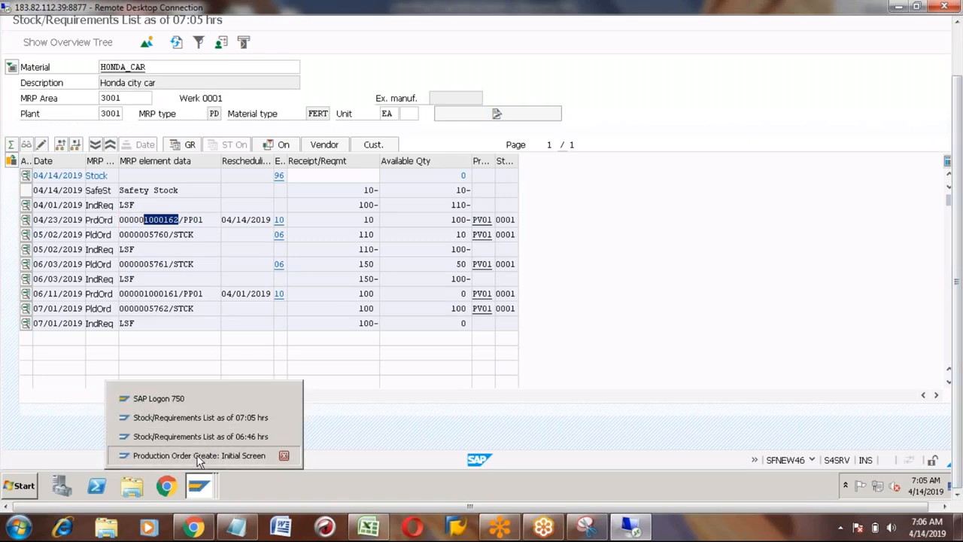
{"action": "left_click", "coordinate": [200, 454]}
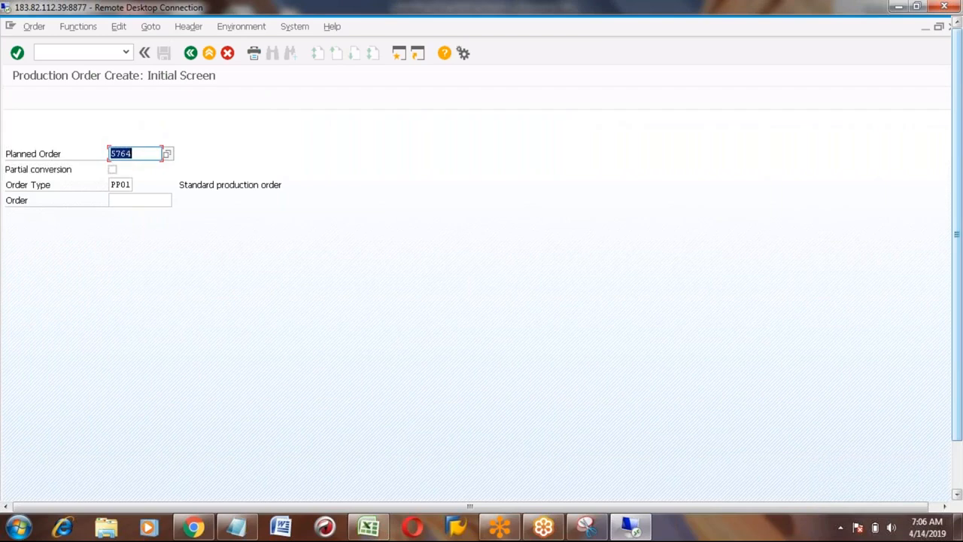
{"action": "left_click", "coordinate": [191, 54]}
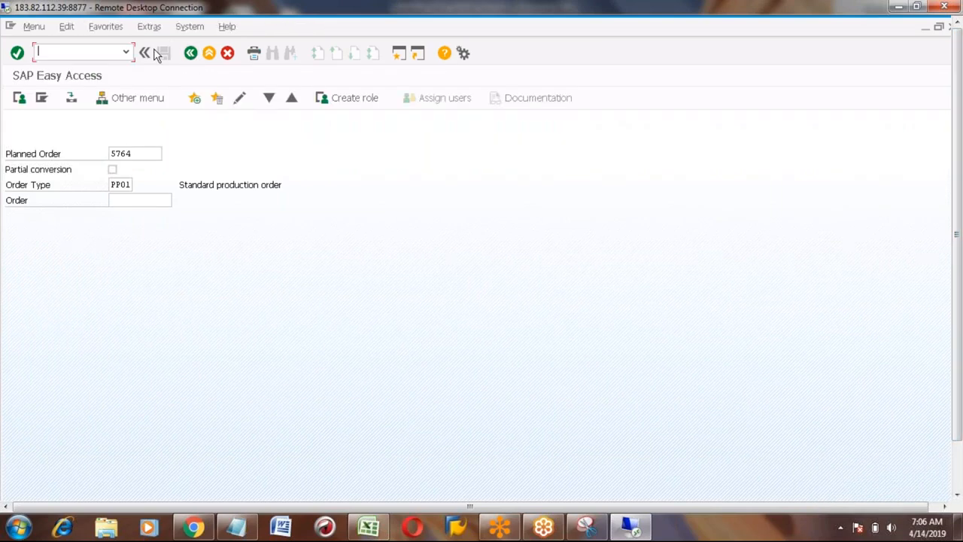
Open the transaction for collective conversion of planned orders
{"action": "type", "text": "CO"}
{"action": "type", "text": "4"}
{"action": "type", "text": "0"}
{"action": "key", "text": "Return"}
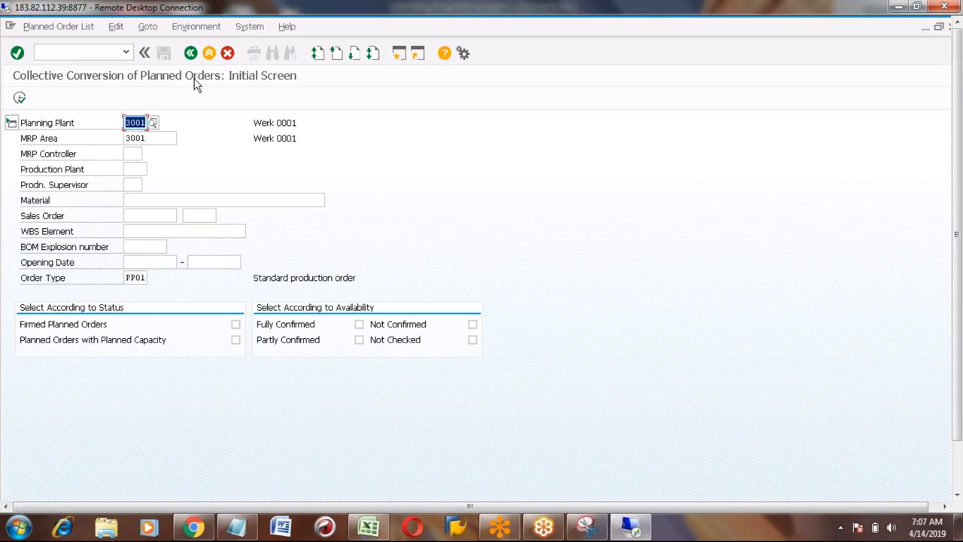
{"action": "left_click", "coordinate": [133, 153]}
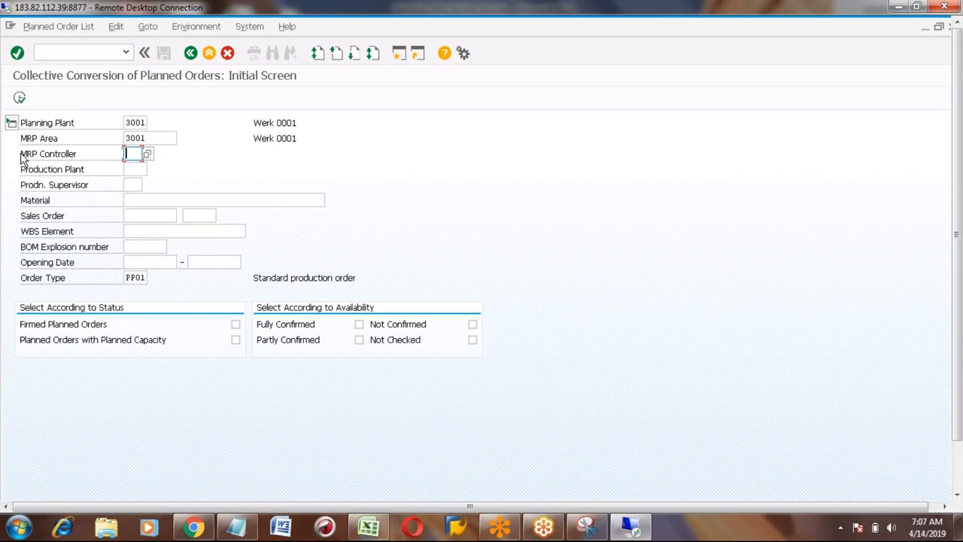
{"action": "left_click", "coordinate": [57, 156]}
{"action": "left_click", "coordinate": [133, 156]}
{"action": "left_click", "coordinate": [134, 199]}
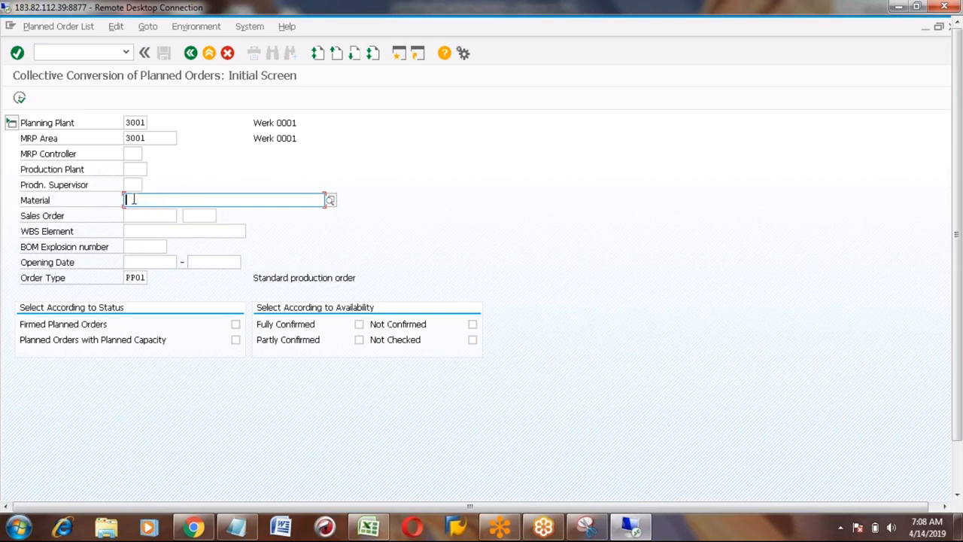
{"action": "left_click", "coordinate": [129, 153]}
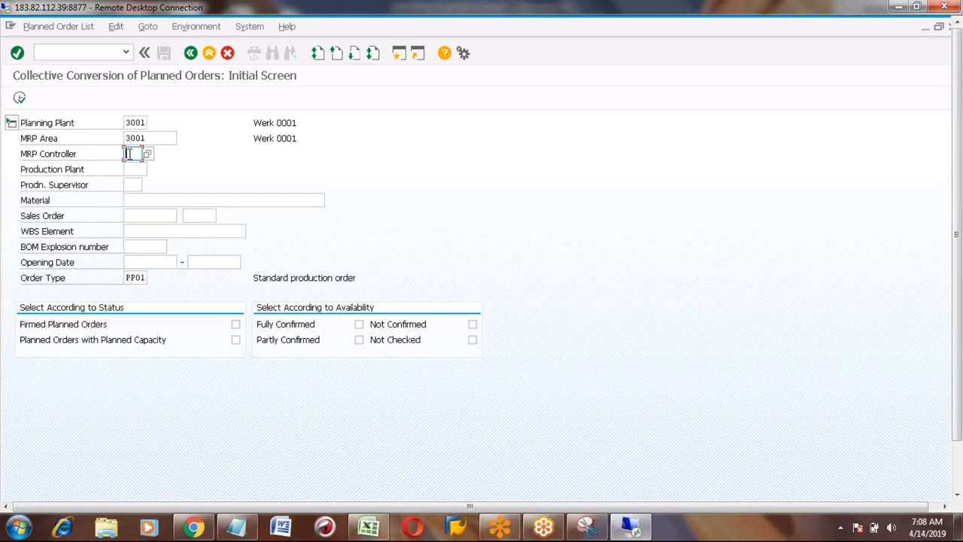
Restrict the selection to material HONDA_CAR in planning plant 3001 and run it to list the planned orders
{"action": "left_click", "coordinate": [143, 198]}
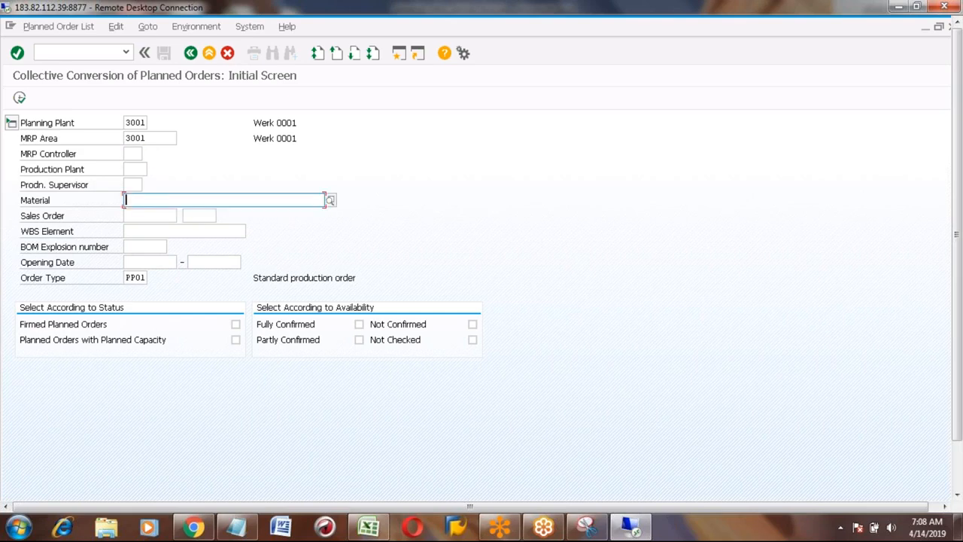
{"action": "type", "text": "HONDA"}
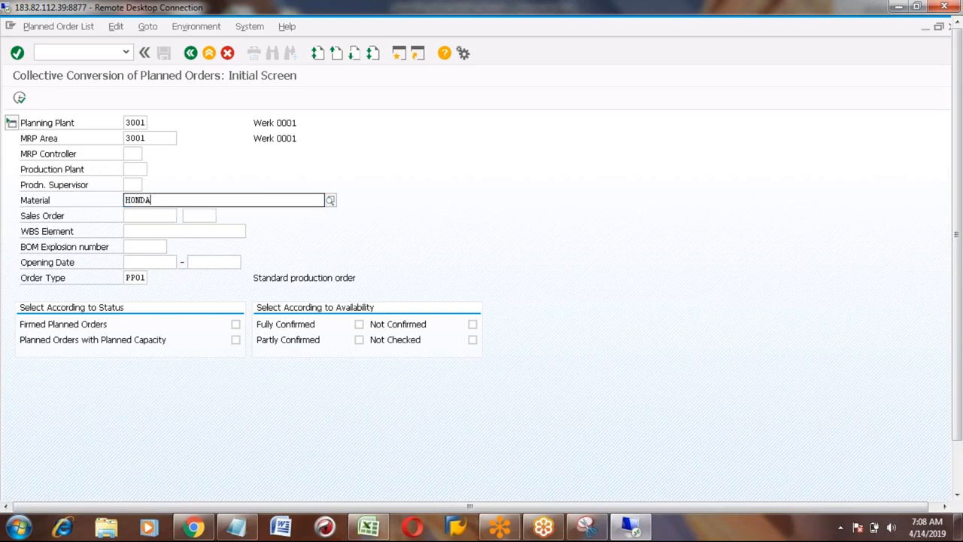
{"action": "type", "text": "_CAR"}
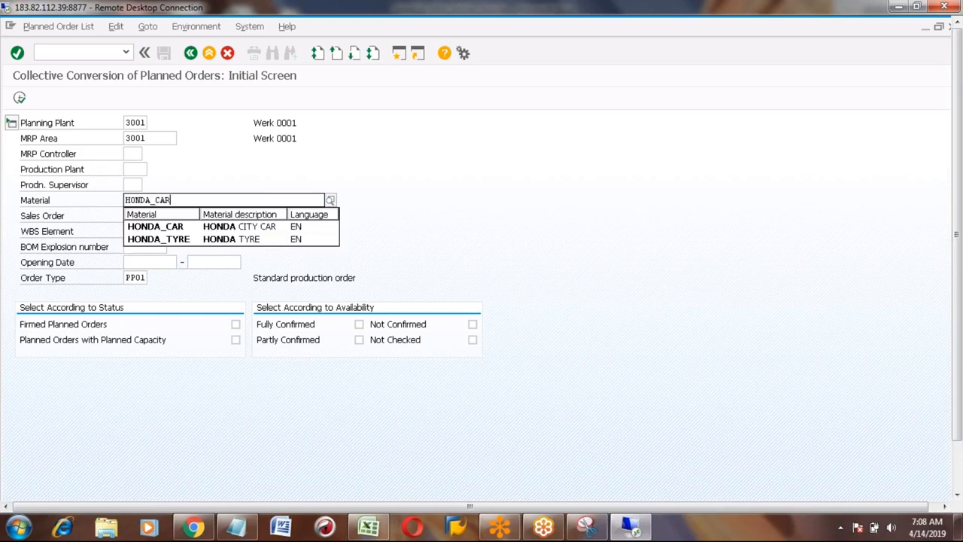
{"action": "key", "text": "Return"}
{"action": "key", "text": "Return"}
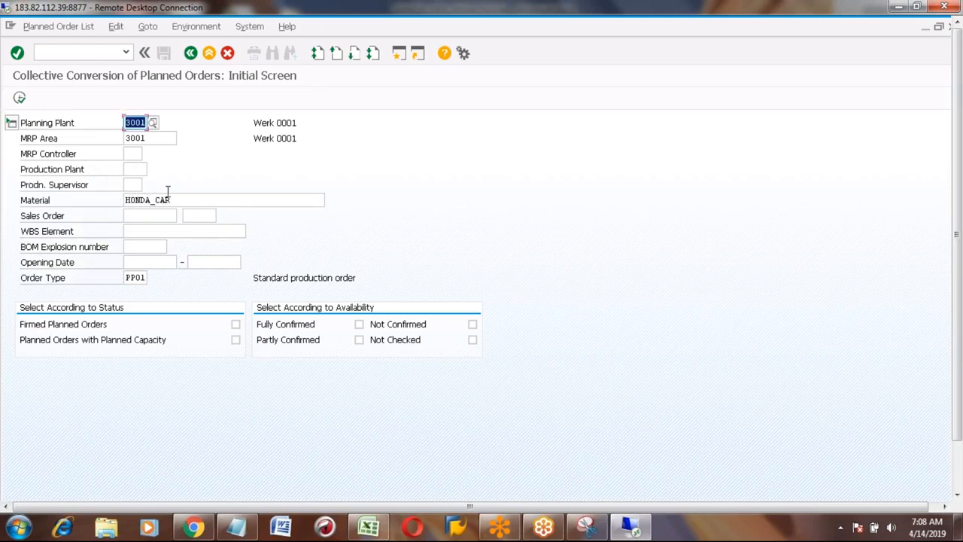
{"action": "left_click", "coordinate": [136, 152]}
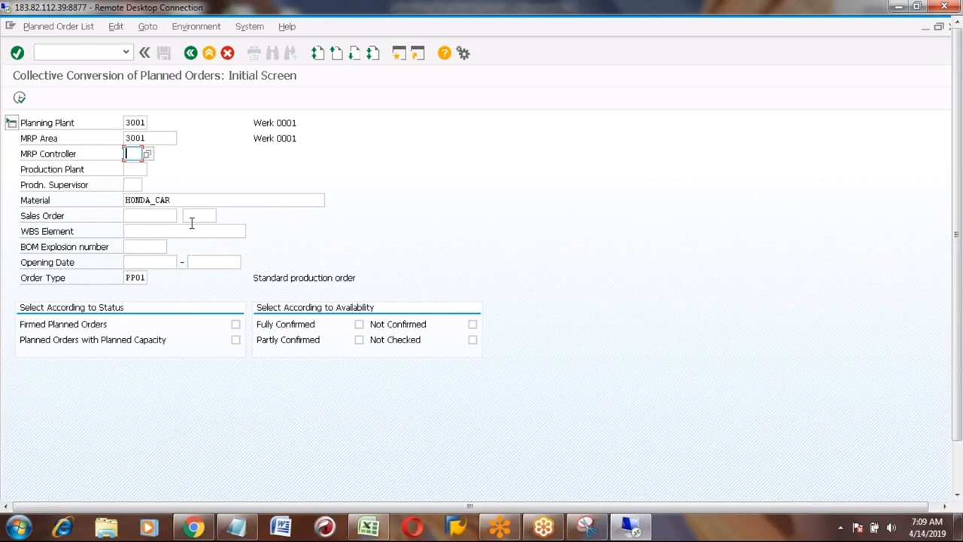
{"action": "left_click", "coordinate": [20, 98]}
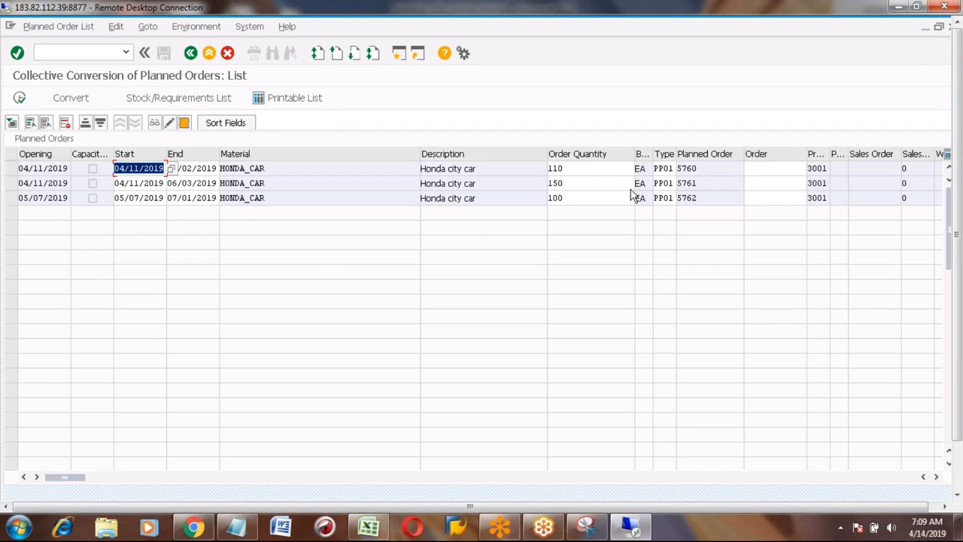
Mark the Planned Order column and compare it with the planned orders in the refreshed HONDA_CAR stock/requirements list
{"action": "left_click", "coordinate": [722, 154]}
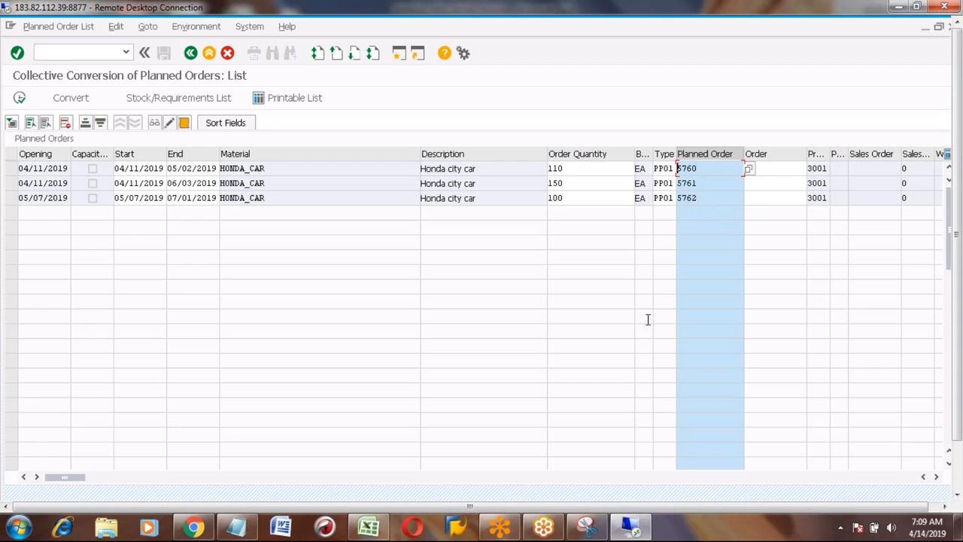
{"action": "left_click", "coordinate": [958, 480]}
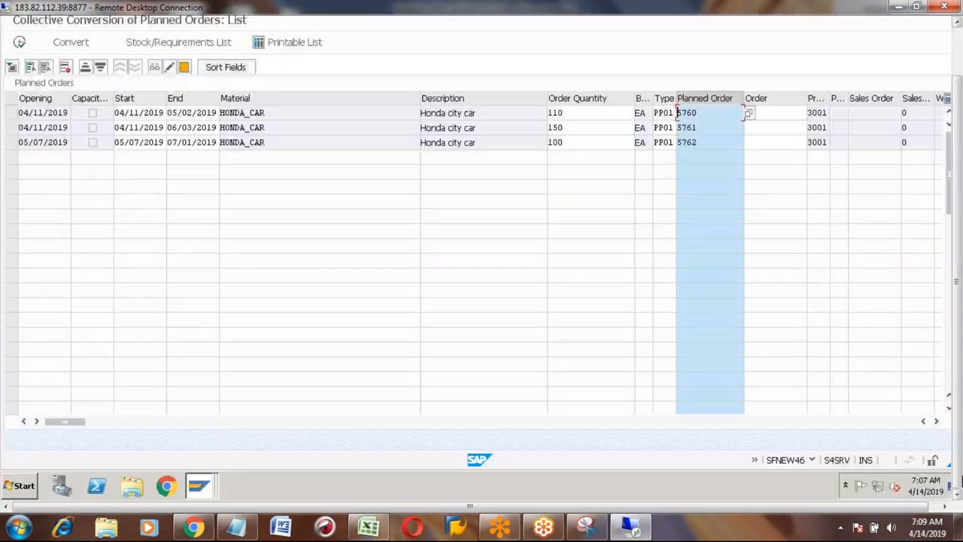
{"action": "left_click", "coordinate": [202, 487]}
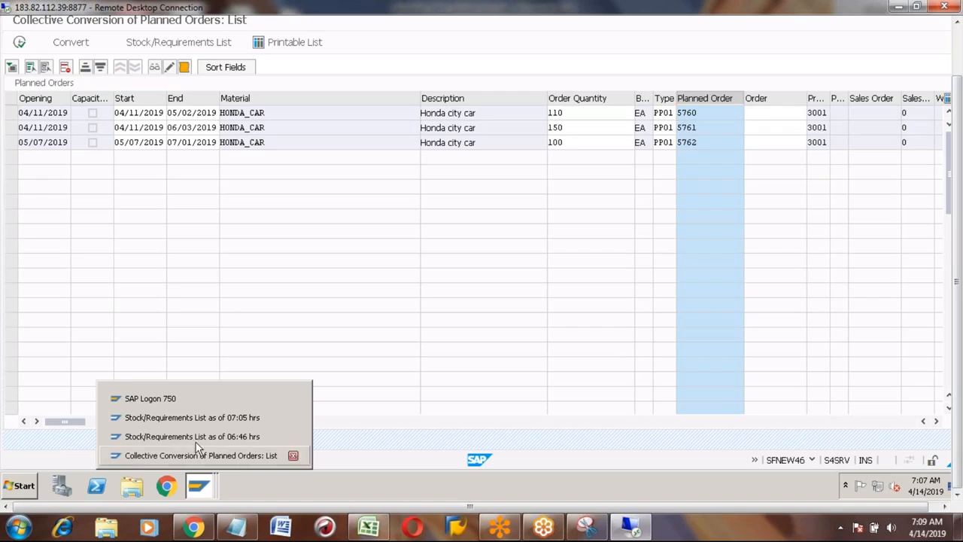
{"action": "left_click", "coordinate": [189, 419]}
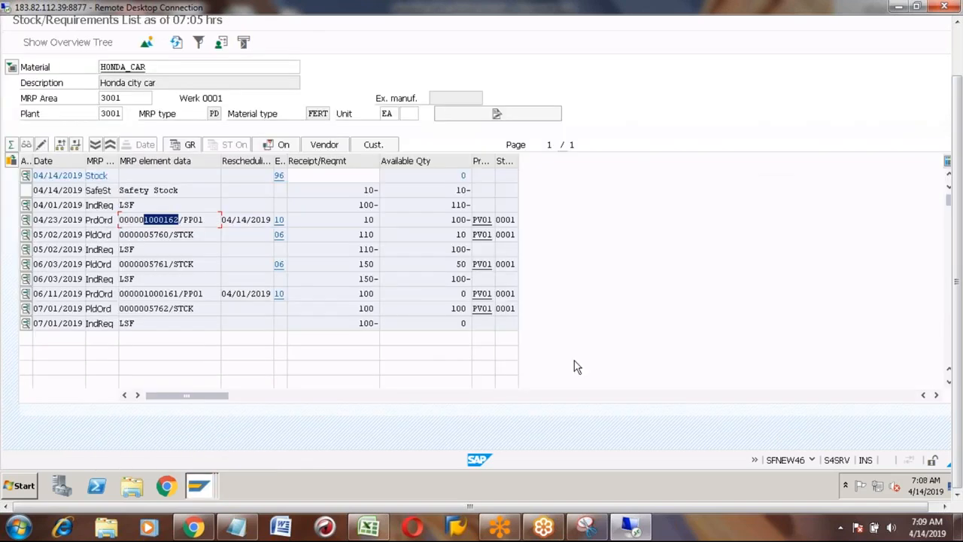
{"action": "left_click", "coordinate": [177, 42]}
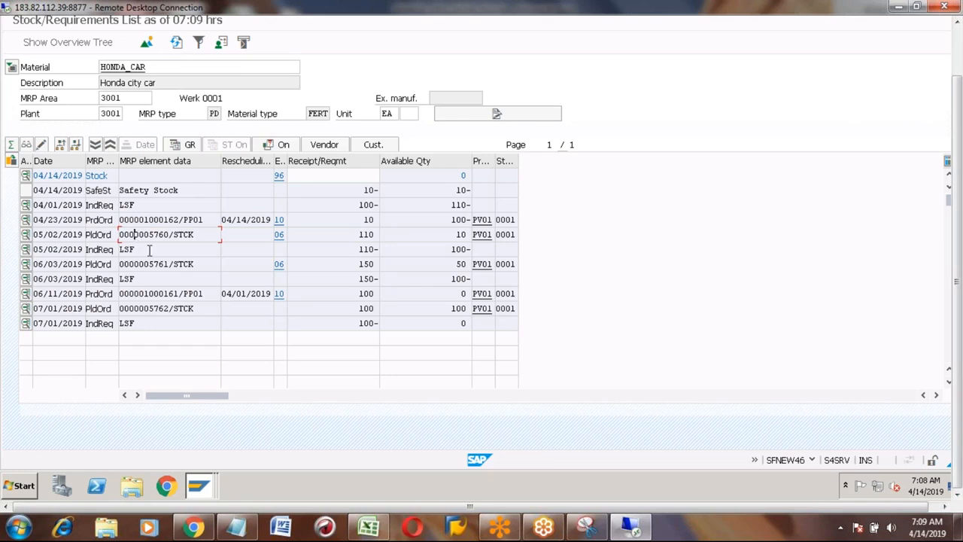
{"action": "left_click", "coordinate": [150, 308]}
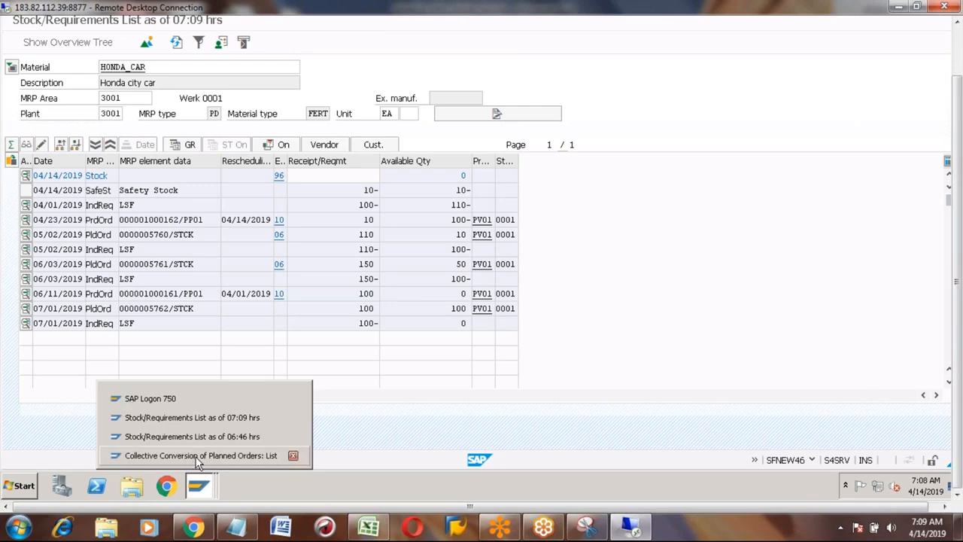
Back in the collective conversion list, convert the planned orders for quantities 110 and 150 together, accepting saving despite the cost calculation error
{"action": "left_click", "coordinate": [248, 455]}
{"action": "left_click_drag", "start_coordinate": [956, 143], "coordinate": [960, 45]}
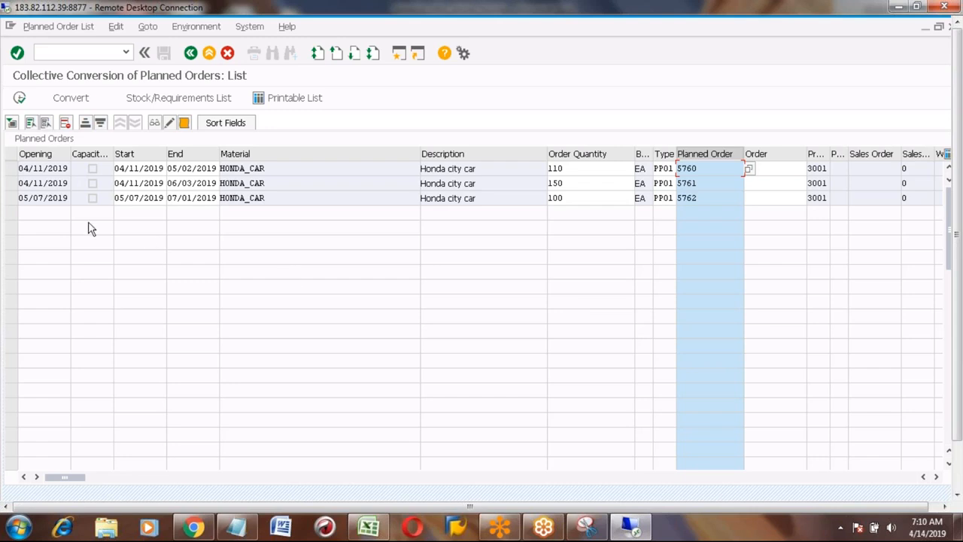
{"action": "left_click", "coordinate": [11, 170]}
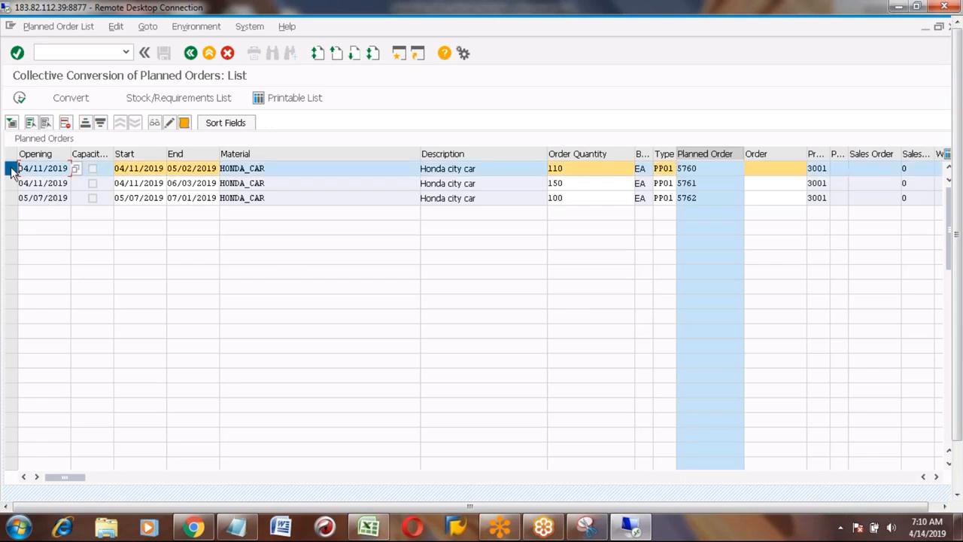
{"action": "left_click", "coordinate": [11, 185], "text": "ctrl"}
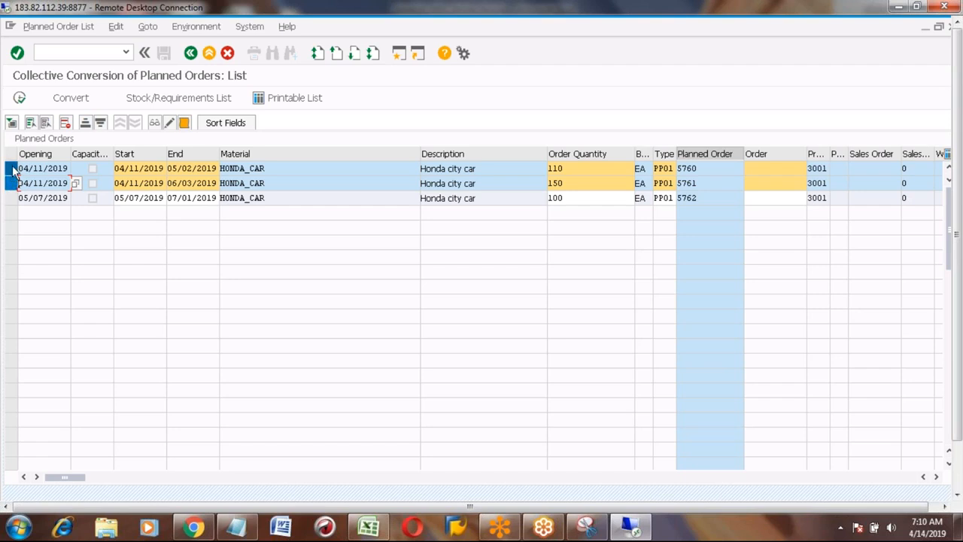
{"action": "left_click", "coordinate": [88, 102]}
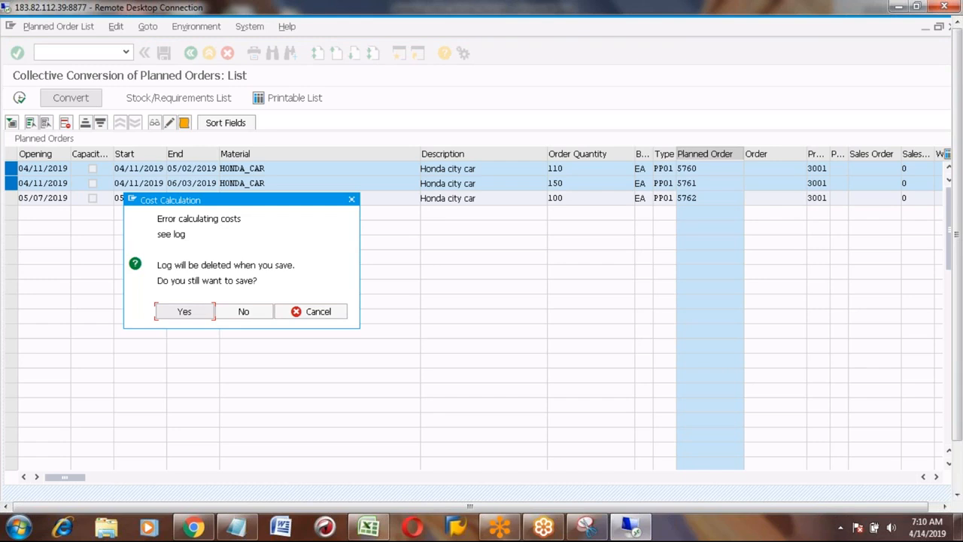
{"action": "left_click", "coordinate": [174, 314]}
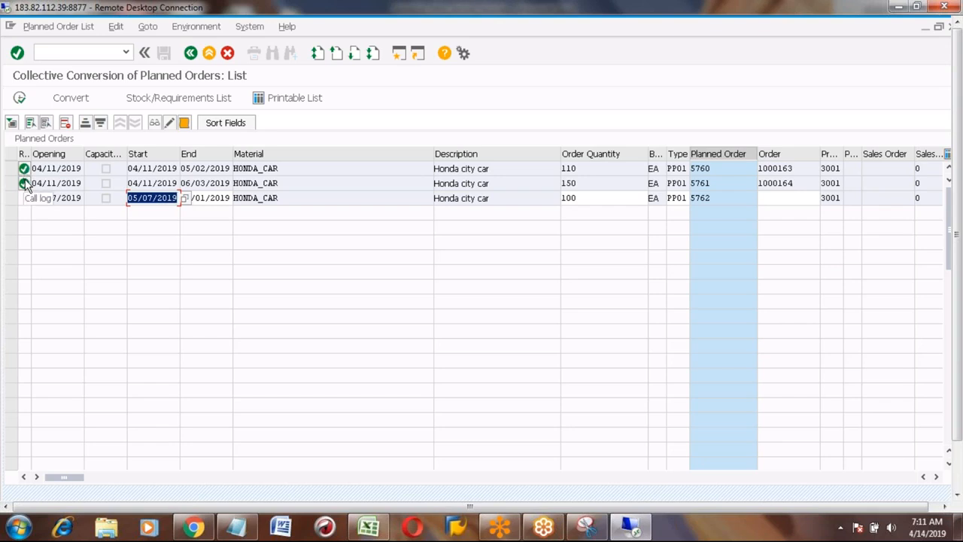
Highlight the new production order's number in the first row of the collective conversion list
{"action": "left_click", "coordinate": [797, 184]}
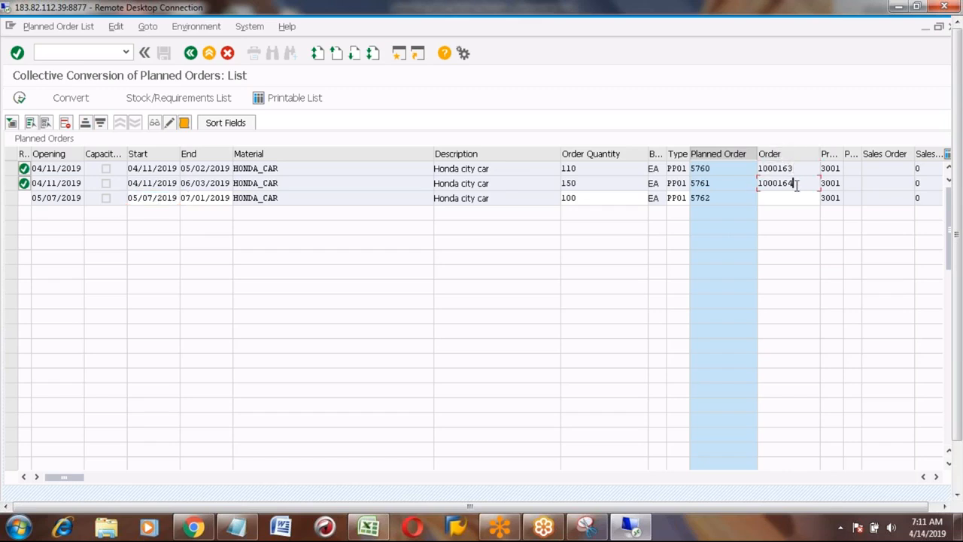
{"action": "left_click", "coordinate": [794, 168]}
{"action": "key", "text": "shift+Left"}
{"action": "key", "text": "shift+Left"}
{"action": "key", "text": "shift+Left"}
{"action": "key", "text": "shift+Left"}
{"action": "key", "text": "shift+Left"}
{"action": "key", "text": "shift+Left"}
{"action": "key", "text": "shift+Left"}
Switch to the HONDA_CAR stock/requirements list and refresh it to check the converted orders
{"action": "left_click", "coordinate": [958, 470]}
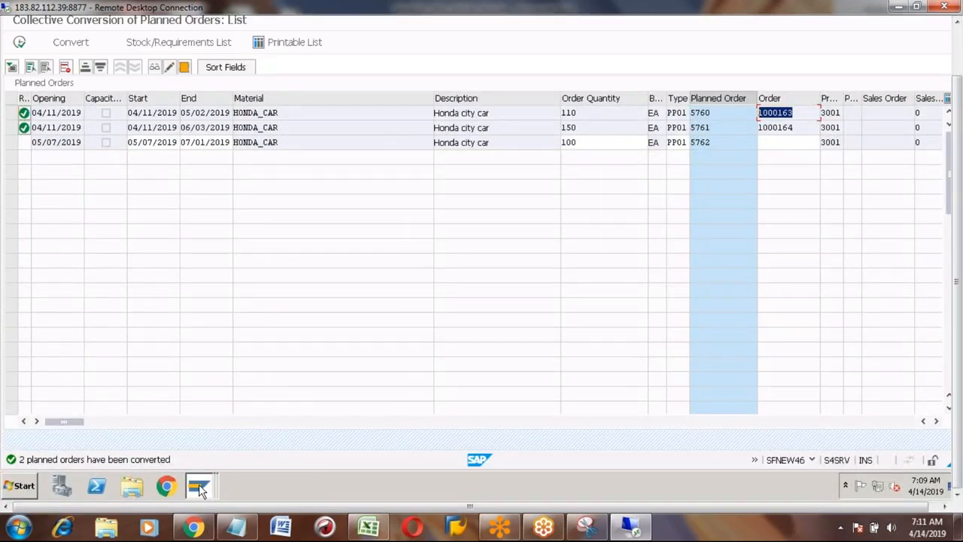
{"action": "mouse_move", "coordinate": [199, 486]}
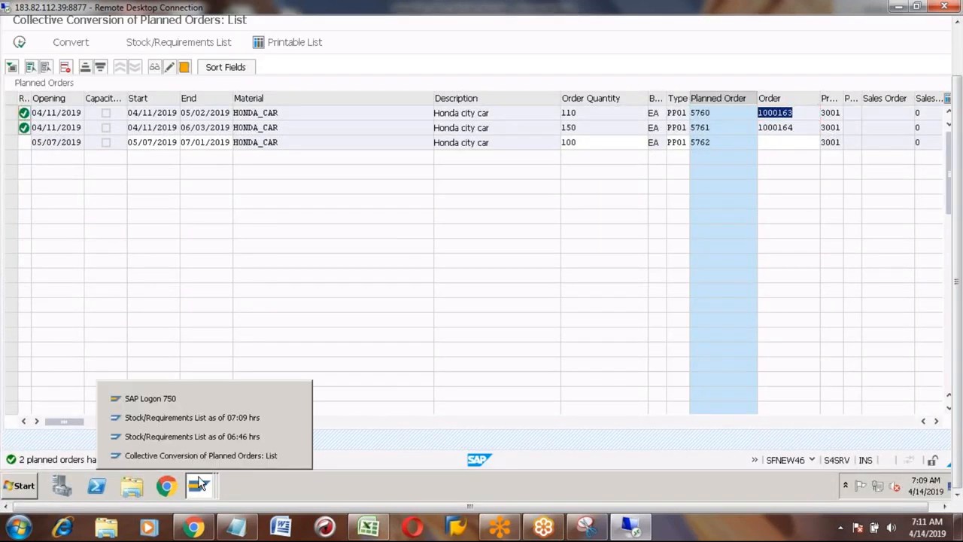
{"action": "left_click", "coordinate": [192, 417]}
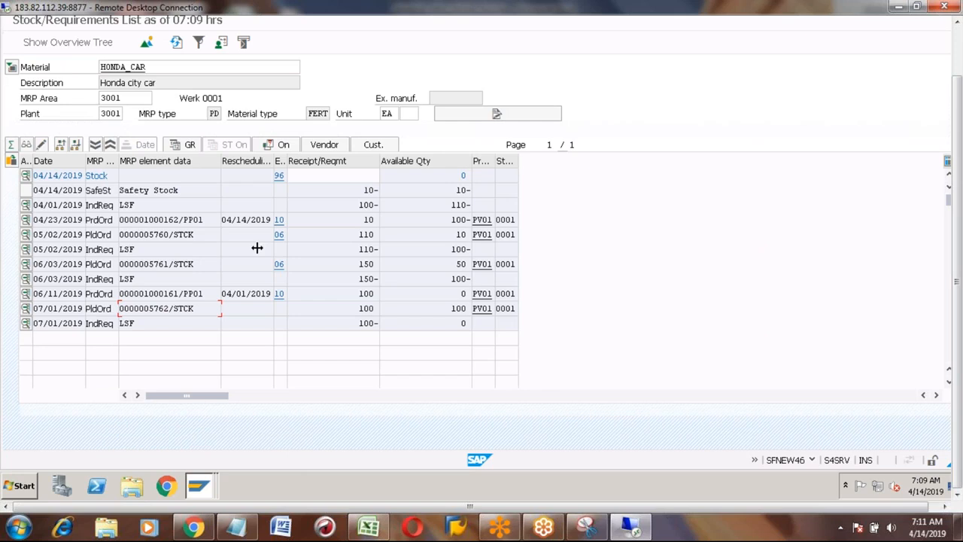
{"action": "left_click", "coordinate": [177, 43]}
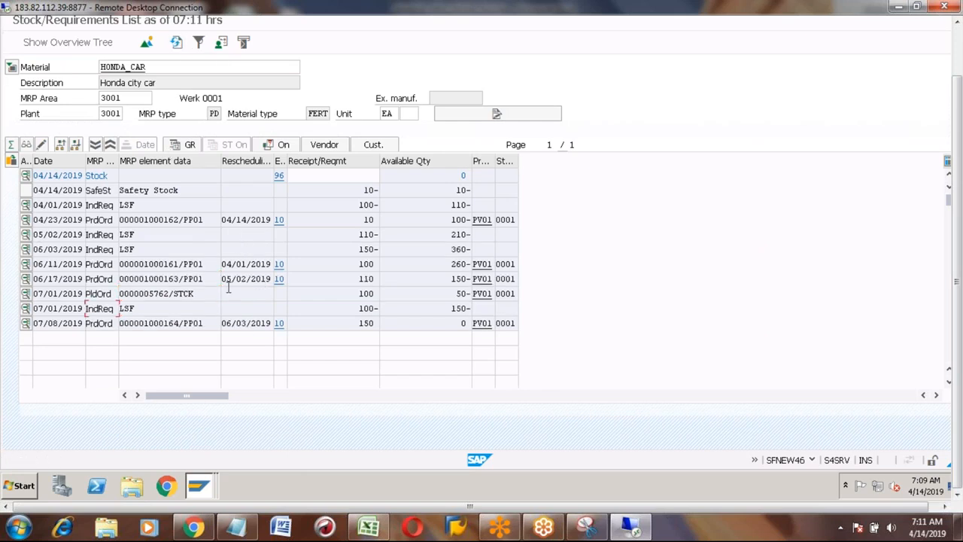
Highlight the remaining planned order's MRP element data in the 07/01/2019 row of the requirements list
{"action": "left_click", "coordinate": [139, 295]}
{"action": "left_click", "coordinate": [199, 295]}
{"action": "key", "text": "shift+Left"}
{"action": "key", "text": "shift+Left"}
{"action": "key", "text": "shift+Left"}
{"action": "key", "text": "shift+Left"}
{"action": "key", "text": "shift+Left"}
{"action": "key", "text": "shift+Left"}
{"action": "key", "text": "shift+Left"}
{"action": "key", "text": "shift+Left"}
{"action": "key", "text": "shift+Left"}
{"action": "key", "text": "shift+Left"}
{"action": "key", "text": "shift+Left"}
{"action": "key", "text": "shift+Left"}
{"action": "key", "text": "shift+Left"}
{"action": "key", "text": "shift+Left"}
{"action": "key", "text": "shift+Left"}
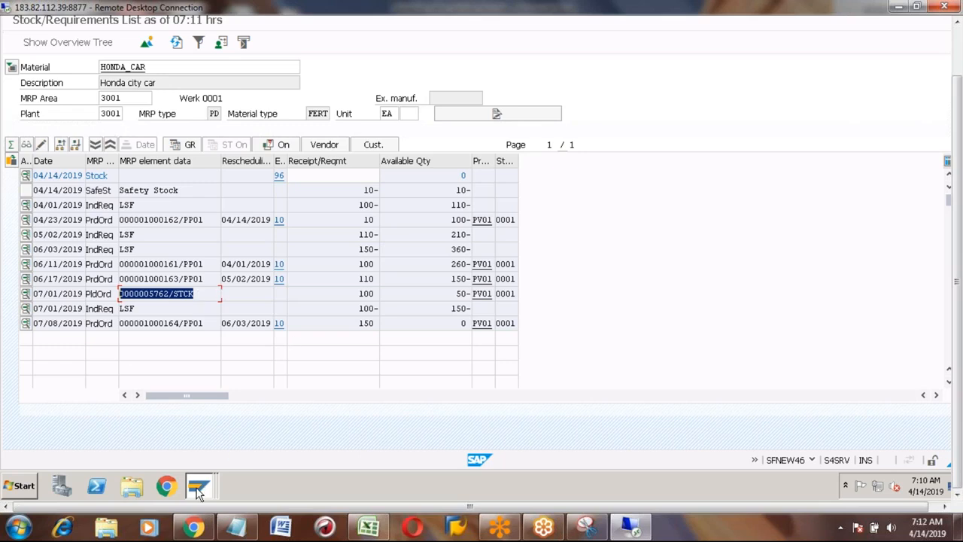
Switch to the collective conversion session and leave its order list for the initial selection screen
{"action": "mouse_move", "coordinate": [197, 489]}
{"action": "left_click", "coordinate": [196, 487]}
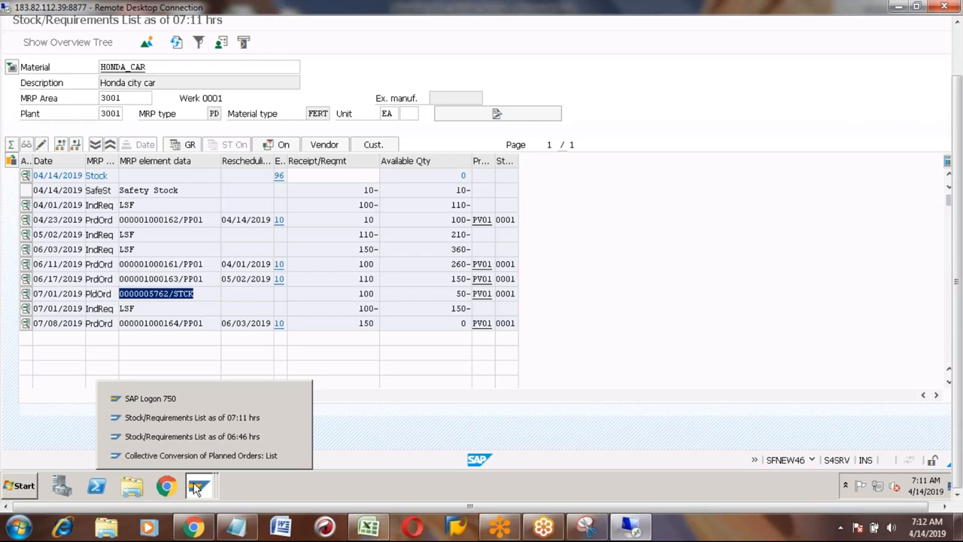
{"action": "left_click", "coordinate": [190, 455]}
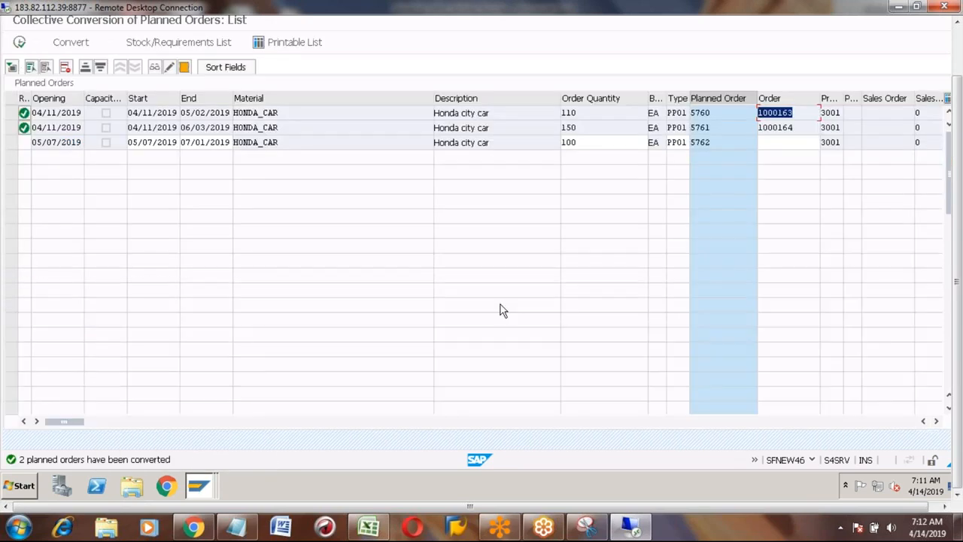
{"action": "left_click", "coordinate": [956, 48]}
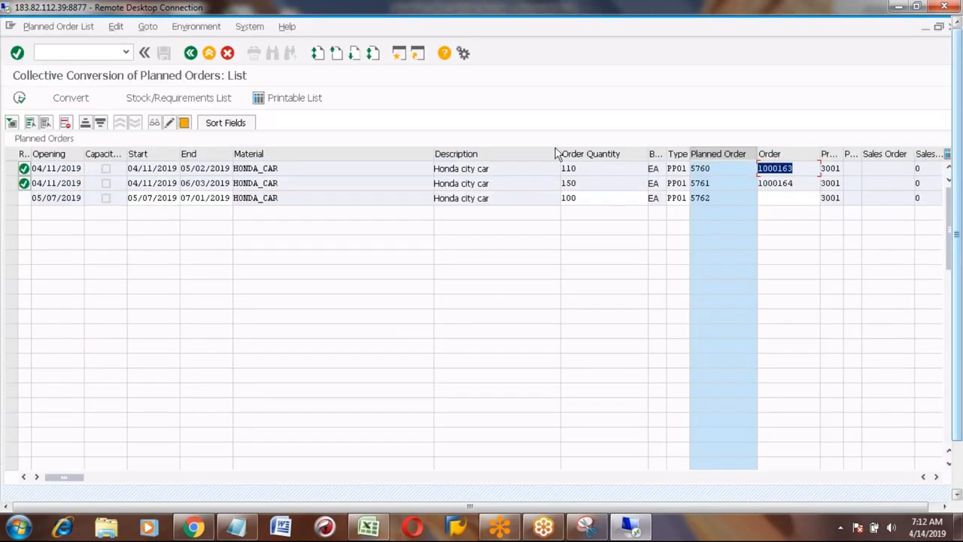
{"action": "left_click", "coordinate": [191, 53]}
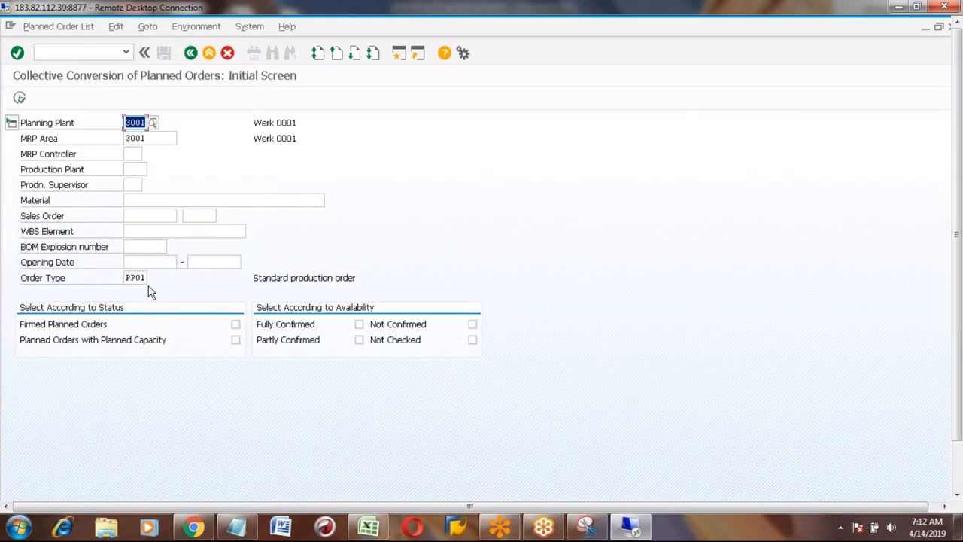
Set the opening date range to 04/15/2019 through 05/14/2019 and list the matching planned orders for collective conversion
{"action": "left_click", "coordinate": [146, 262]}
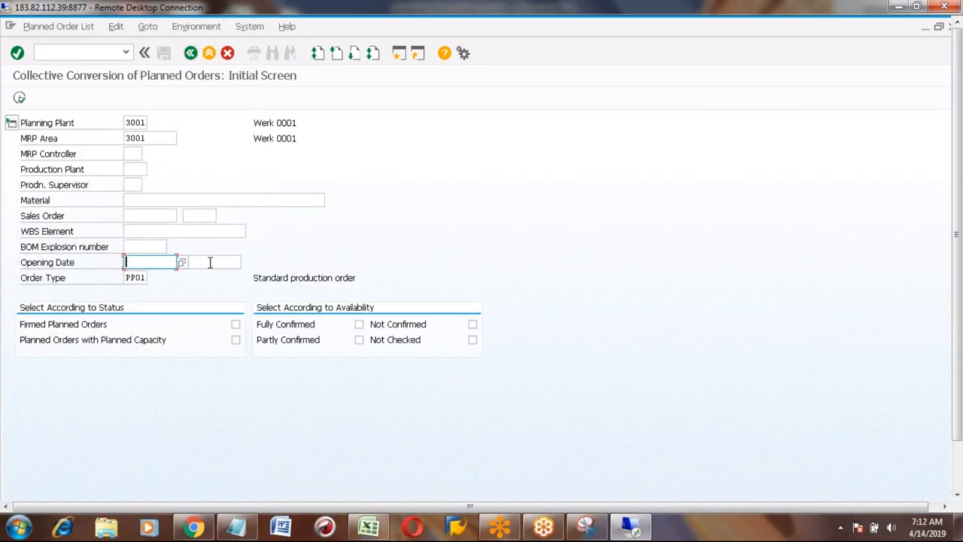
{"action": "left_click", "coordinate": [210, 262]}
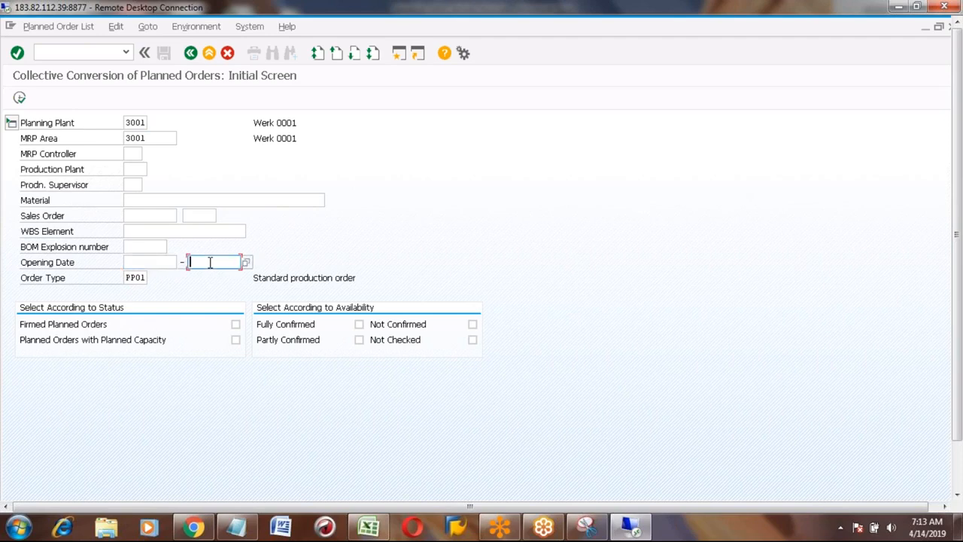
{"action": "left_click", "coordinate": [156, 262]}
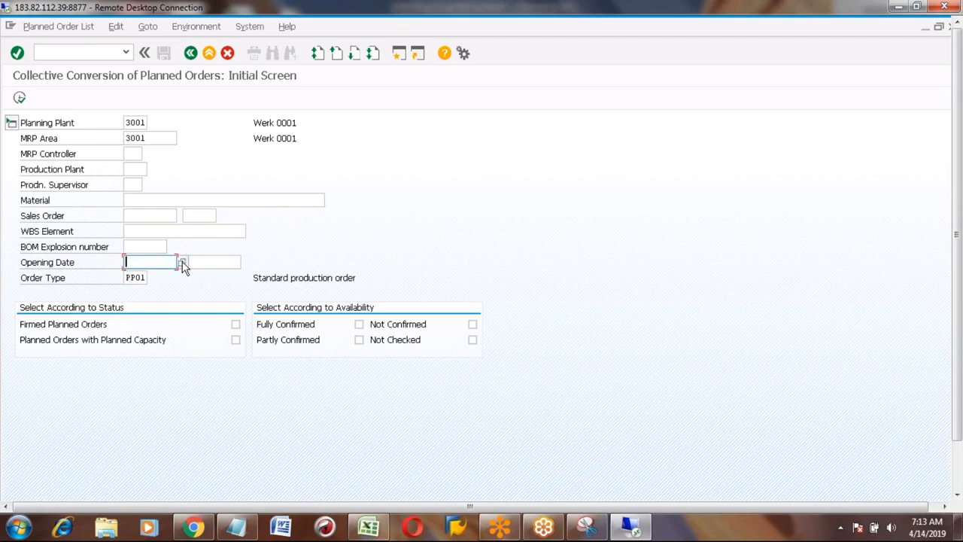
{"action": "left_click", "coordinate": [183, 265]}
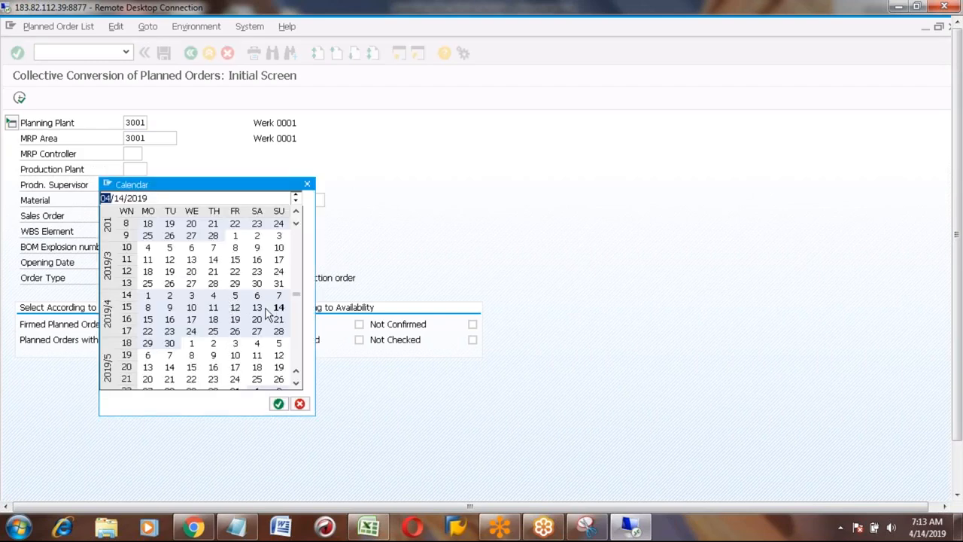
{"action": "double_click", "coordinate": [149, 320]}
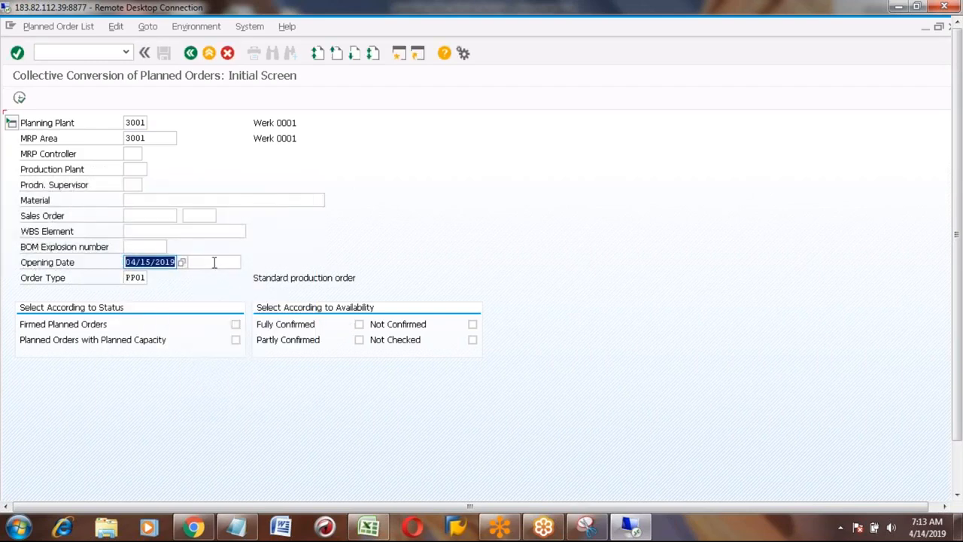
{"action": "left_click", "coordinate": [226, 258]}
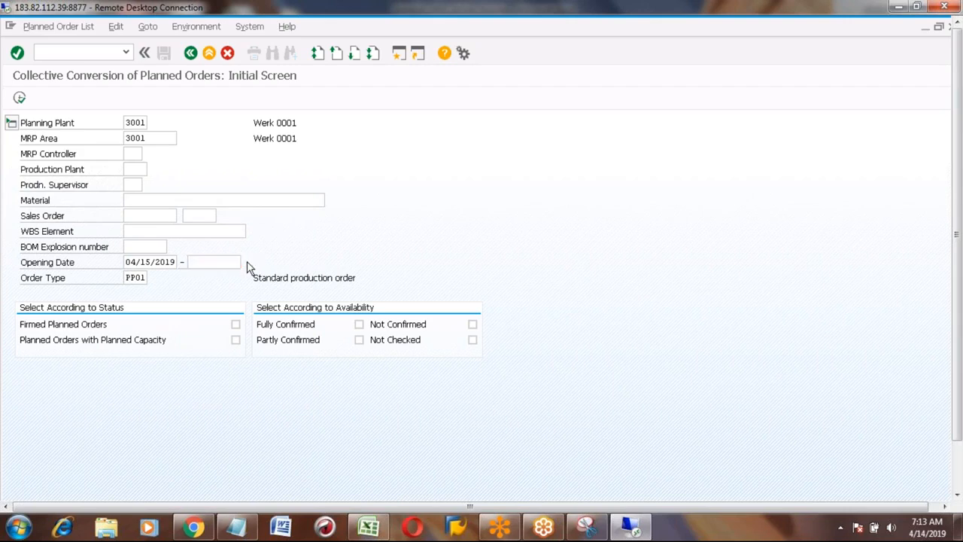
{"action": "left_click", "coordinate": [249, 263]}
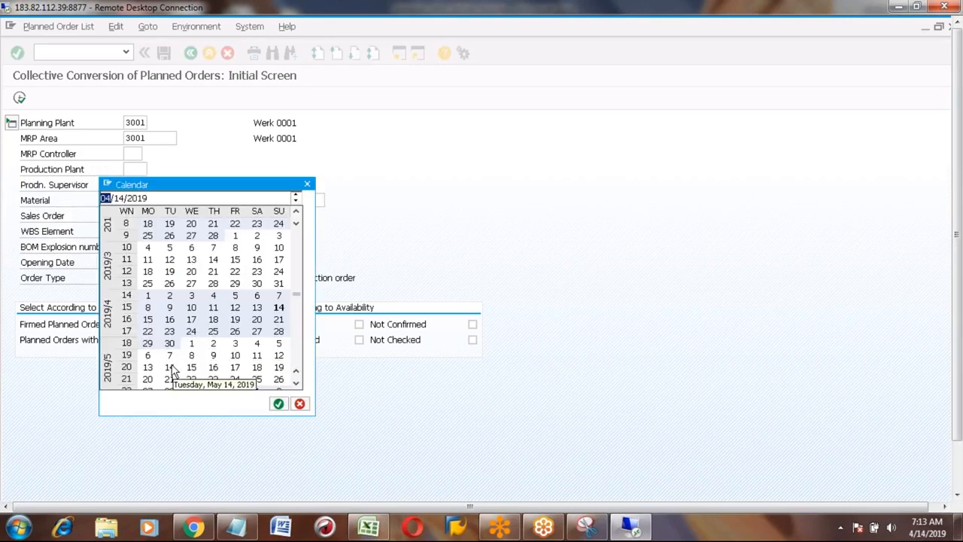
{"action": "double_click", "coordinate": [170, 367]}
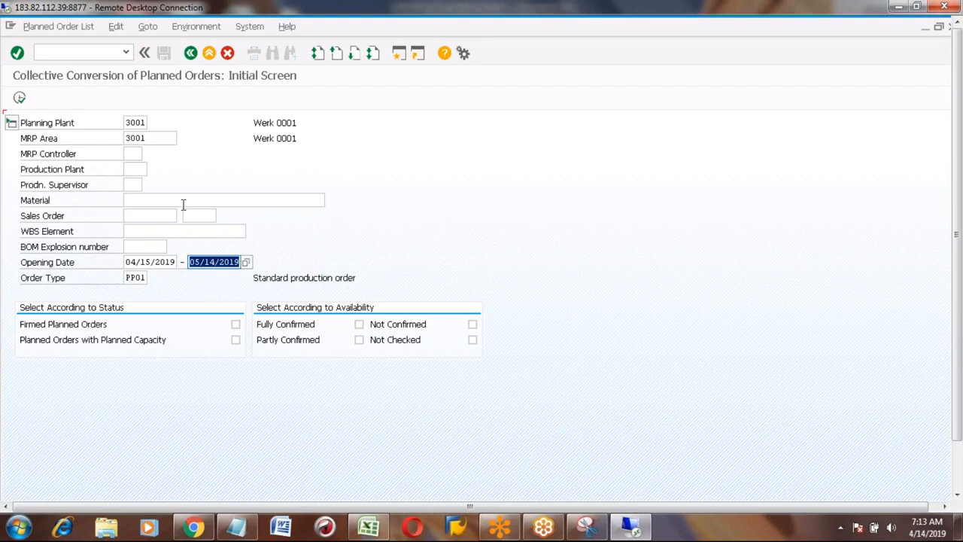
{"action": "left_click", "coordinate": [19, 99]}
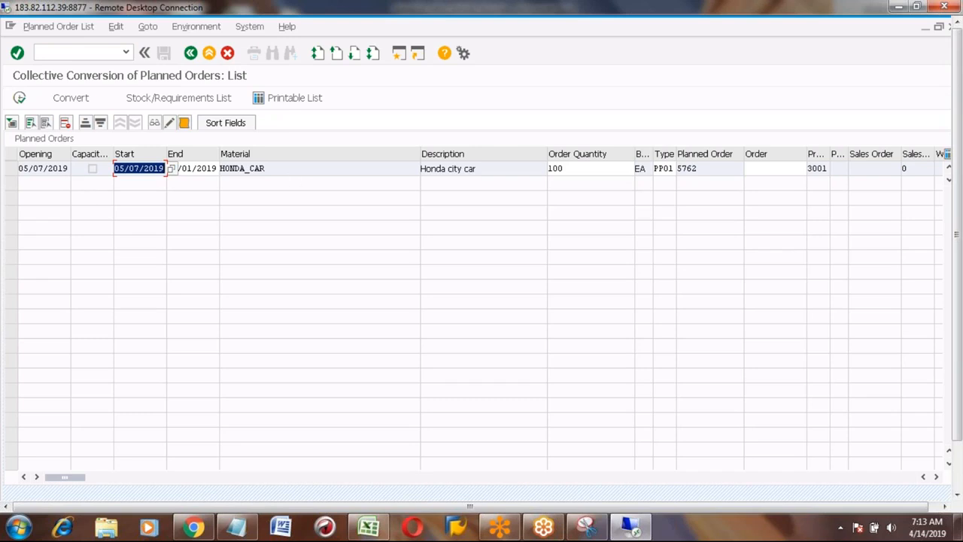
{"action": "left_click", "coordinate": [294, 169]}
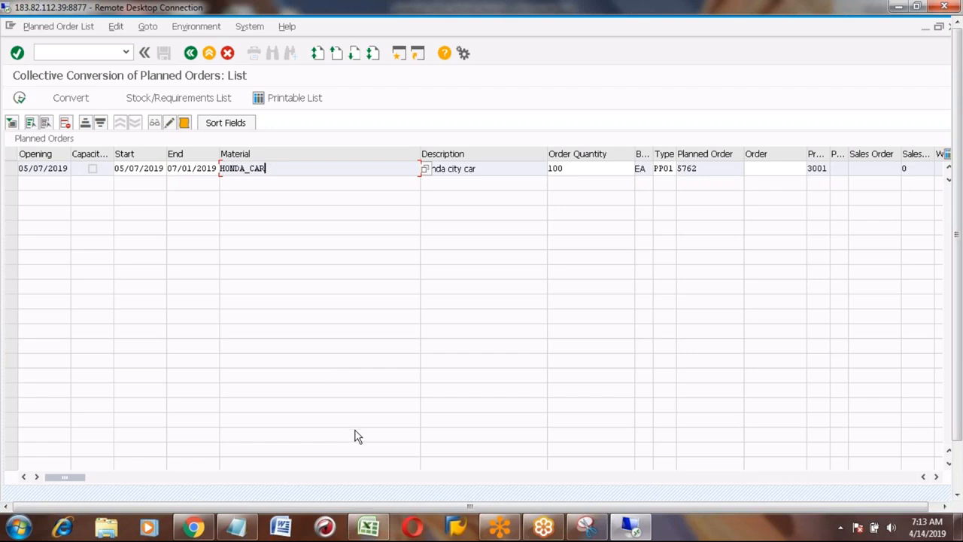
Switch to the Excel notes and highlight the three planned order conversion methods in C262:C264
{"action": "left_click", "coordinate": [370, 531]}
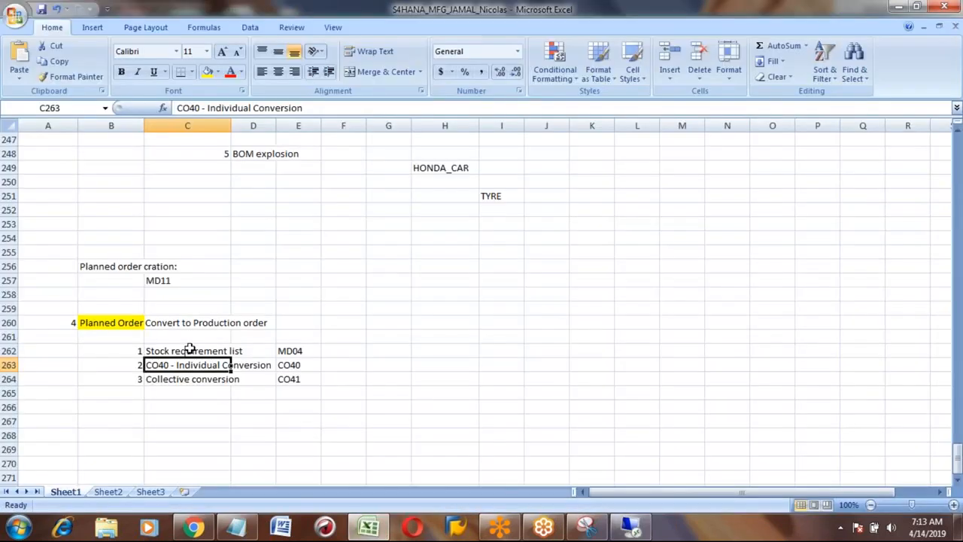
{"action": "left_click", "coordinate": [186, 351]}
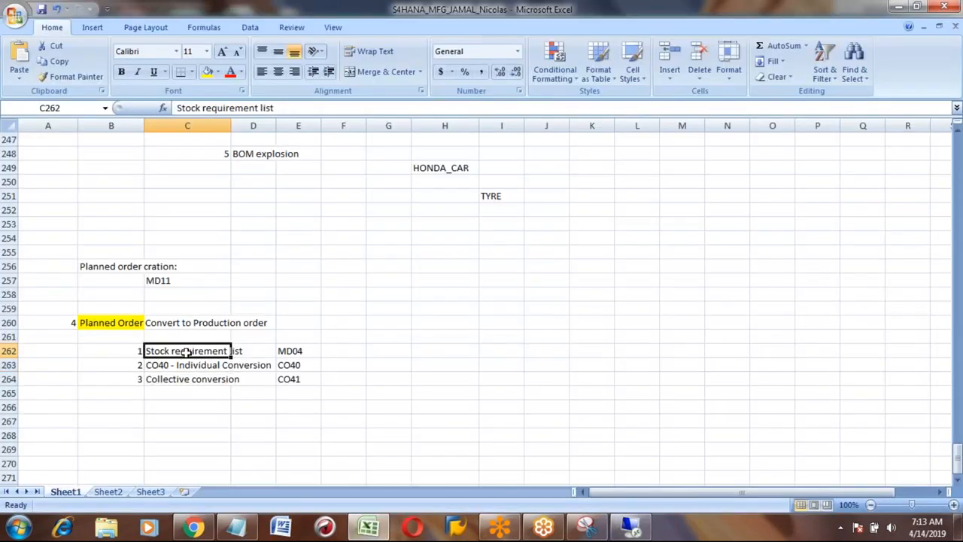
{"action": "key", "text": "shift+Down"}
{"action": "key", "text": "shift+Down"}
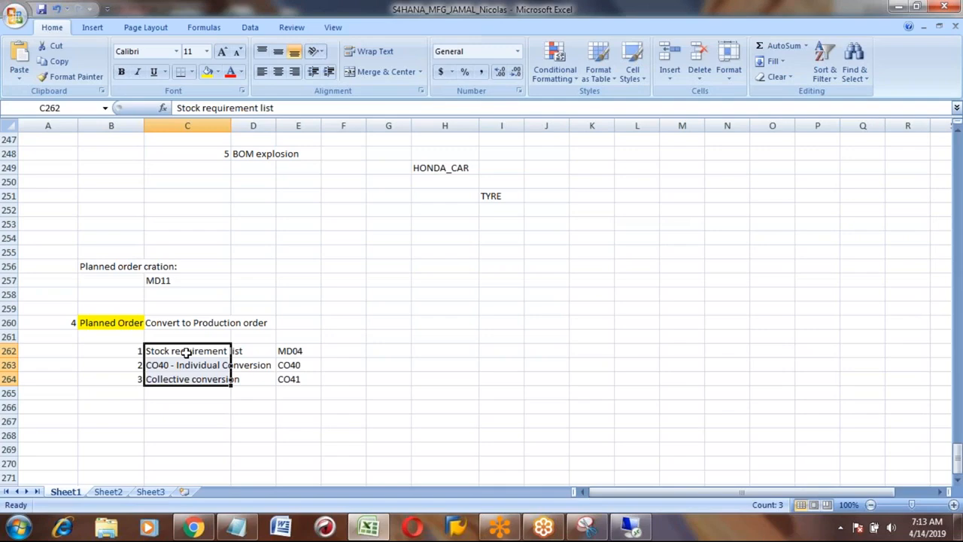
Number the next process step 5 in cell A267, below the conversion methods
{"action": "key", "text": "Down"}
{"action": "key", "text": "Down"}
{"action": "key", "text": "Down"}
{"action": "key", "text": "Down"}
{"action": "key", "text": "Down"}
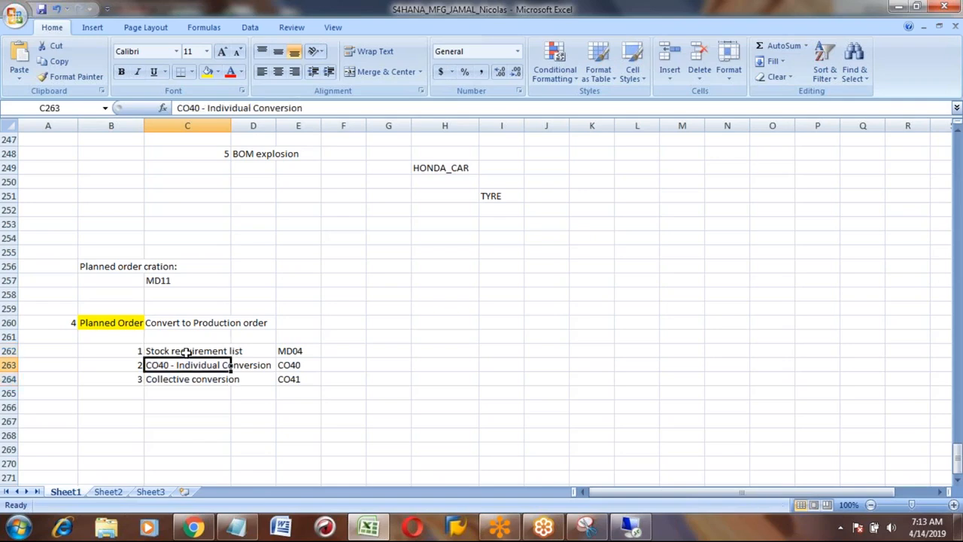
{"action": "key", "text": "Left"}
{"action": "key", "text": "Left"}
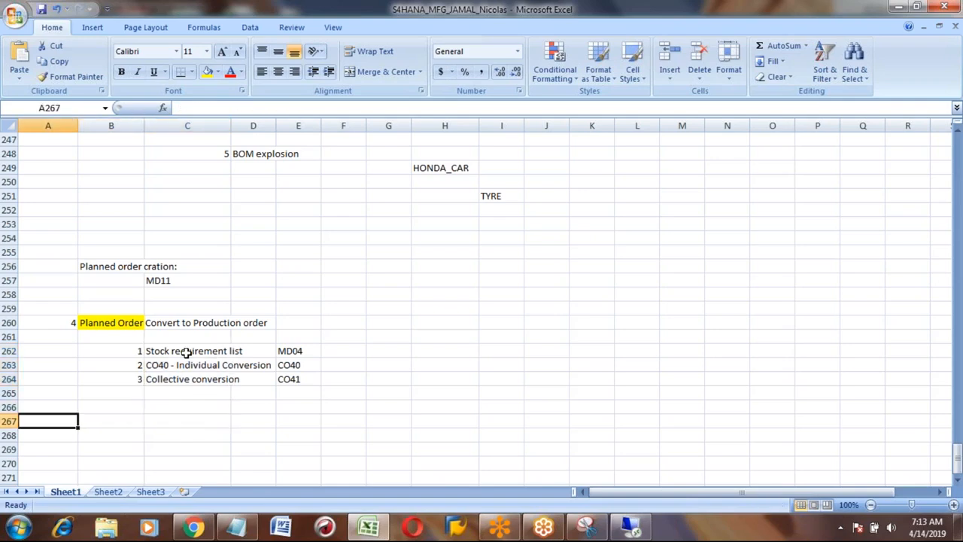
{"action": "type", "text": "5"}
{"action": "key", "text": "Right"}
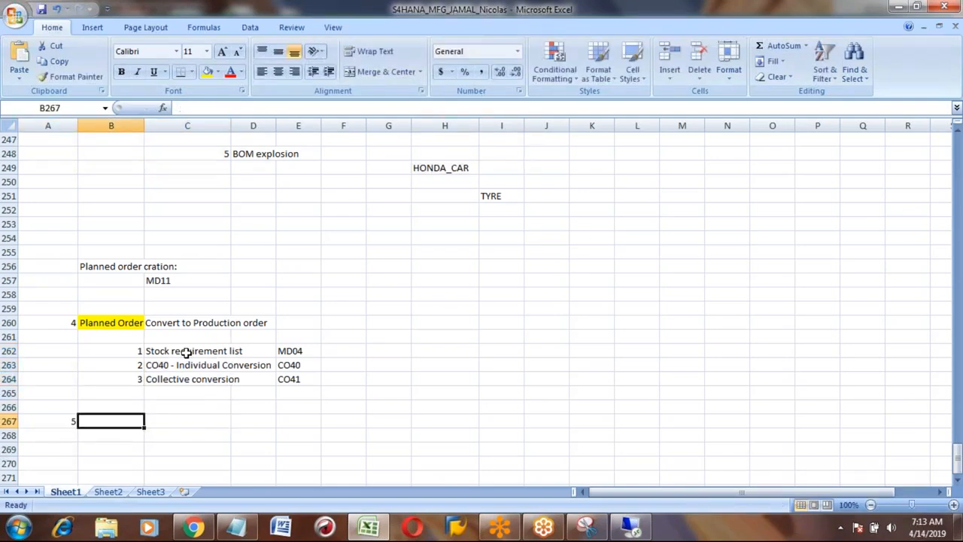
{"action": "type", "text": "rEL"}
{"action": "key", "text": "BackSpace"}
{"action": "key", "text": "BackSpace"}
{"action": "key", "text": "BackSpace"}
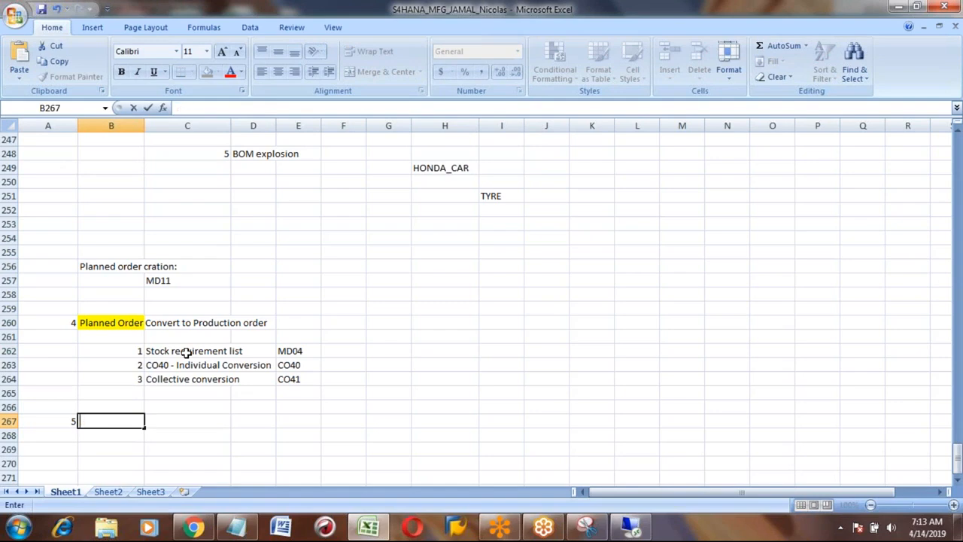
Copy the highlighted Release Production order heading from cell E23 into B267, beside the number 5
{"action": "key", "text": "Page_Up"}
{"action": "key", "text": "Page_Up"}
{"action": "key", "text": "Page_Up"}
{"action": "key", "text": "Page_Up"}
{"action": "key", "text": "Page_Up"}
{"action": "key", "text": "Page_Up"}
{"action": "key", "text": "Page_Up"}
{"action": "key", "text": "Page_Up"}
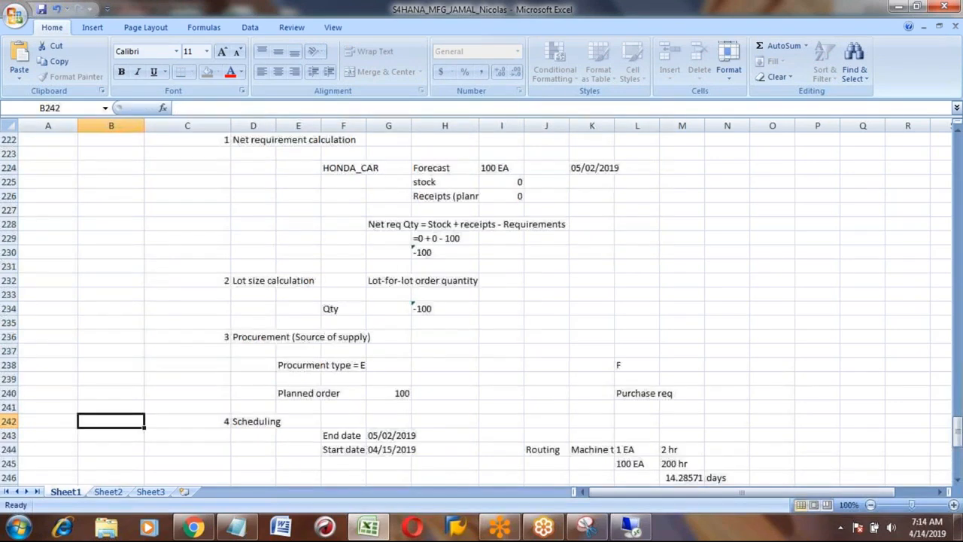
{"action": "key", "text": "Page_Up"}
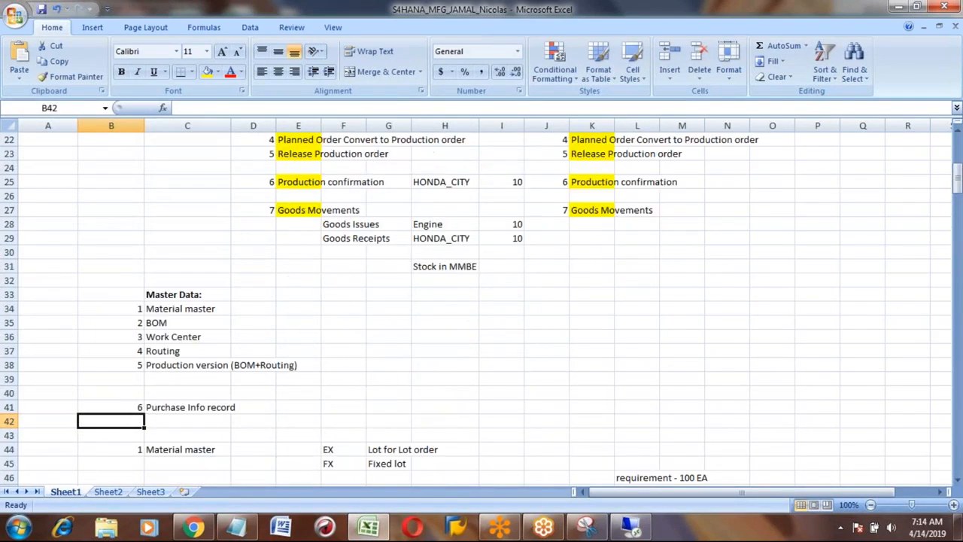
{"action": "left_click", "coordinate": [292, 154]}
{"action": "key", "text": "ctrl+c"}
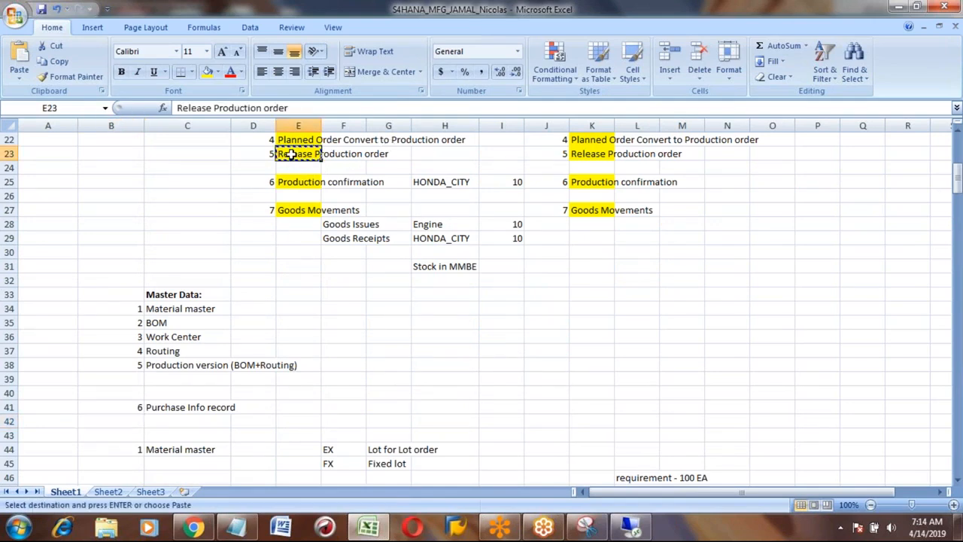
{"action": "key", "text": "Page_Down"}
{"action": "scroll", "coordinate": [292, 155], "scroll_direction": "down", "scroll_amount": 8}
{"action": "key", "text": "Page_Down"}
{"action": "key", "text": "Page_Down"}
{"action": "key", "text": "Page_Down"}
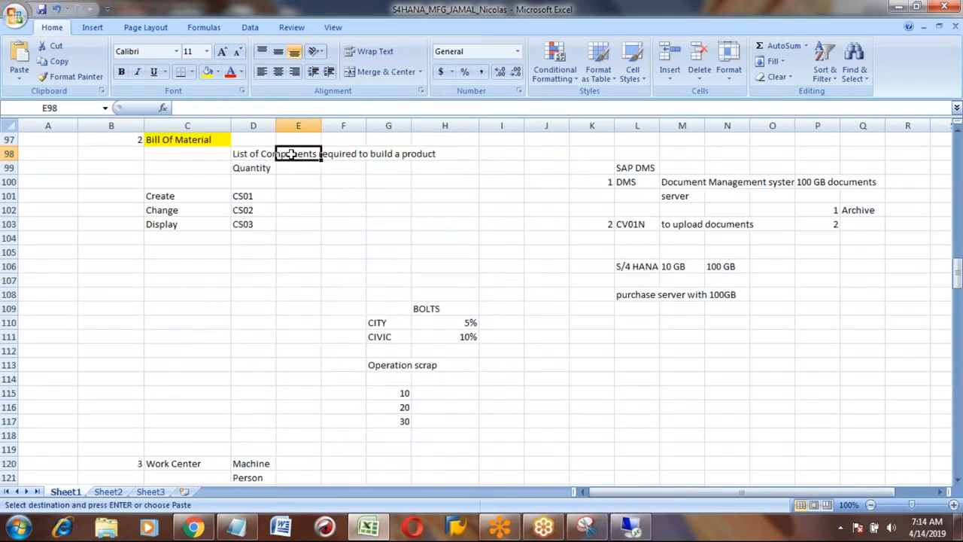
{"action": "key", "text": "Page_Down"}
{"action": "key", "text": "Page_Down"}
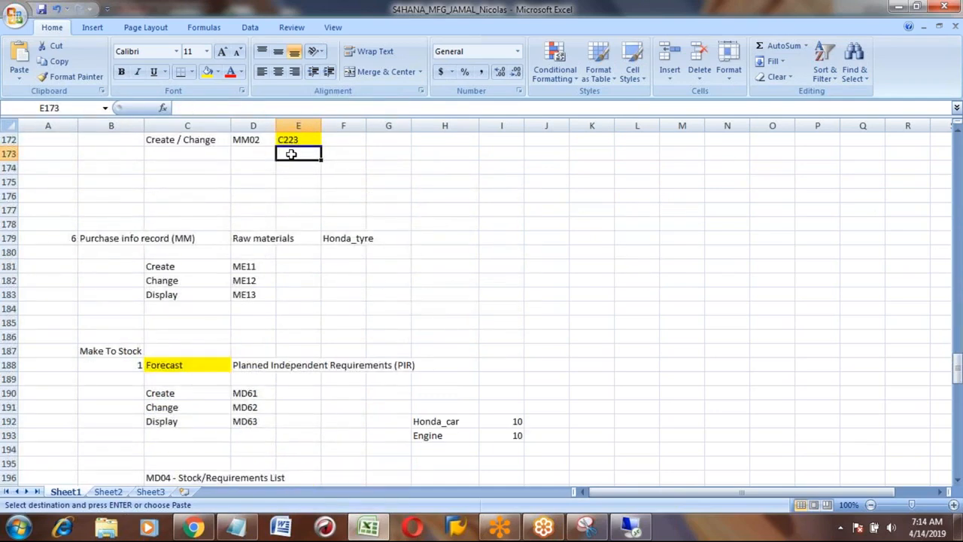
{"action": "key", "text": "Page_Down"}
{"action": "key", "text": "Page_Down"}
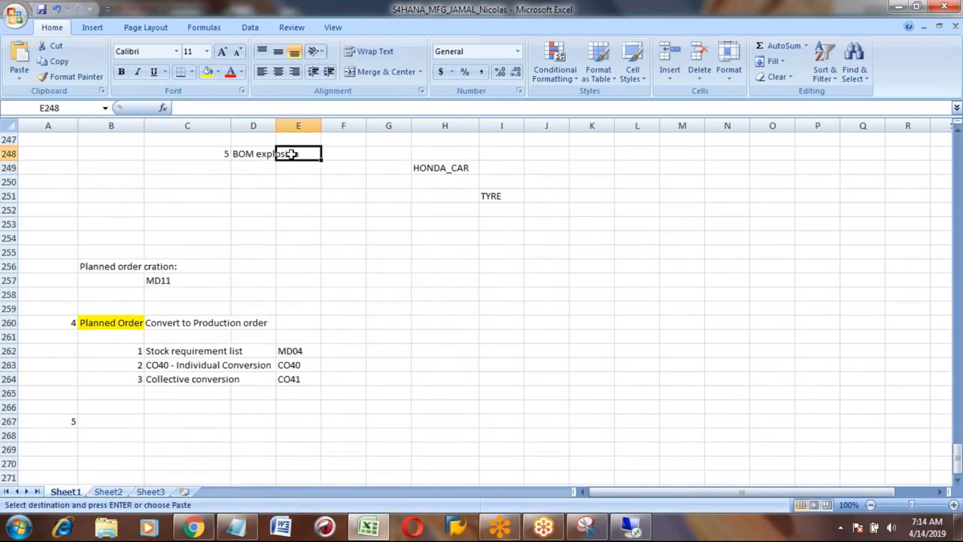
{"action": "left_click", "coordinate": [109, 421]}
{"action": "key", "text": "ctrl+v"}
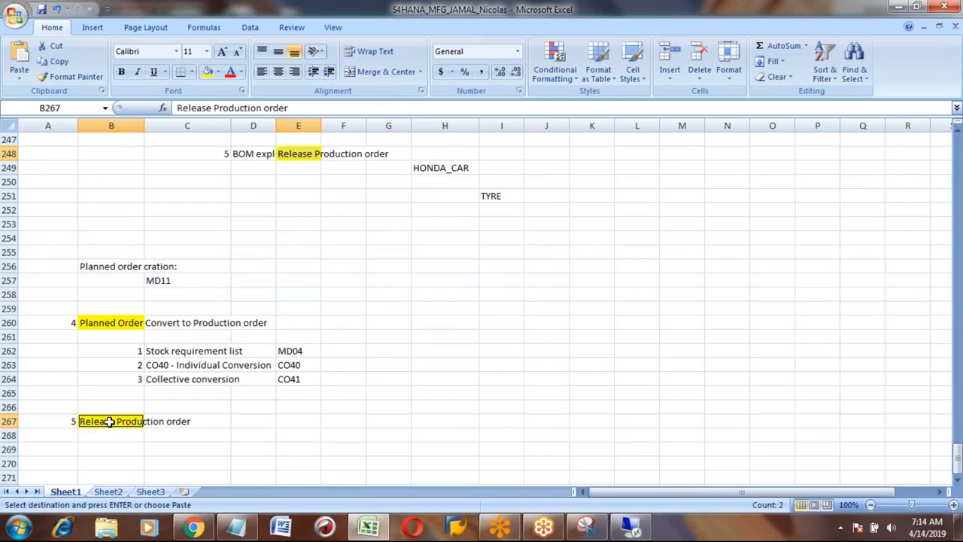
Highlight the Release Production order heading in B267 and the Planned Order Convert to Production order heading in B260
{"action": "left_click", "coordinate": [233, 406]}
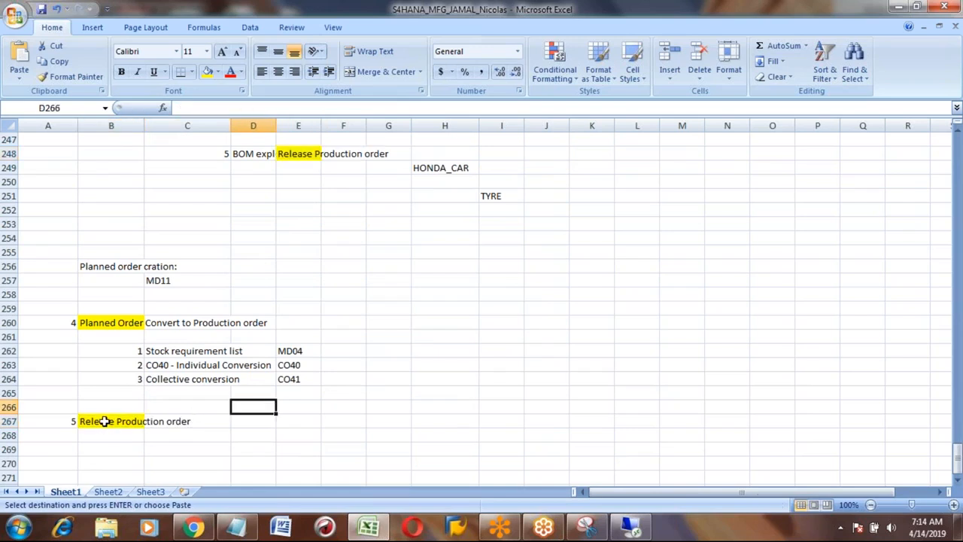
{"action": "left_click", "coordinate": [105, 421]}
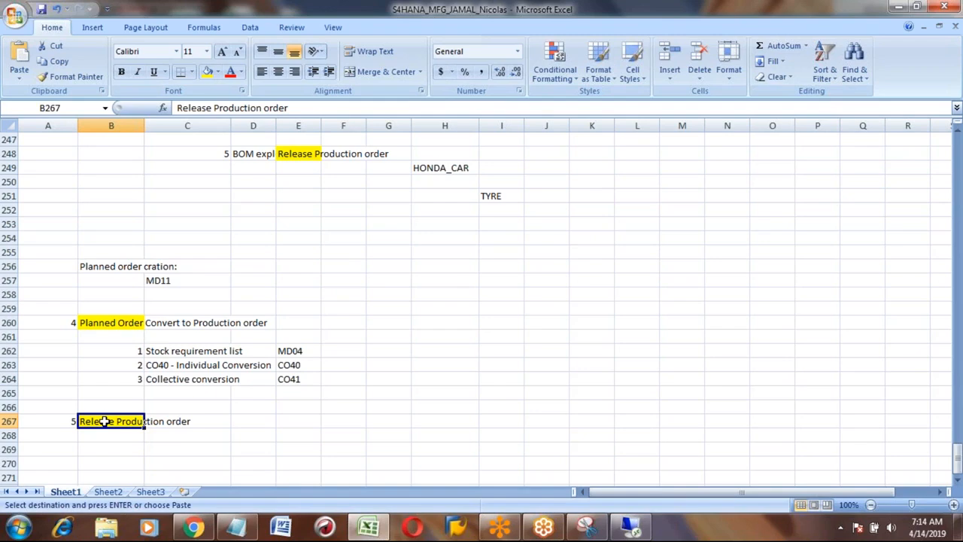
{"action": "left_click", "coordinate": [115, 320]}
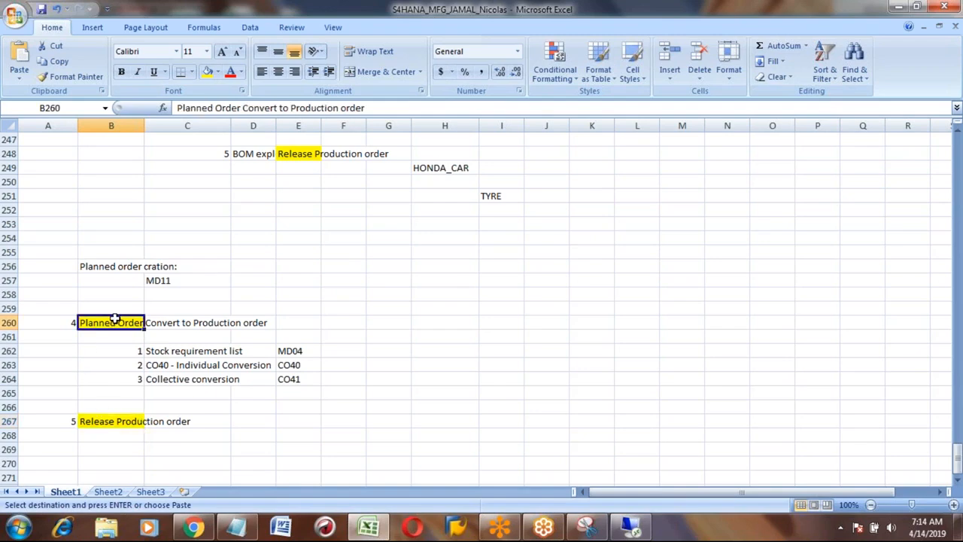
{"action": "left_click", "coordinate": [117, 421]}
Copy the Stock requirement list entry with its MD04 code from C262:E262 to C269, under Release Production order
{"action": "key", "text": "Down"}
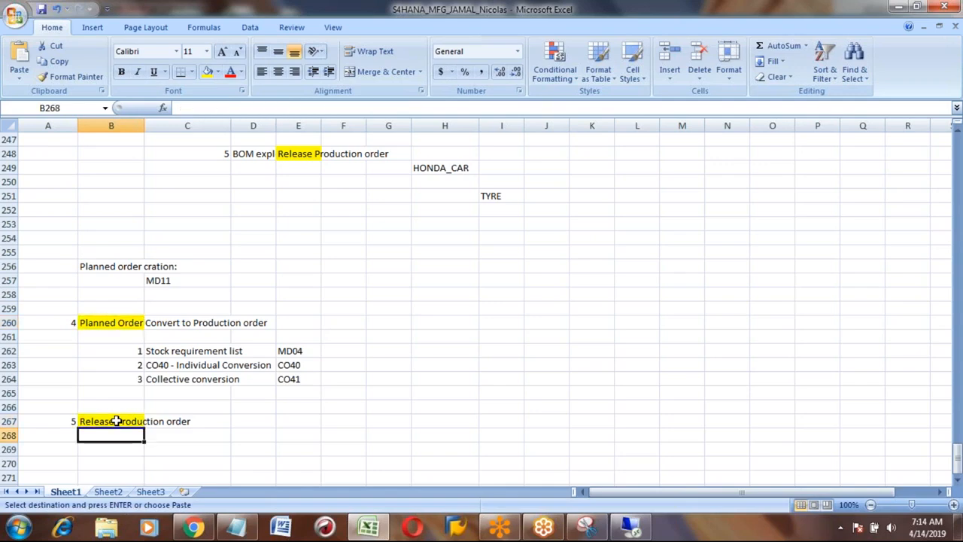
{"action": "key", "text": "Down"}
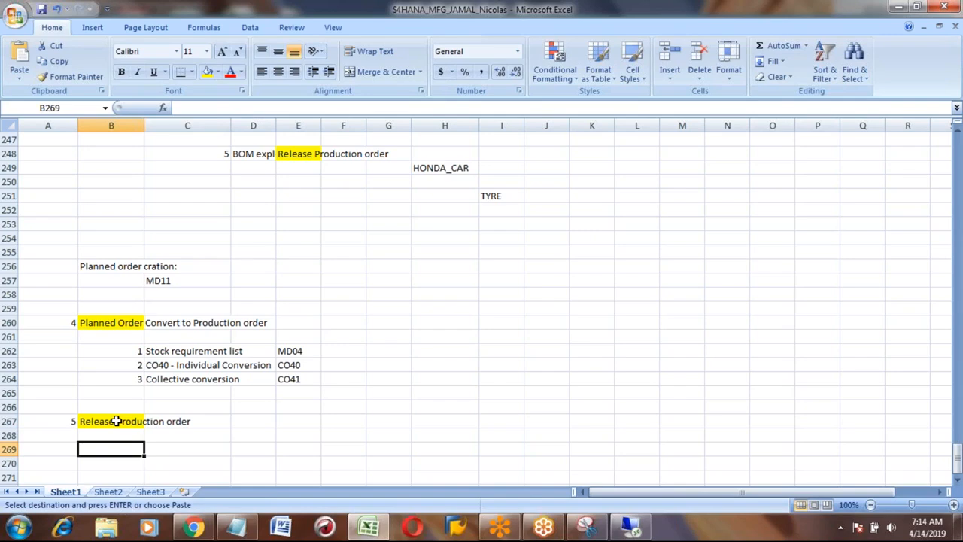
{"action": "key", "text": "Right"}
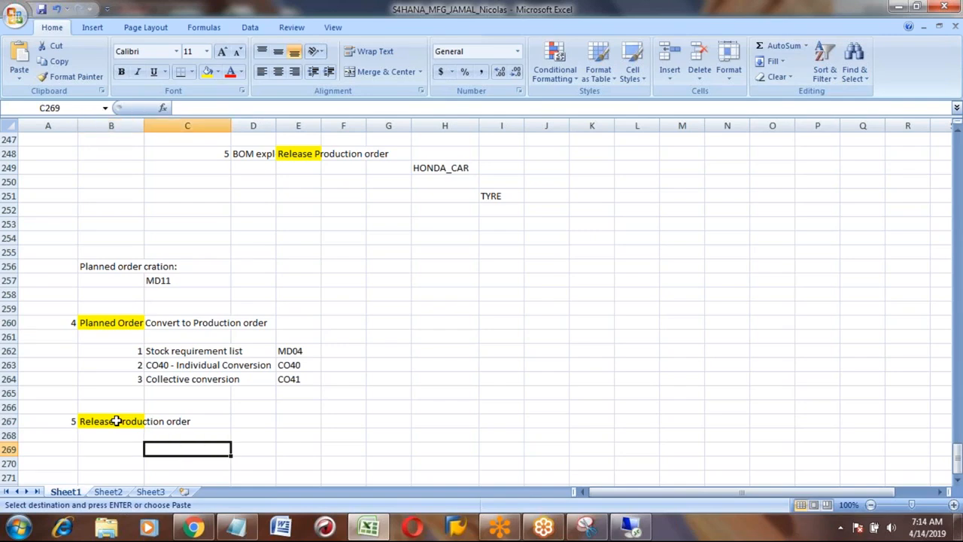
{"action": "key", "text": "Up"}
{"action": "key", "text": "Up"}
{"action": "key", "text": "Up"}
{"action": "key", "text": "Up"}
{"action": "key", "text": "Up"}
{"action": "key", "text": "Up"}
{"action": "key", "text": "Up"}
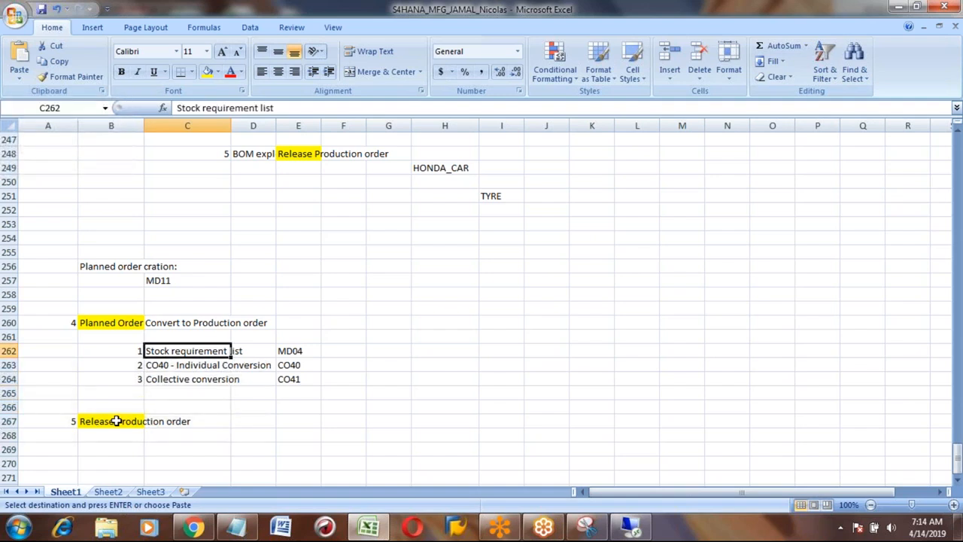
{"action": "key", "text": "shift+Right"}
{"action": "key", "text": "shift+Right"}
{"action": "key", "text": "ctrl+c"}
{"action": "key", "text": "Down"}
{"action": "key", "text": "Down"}
{"action": "key", "text": "Down"}
{"action": "key", "text": "Down"}
{"action": "key", "text": "Down"}
{"action": "key", "text": "Down"}
{"action": "key", "text": "Down"}
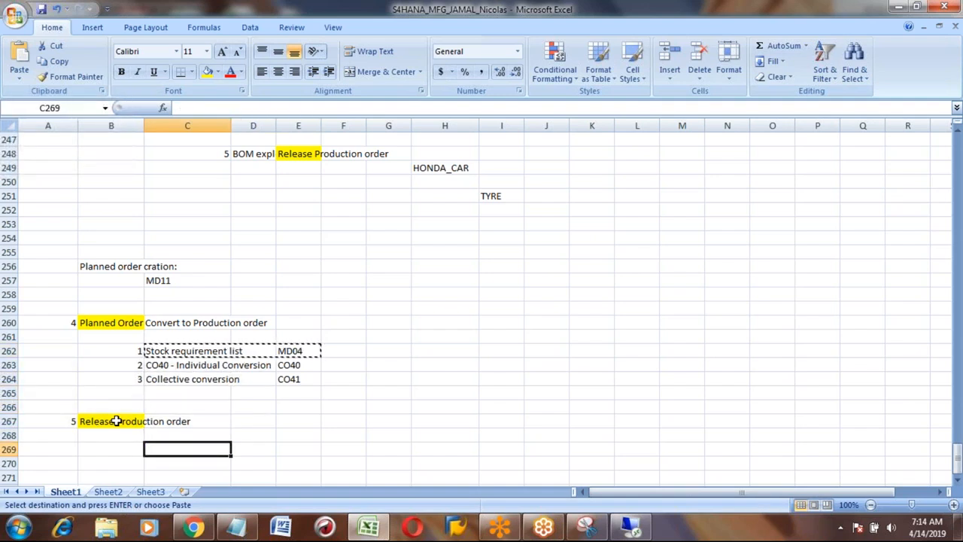
{"action": "key", "text": "ctrl+v"}
Add a Change Production order entry in C270 with the code CO02 in E270, below the Stock requirement list entry
{"action": "key", "text": "Down"}
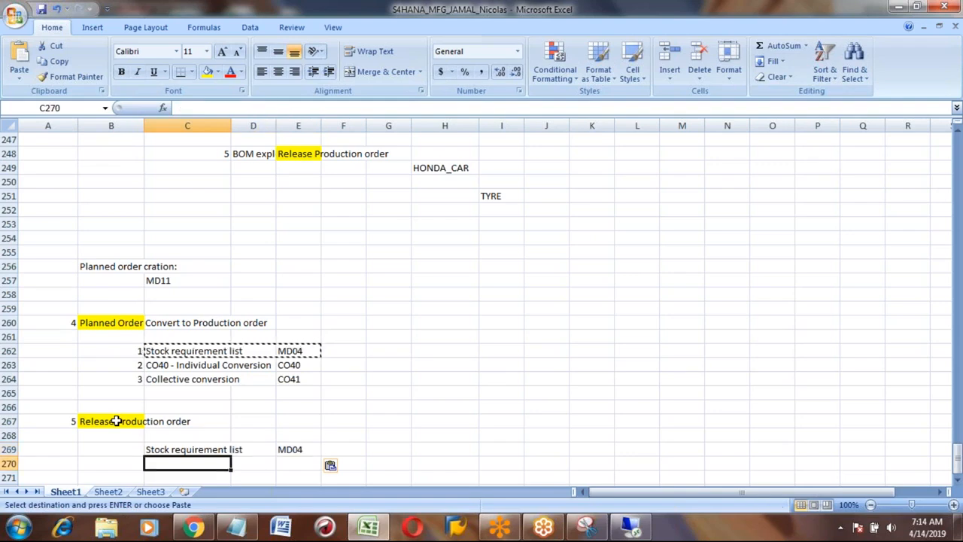
{"action": "type", "text": "Chang"}
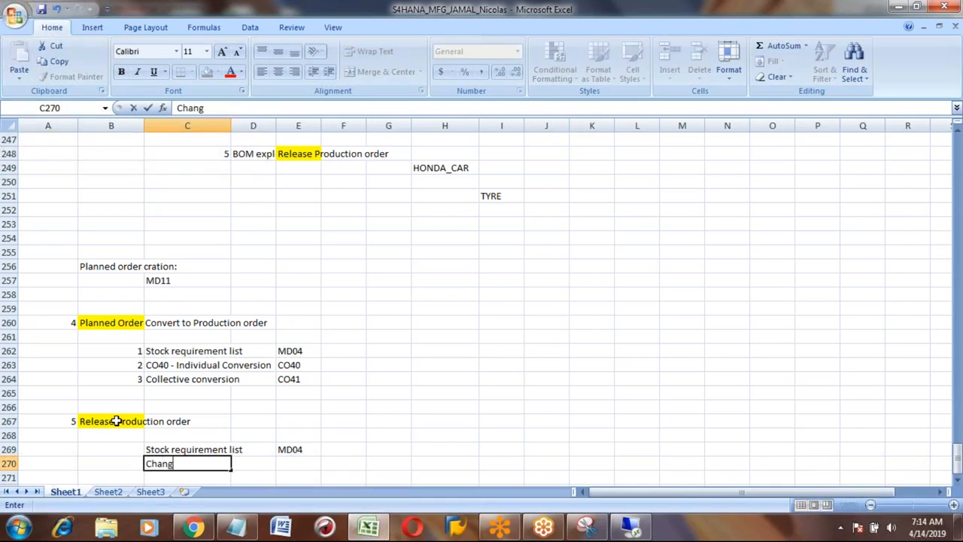
{"action": "type", "text": "e Production"}
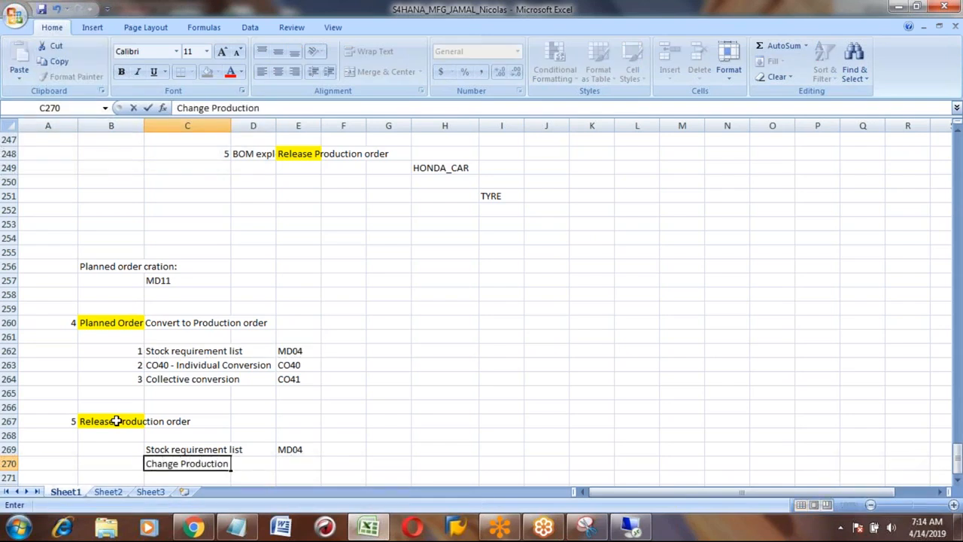
{"action": "type", "text": " order"}
{"action": "key", "text": "Tab"}
{"action": "key", "text": "Tab"}
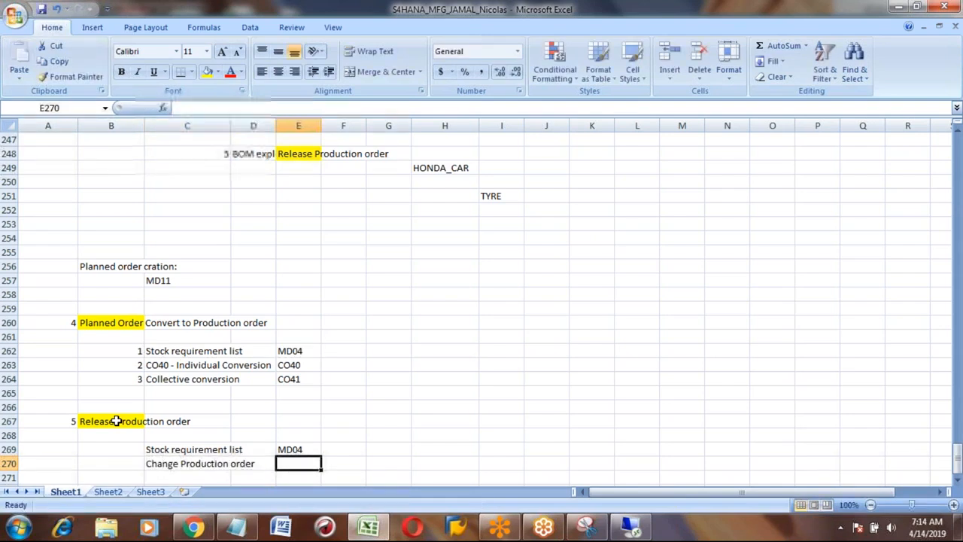
{"action": "type", "text": "CO02"}
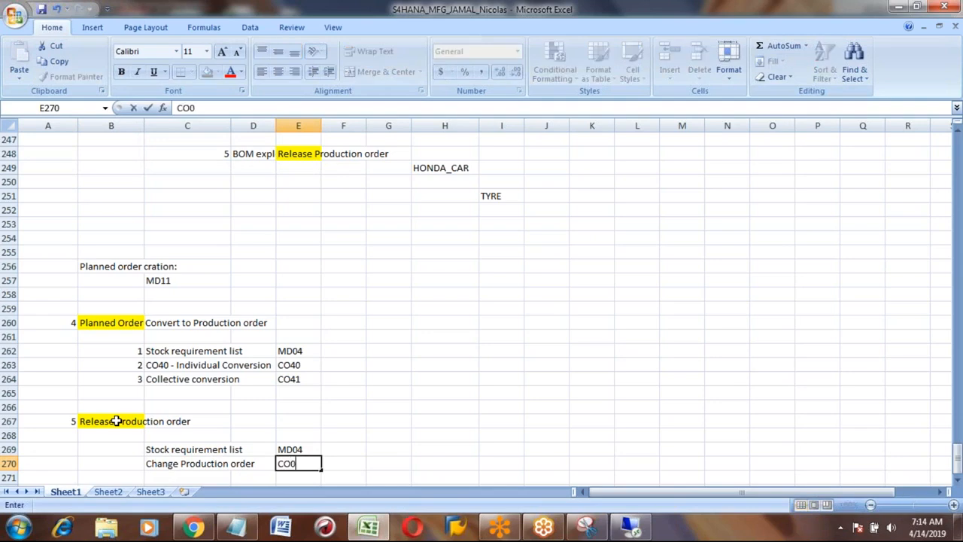
{"action": "key", "text": "Return"}
{"action": "key", "text": "Down"}
{"action": "key", "text": "Down"}
{"action": "key", "text": "Down"}
{"action": "key", "text": "Down"}
{"action": "key", "text": "Down"}
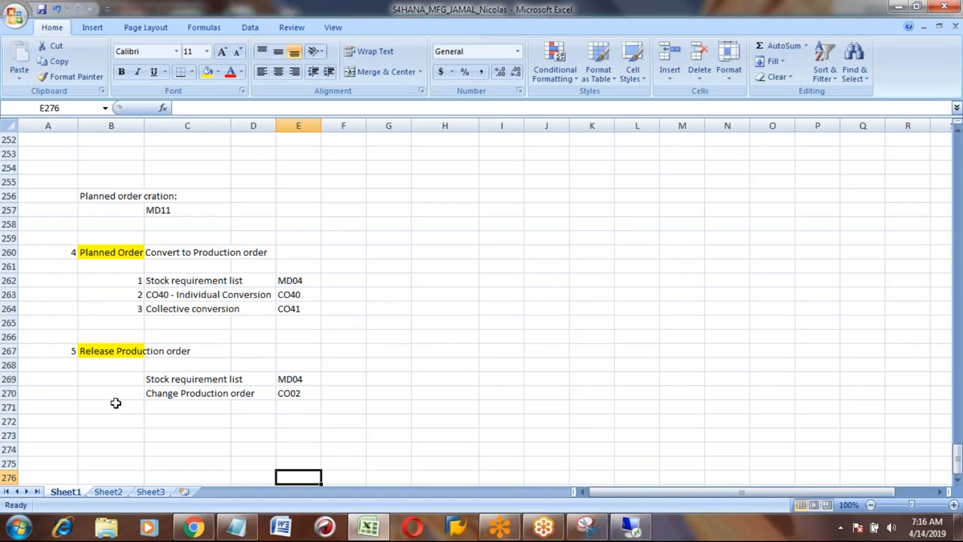
Review the Release Production order heading and its Stock requirement list and Change Production order entries in rows 267 to 270
{"action": "left_click", "coordinate": [112, 347]}
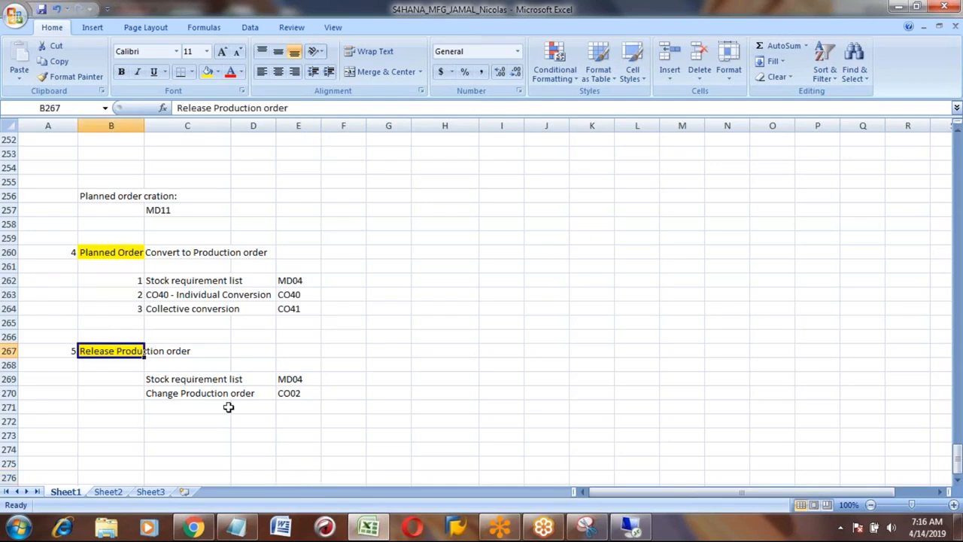
{"action": "left_click", "coordinate": [181, 381]}
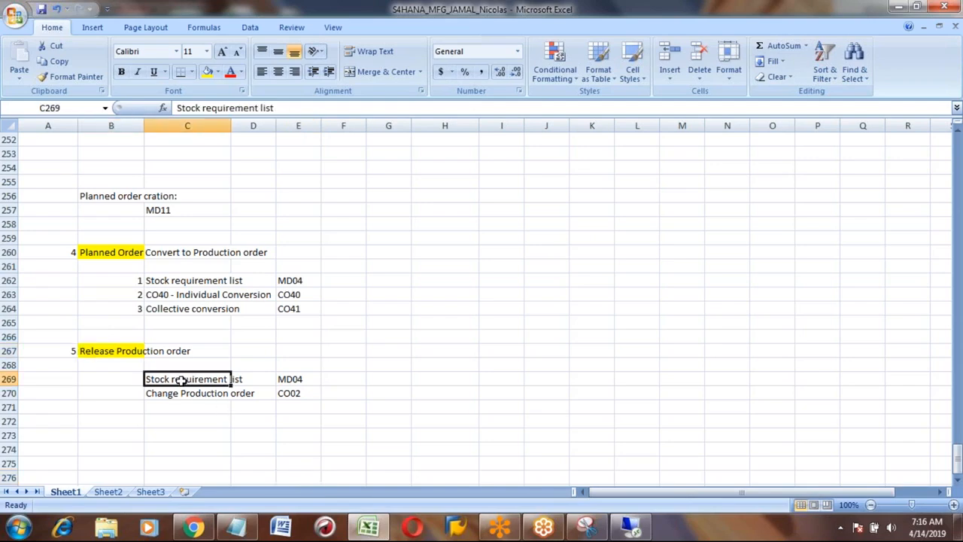
{"action": "key", "text": "Right"}
{"action": "key", "text": "Right"}
{"action": "key", "text": "Left"}
{"action": "key", "text": "Left"}
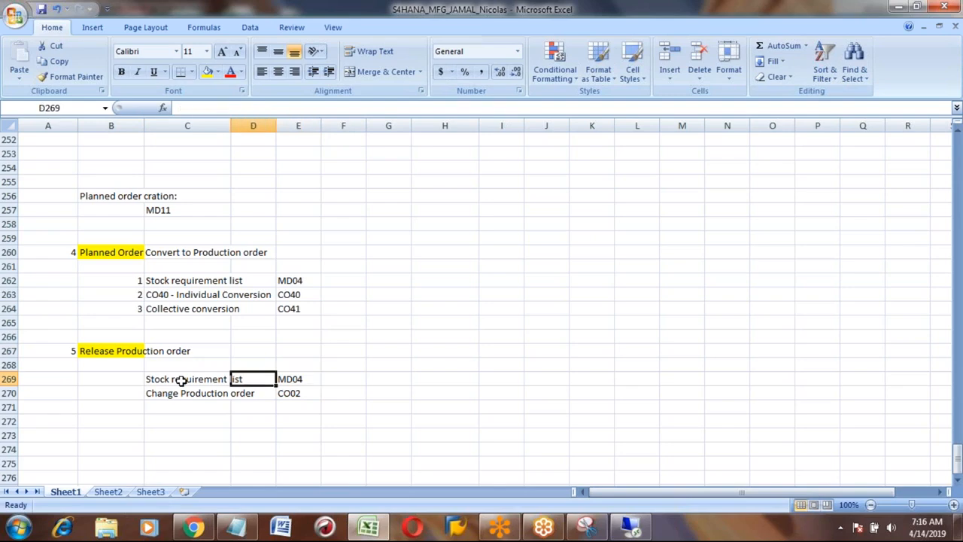
{"action": "key", "text": "Down"}
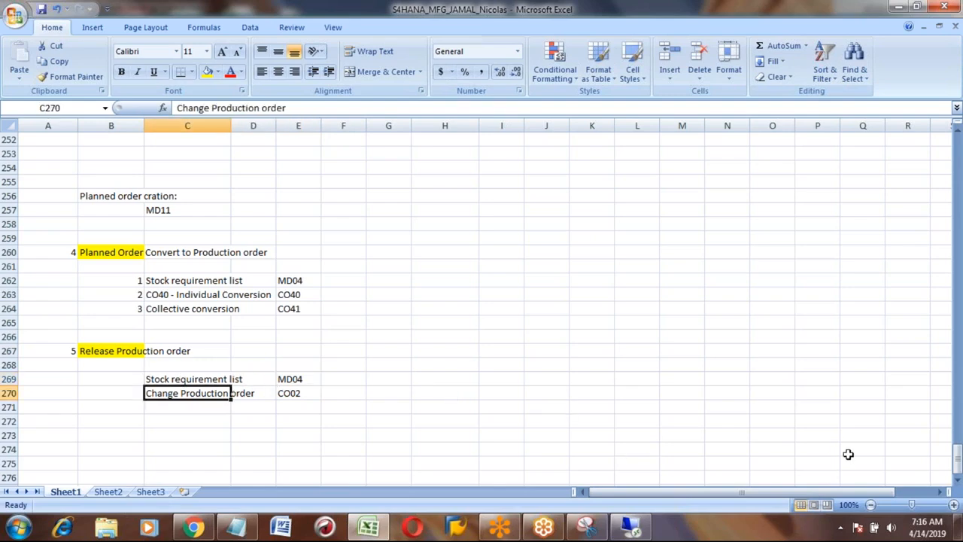
Switch to the SAP remote session, exit the collective conversion list, and refresh the open HONDA_CAR stock/requirements list
{"action": "left_click", "coordinate": [631, 529]}
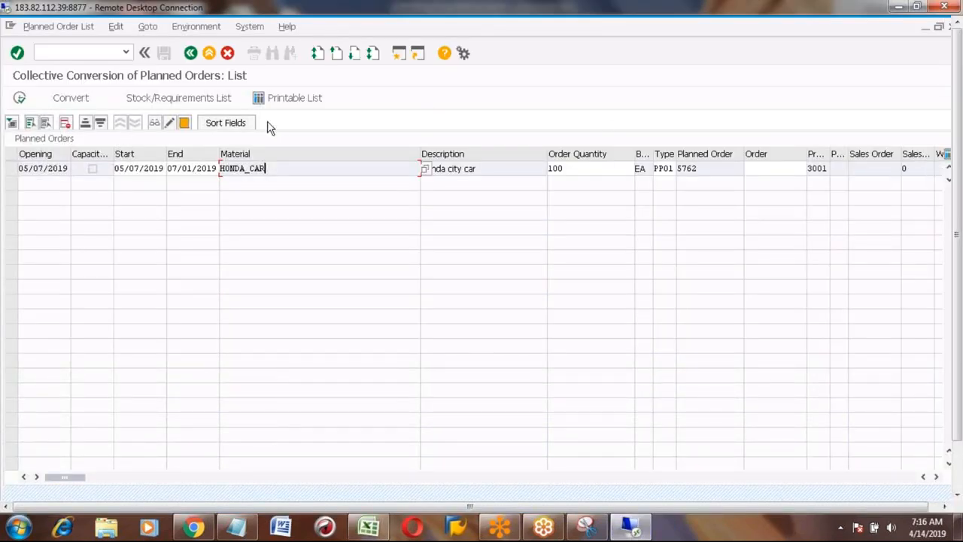
{"action": "left_click", "coordinate": [210, 55]}
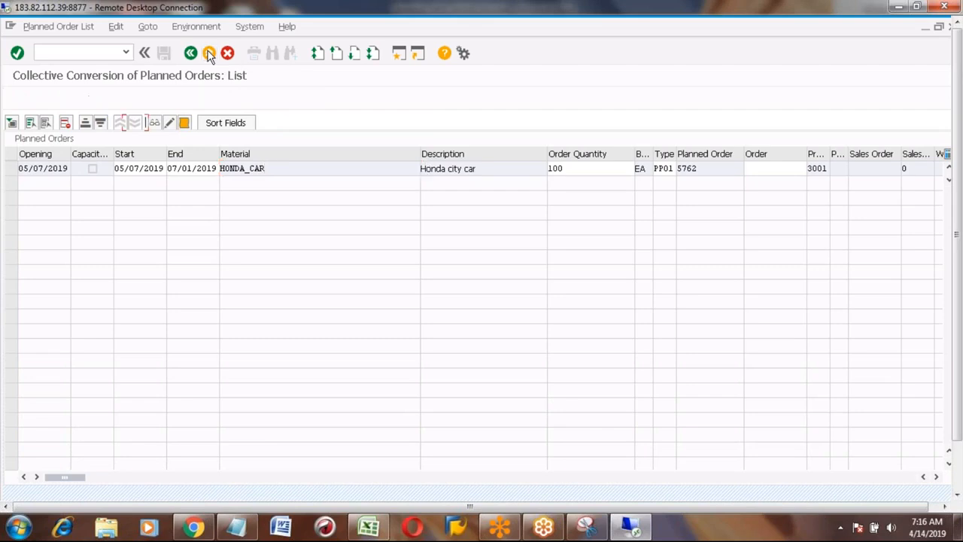
{"action": "left_click", "coordinate": [210, 54]}
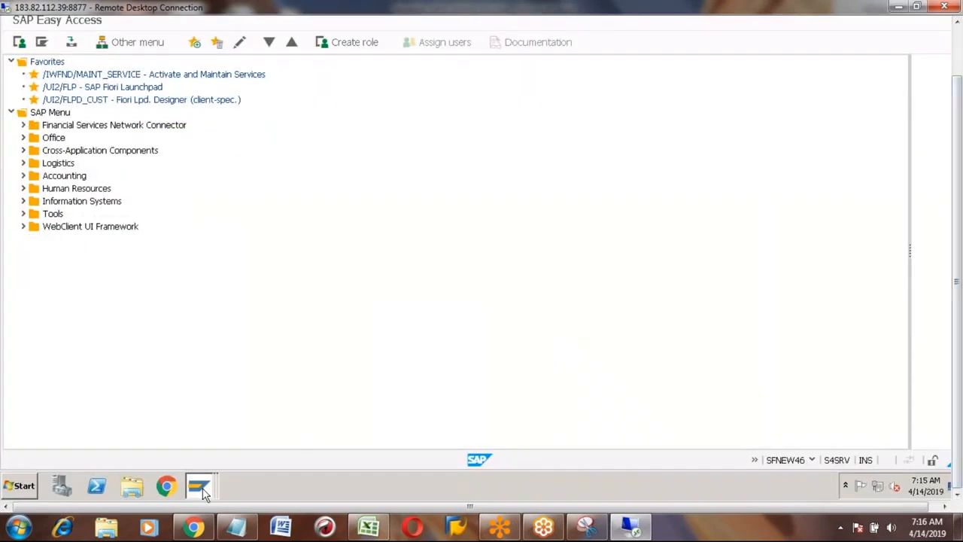
{"action": "left_click", "coordinate": [201, 488]}
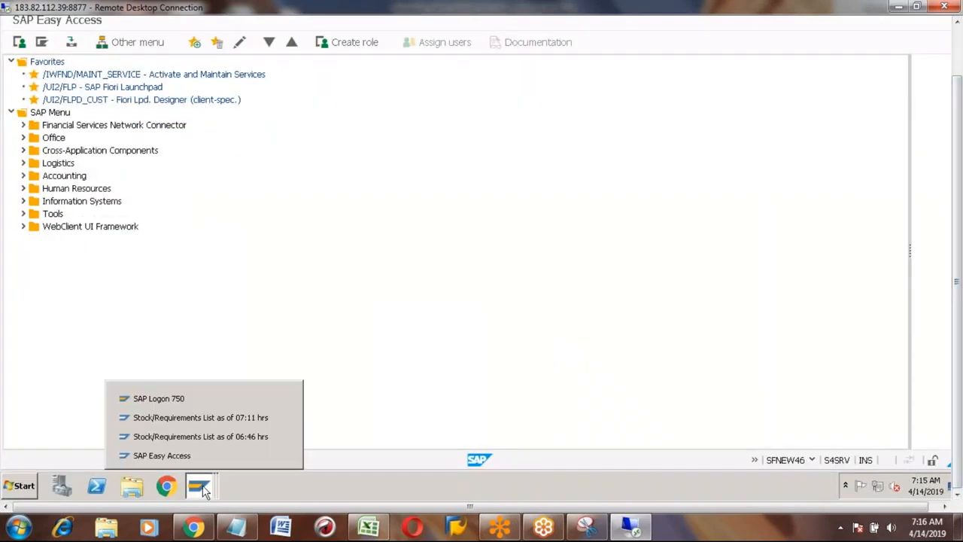
{"action": "left_click", "coordinate": [189, 419]}
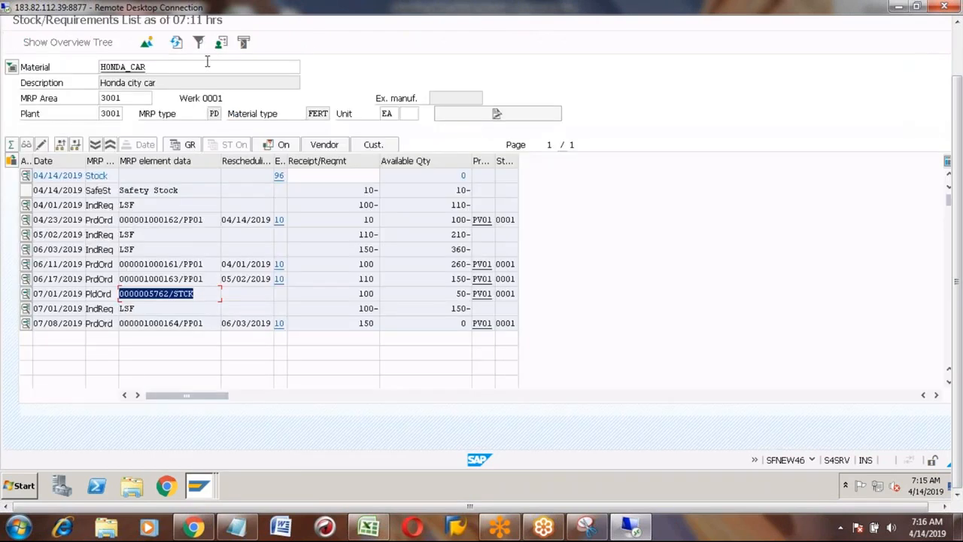
{"action": "left_click", "coordinate": [176, 43]}
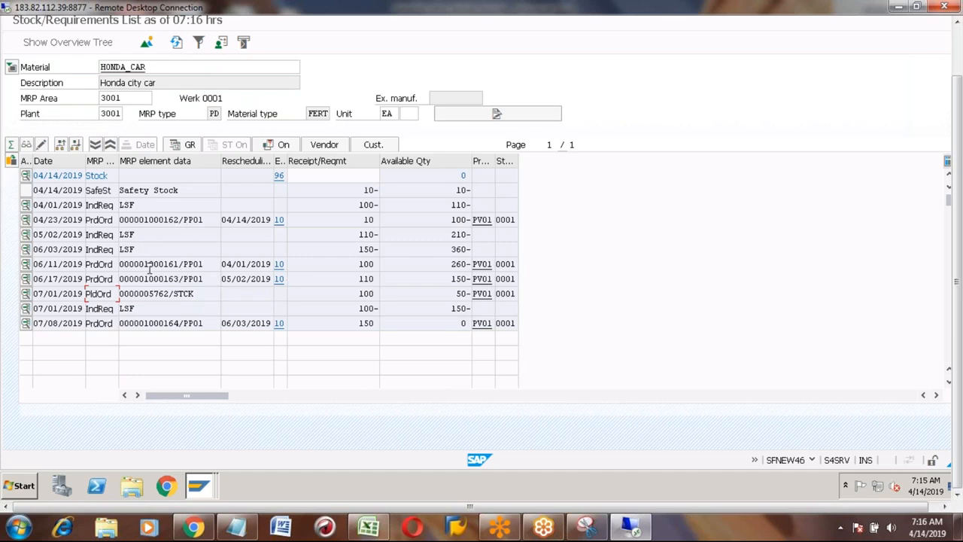
Open the HONDA_CAR production order dated 06/11/2019 in change mode from the stock/requirements list
{"action": "left_click", "coordinate": [178, 264]}
{"action": "left_click_drag", "start_coordinate": [179, 264], "coordinate": [140, 264]}
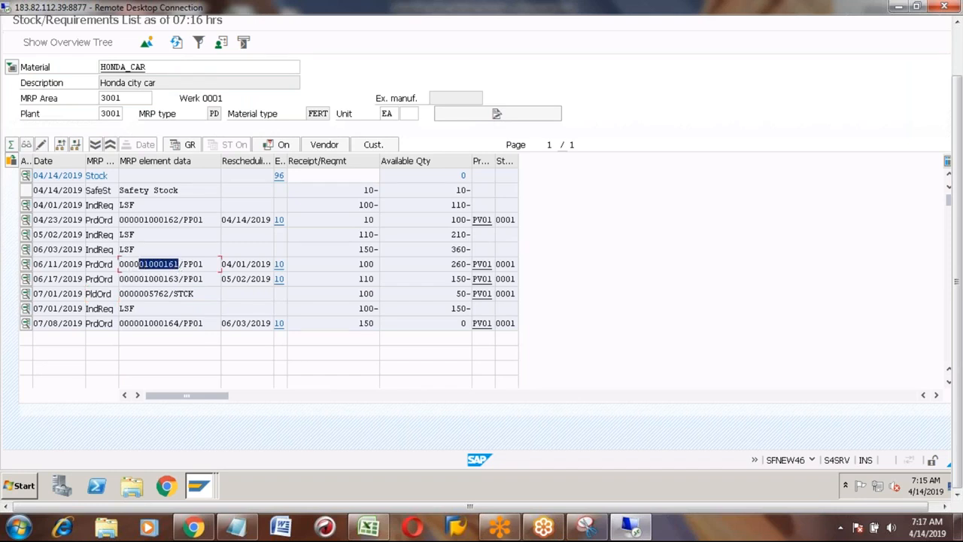
{"action": "left_click", "coordinate": [25, 266]}
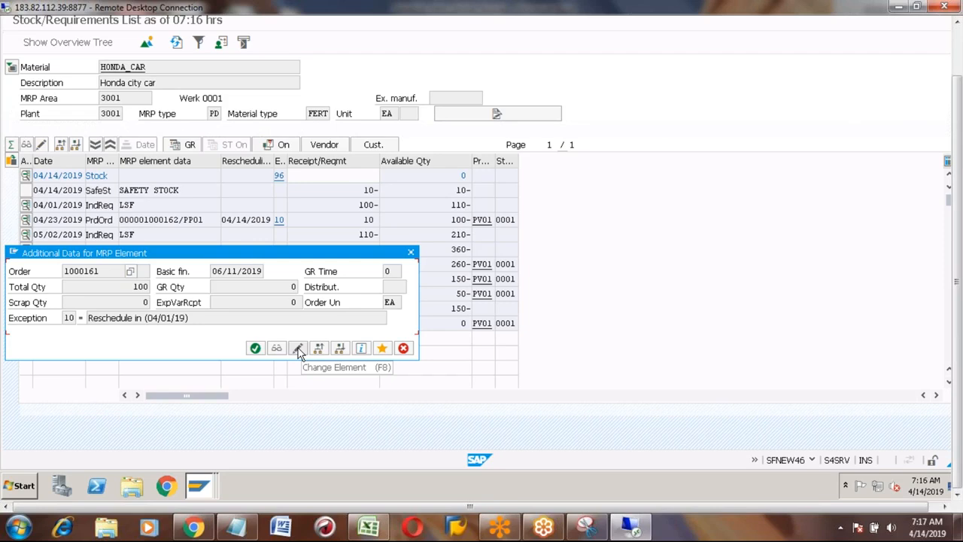
{"action": "left_click", "coordinate": [298, 350]}
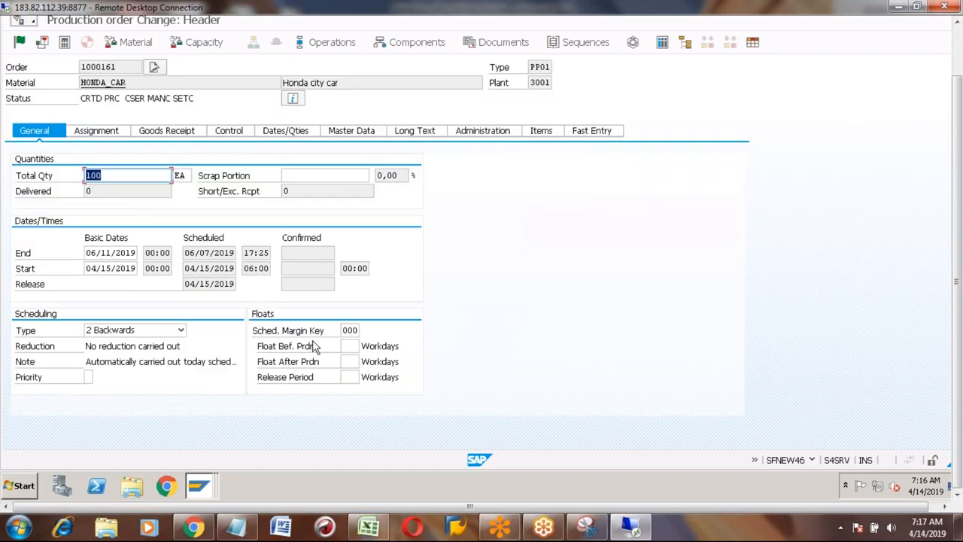
Examine the production order's status line and its system status details, and return to the order header
{"action": "left_click", "coordinate": [958, 47]}
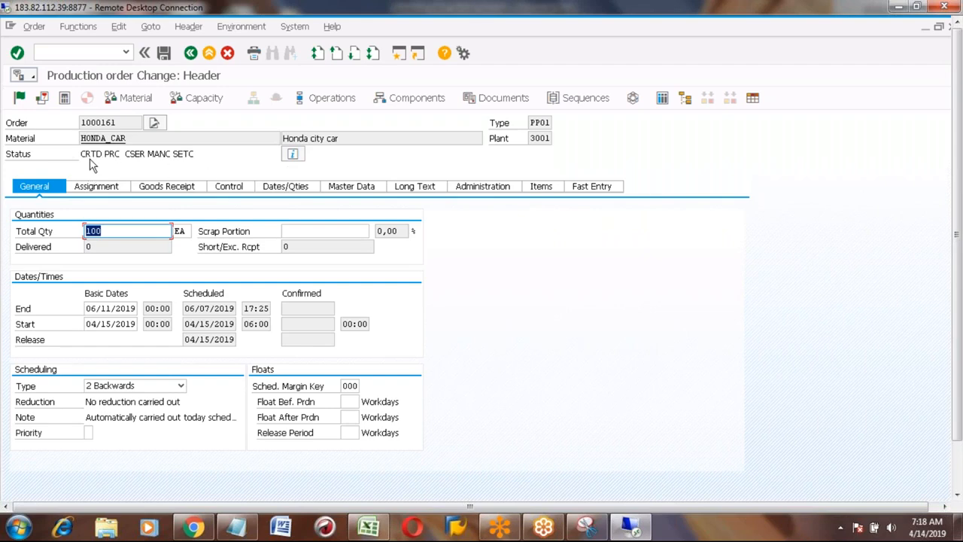
{"action": "left_click", "coordinate": [11, 156]}
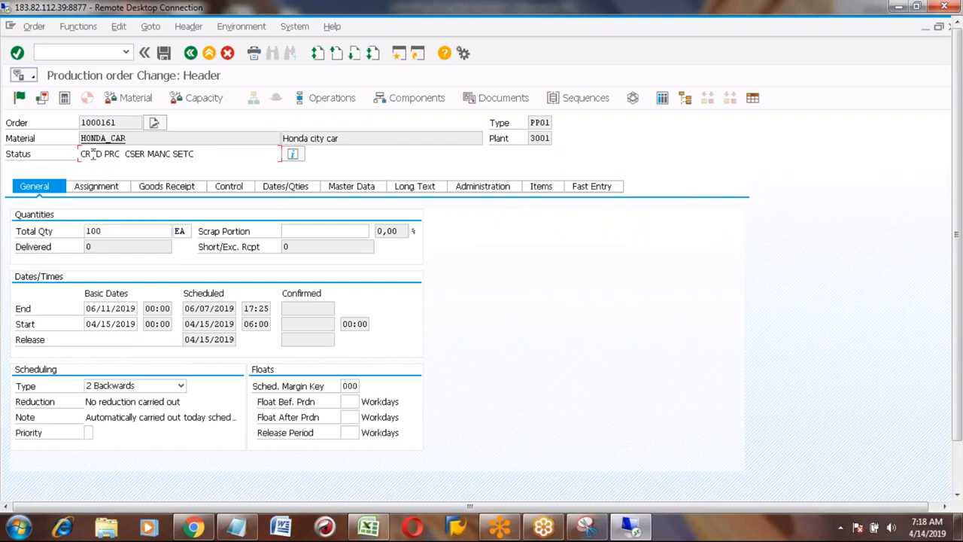
{"action": "left_click_drag", "start_coordinate": [82, 153], "coordinate": [89, 155]}
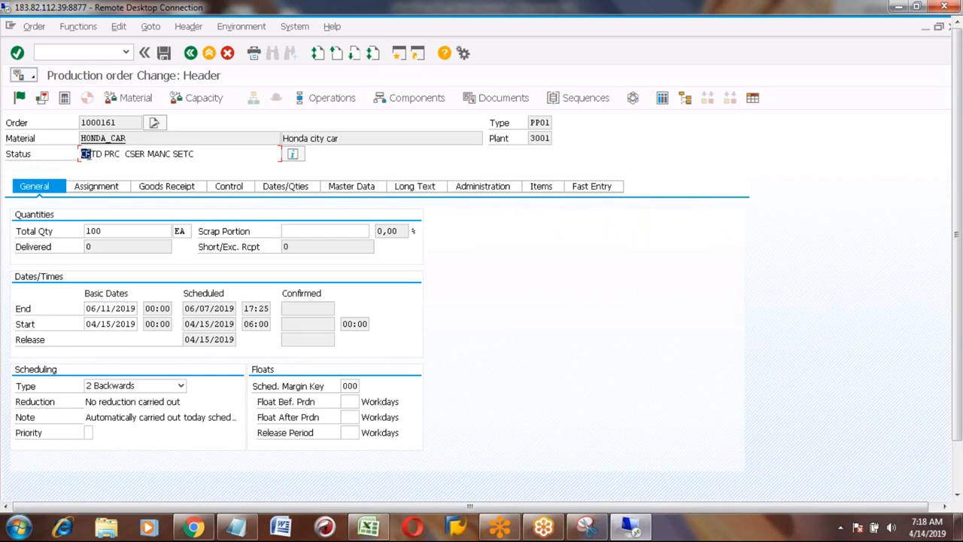
{"action": "left_click", "coordinate": [110, 157]}
{"action": "left_click", "coordinate": [81, 153]}
{"action": "left_click", "coordinate": [297, 154]}
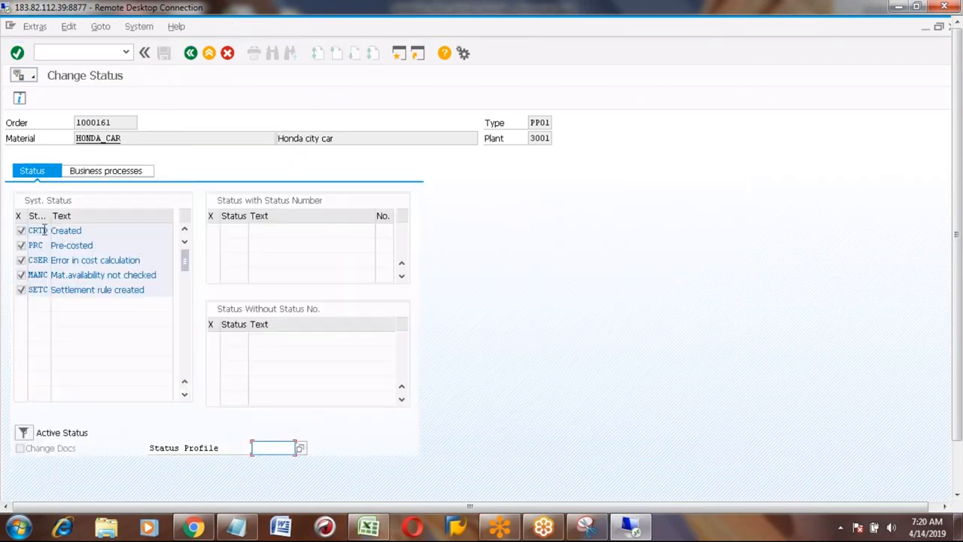
{"action": "left_click", "coordinate": [68, 230]}
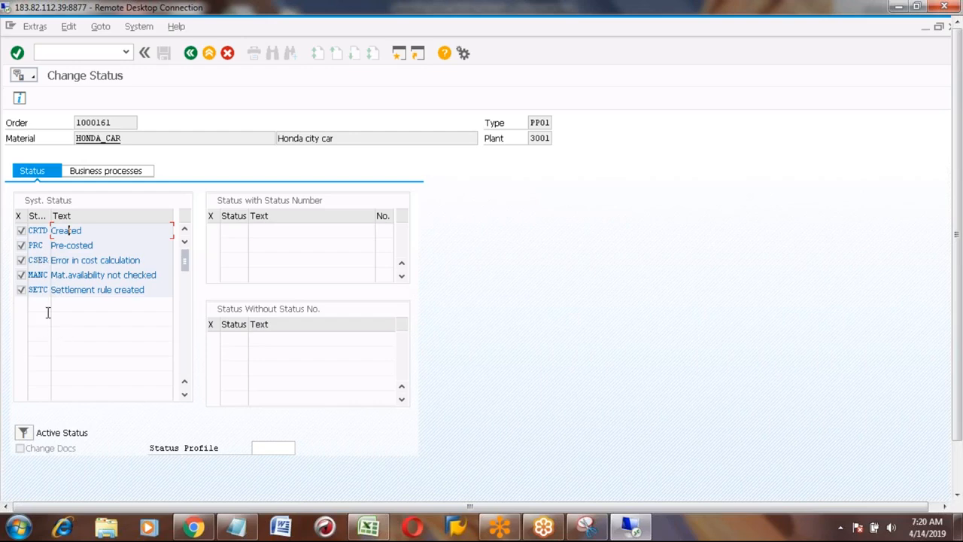
{"action": "left_click", "coordinate": [191, 58]}
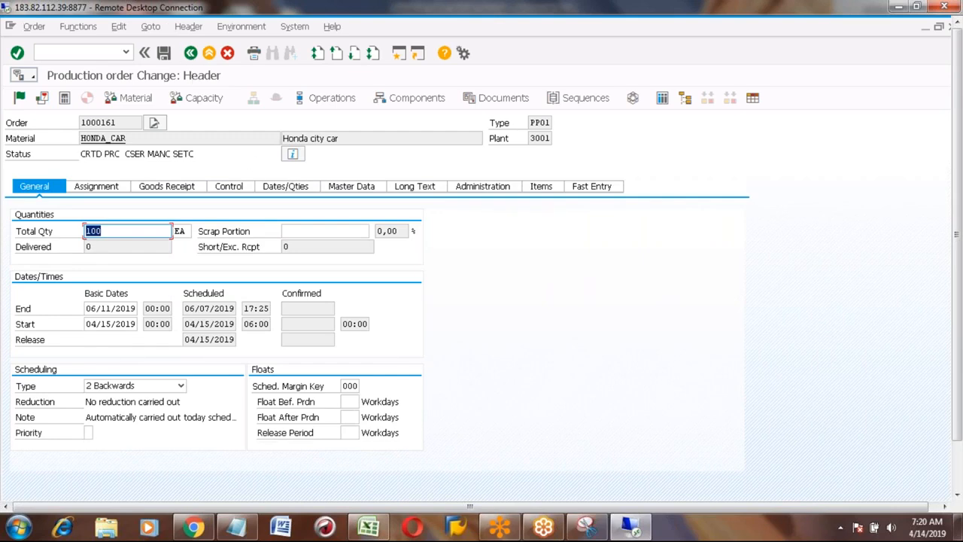
Release the production order, check its status line, and save it despite the cost calculation error
{"action": "left_click", "coordinate": [20, 100]}
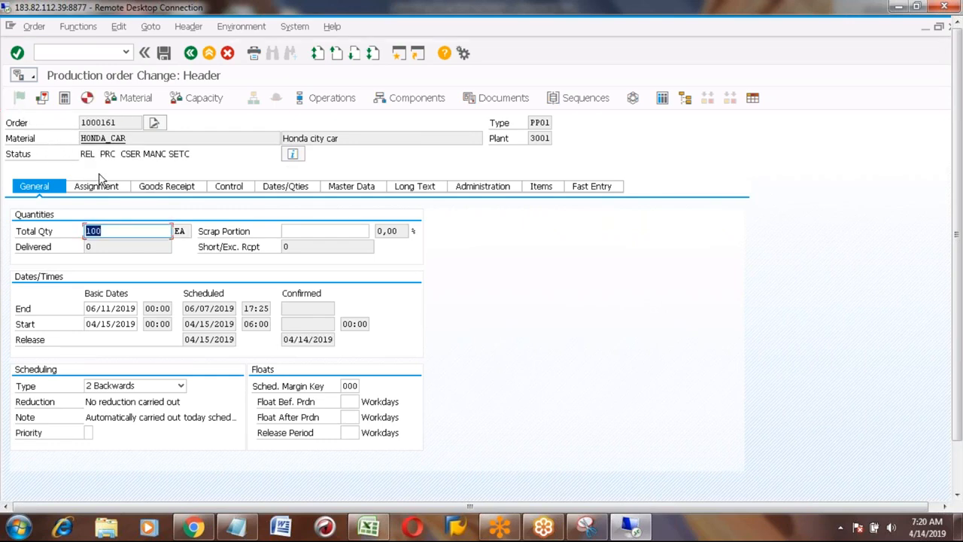
{"action": "left_click", "coordinate": [79, 154]}
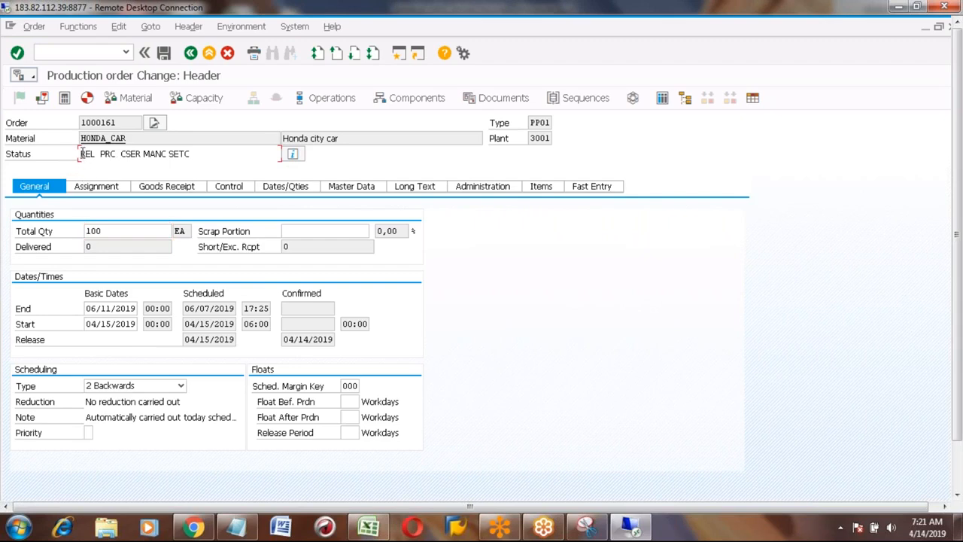
{"action": "left_click_drag", "start_coordinate": [84, 153], "coordinate": [96, 153]}
{"action": "left_click", "coordinate": [81, 153]}
{"action": "left_click", "coordinate": [163, 57]}
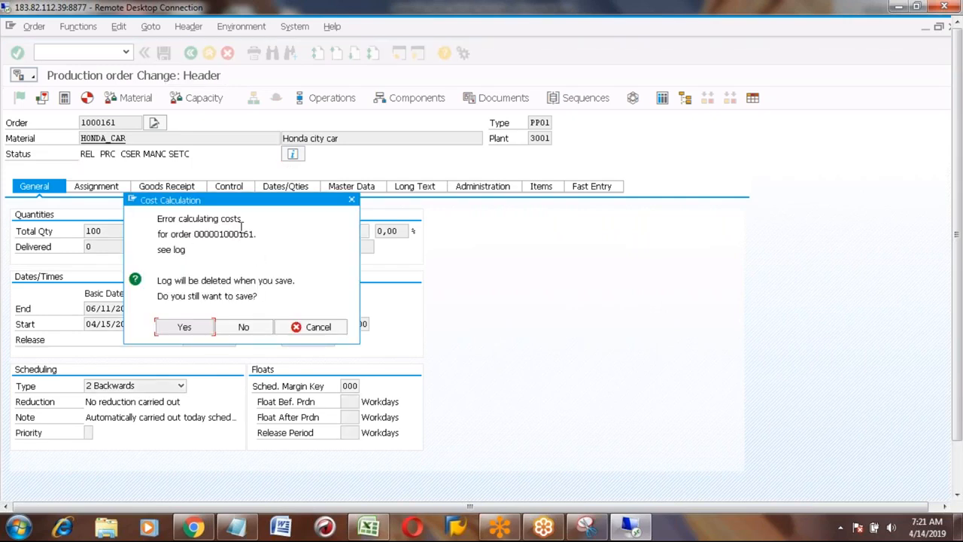
{"action": "left_click", "coordinate": [185, 329]}
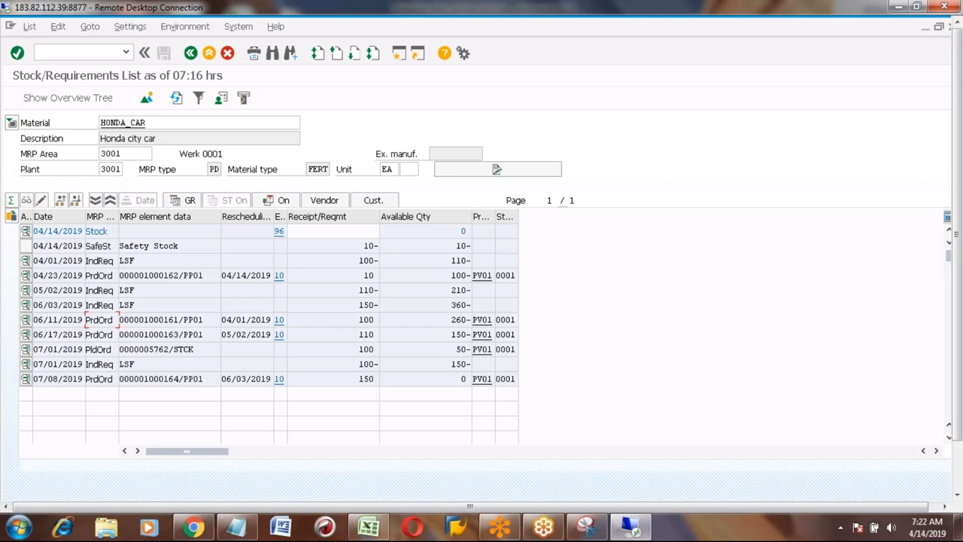
Refresh the stock/requirements list, widen the MRP element data column, and check the entry of the 06/11/2019 production order
{"action": "left_click", "coordinate": [206, 320]}
{"action": "left_click", "coordinate": [177, 100]}
{"action": "left_click_drag", "start_coordinate": [221, 217], "coordinate": [236, 332]}
{"action": "left_click", "coordinate": [224, 321]}
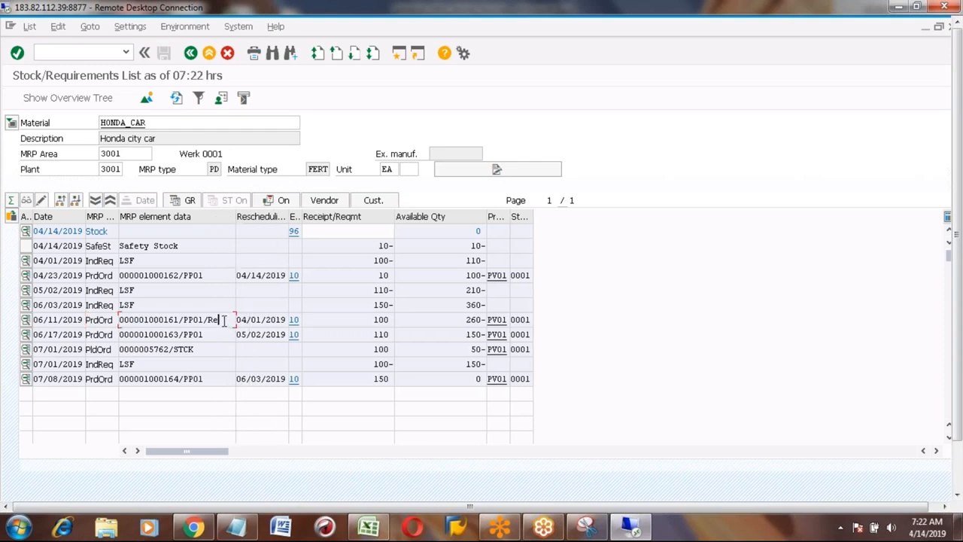
{"action": "key", "text": "shift+Left"}
{"action": "key", "text": "shift+Left"}
{"action": "key", "text": "shift+Left"}
{"action": "key", "text": "shift+Left"}
{"action": "key", "text": "shift+Left"}
{"action": "key", "text": "shift+Left"}
{"action": "key", "text": "shift+Left"}
{"action": "key", "text": "shift+Left"}
{"action": "key", "text": "shift+Left"}
{"action": "key", "text": "shift+Left"}
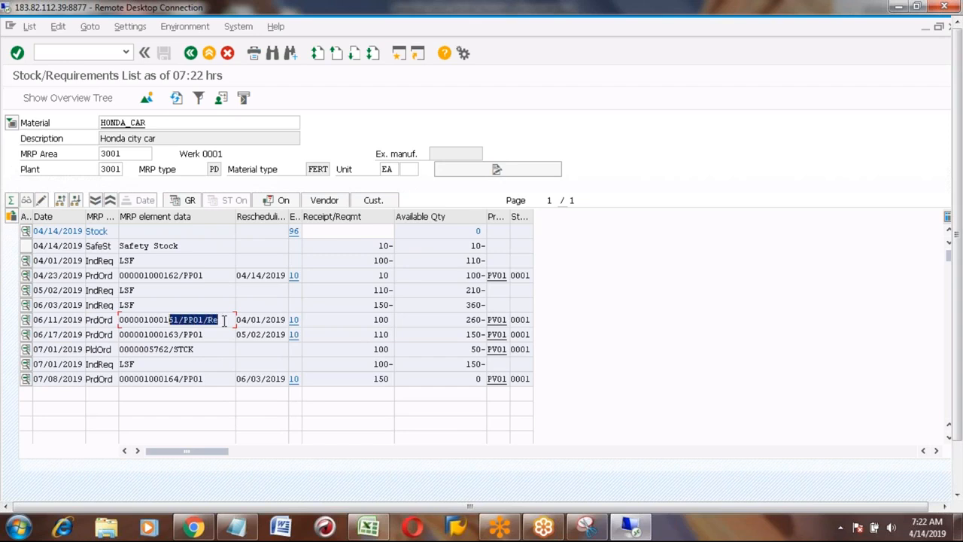
Highlight the order number and type in the MRP element data of the 06/17/2019 production order
{"action": "left_click", "coordinate": [212, 334]}
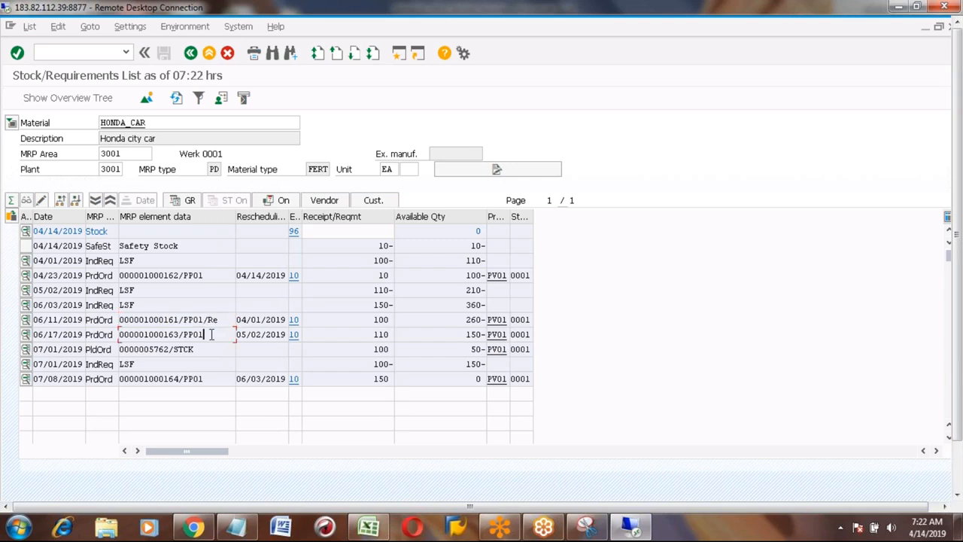
{"action": "key", "text": "shift+Left"}
{"action": "key", "text": "shift+Left"}
{"action": "key", "text": "shift+Left"}
{"action": "key", "text": "shift+Left"}
{"action": "key", "text": "shift+Left"}
{"action": "key", "text": "shift+Left"}
{"action": "key", "text": "shift+Left"}
{"action": "key", "text": "shift+Left"}
{"action": "key", "text": "shift+Left"}
{"action": "key", "text": "shift+Left"}
{"action": "key", "text": "shift+Left"}
{"action": "key", "text": "shift+Left"}
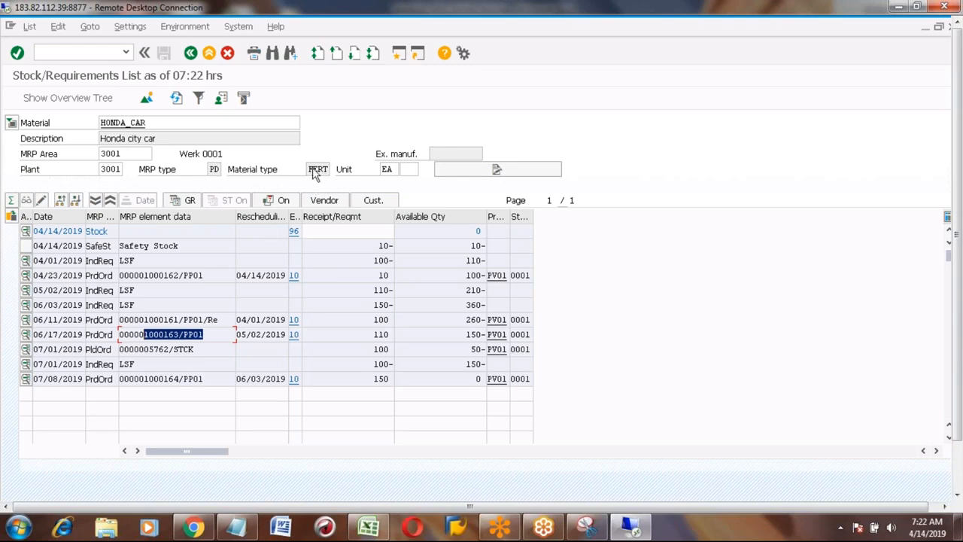
Leave the stock/requirements list, collapse the MRP folder, and expand Shop Floor Control and Order to select CO02 - Change
{"action": "left_click", "coordinate": [208, 54]}
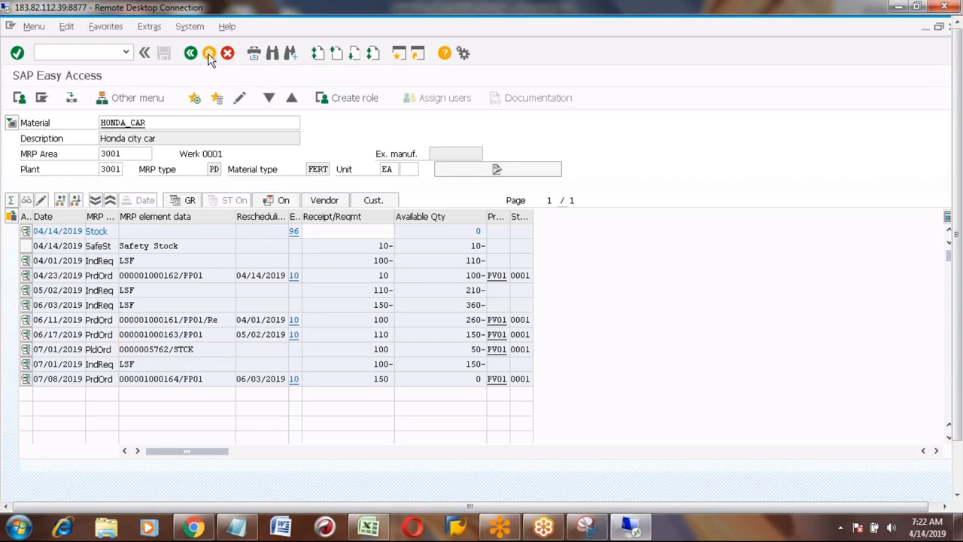
{"action": "left_click", "coordinate": [87, 53]}
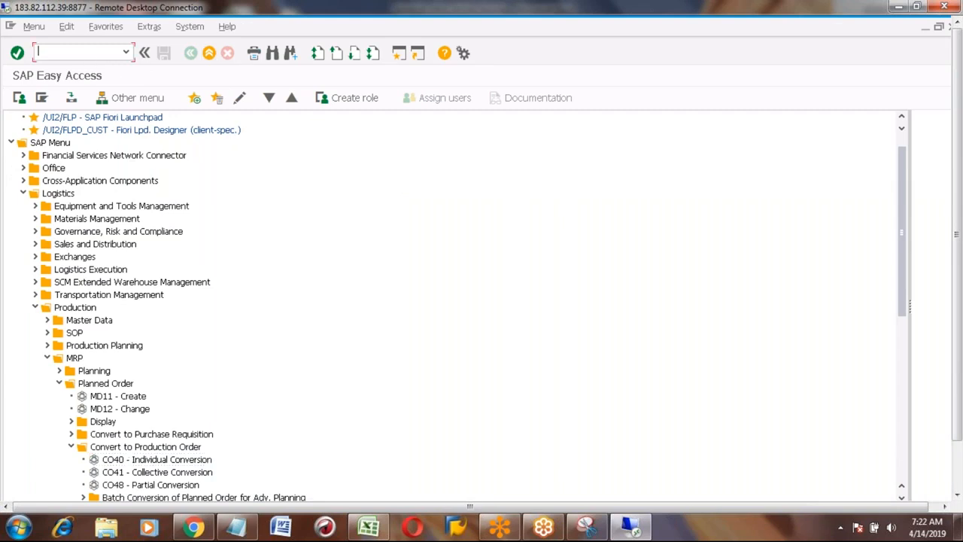
{"action": "left_click", "coordinate": [47, 359]}
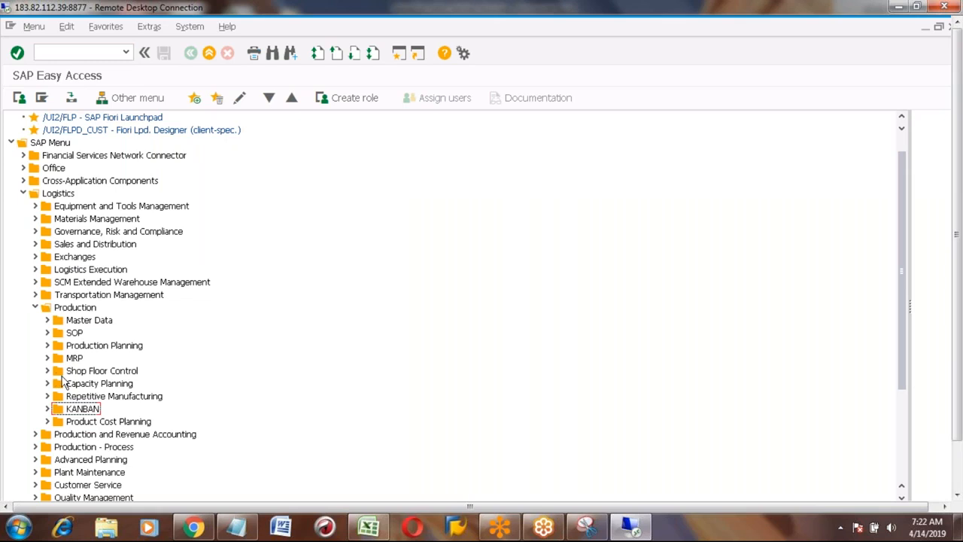
{"action": "left_click", "coordinate": [47, 371]}
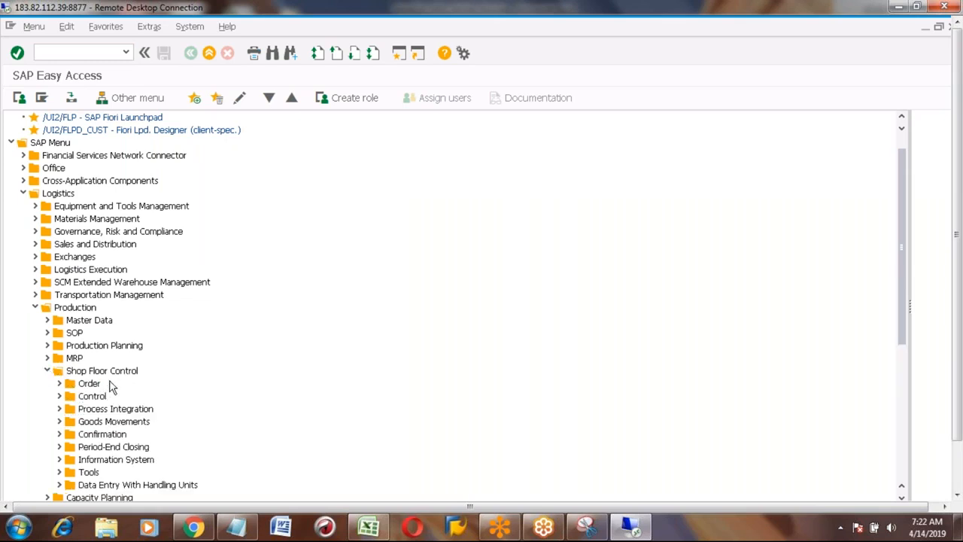
{"action": "left_click", "coordinate": [60, 384]}
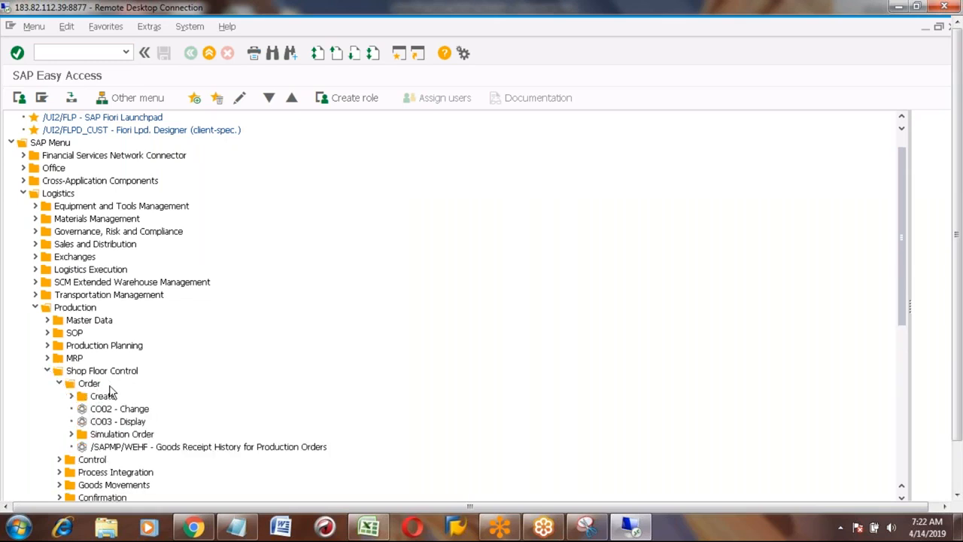
{"action": "left_click", "coordinate": [116, 411]}
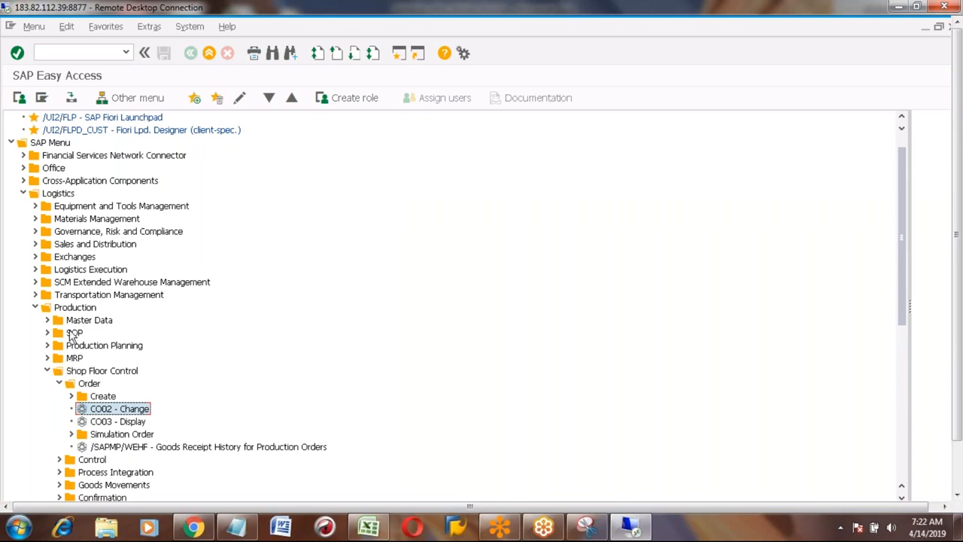
Trace the Production, Shop Floor Control and Order path, start CO02 - Change, and open the proposed production order
{"action": "left_click", "coordinate": [67, 309]}
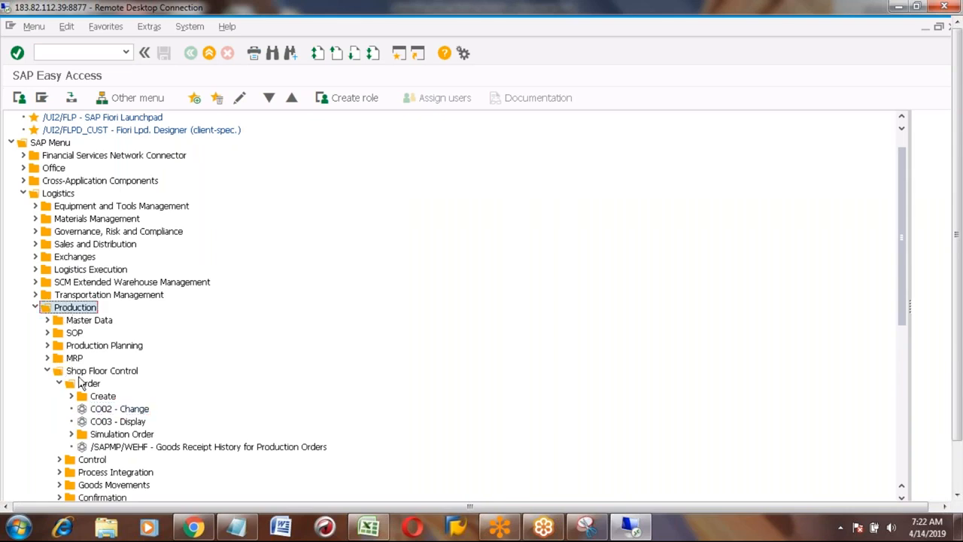
{"action": "left_click", "coordinate": [83, 372]}
{"action": "left_click", "coordinate": [89, 384]}
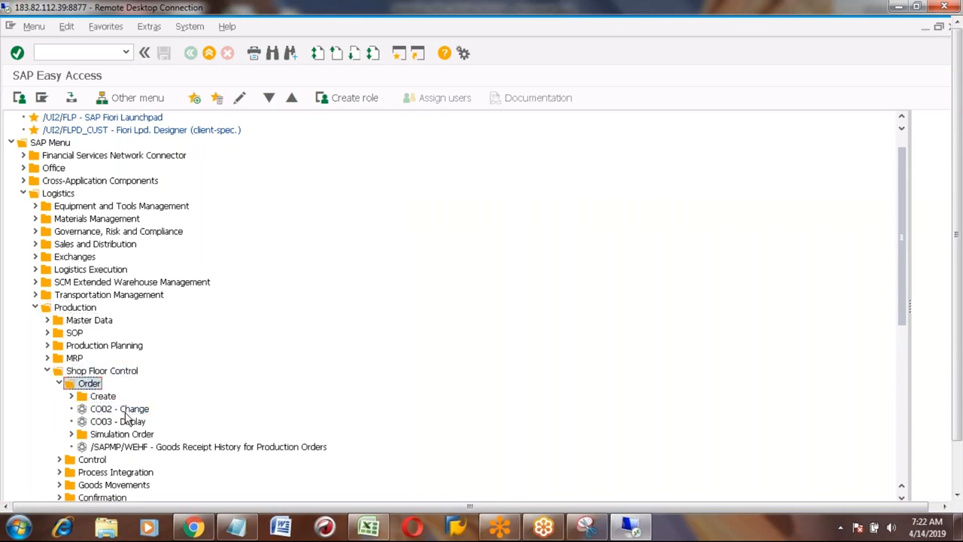
{"action": "left_click", "coordinate": [125, 413]}
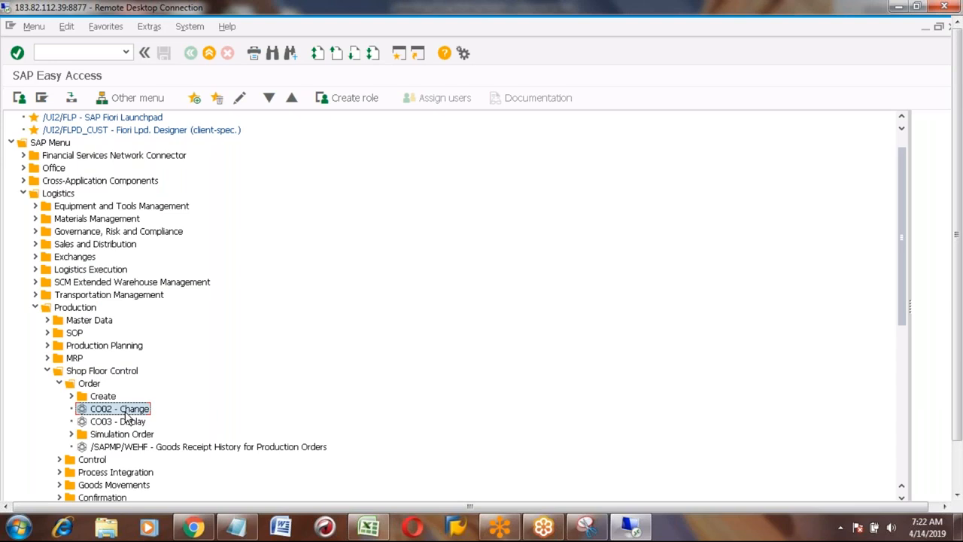
{"action": "double_click", "coordinate": [126, 413]}
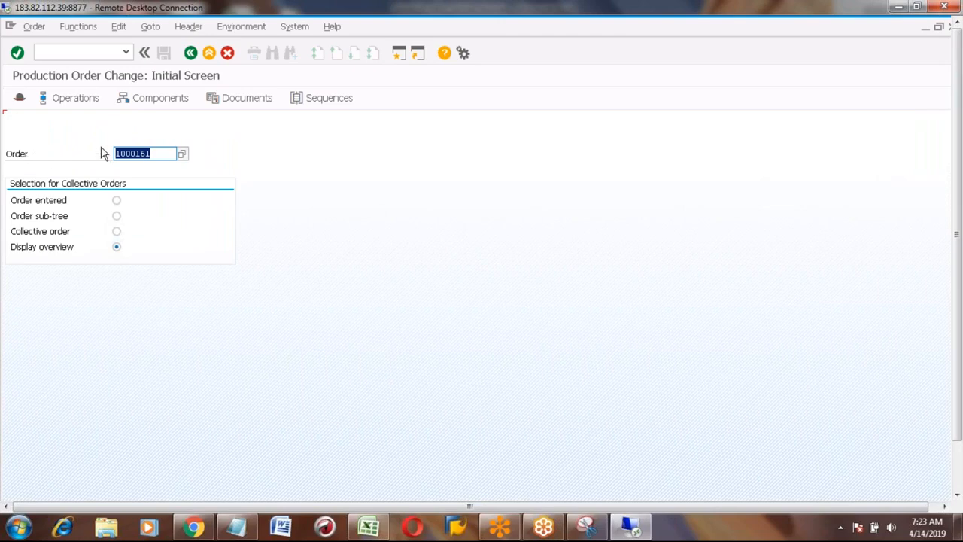
{"action": "left_click", "coordinate": [164, 155]}
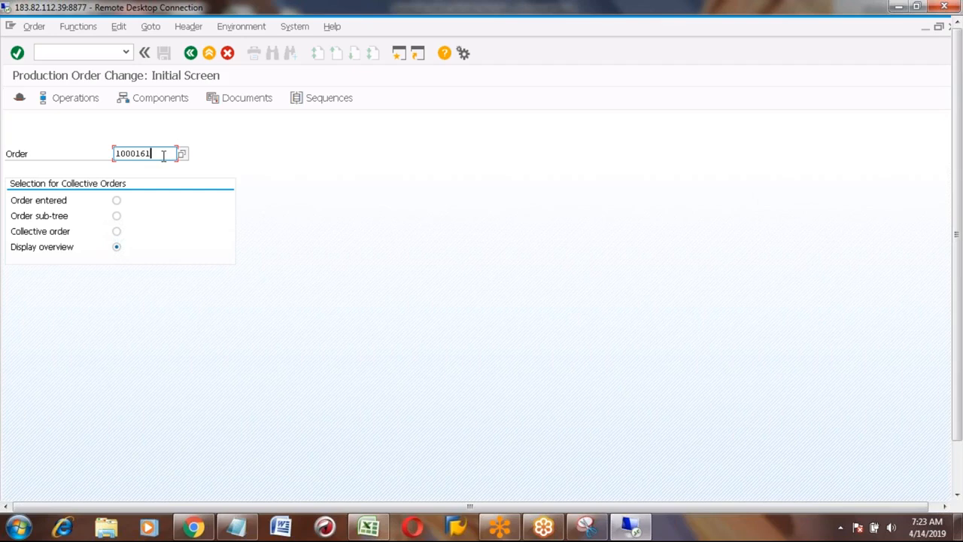
{"action": "key", "text": "Return"}
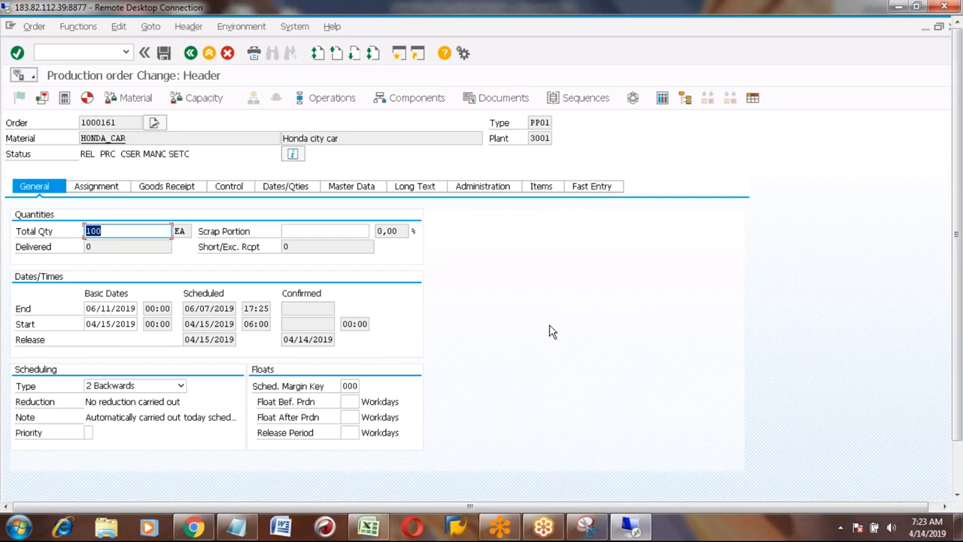
Highlight the order number in the production order header
{"action": "left_click", "coordinate": [126, 122]}
{"action": "key", "text": "shift+Left"}
{"action": "key", "text": "shift+Left"}
{"action": "key", "text": "shift+Left"}
{"action": "key", "text": "shift+Left"}
{"action": "key", "text": "shift+Left"}
{"action": "key", "text": "shift+Left"}
{"action": "key", "text": "shift+Left"}
{"action": "key", "text": "Left"}
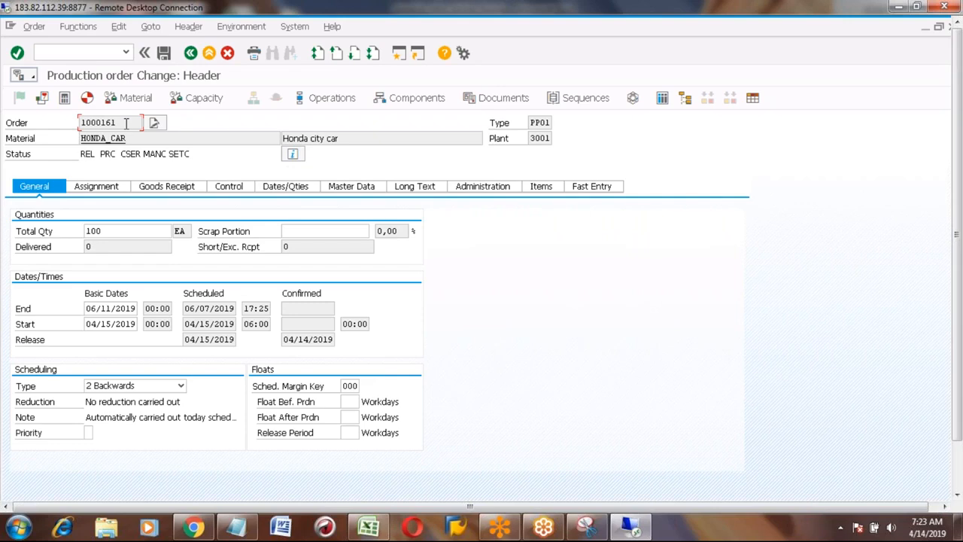
Highlight the HONDA_CAR material in the production order header
{"action": "left_click", "coordinate": [132, 139]}
{"action": "key", "text": "shift+Left"}
{"action": "key", "text": "shift+Left"}
{"action": "key", "text": "shift+Left"}
{"action": "key", "text": "shift+Left"}
{"action": "key", "text": "shift+Left"}
{"action": "key", "text": "shift+Left"}
{"action": "key", "text": "shift+Left"}
{"action": "key", "text": "shift+Left"}
{"action": "key", "text": "shift+Left"}
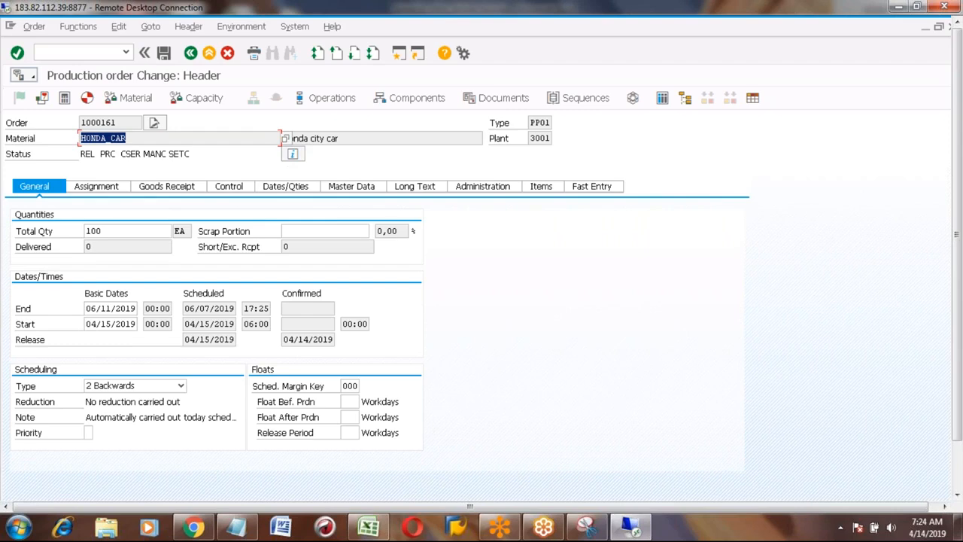
{"action": "left_click", "coordinate": [139, 142]}
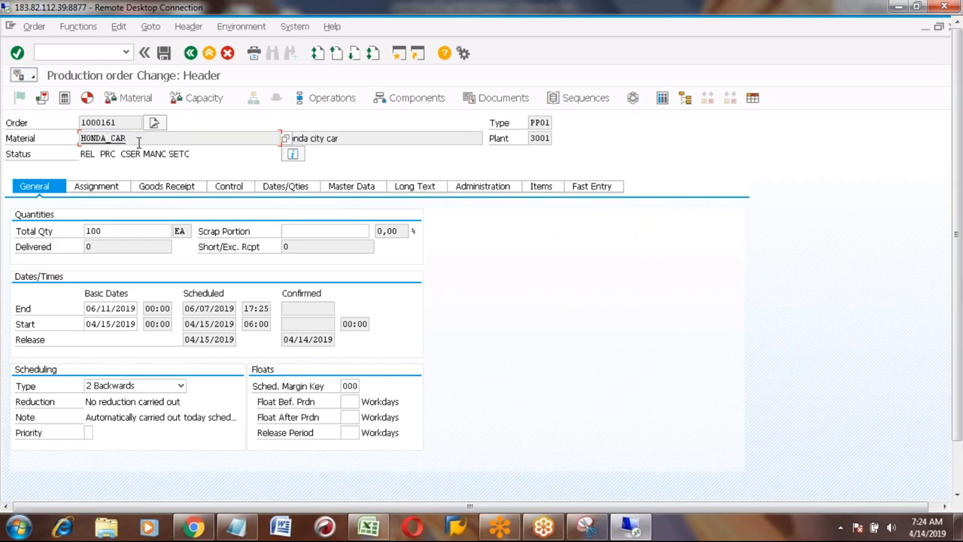
Examine the order's total quantity and highlight its basic end and start dates
{"action": "left_click", "coordinate": [110, 233]}
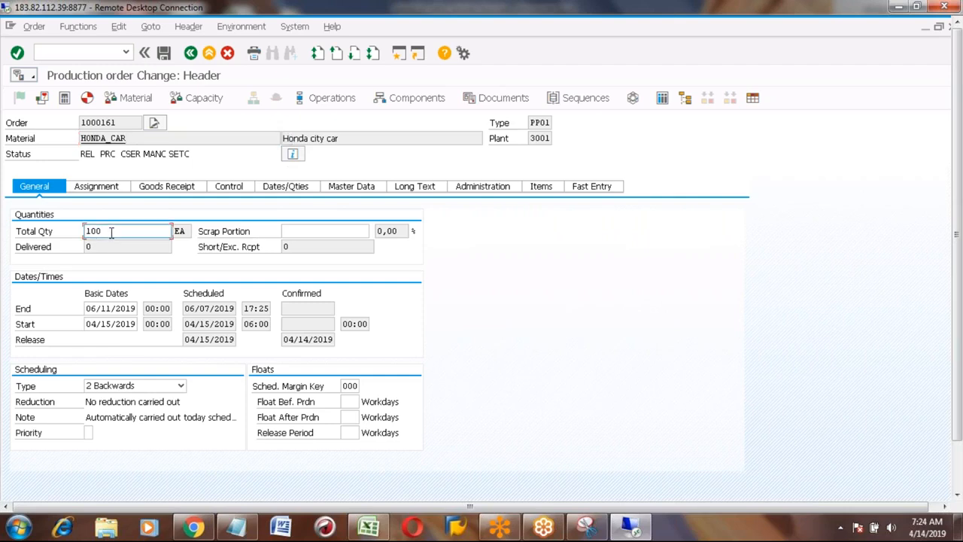
{"action": "key", "text": "shift+Left"}
{"action": "key", "text": "shift+Left"}
{"action": "key", "text": "shift+Left"}
{"action": "left_click", "coordinate": [86, 310]}
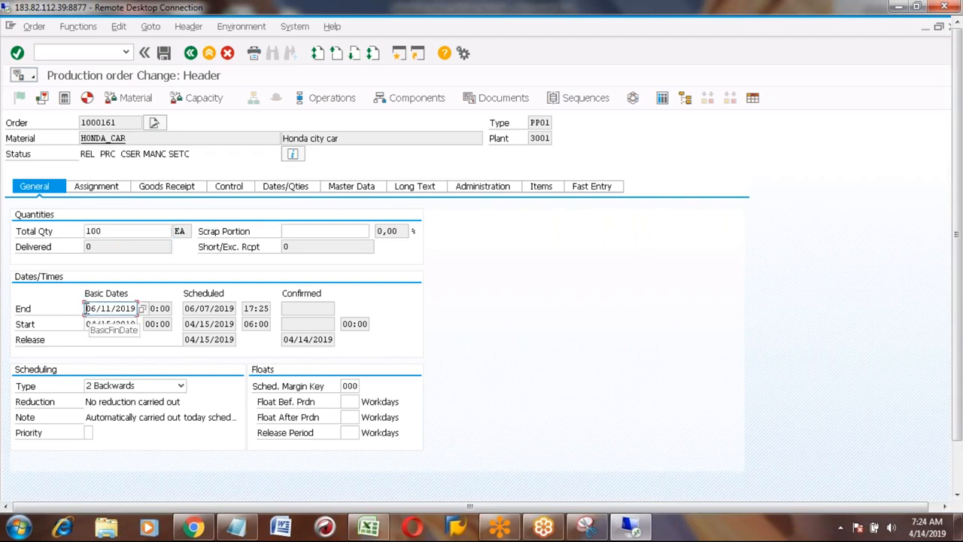
{"action": "double_click", "coordinate": [87, 310]}
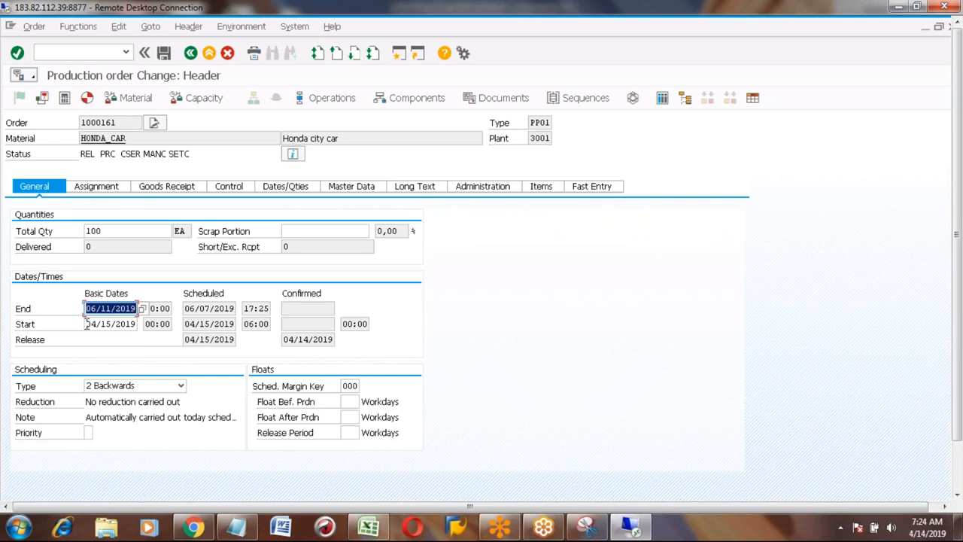
{"action": "left_click", "coordinate": [87, 323]}
{"action": "left_click_drag", "start_coordinate": [86, 323], "coordinate": [136, 324]}
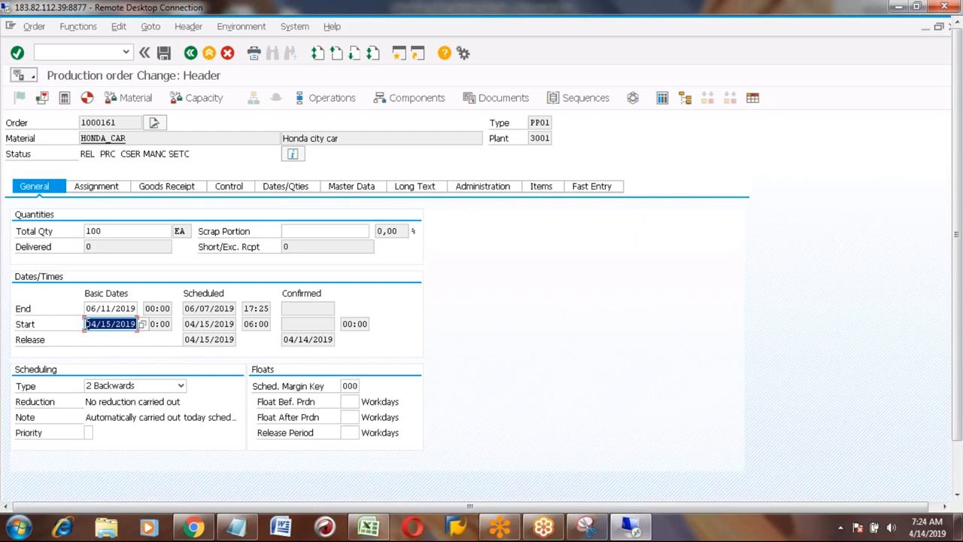
Display the order's component overview and highlight the HONDA_TYRE component
{"action": "left_click", "coordinate": [410, 97]}
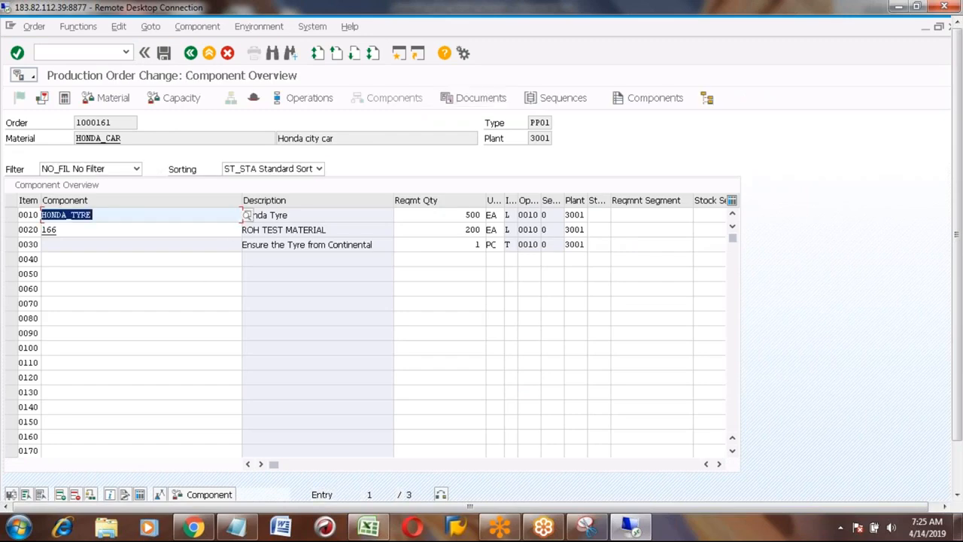
{"action": "left_click", "coordinate": [132, 218]}
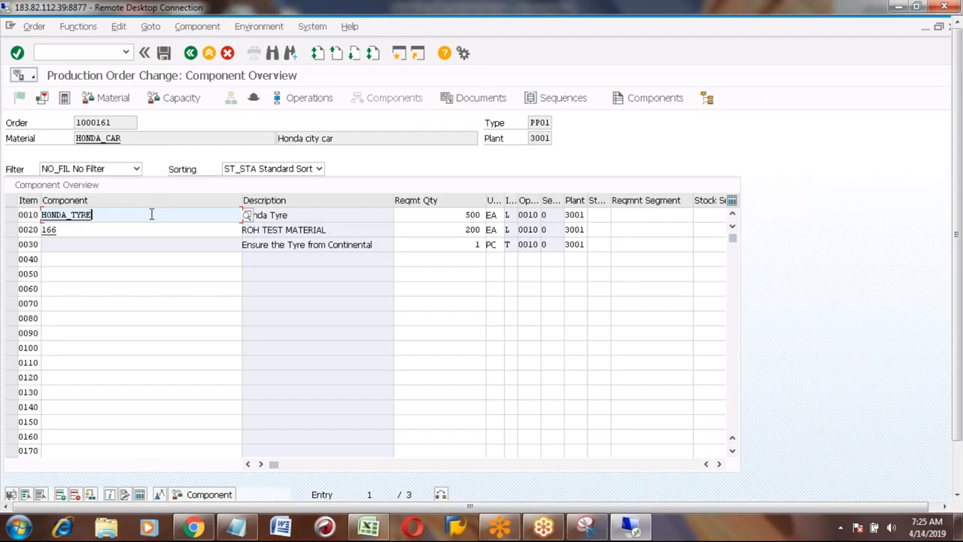
{"action": "key", "text": "ctrl+shift+Left"}
{"action": "key", "text": "ctrl+shift+Left"}
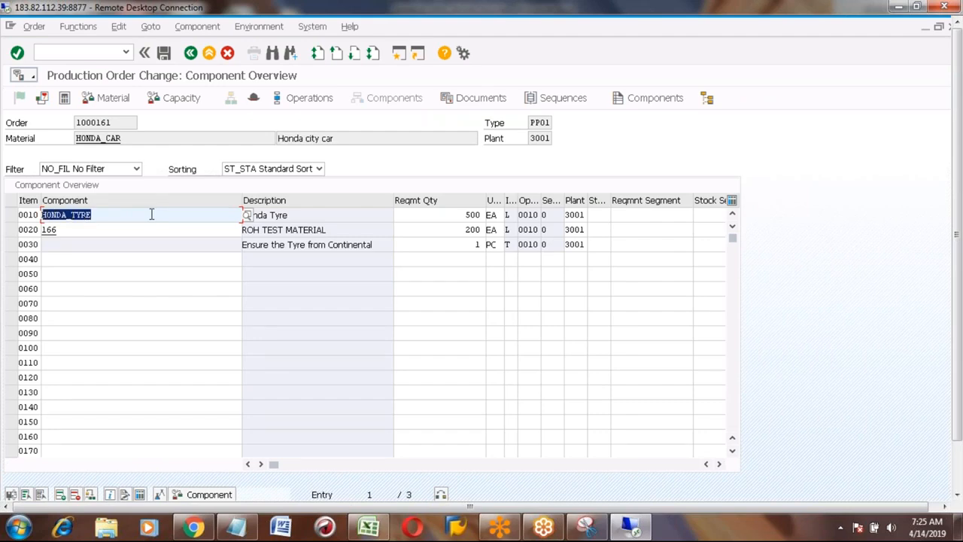
Return to the order header, reopen the component overview, and examine the HONDA_TYRE item's requirement quantity against the HONDA_CAR material
{"action": "left_click", "coordinate": [191, 54]}
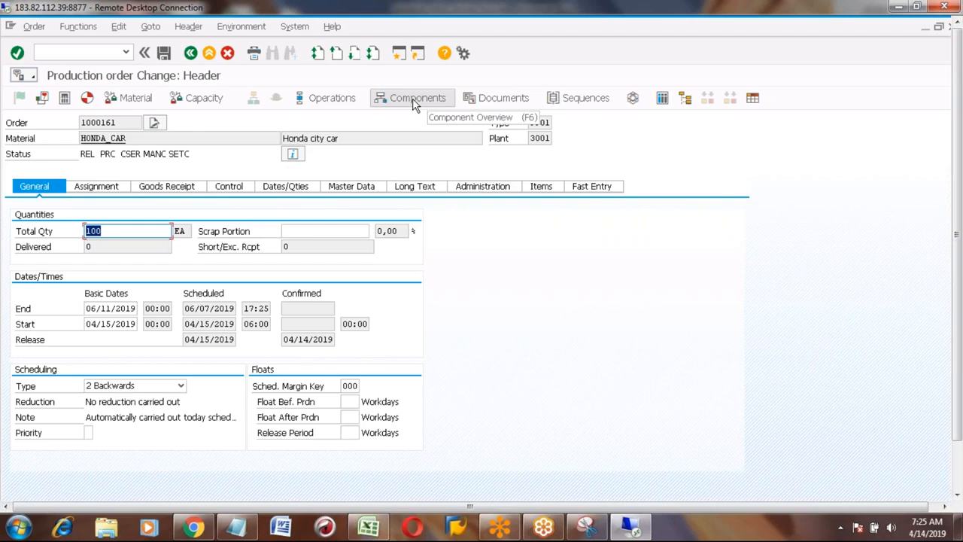
{"action": "left_click", "coordinate": [413, 101]}
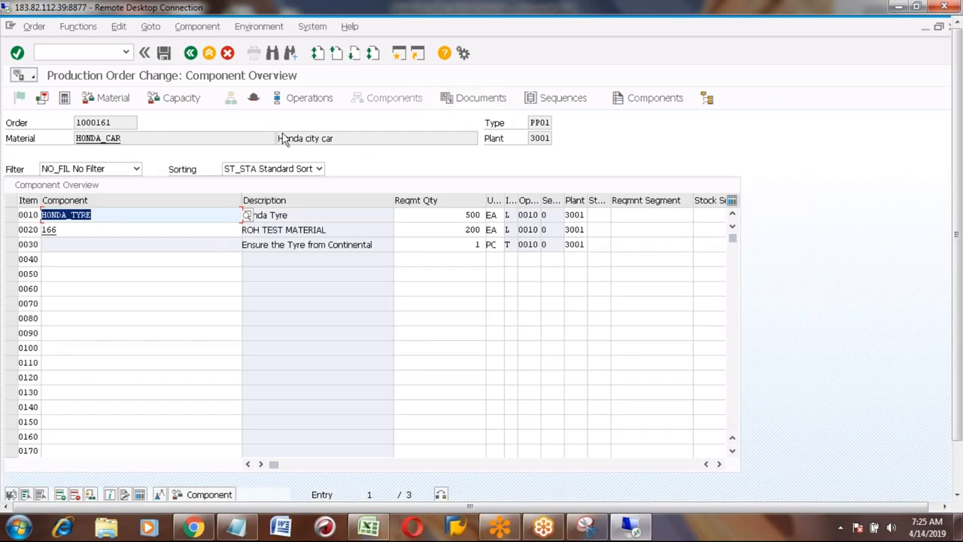
{"action": "left_click", "coordinate": [127, 216]}
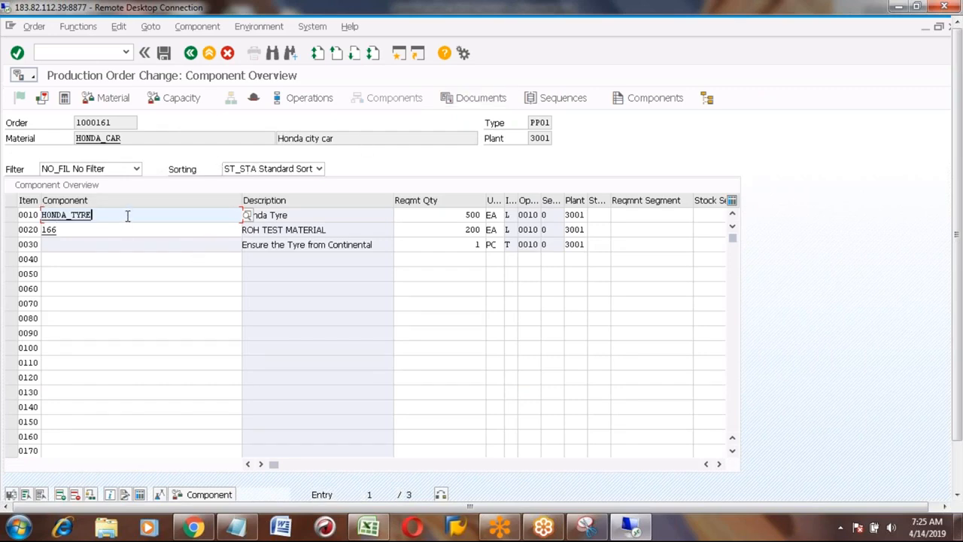
{"action": "left_click", "coordinate": [459, 215]}
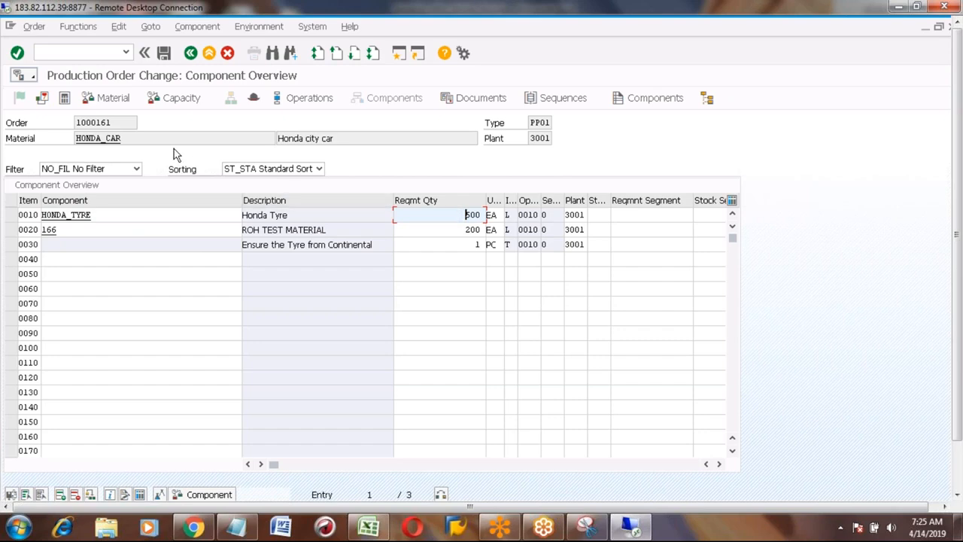
{"action": "left_click", "coordinate": [134, 140]}
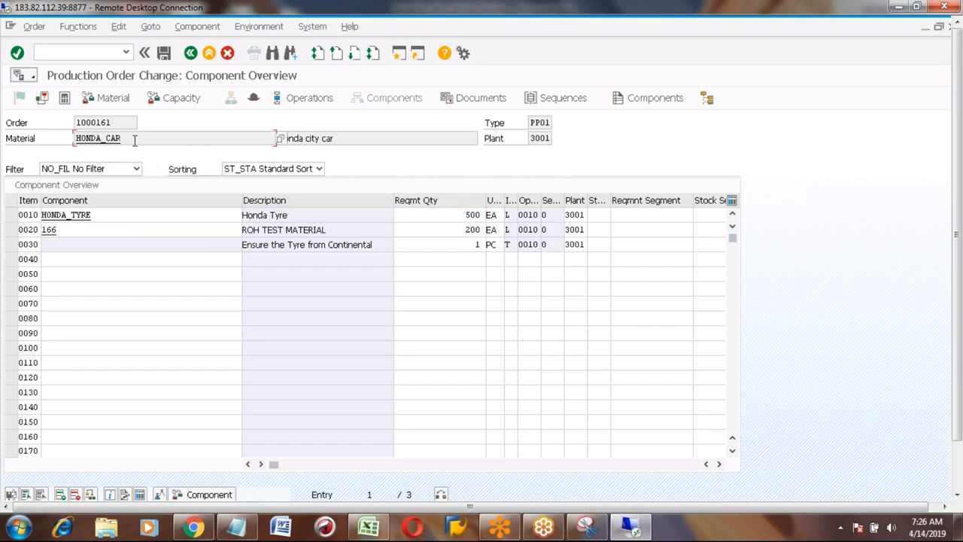
{"action": "left_click", "coordinate": [9, 215]}
{"action": "left_click", "coordinate": [451, 216]}
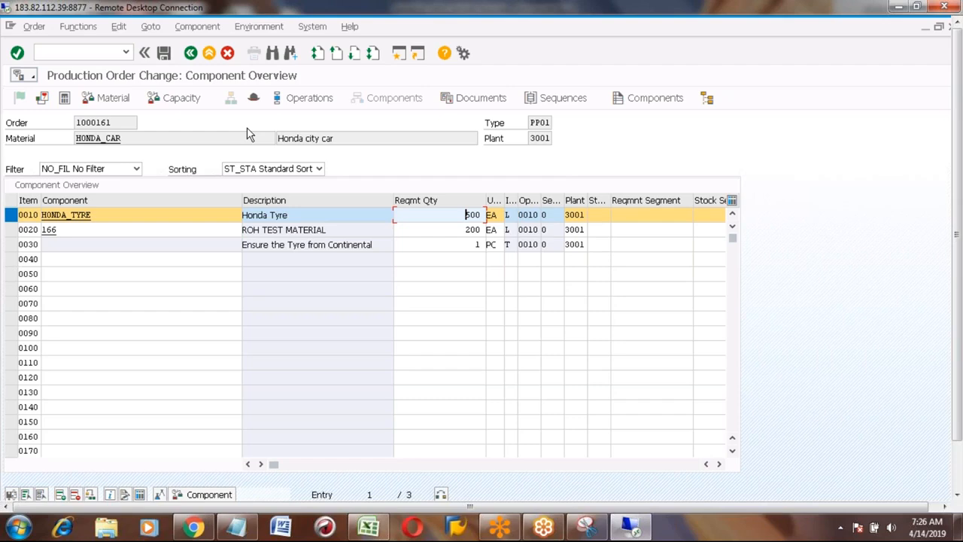
Go back to the order header, redisplay the components, and check the requirement quantity of component 166
{"action": "left_click", "coordinate": [190, 53]}
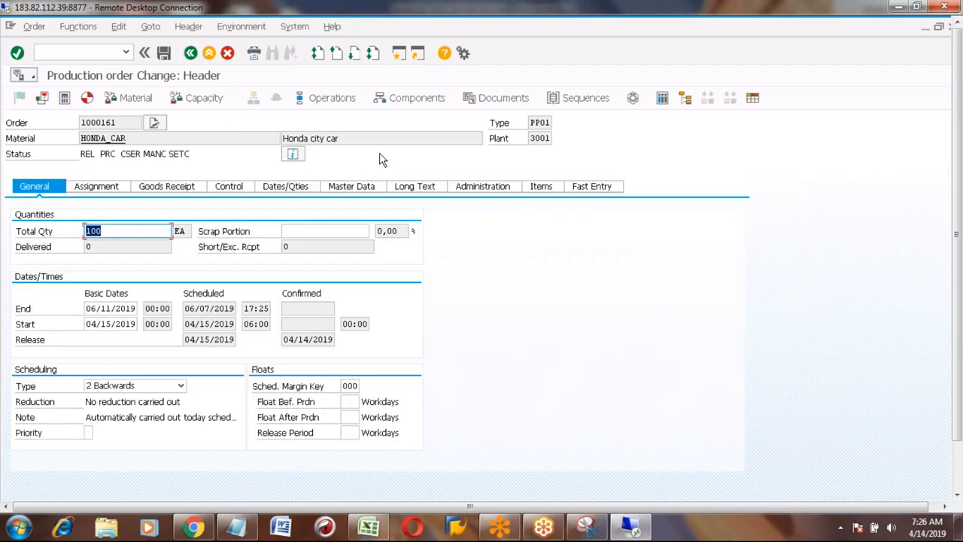
{"action": "left_click", "coordinate": [401, 103]}
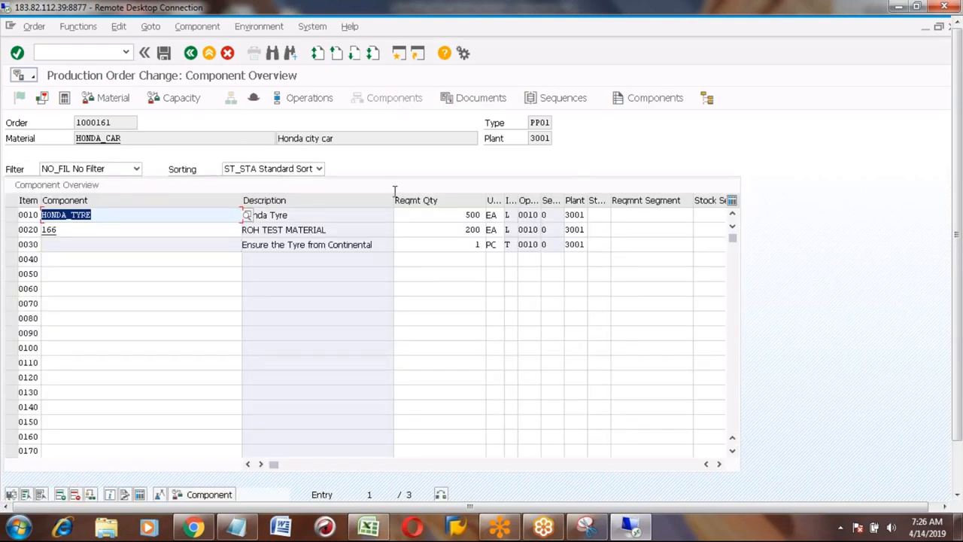
{"action": "left_click", "coordinate": [435, 229]}
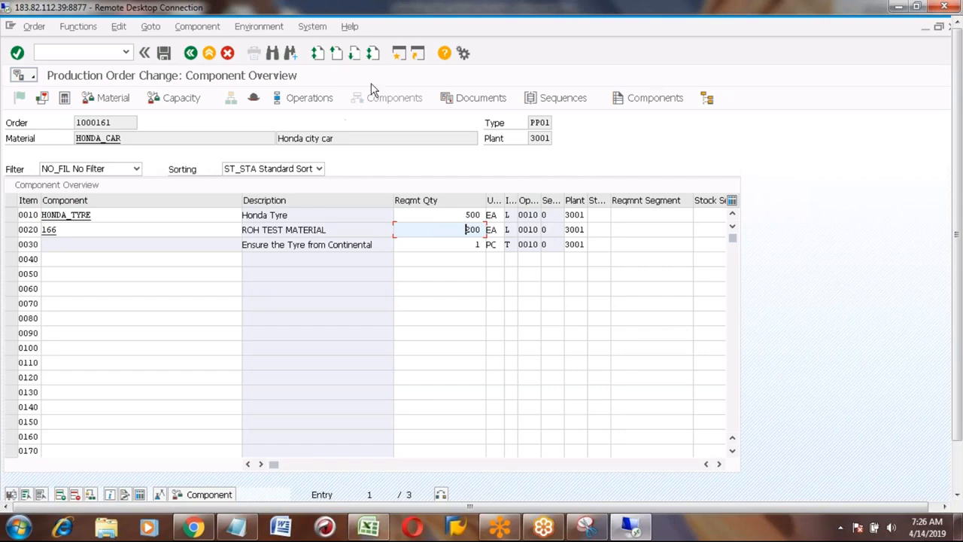
Open a new session with transaction CS03 and display the HONDA_CAR material BOM for plant 3001, BOM usage 1, alternative 1
{"action": "left_click", "coordinate": [399, 55]}
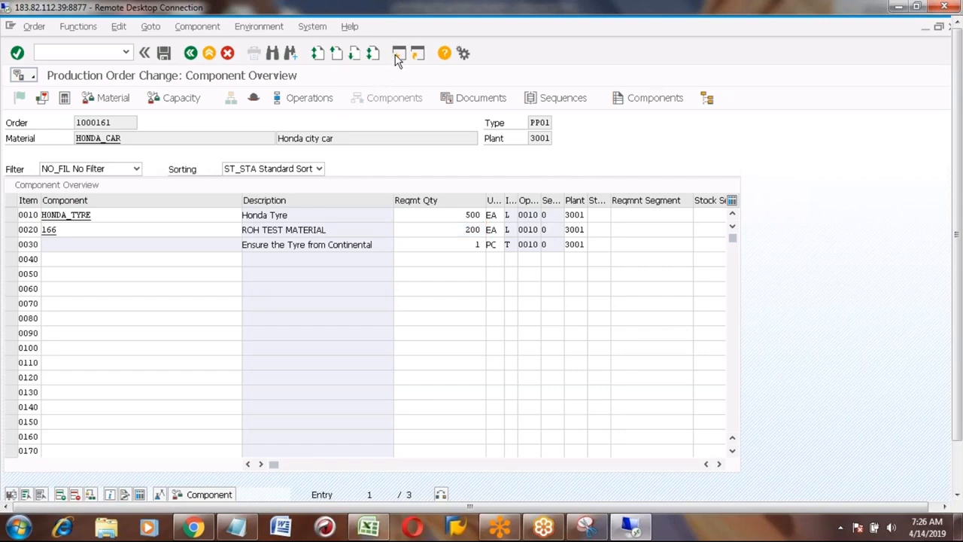
{"action": "type", "text": "cs03"}
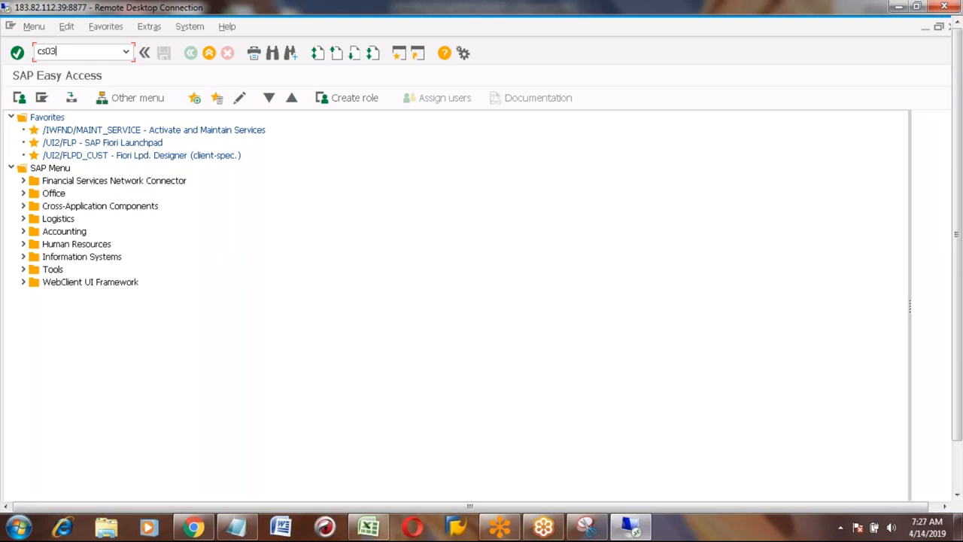
{"action": "key", "text": "Return"}
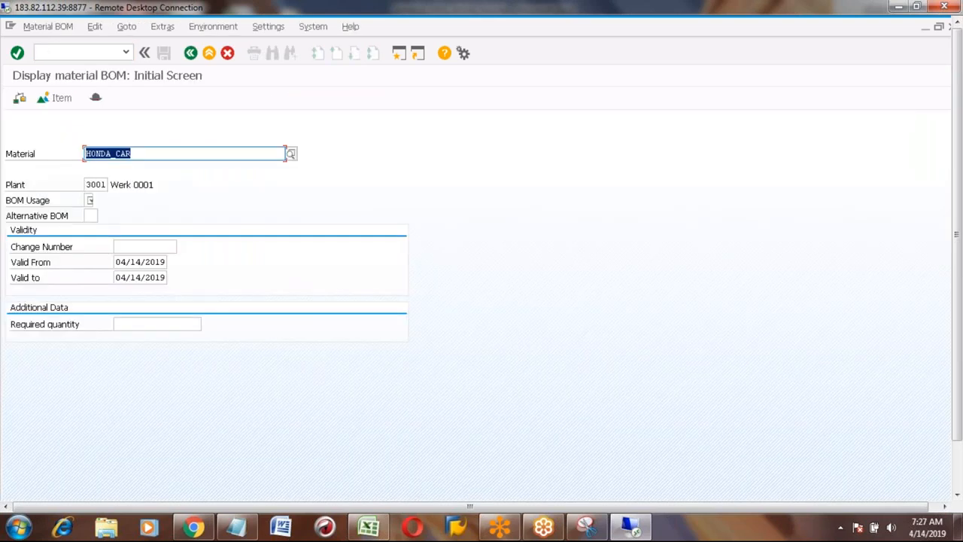
{"action": "key", "text": "Tab"}
{"action": "key", "text": "Tab"}
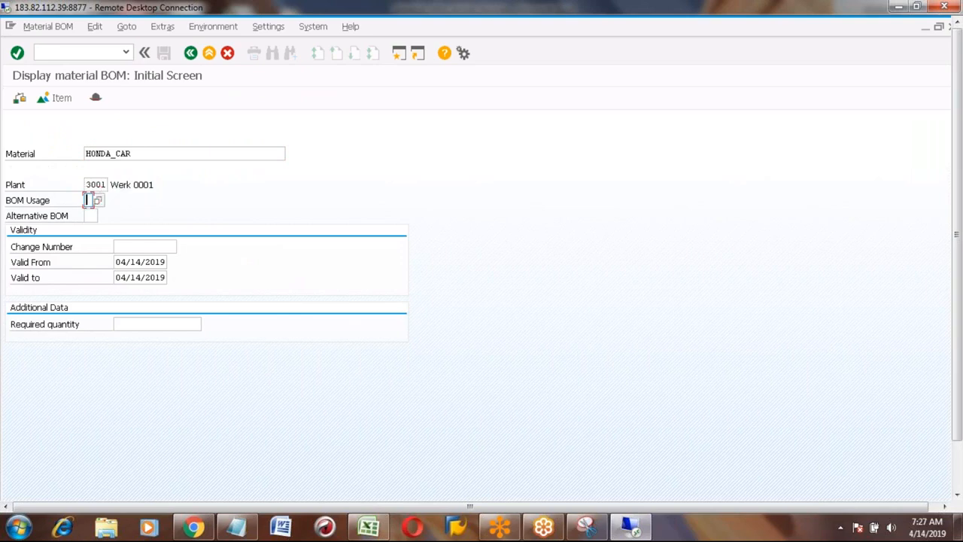
{"action": "type", "text": "1"}
{"action": "key", "text": "Return"}
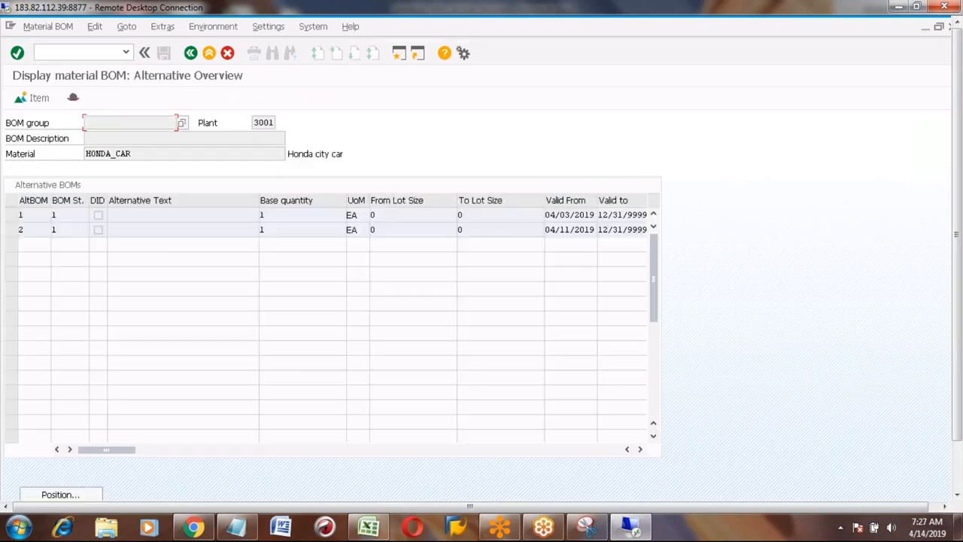
{"action": "key", "text": "Return"}
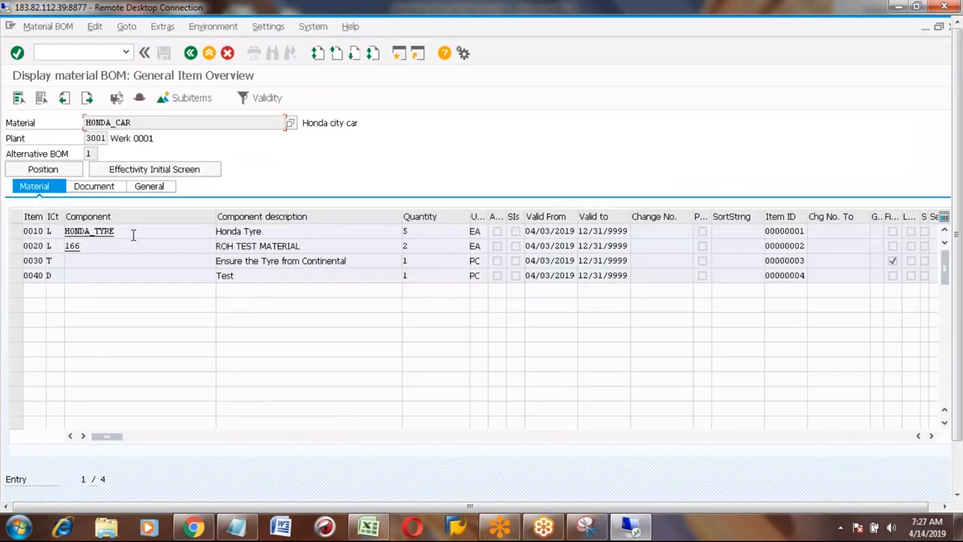
Examine the HONDA_TYRE, 166 and "Ensure the Tyre from Continental" items in the BOM item overview
{"action": "left_click", "coordinate": [259, 232]}
{"action": "left_click", "coordinate": [100, 246]}
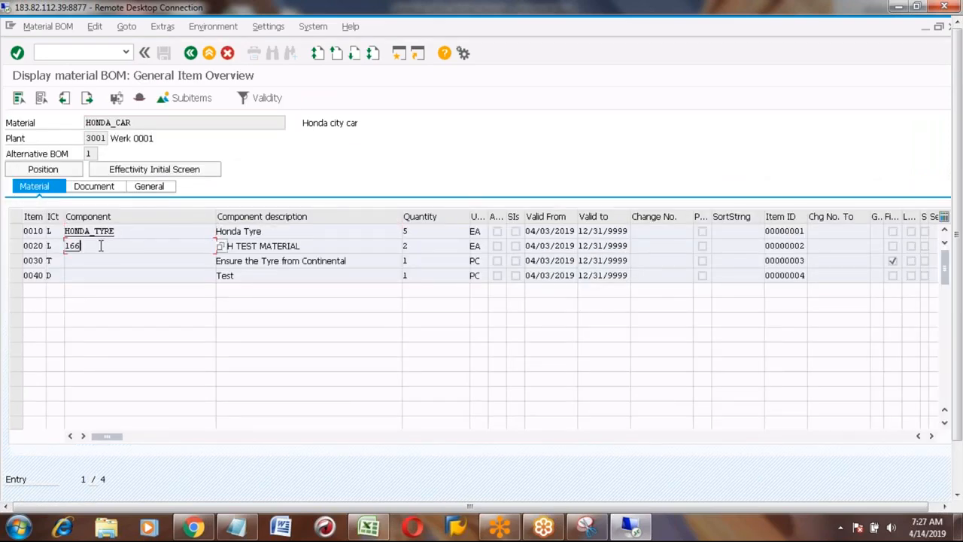
{"action": "left_click", "coordinate": [16, 261]}
{"action": "left_click", "coordinate": [283, 261]}
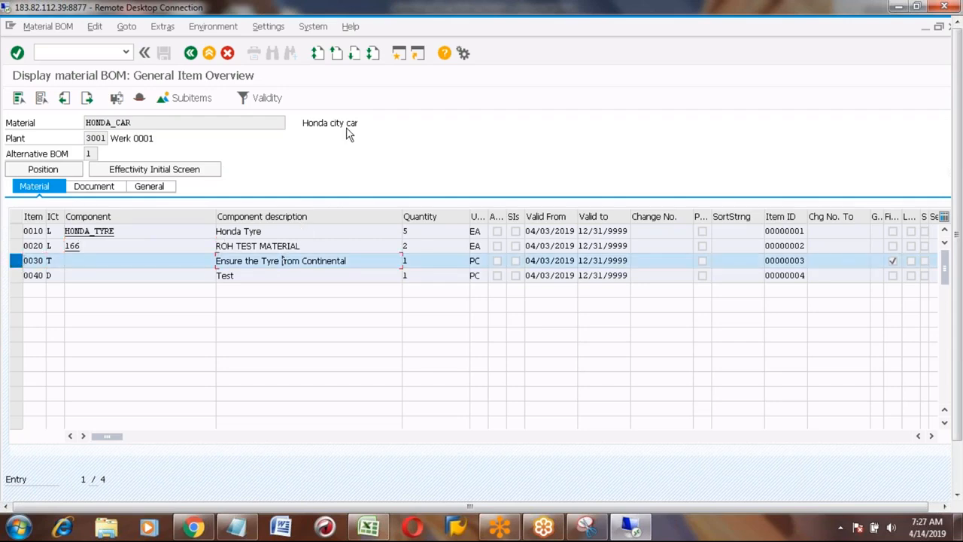
{"action": "left_click", "coordinate": [17, 262]}
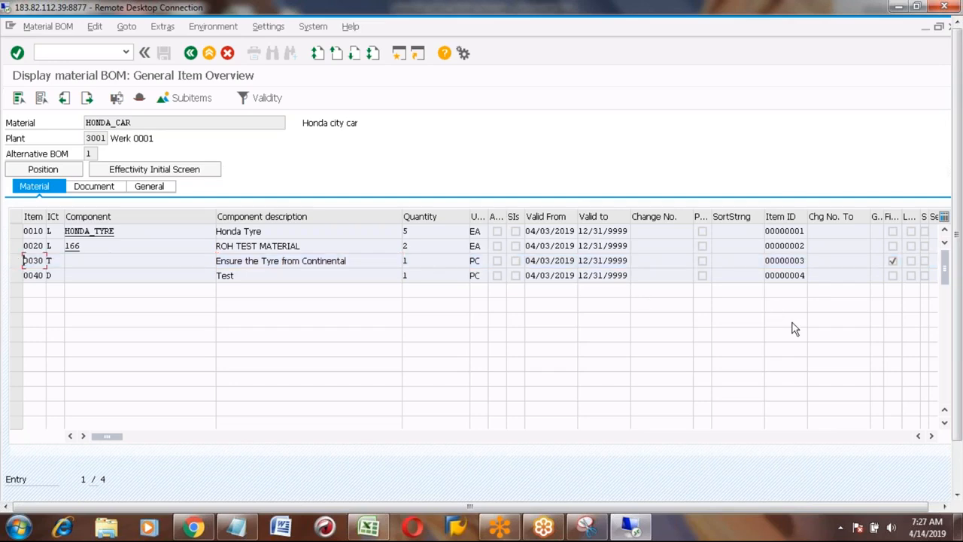
Switch back to the production order's component overview session to compare it with the BOM, and return to the order header
{"action": "left_click", "coordinate": [958, 485]}
{"action": "left_click", "coordinate": [202, 486]}
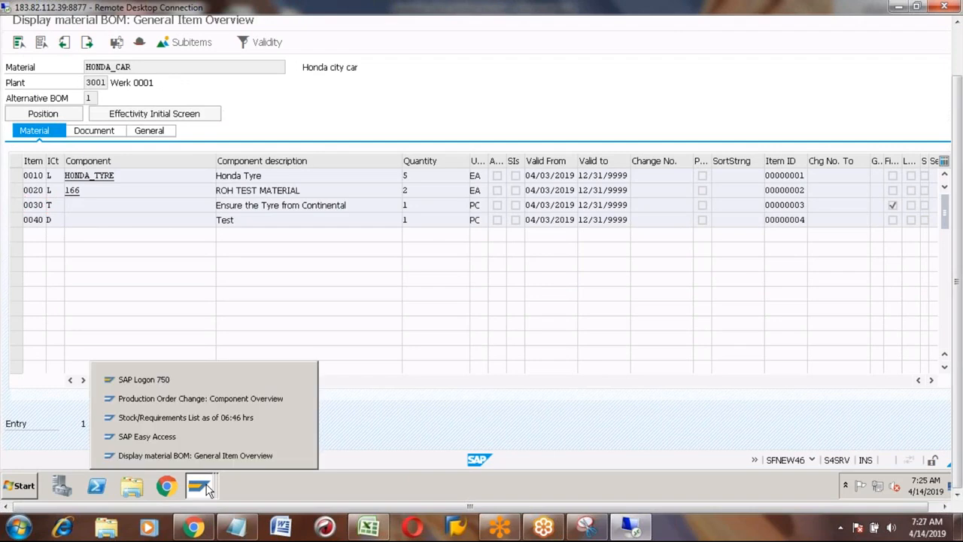
{"action": "left_click", "coordinate": [216, 400]}
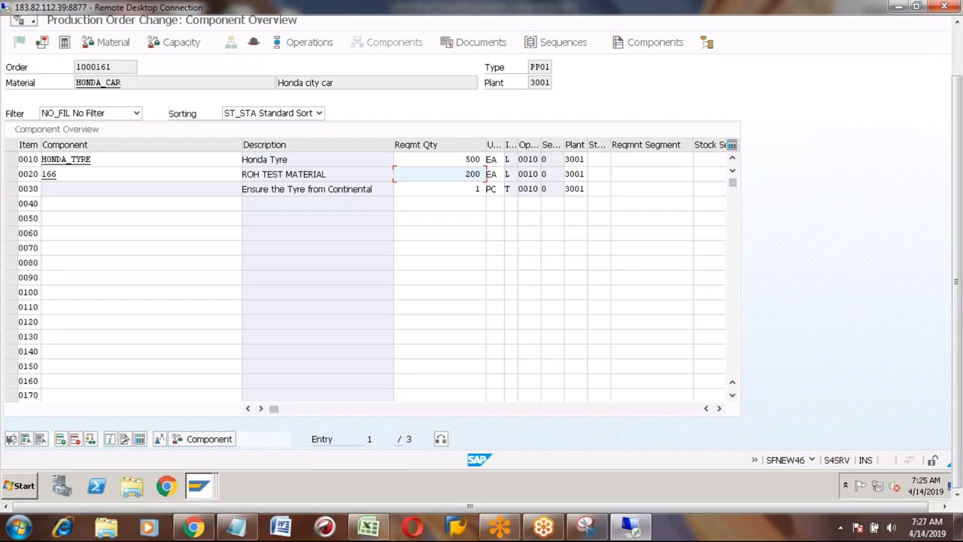
{"action": "left_click", "coordinate": [958, 42]}
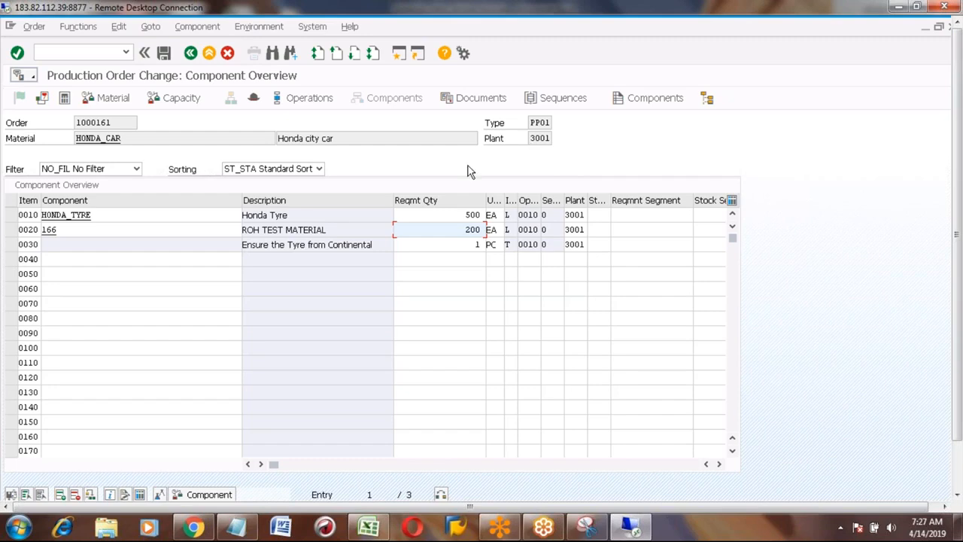
{"action": "left_click", "coordinate": [191, 52]}
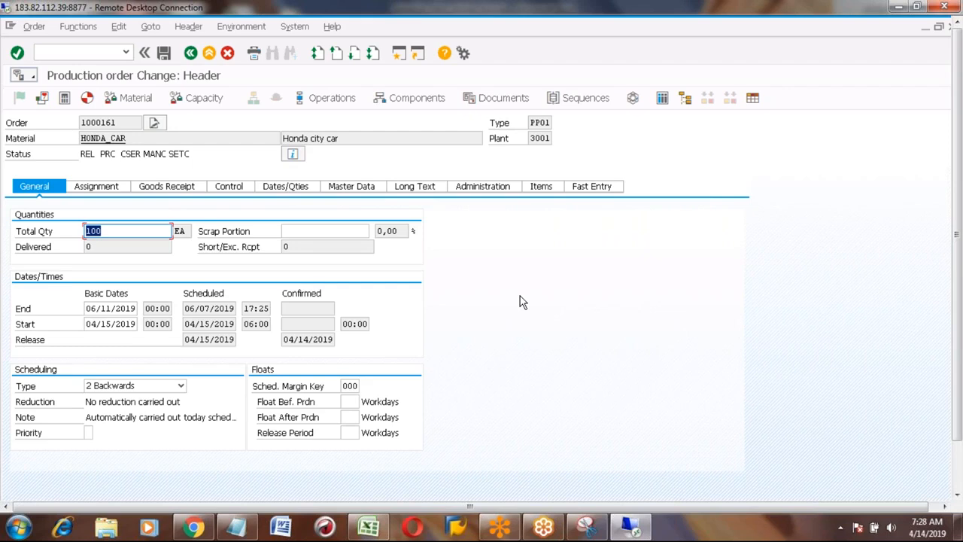
Review the order's Fixing Engine, Fixing Tyres, Fixing Electronic devices and Painting operations, and go back to the header
{"action": "left_click", "coordinate": [343, 103]}
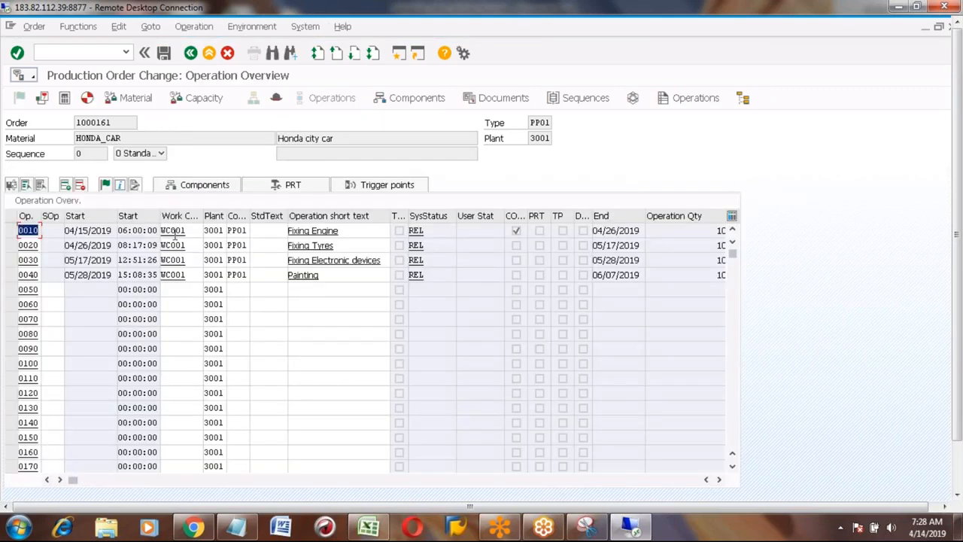
{"action": "left_click", "coordinate": [323, 232]}
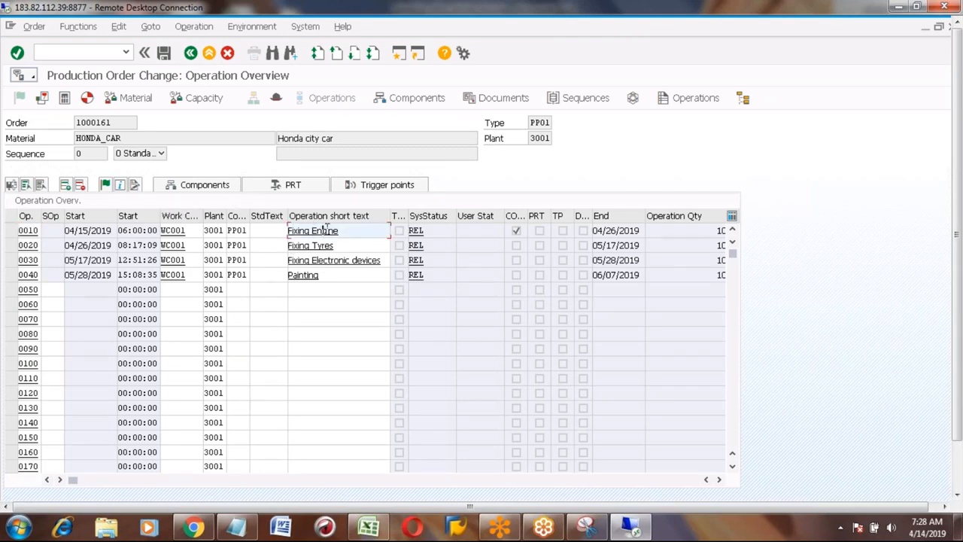
{"action": "left_click", "coordinate": [309, 245]}
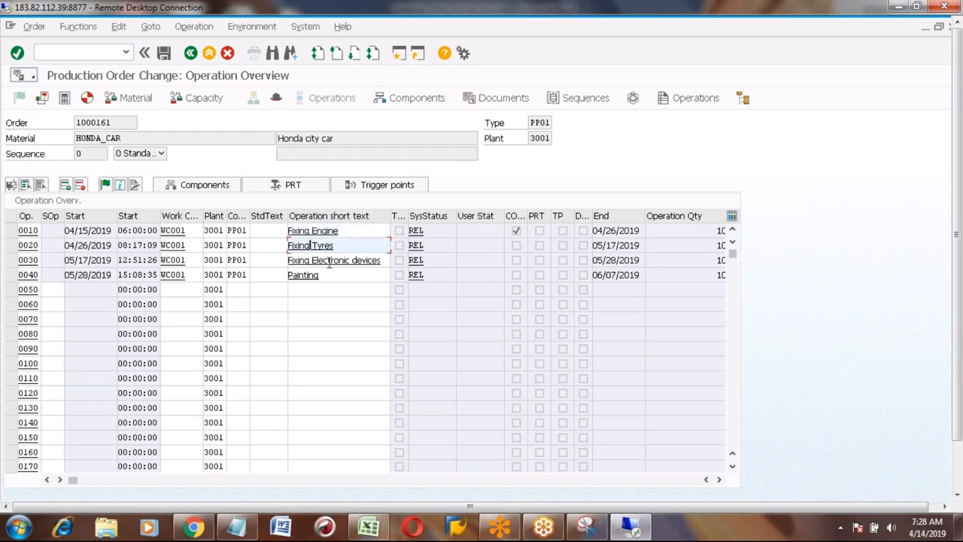
{"action": "left_click", "coordinate": [329, 261]}
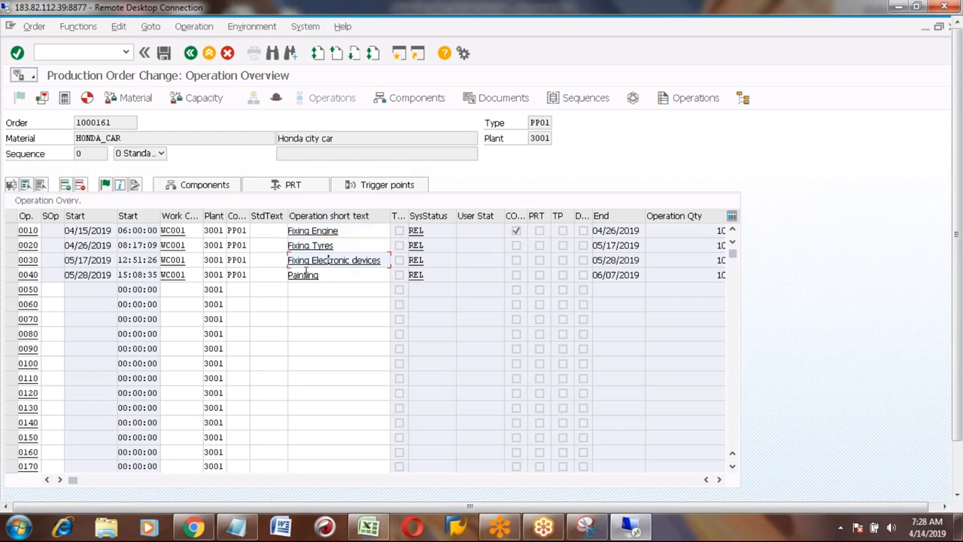
{"action": "left_click", "coordinate": [305, 274]}
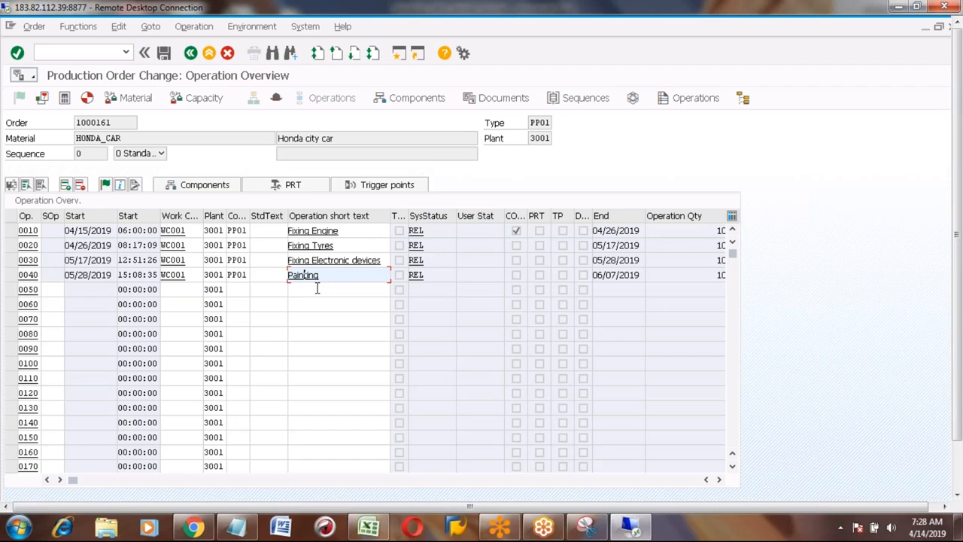
{"action": "left_click", "coordinate": [192, 59]}
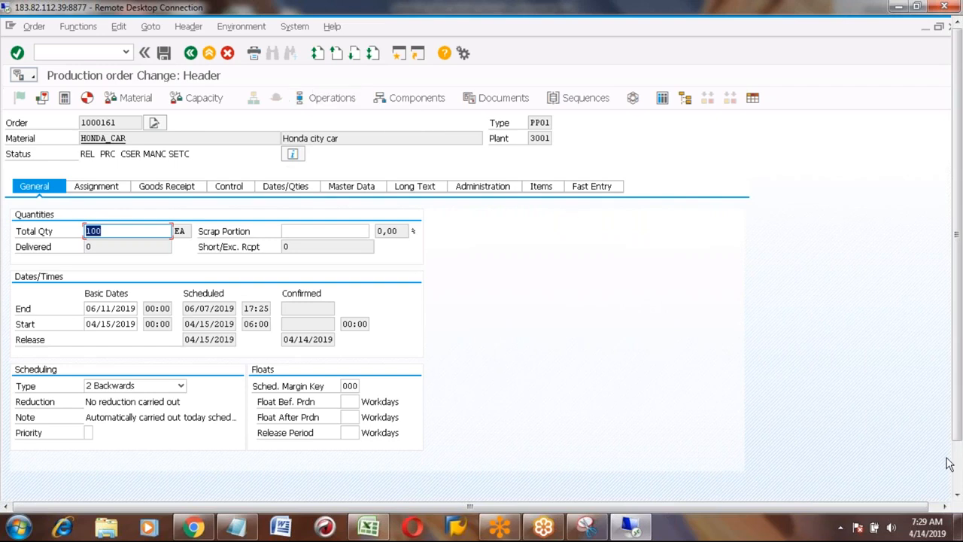
Set the status bar's system information to show the transaction code instead of the user
{"action": "left_click", "coordinate": [958, 480]}
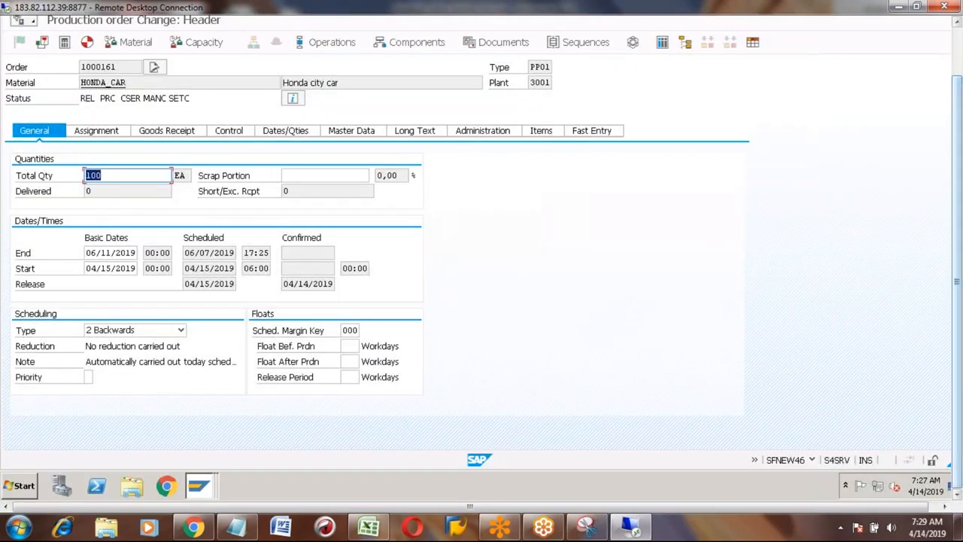
{"action": "left_click", "coordinate": [814, 460]}
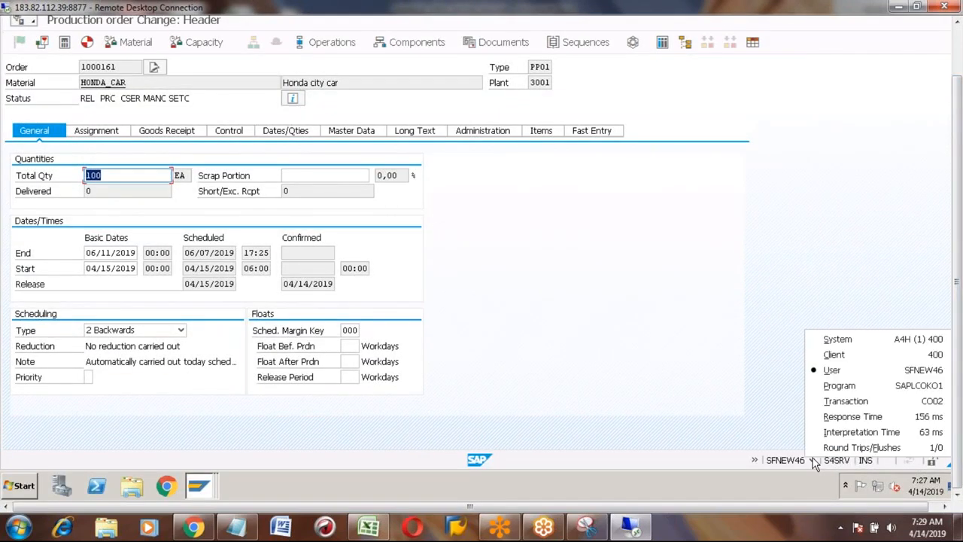
{"action": "left_click", "coordinate": [908, 403]}
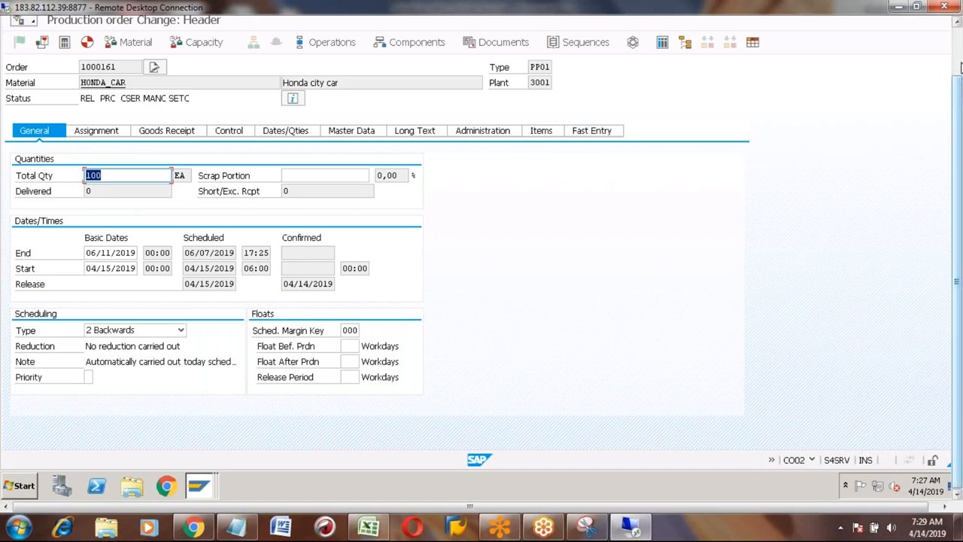
{"action": "left_click", "coordinate": [957, 50]}
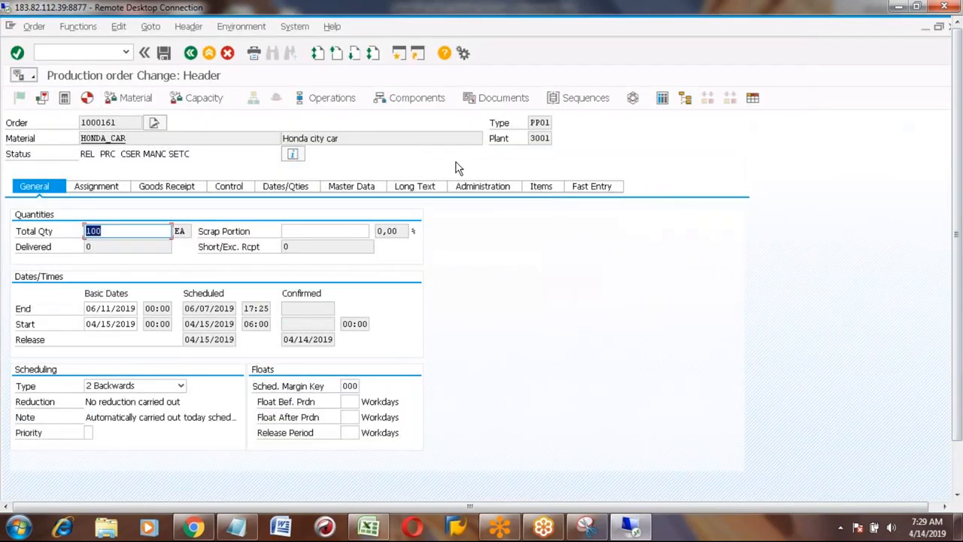
Look at the order's operation overview again and switch to its component overview
{"action": "left_click", "coordinate": [332, 98]}
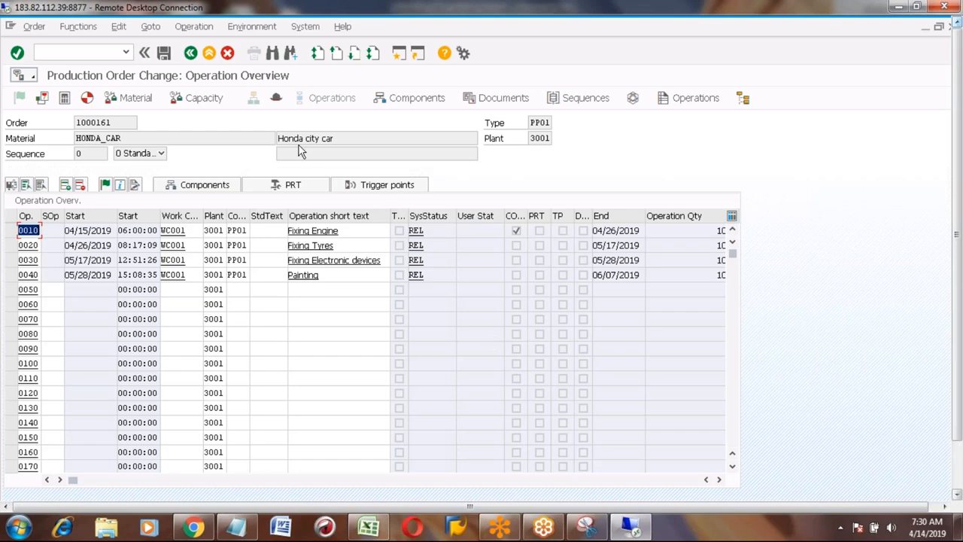
{"action": "left_click", "coordinate": [190, 52]}
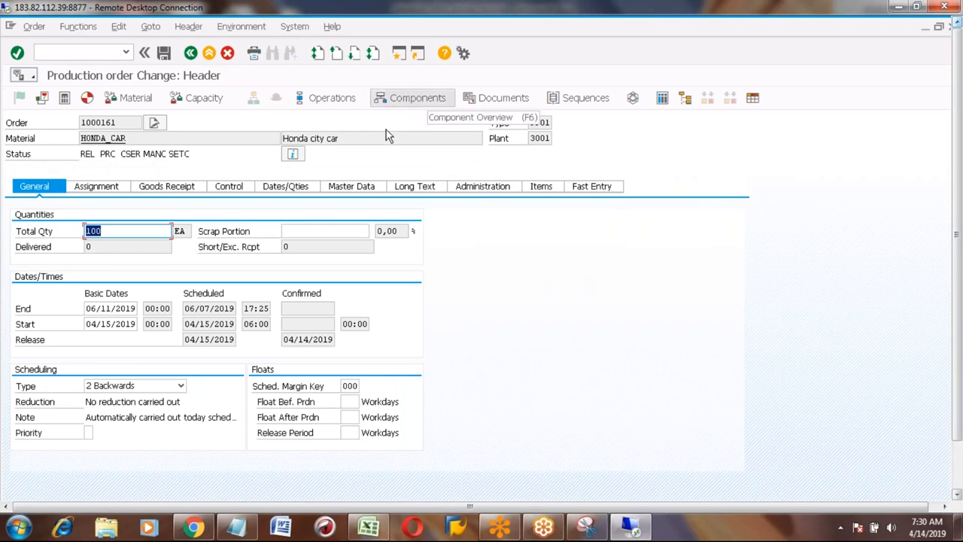
{"action": "left_click", "coordinate": [411, 102]}
{"action": "left_click", "coordinate": [412, 101]}
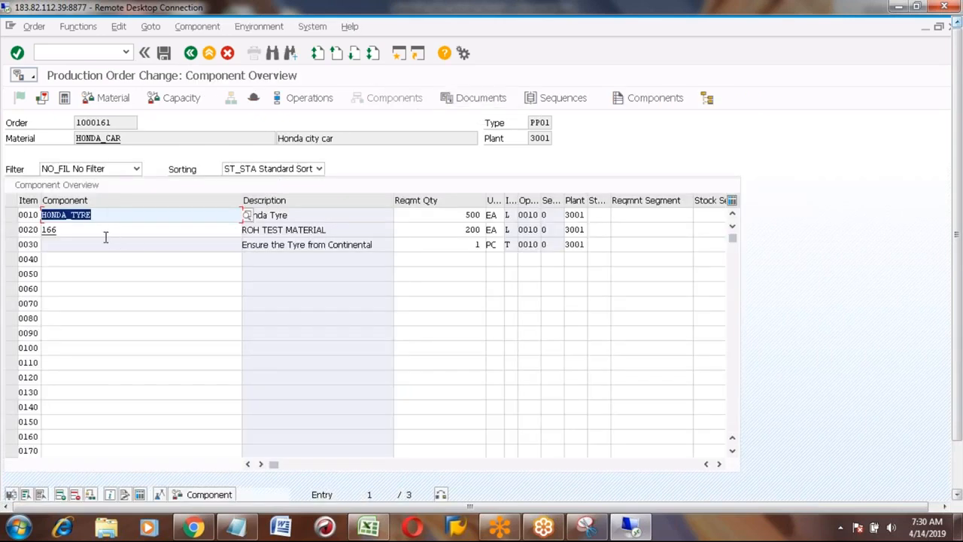
Change the requirement quantity of component 166 to 250 EA and save the production order
{"action": "left_click", "coordinate": [11, 231]}
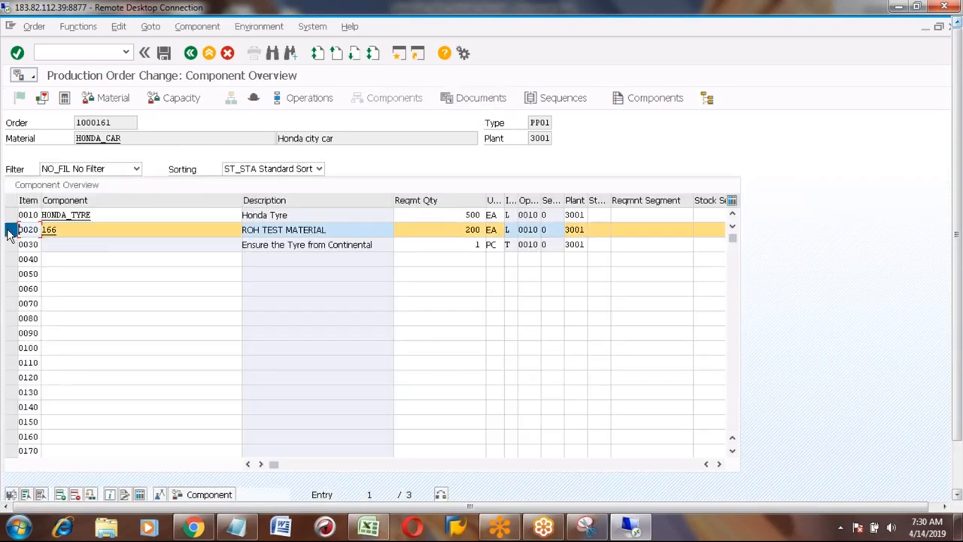
{"action": "left_click", "coordinate": [461, 234]}
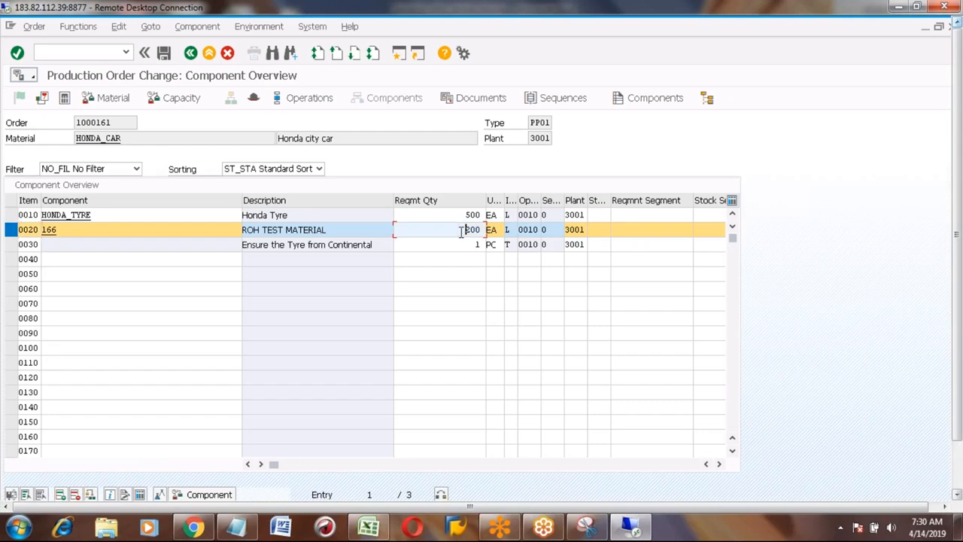
{"action": "key", "text": "Right"}
{"action": "key", "text": "Right"}
{"action": "key", "text": "Right"}
{"action": "key", "text": "BackSpace"}
{"action": "key", "text": "BackSpace"}
{"action": "type", "text": "50"}
{"action": "left_click", "coordinate": [164, 54]}
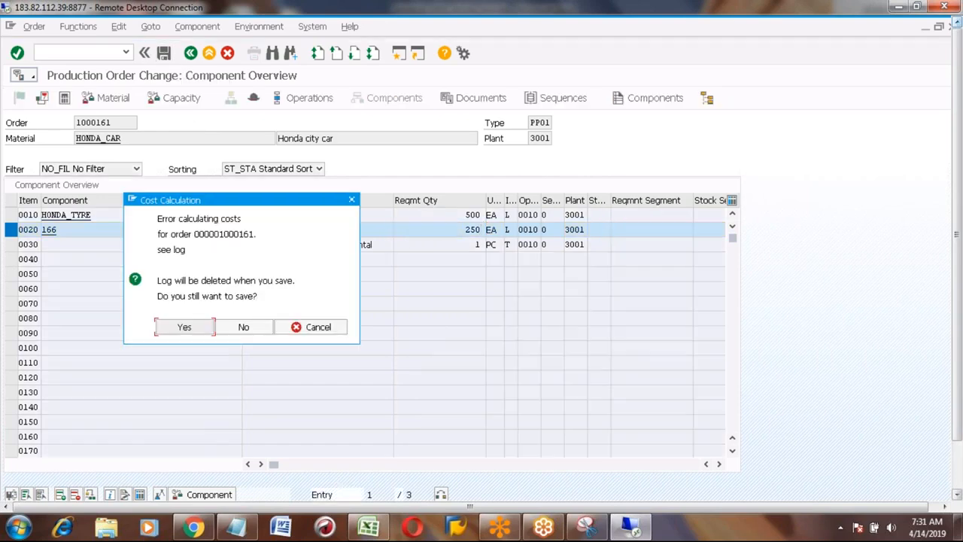
{"action": "left_click", "coordinate": [183, 327]}
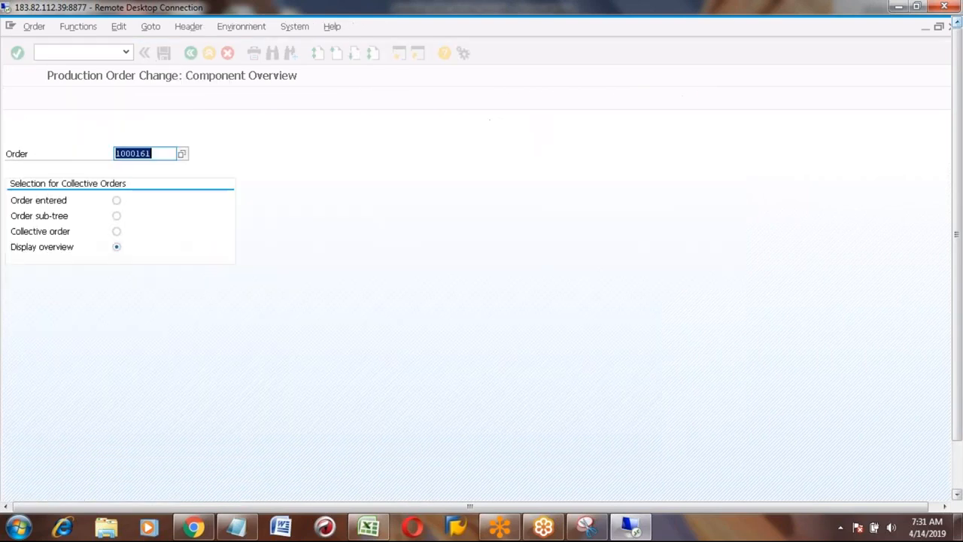
Reopen the same production order, check component 166's saved requirement quantity in the component overview, and return to the header
{"action": "left_click", "coordinate": [153, 153]}
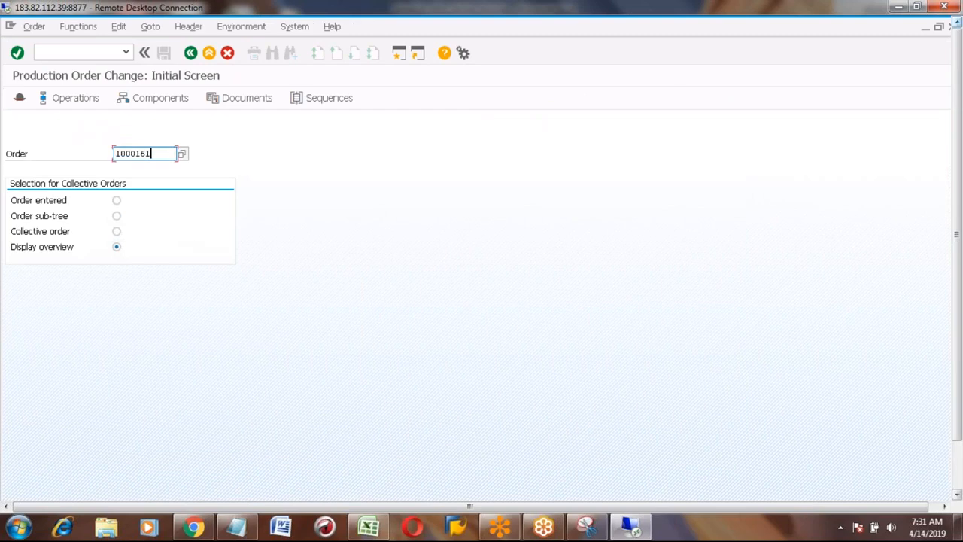
{"action": "key", "text": "Return"}
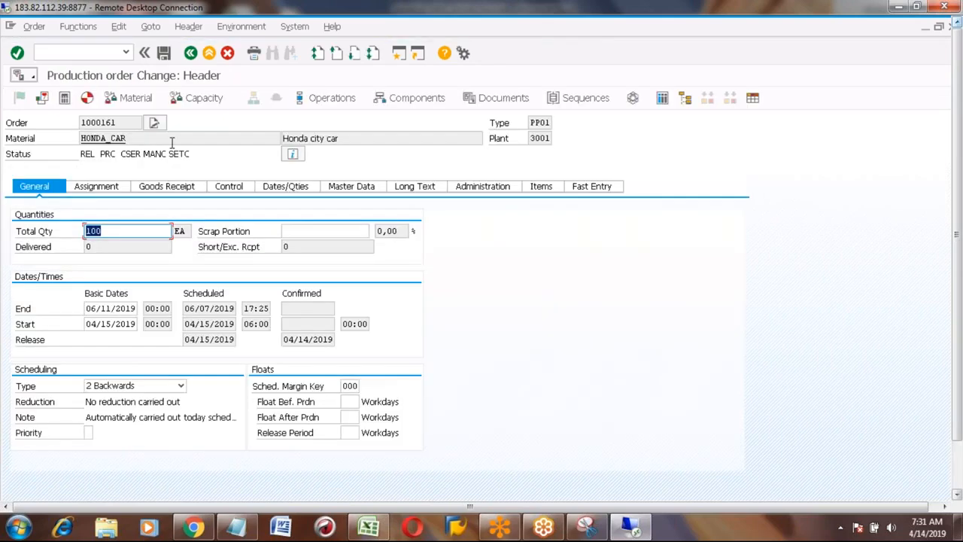
{"action": "left_click", "coordinate": [415, 103]}
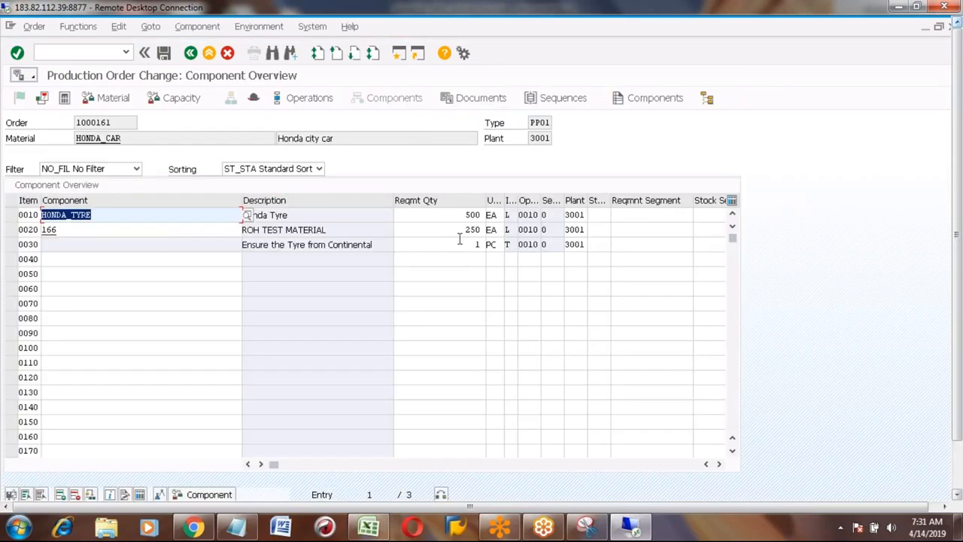
{"action": "left_click", "coordinate": [458, 229]}
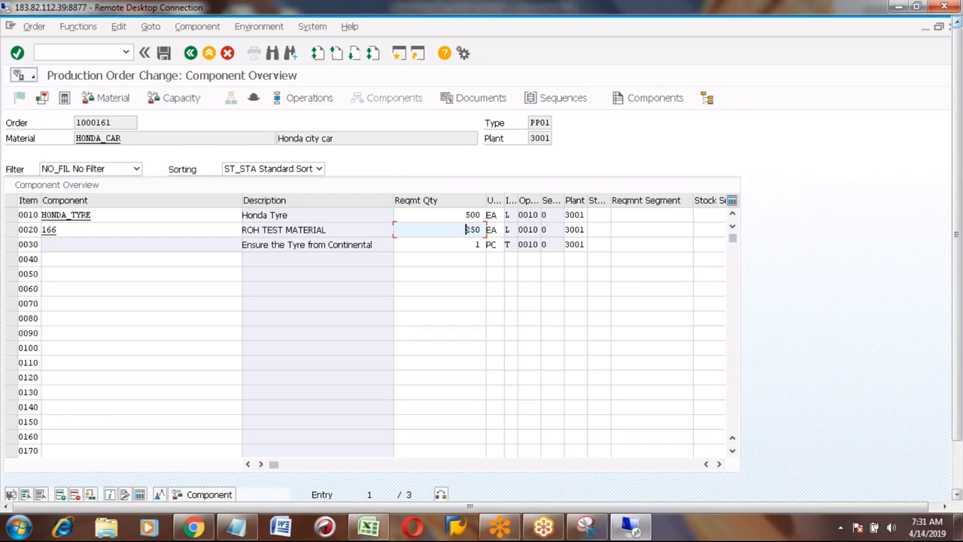
{"action": "left_click", "coordinate": [191, 54]}
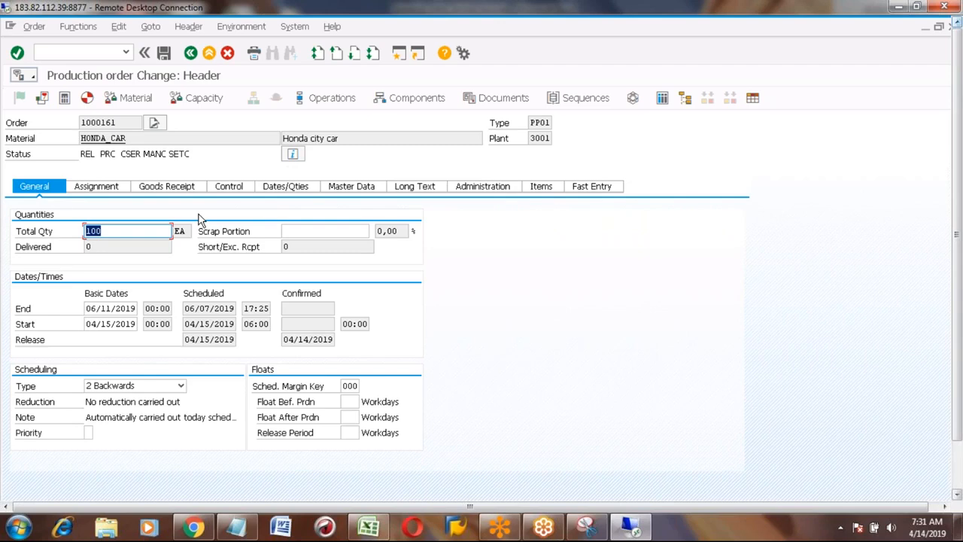
Review the order's assignment data, examining the MRP controller, the originating planned order and the production version
{"action": "left_click", "coordinate": [96, 189]}
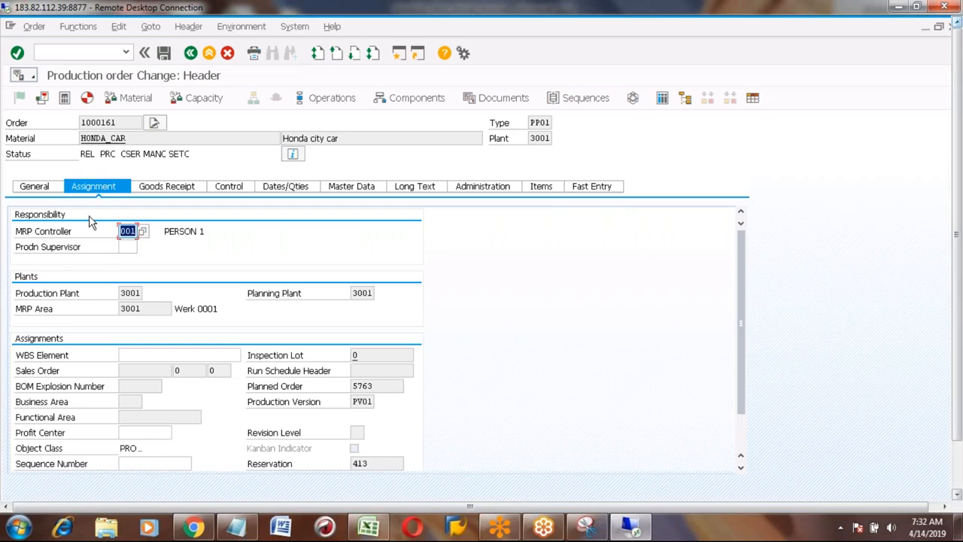
{"action": "left_click", "coordinate": [126, 233]}
{"action": "left_click", "coordinate": [380, 386]}
{"action": "key", "text": "shift+Left"}
{"action": "key", "text": "shift+Left"}
{"action": "key", "text": "shift+Left"}
{"action": "key", "text": "shift+Left"}
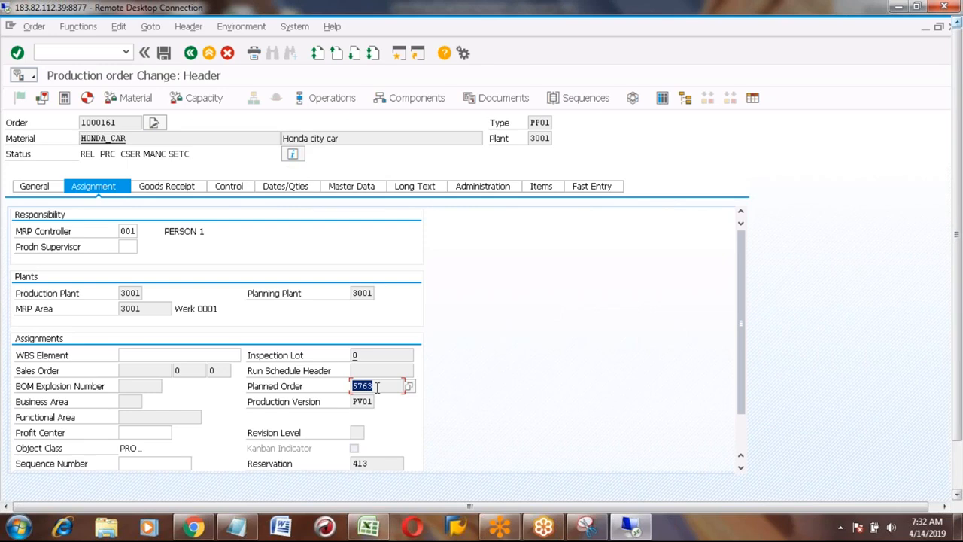
{"action": "left_click", "coordinate": [356, 402]}
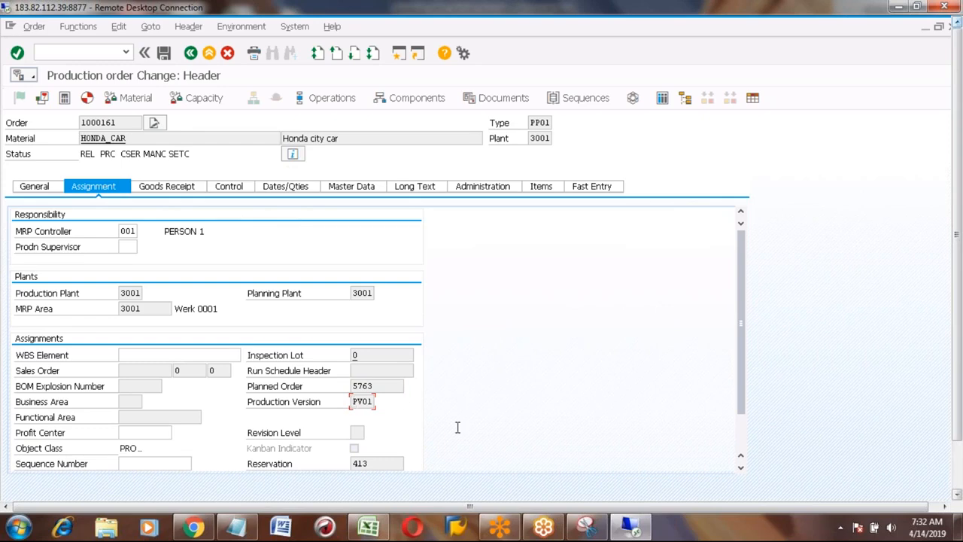
Find the reservation number in the production order's assignment data
{"action": "left_click", "coordinate": [741, 467]}
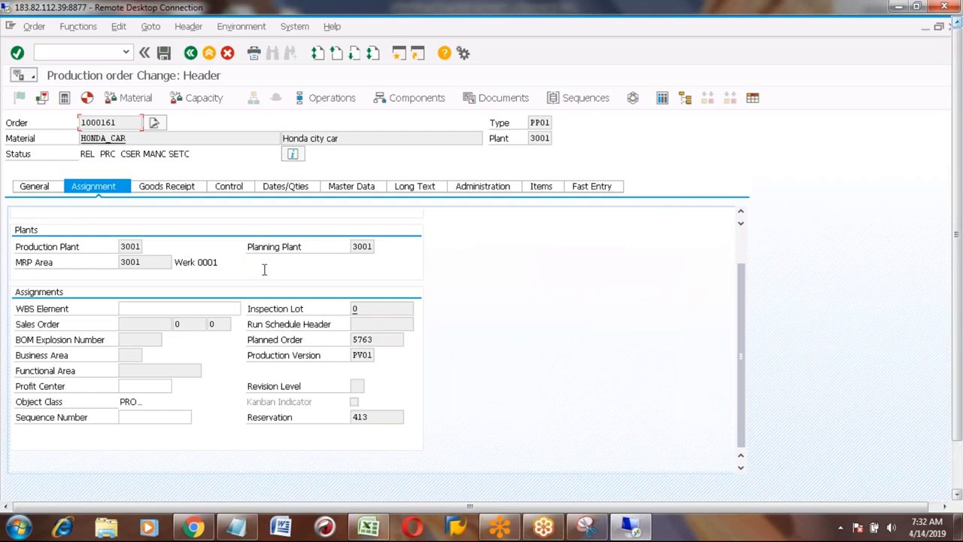
{"action": "double_click", "coordinate": [378, 417]}
{"action": "left_click", "coordinate": [371, 417]}
{"action": "left_click", "coordinate": [143, 139]}
{"action": "left_click", "coordinate": [380, 418]}
Display reservation 413 with transaction MB23 in a new session
{"action": "left_click", "coordinate": [399, 53]}
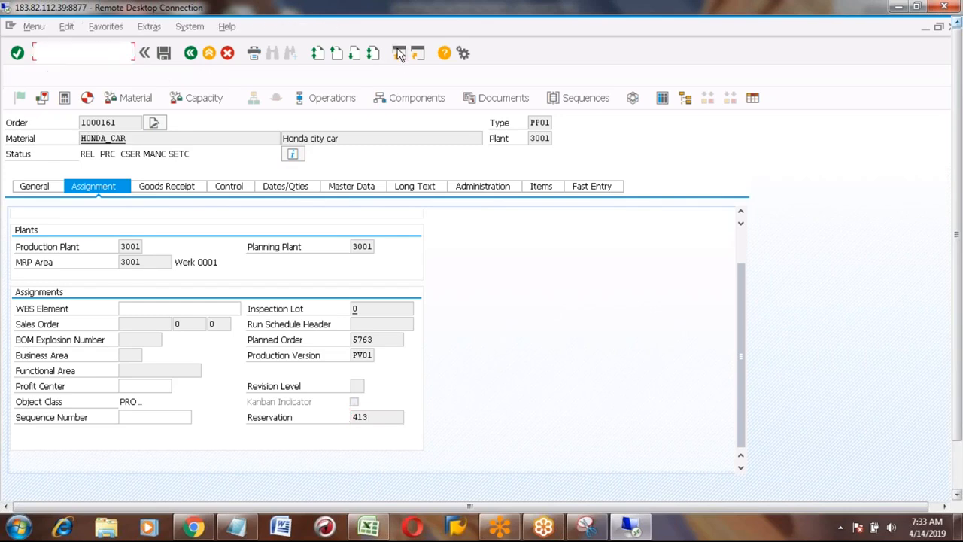
{"action": "type", "text": "mb25"}
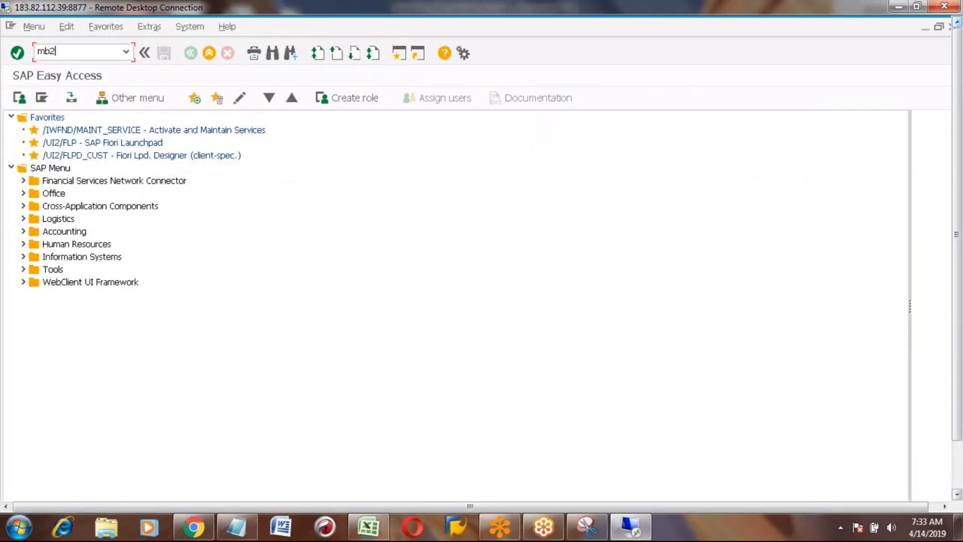
{"action": "key", "text": "Return"}
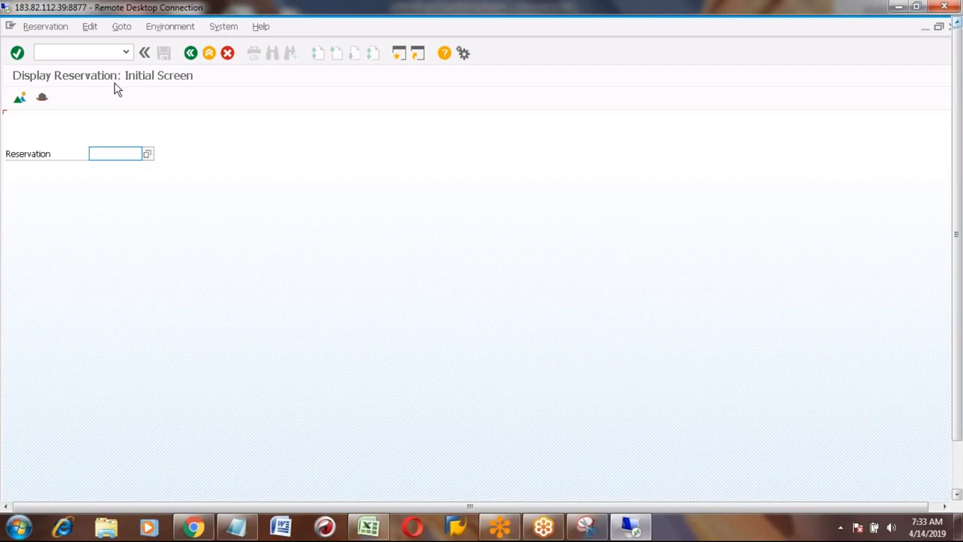
{"action": "left_click", "coordinate": [115, 153]}
{"action": "type", "text": "413"}
{"action": "key", "text": "Return"}
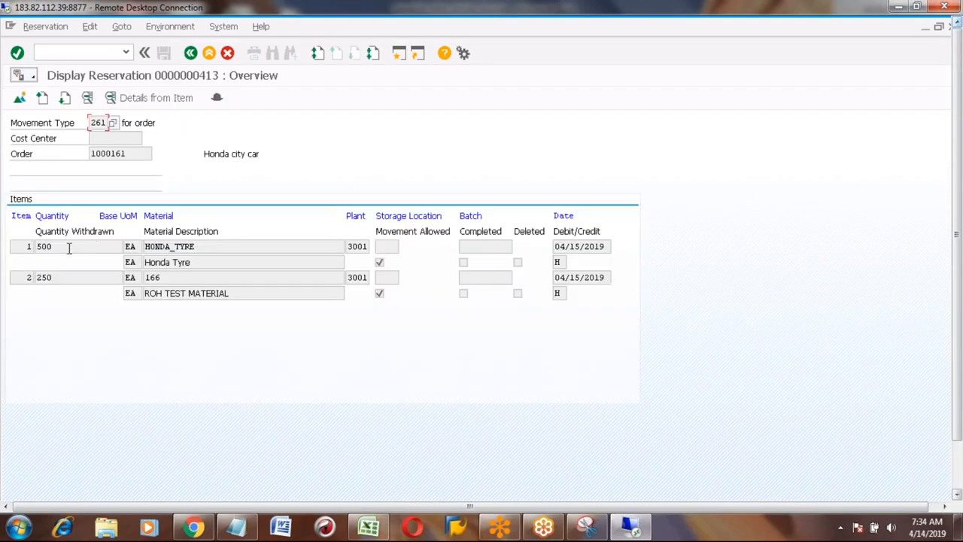
Examine the reservation's item materials and quantities and the production order it belongs to
{"action": "left_click", "coordinate": [194, 247]}
{"action": "left_click", "coordinate": [167, 278]}
{"action": "left_click", "coordinate": [63, 249]}
{"action": "left_click", "coordinate": [65, 278]}
{"action": "left_click", "coordinate": [130, 154]}
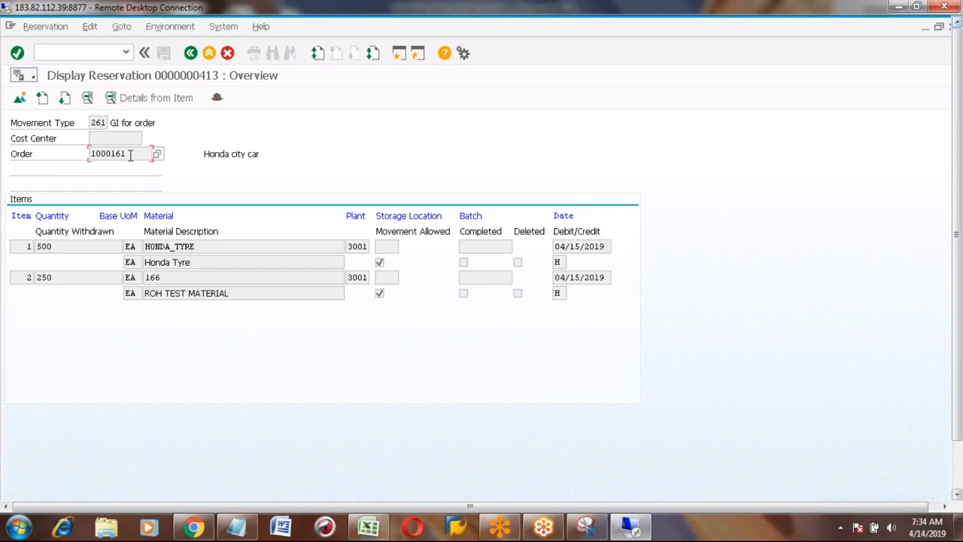
{"action": "key", "text": "shift+Left"}
{"action": "key", "text": "shift+Left"}
{"action": "key", "text": "shift+Left"}
{"action": "key", "text": "shift+Left"}
{"action": "key", "text": "shift+Left"}
{"action": "key", "text": "shift+Left"}
{"action": "key", "text": "shift+Left"}
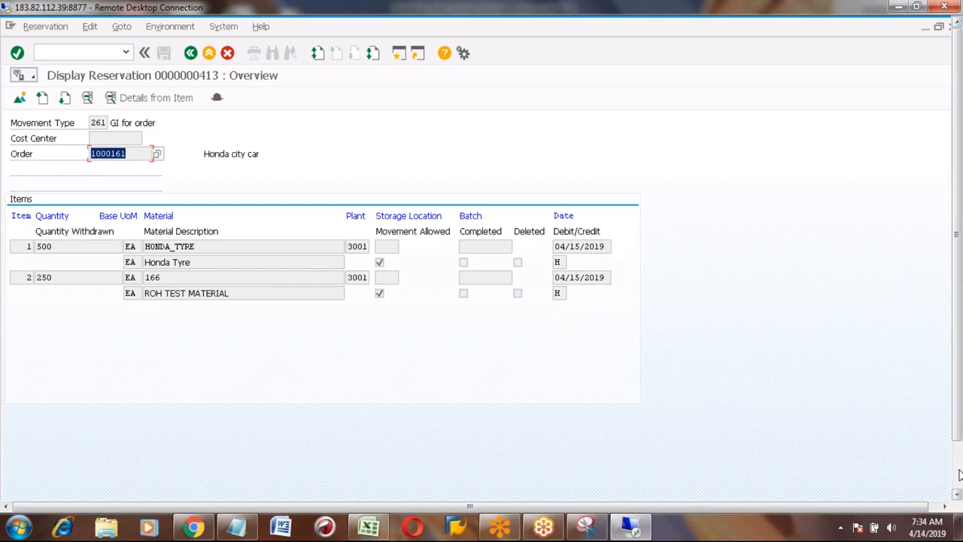
Check the transaction code of the reservation display, and return to the production order's assignment data
{"action": "left_click", "coordinate": [812, 461]}
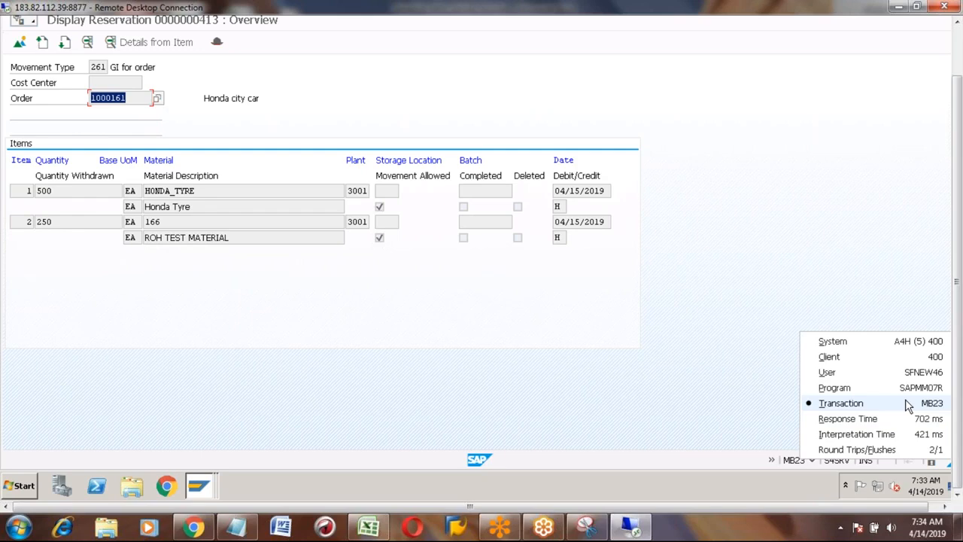
{"action": "left_click", "coordinate": [201, 487]}
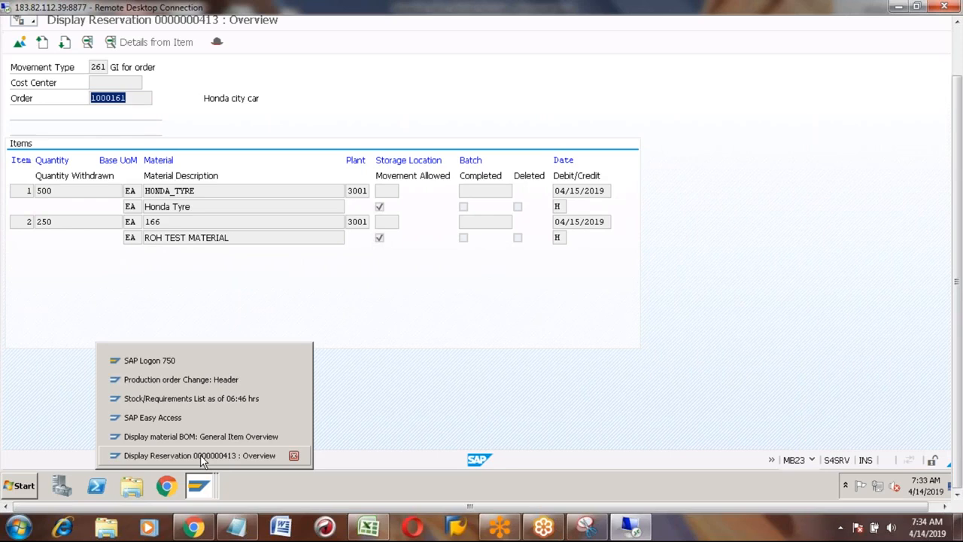
{"action": "left_click", "coordinate": [180, 380]}
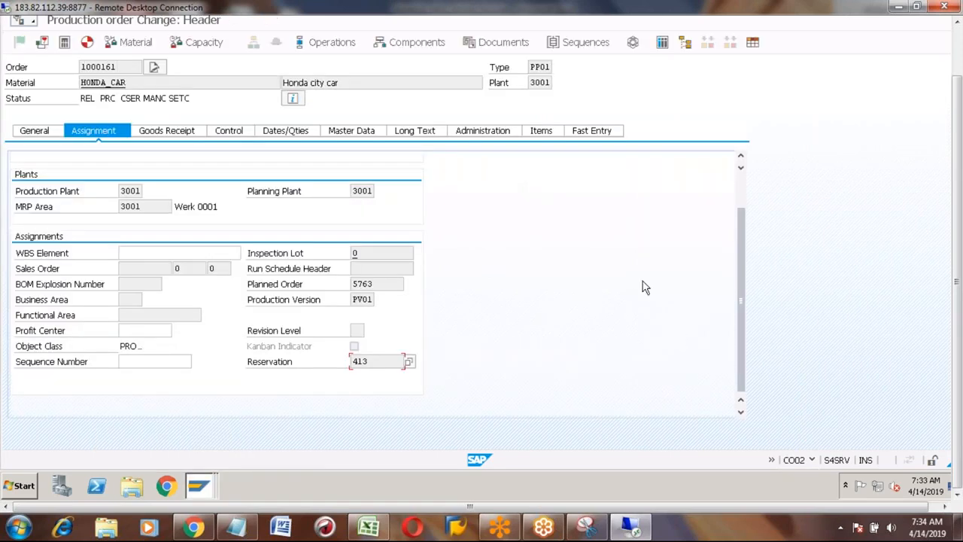
{"action": "left_click", "coordinate": [740, 191]}
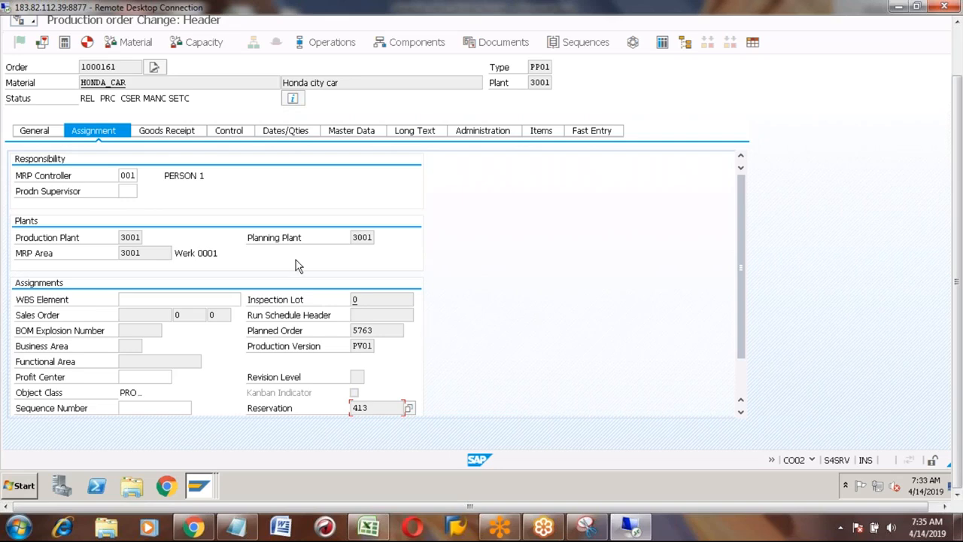
Look through the stock type options in the order's goods receipt data, keeping unrestricted use selected
{"action": "left_click", "coordinate": [165, 132]}
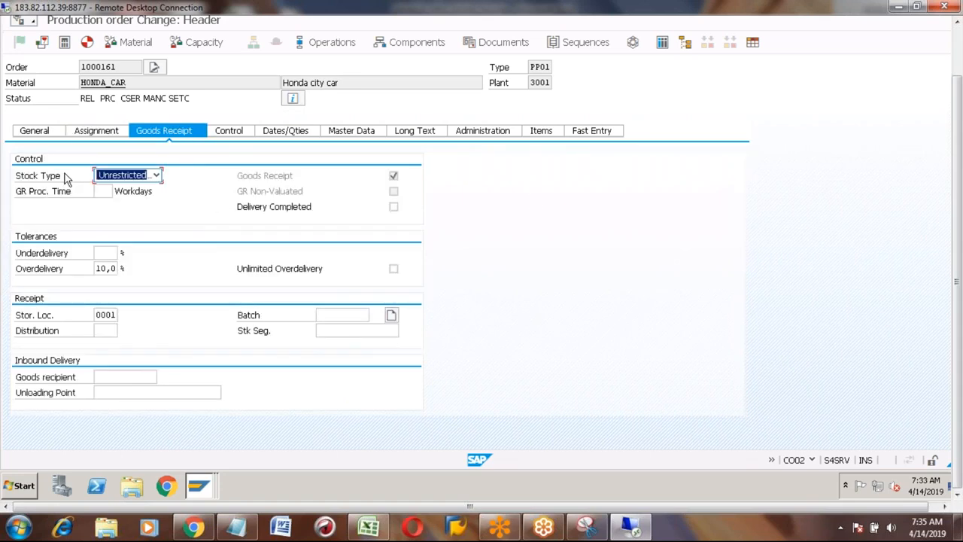
{"action": "left_click", "coordinate": [156, 174]}
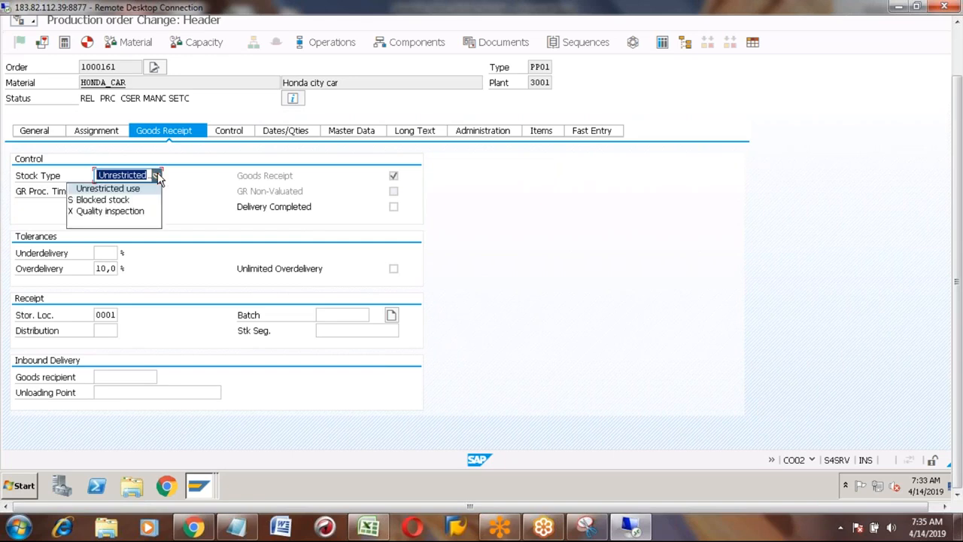
{"action": "left_click", "coordinate": [122, 189]}
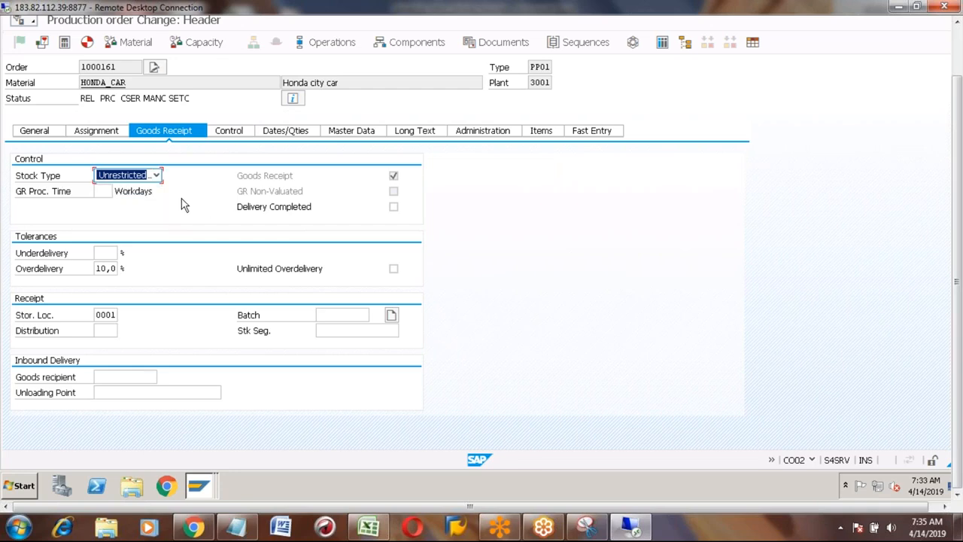
{"action": "left_click", "coordinate": [156, 176]}
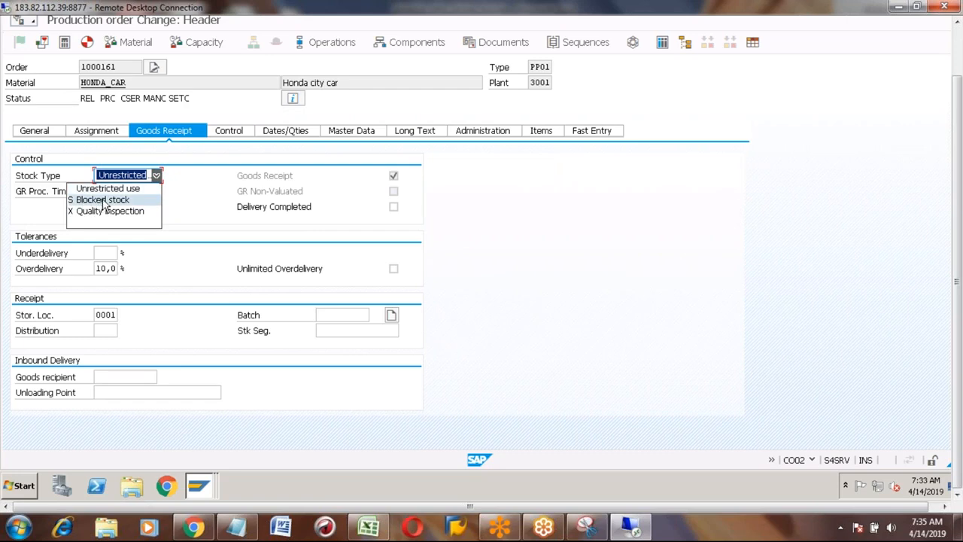
{"action": "left_click", "coordinate": [185, 209]}
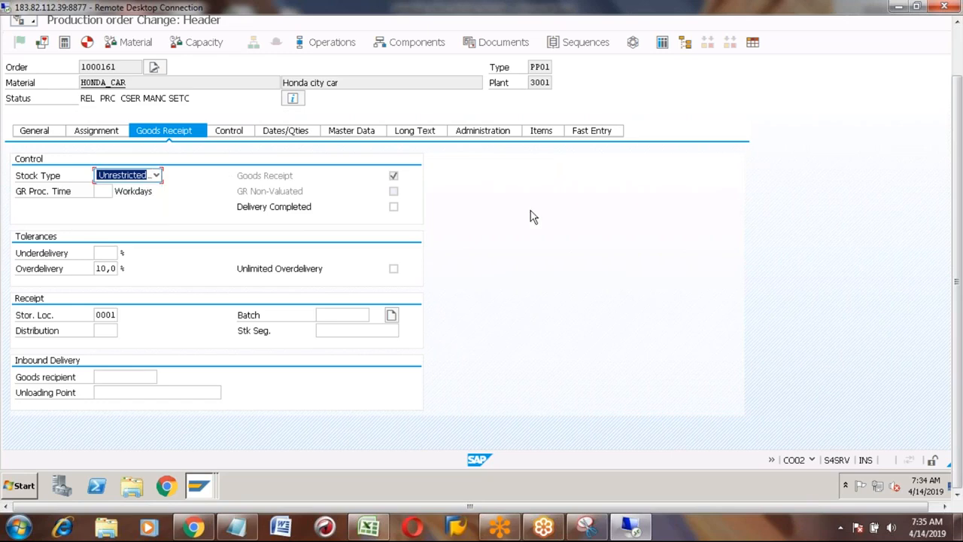
{"action": "left_click", "coordinate": [957, 53]}
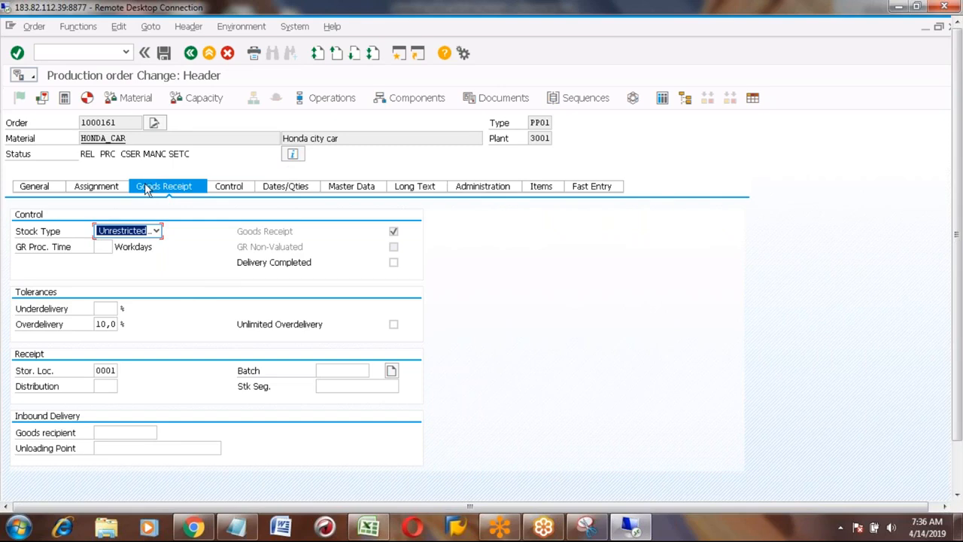
Examine the receipt storage location and goods receipt indicator, and check the costing sheet in the control data
{"action": "left_click", "coordinate": [96, 370]}
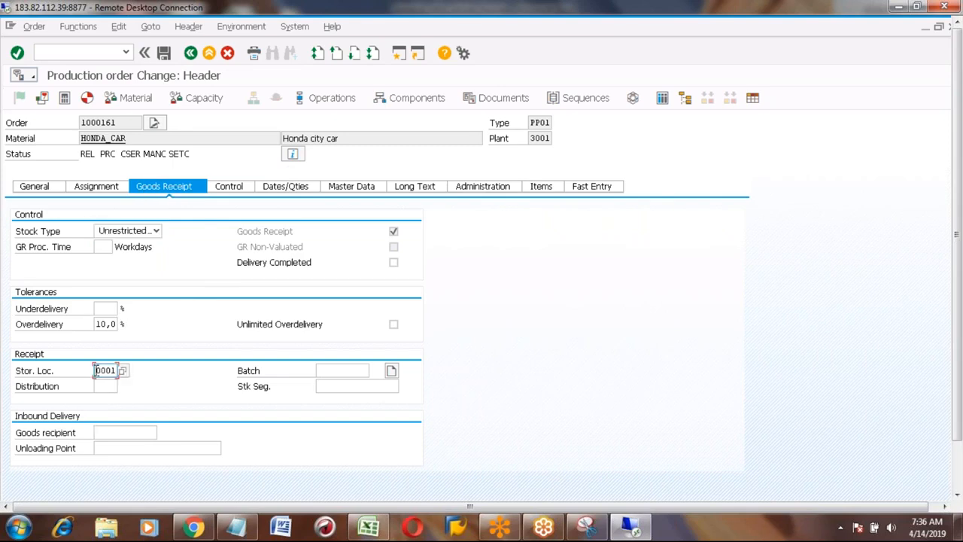
{"action": "left_click_drag", "start_coordinate": [97, 371], "coordinate": [118, 371]}
{"action": "left_click", "coordinate": [394, 234]}
{"action": "left_click", "coordinate": [223, 190]}
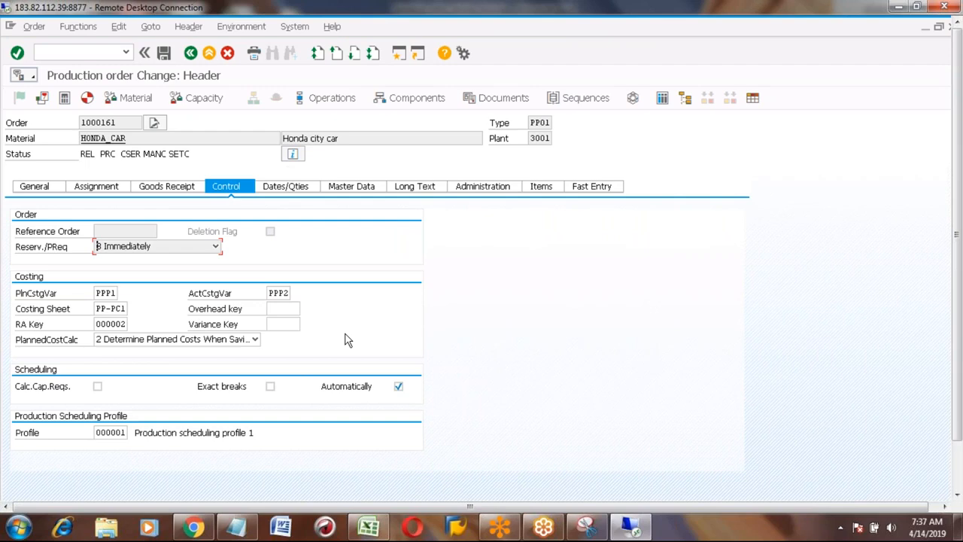
{"action": "left_click", "coordinate": [99, 308]}
Compare the order's planned, scheduled and delivered dates and quantities with the total quantity in its general data
{"action": "left_click", "coordinate": [304, 191]}
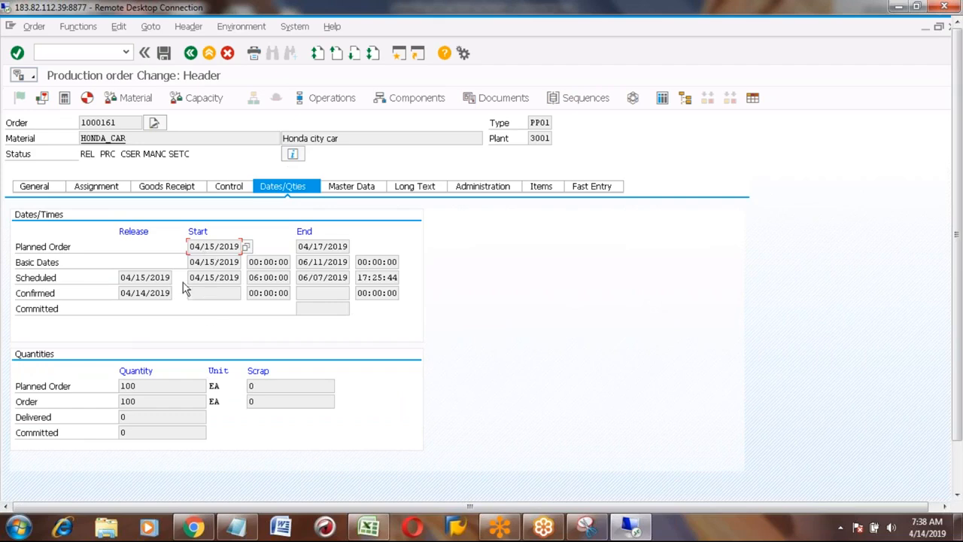
{"action": "left_click", "coordinate": [32, 192]}
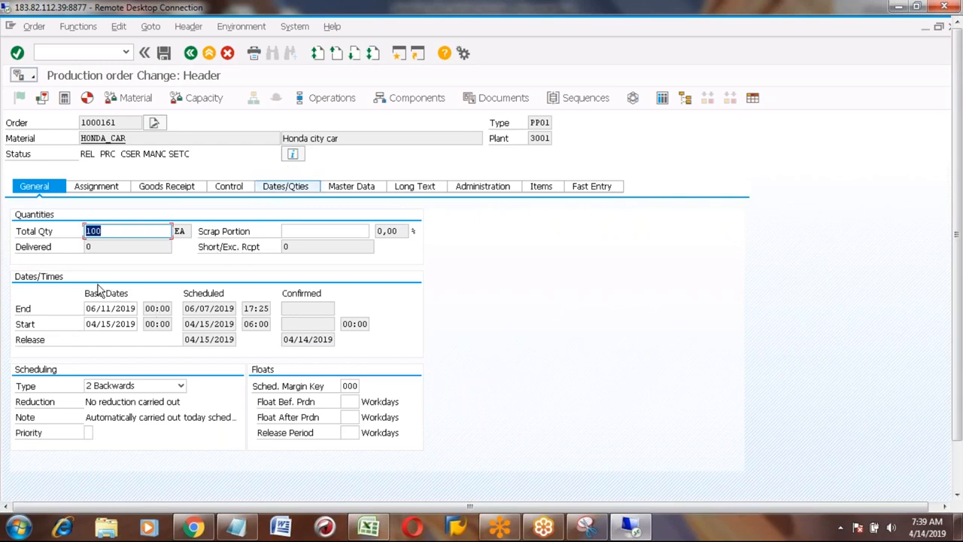
{"action": "left_click", "coordinate": [105, 229]}
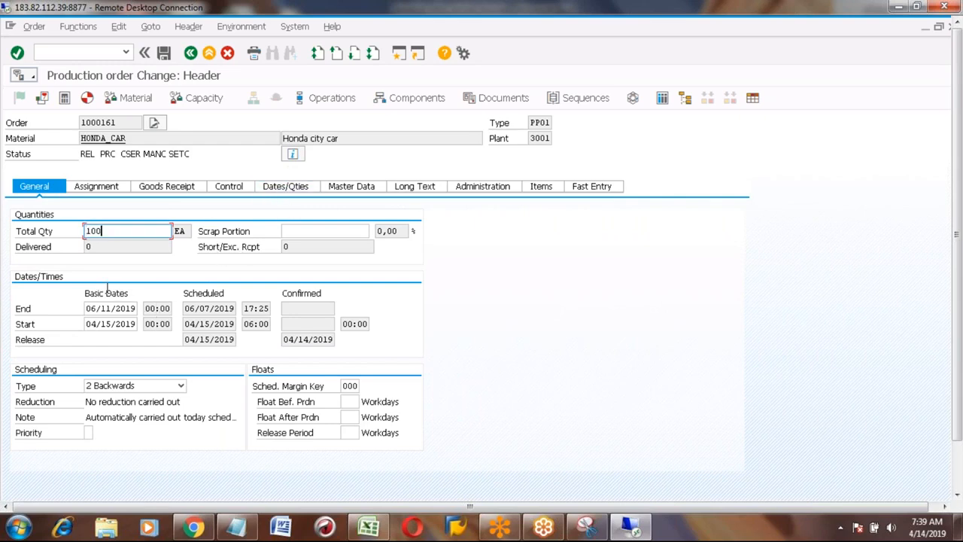
{"action": "left_click", "coordinate": [281, 188]}
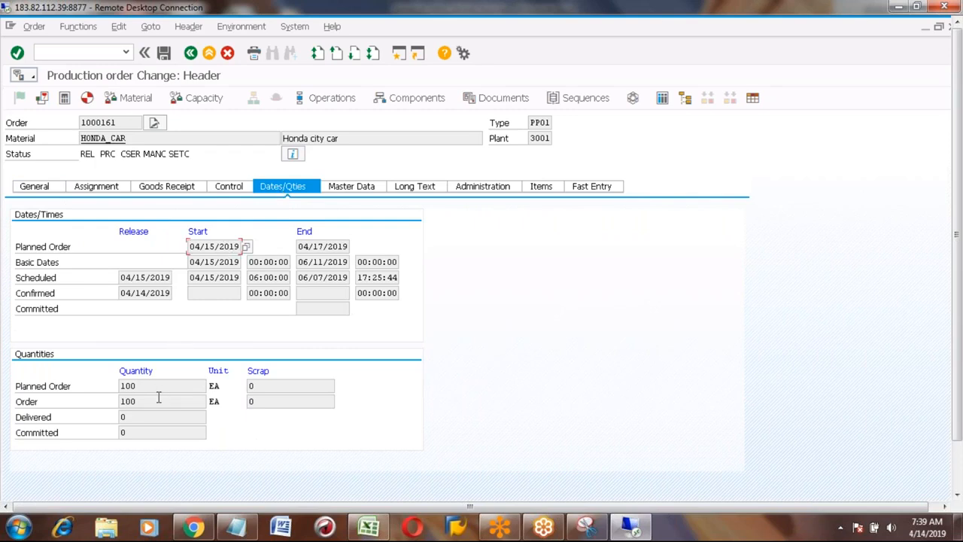
{"action": "left_click", "coordinate": [139, 420]}
Review the production version and routing group in the order's master data
{"action": "left_click", "coordinate": [354, 191]}
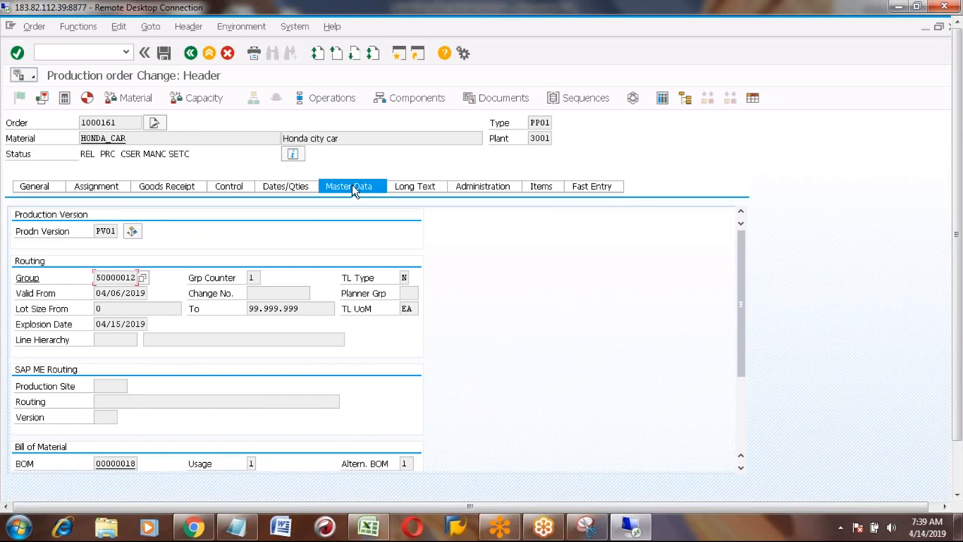
{"action": "left_click", "coordinate": [98, 231]}
{"action": "key", "text": "shift+Right"}
{"action": "key", "text": "shift+Right"}
{"action": "key", "text": "shift+Right"}
{"action": "key", "text": "shift+Right"}
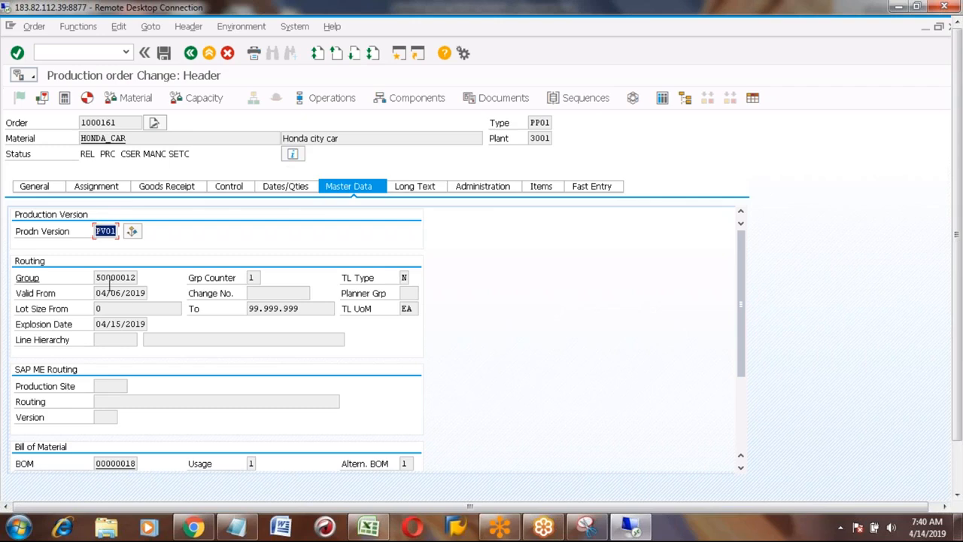
{"action": "left_click", "coordinate": [98, 277]}
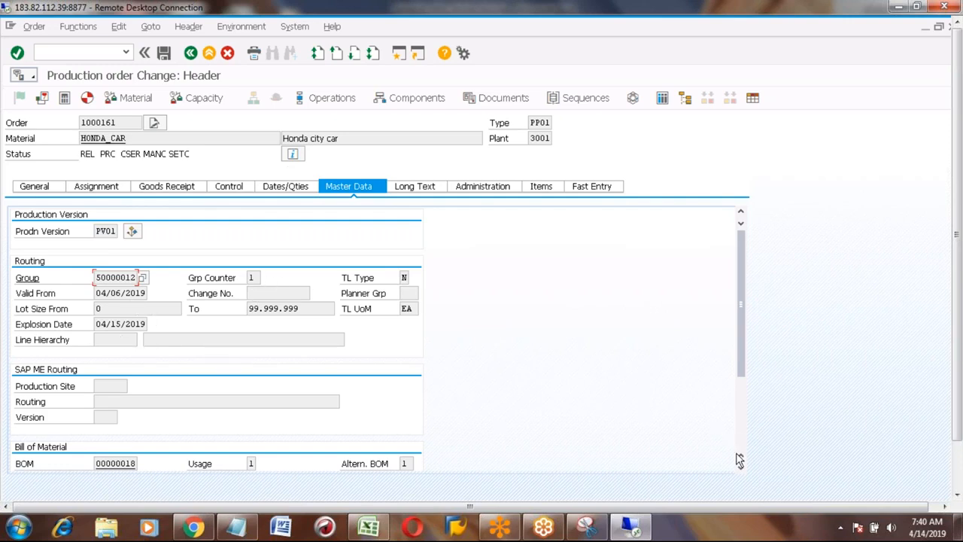
Open the bill of material assigned in the master data, review its items, and return to the order header
{"action": "scroll", "coordinate": [741, 473], "scroll_direction": "down", "scroll_amount": 5}
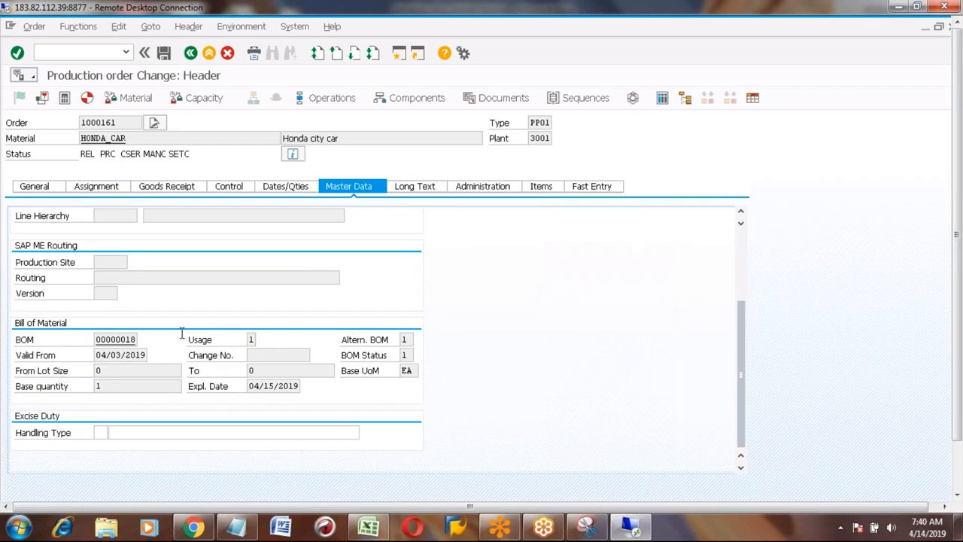
{"action": "double_click", "coordinate": [115, 340]}
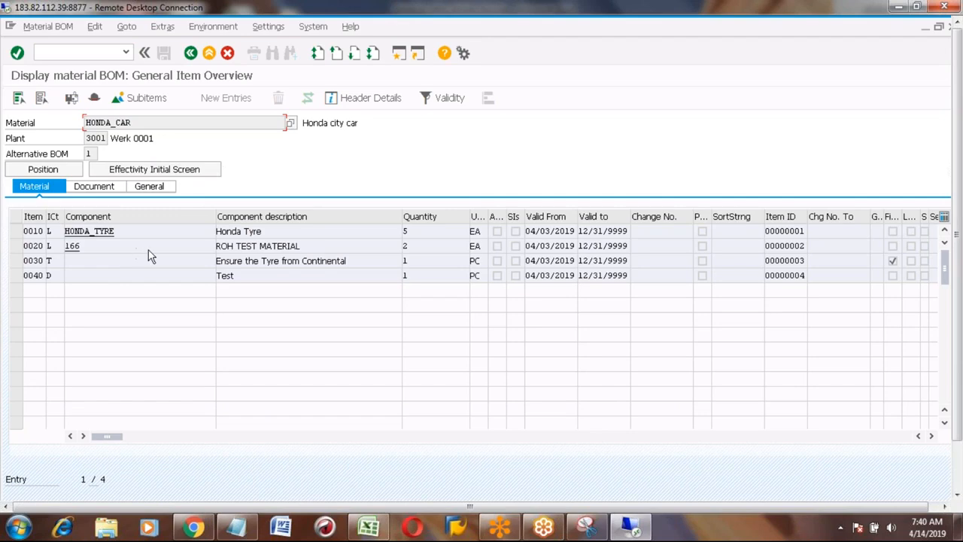
{"action": "left_click", "coordinate": [190, 54]}
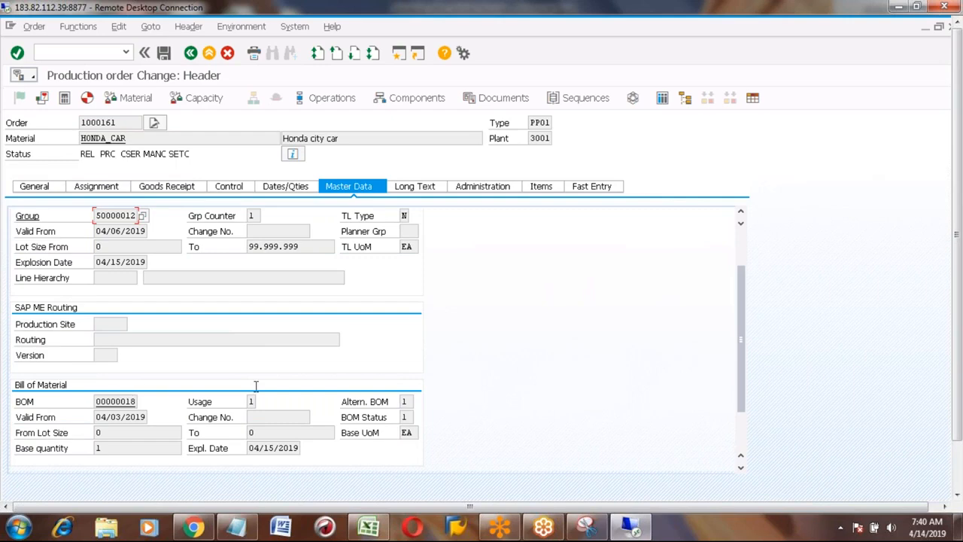
{"action": "left_click", "coordinate": [741, 241]}
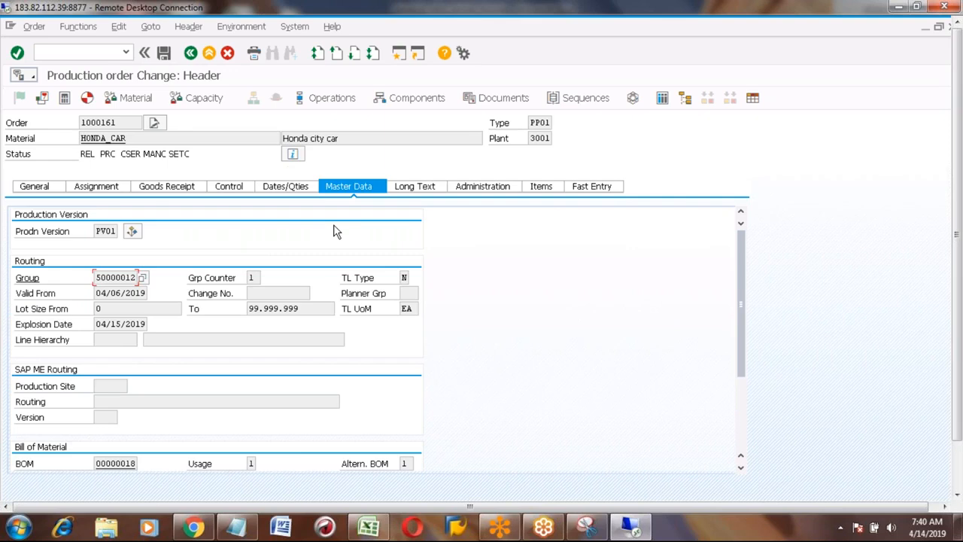
Enter "Use Tyre from Continental." and "Use paint on Red color" as two lines of the order's long text, and save the order
{"action": "left_click", "coordinate": [415, 186]}
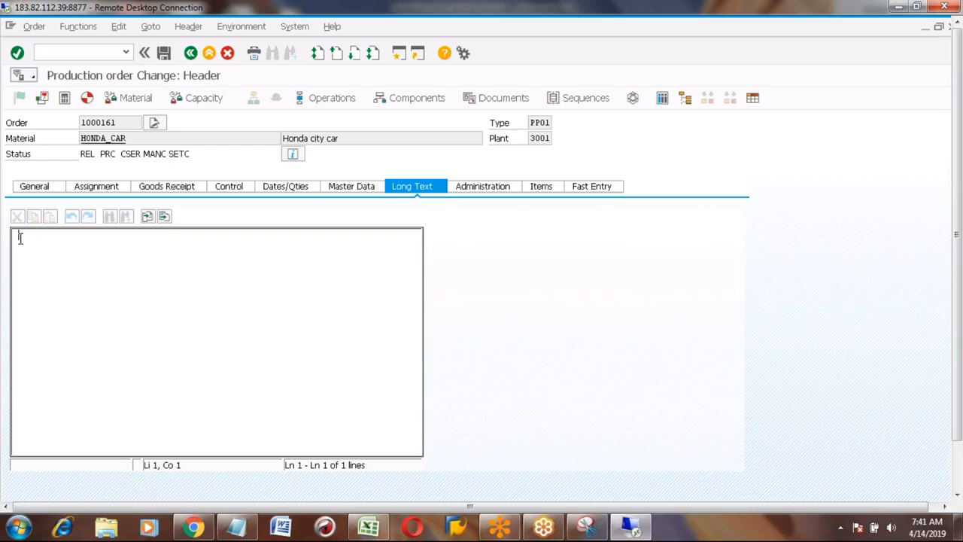
{"action": "type", "text": "User Tyre from "}
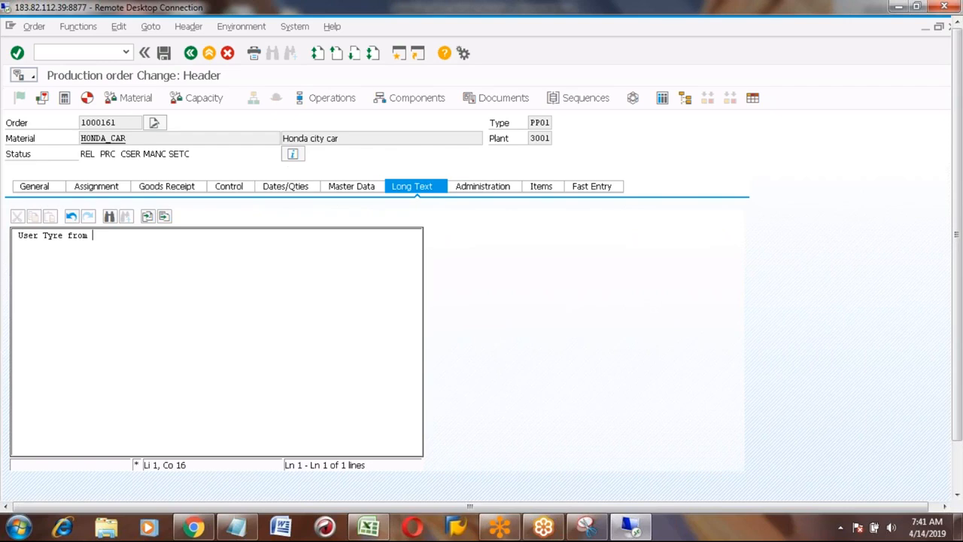
{"action": "type", "text": "Continental"}
{"action": "type", "text": "."}
{"action": "key", "text": "Return"}
{"action": "key", "text": "Up"}
{"action": "key", "text": "Right"}
{"action": "key", "text": "Right"}
{"action": "key", "text": "Right"}
{"action": "key", "text": "Right"}
{"action": "key", "text": "BackSpace"}
{"action": "key", "text": "Down"}
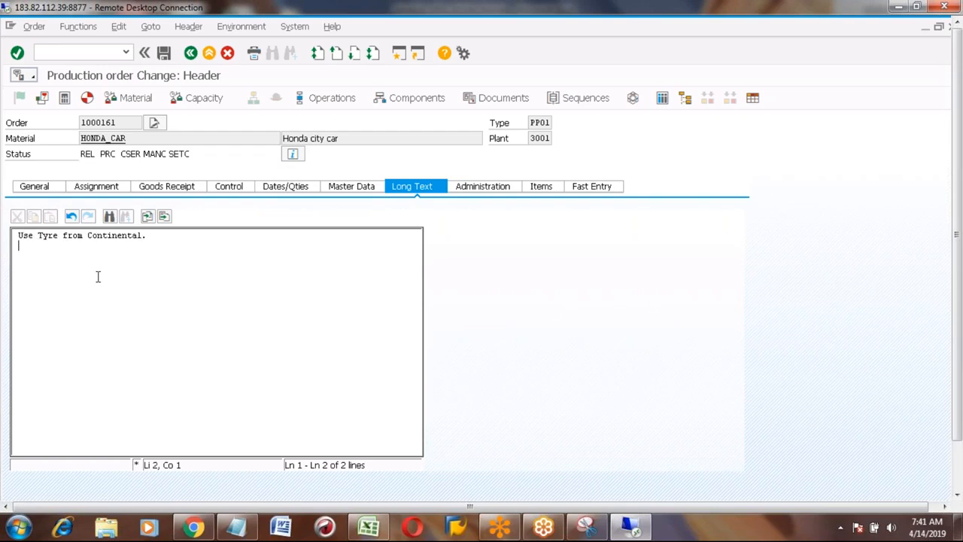
{"action": "type", "text": "Use paint on Red color"}
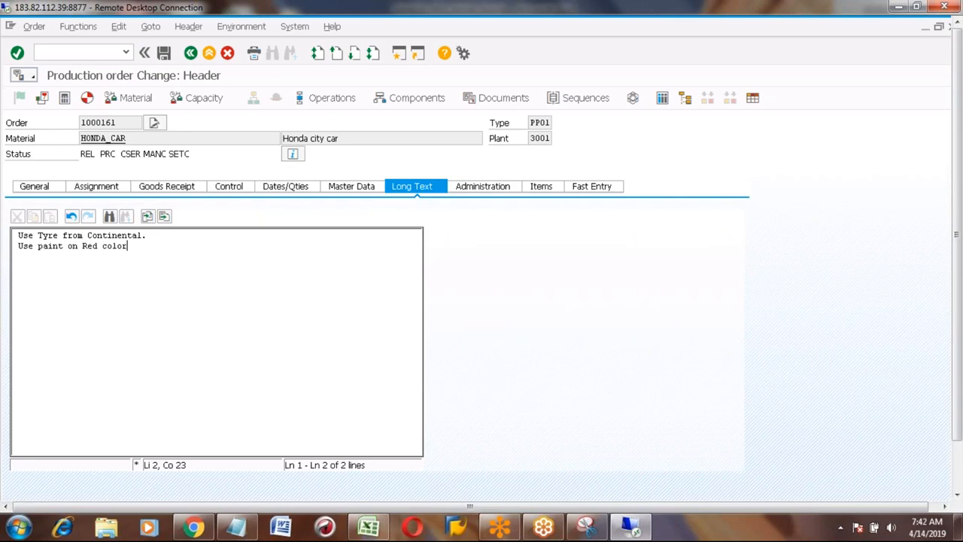
{"action": "left_click", "coordinate": [165, 54]}
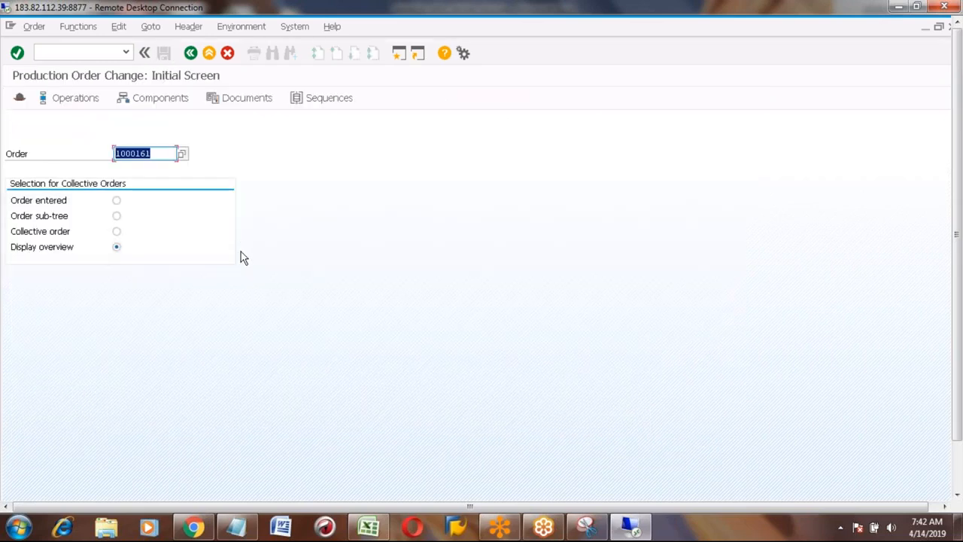
Reopen the saved production order and check its long text
{"action": "key", "text": "Return"}
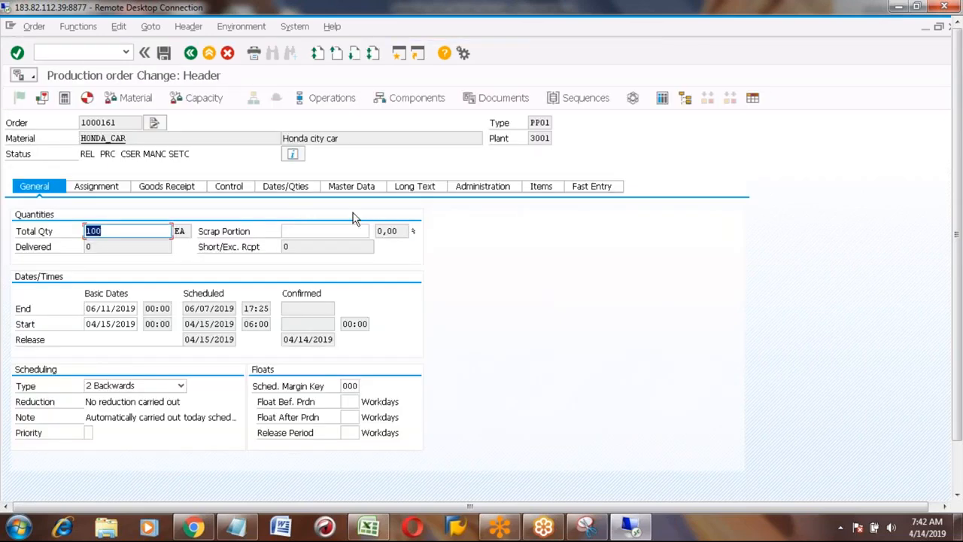
{"action": "left_click", "coordinate": [413, 193]}
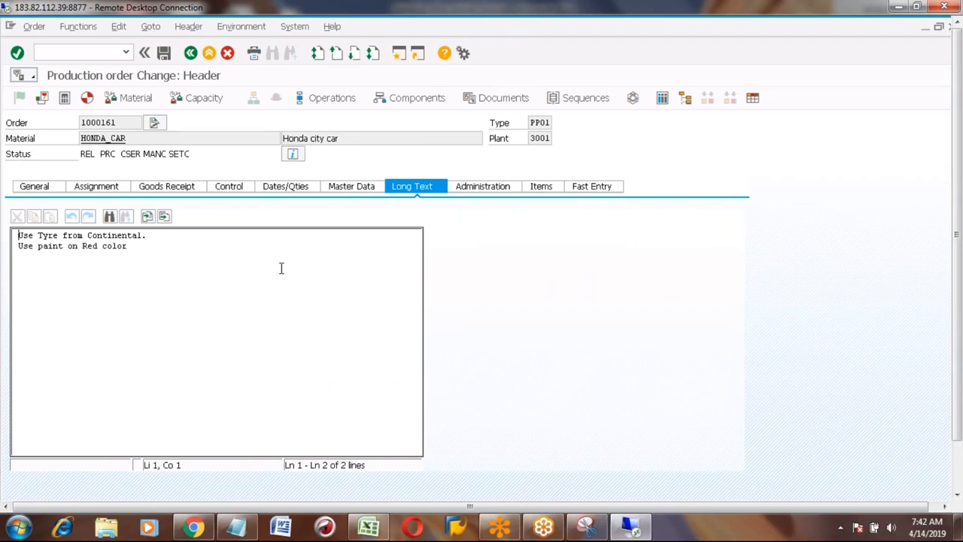
Review the creation and change user, date and time in the order's administration data, and check the release dates in its general data
{"action": "left_click", "coordinate": [486, 189]}
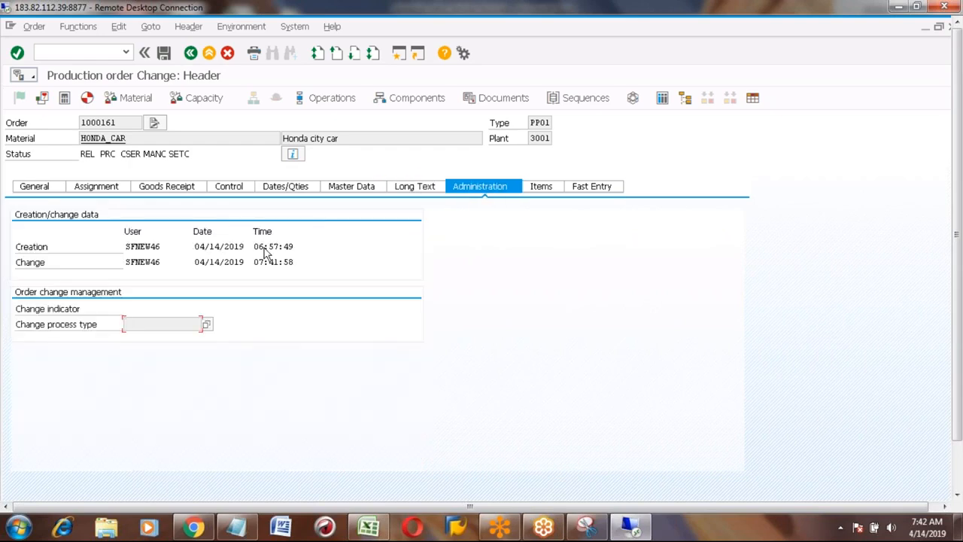
{"action": "left_click", "coordinate": [145, 262]}
{"action": "left_click", "coordinate": [207, 247]}
{"action": "left_click", "coordinate": [271, 249]}
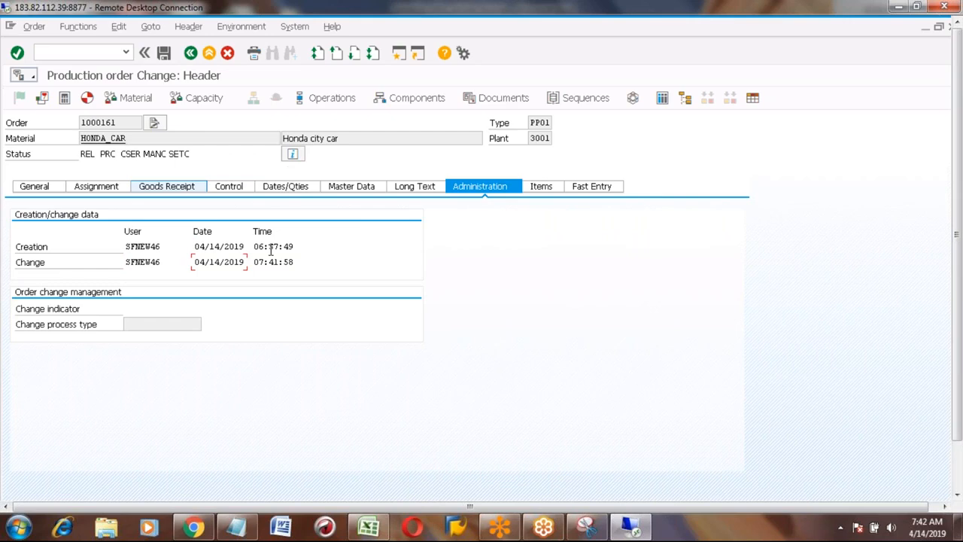
{"action": "left_click", "coordinate": [275, 265]}
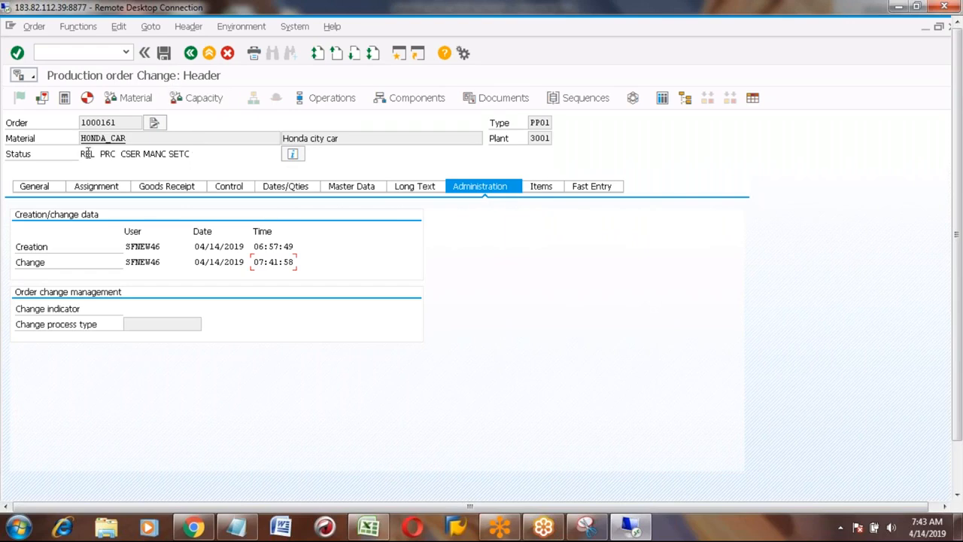
{"action": "left_click", "coordinate": [43, 188]}
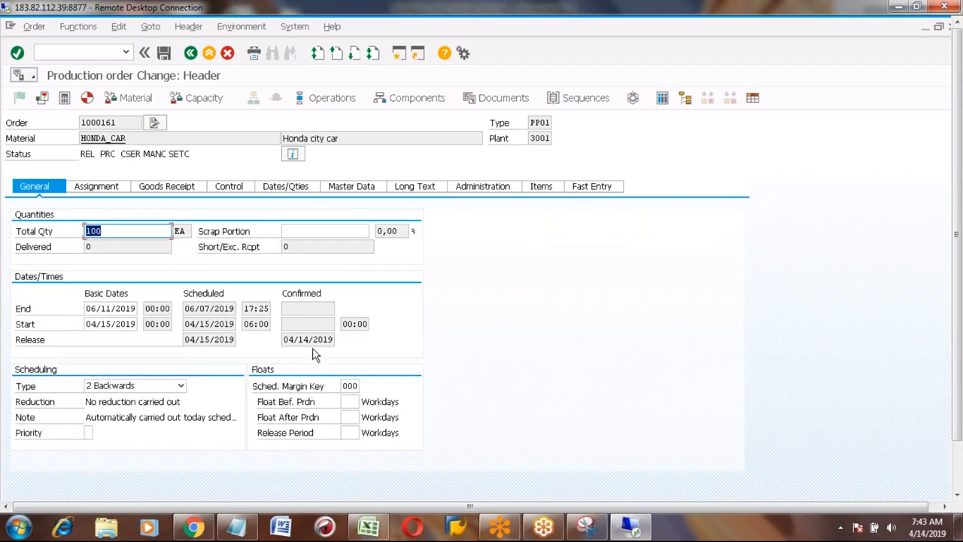